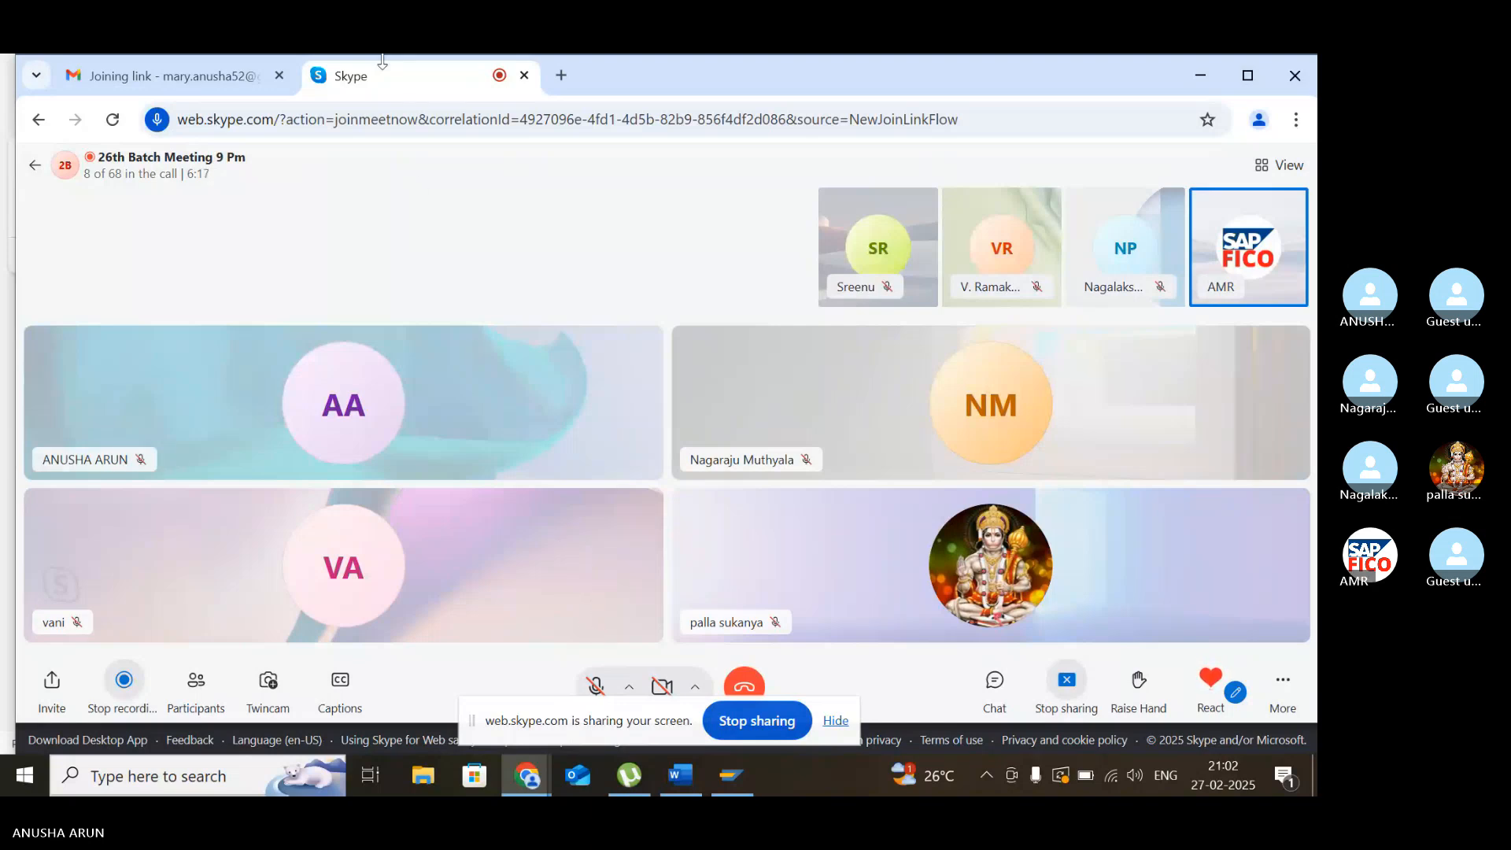
# - Close the mail tab and highlight topic 25, OPEN ITEM MGT, in yellow in the NEW SAP FICO TOPICS Word document
pyautogui.click(280, 75)
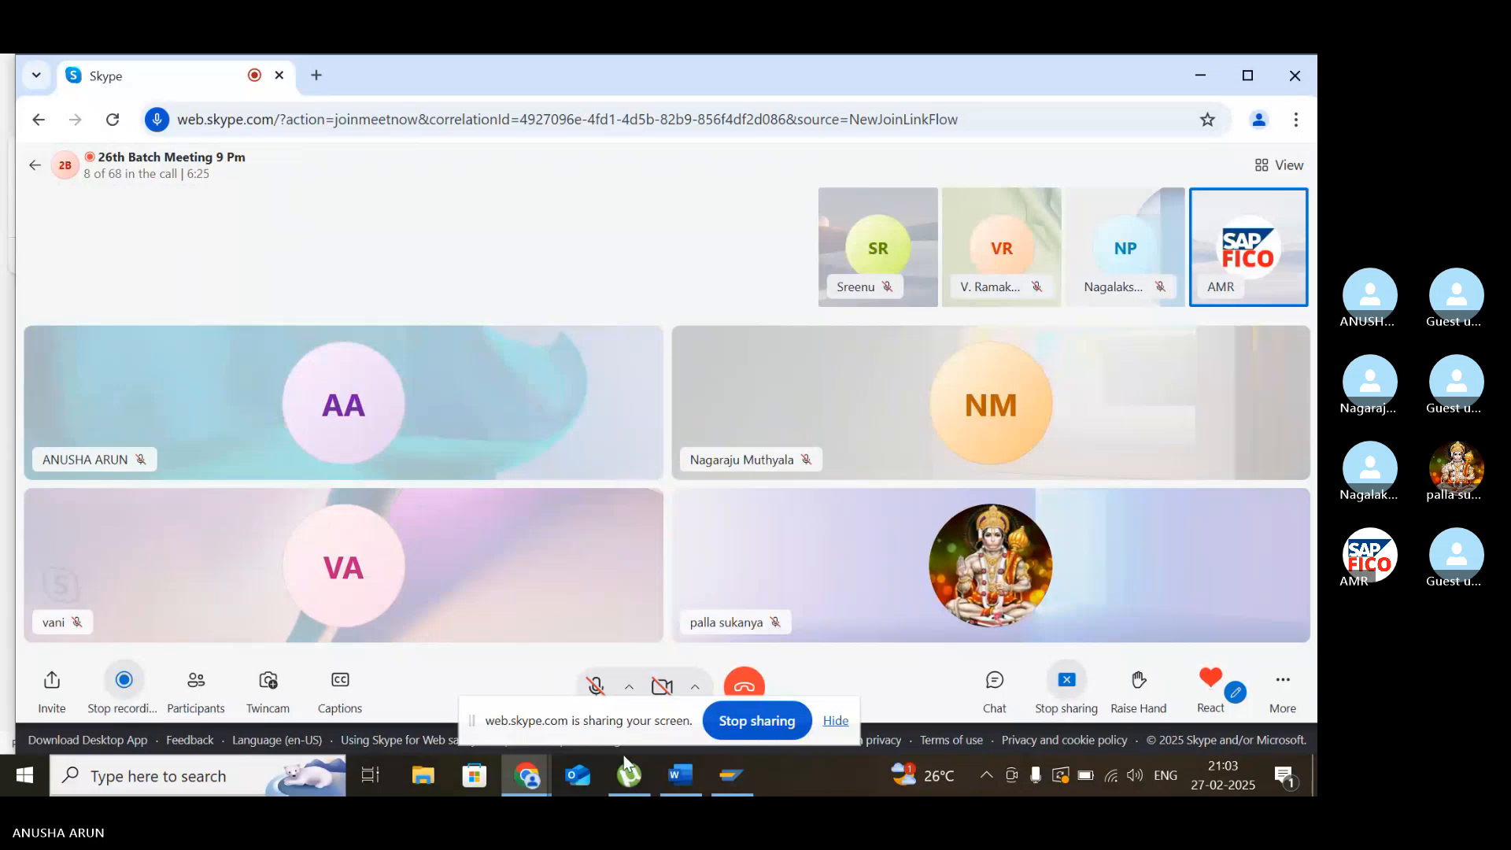
pyautogui.click(668, 776)
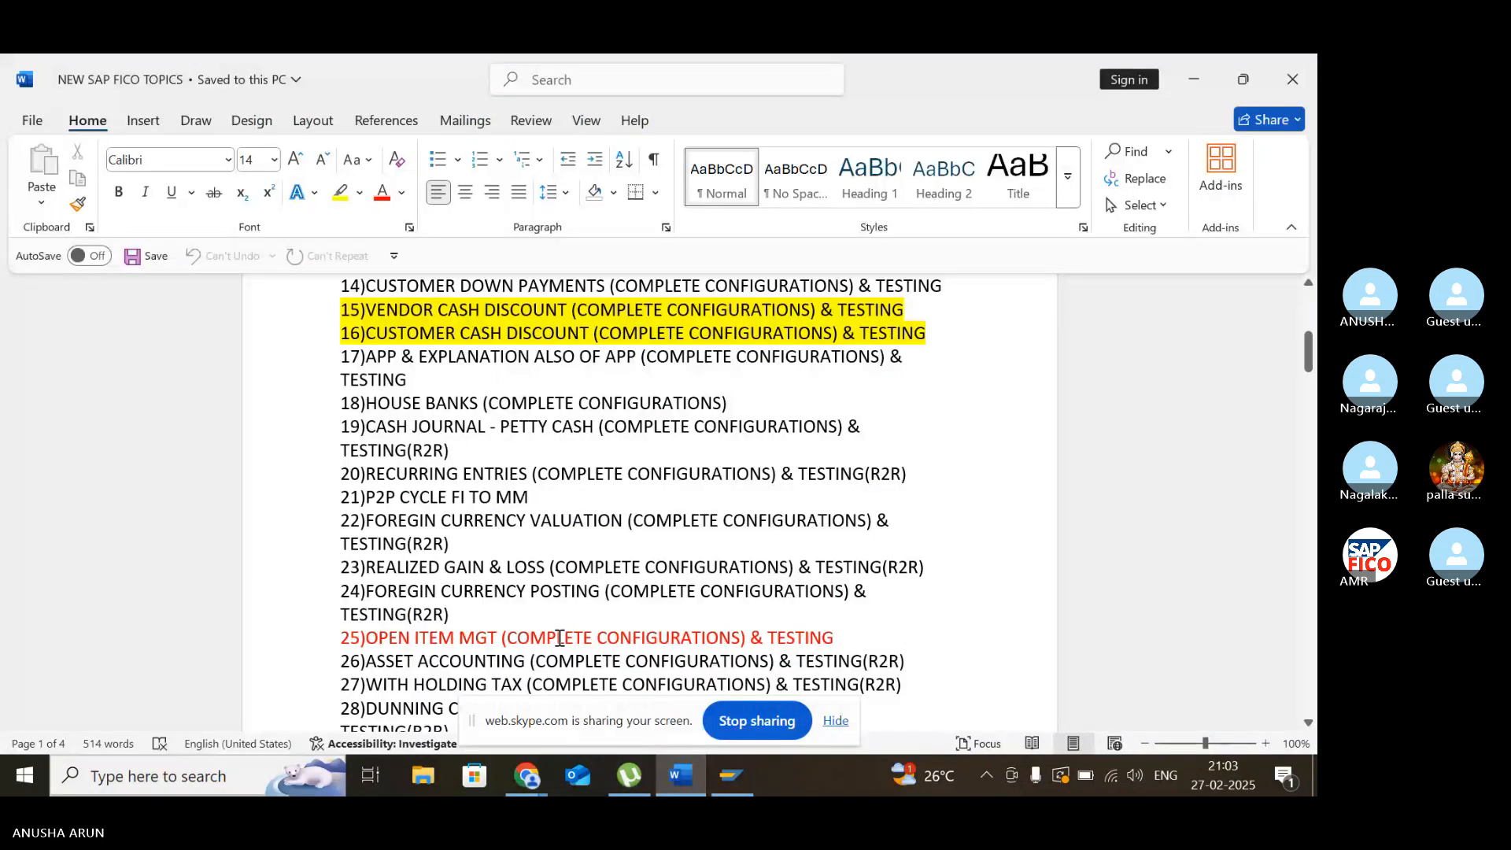
pyautogui.scroll(-2, 559, 636)
pyautogui.scroll(-2, 559, 636)
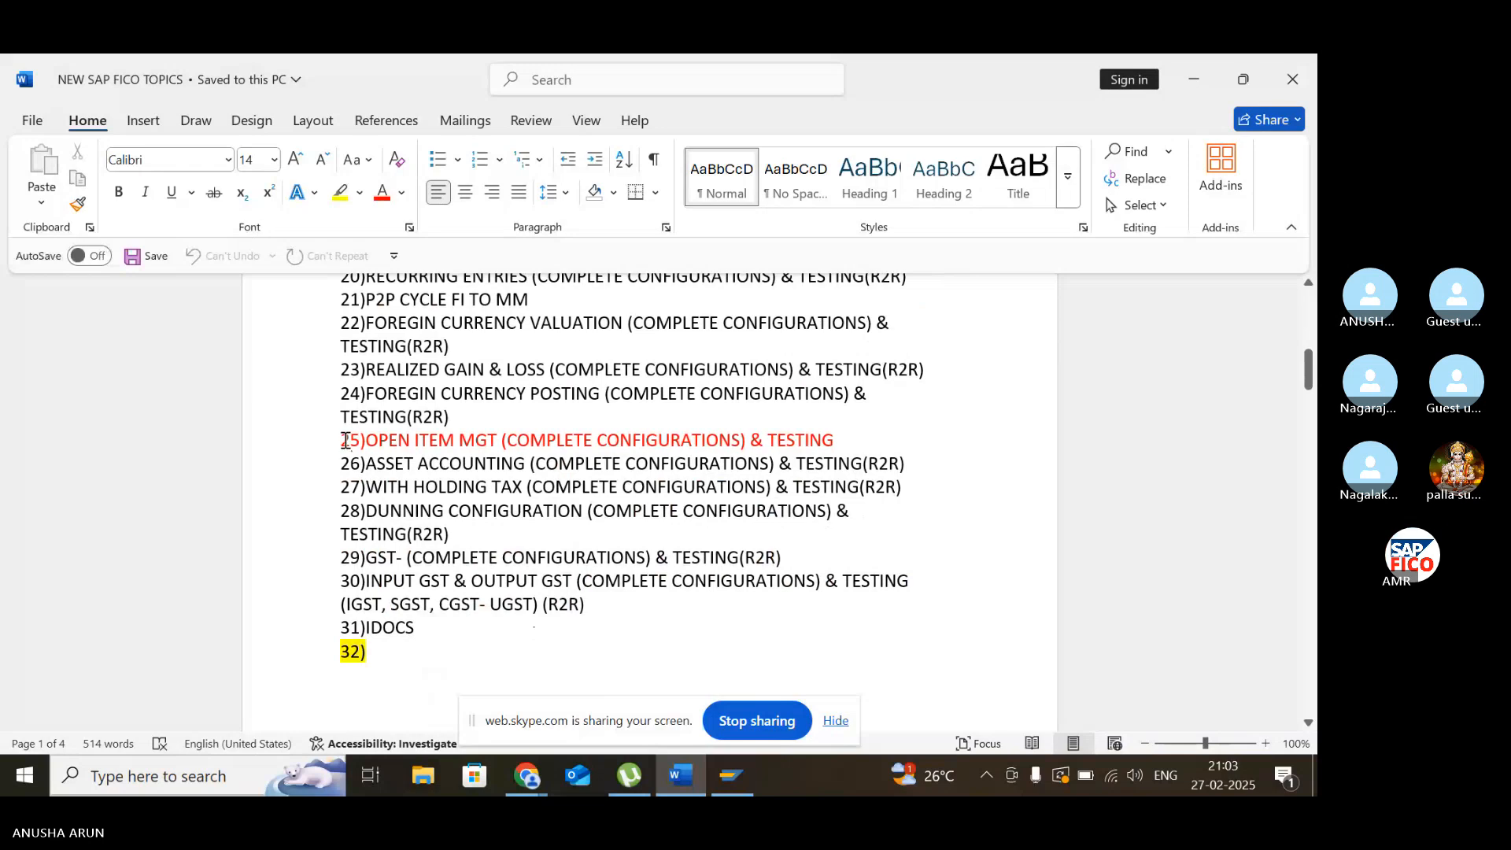
pyautogui.moveTo(364, 440); pyautogui.dragTo(837, 439)
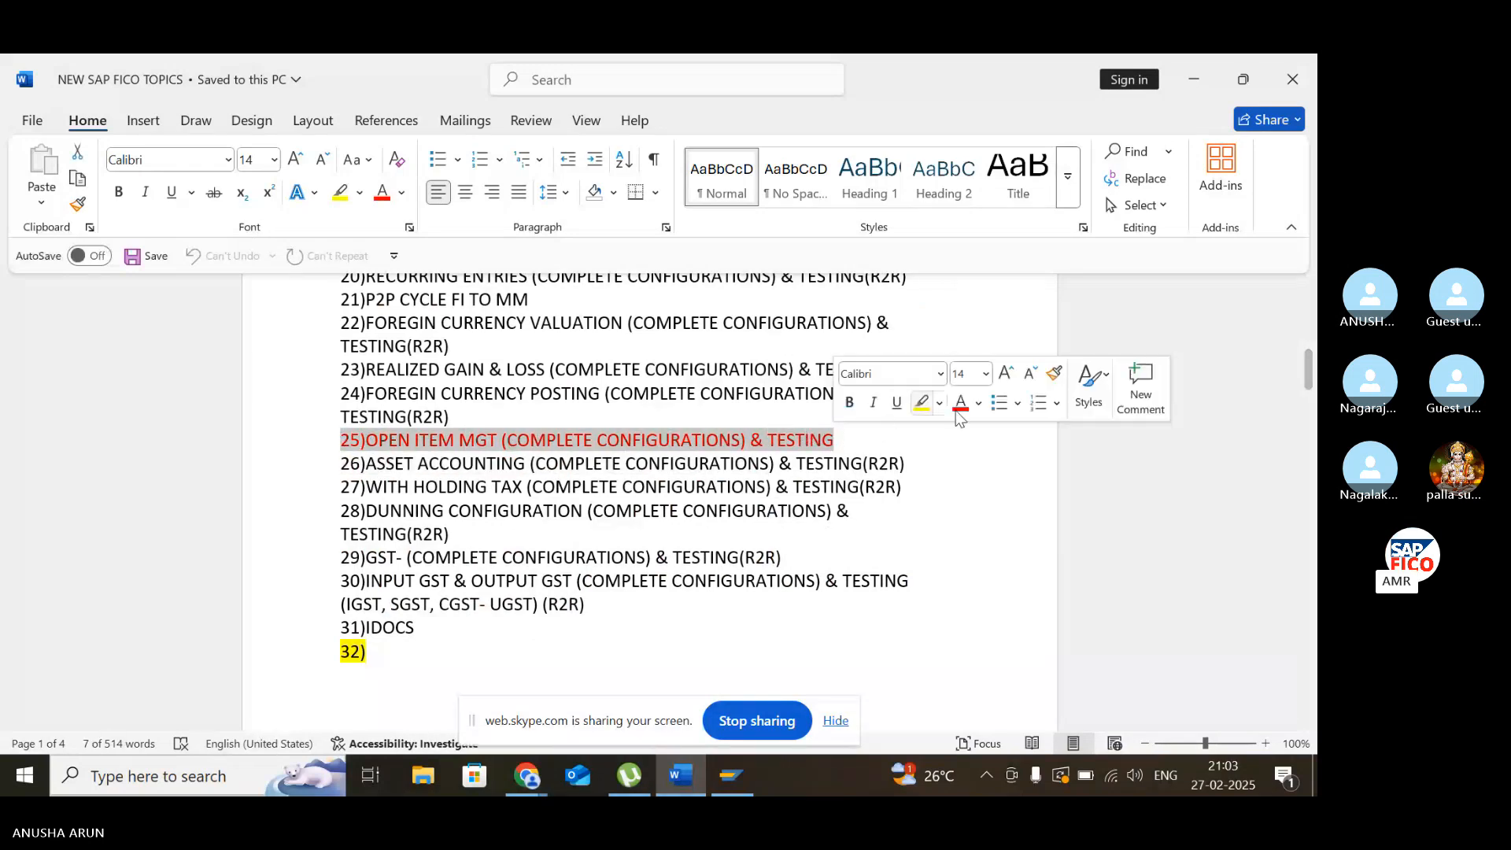
pyautogui.click(922, 402)
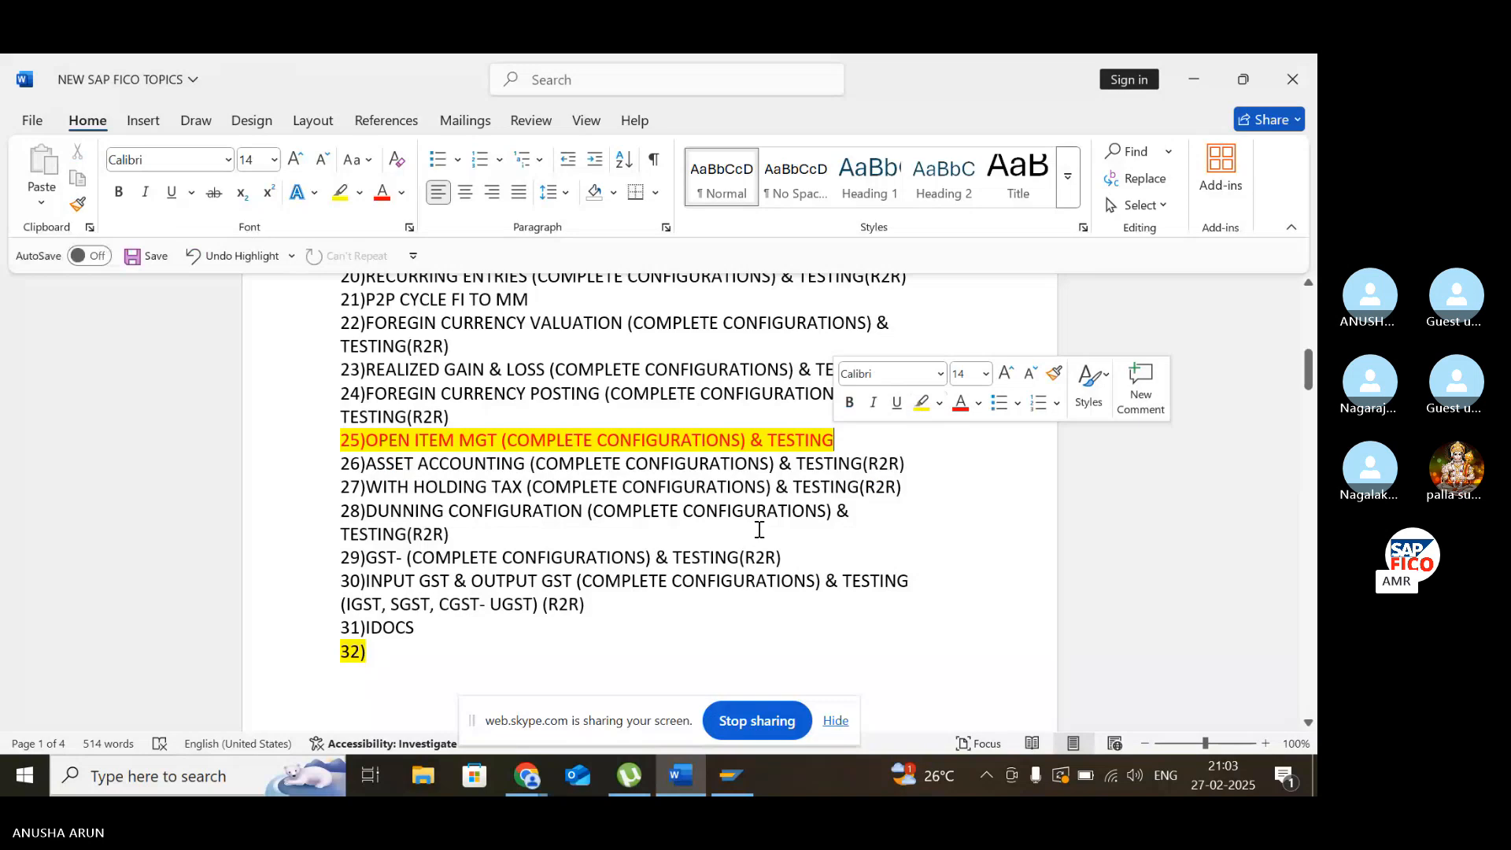
# - Highlight topic 51, SORT KEY (R2R), in yellow
pyautogui.scroll(-6, 757, 529)
pyautogui.scroll(-7, 759, 528)
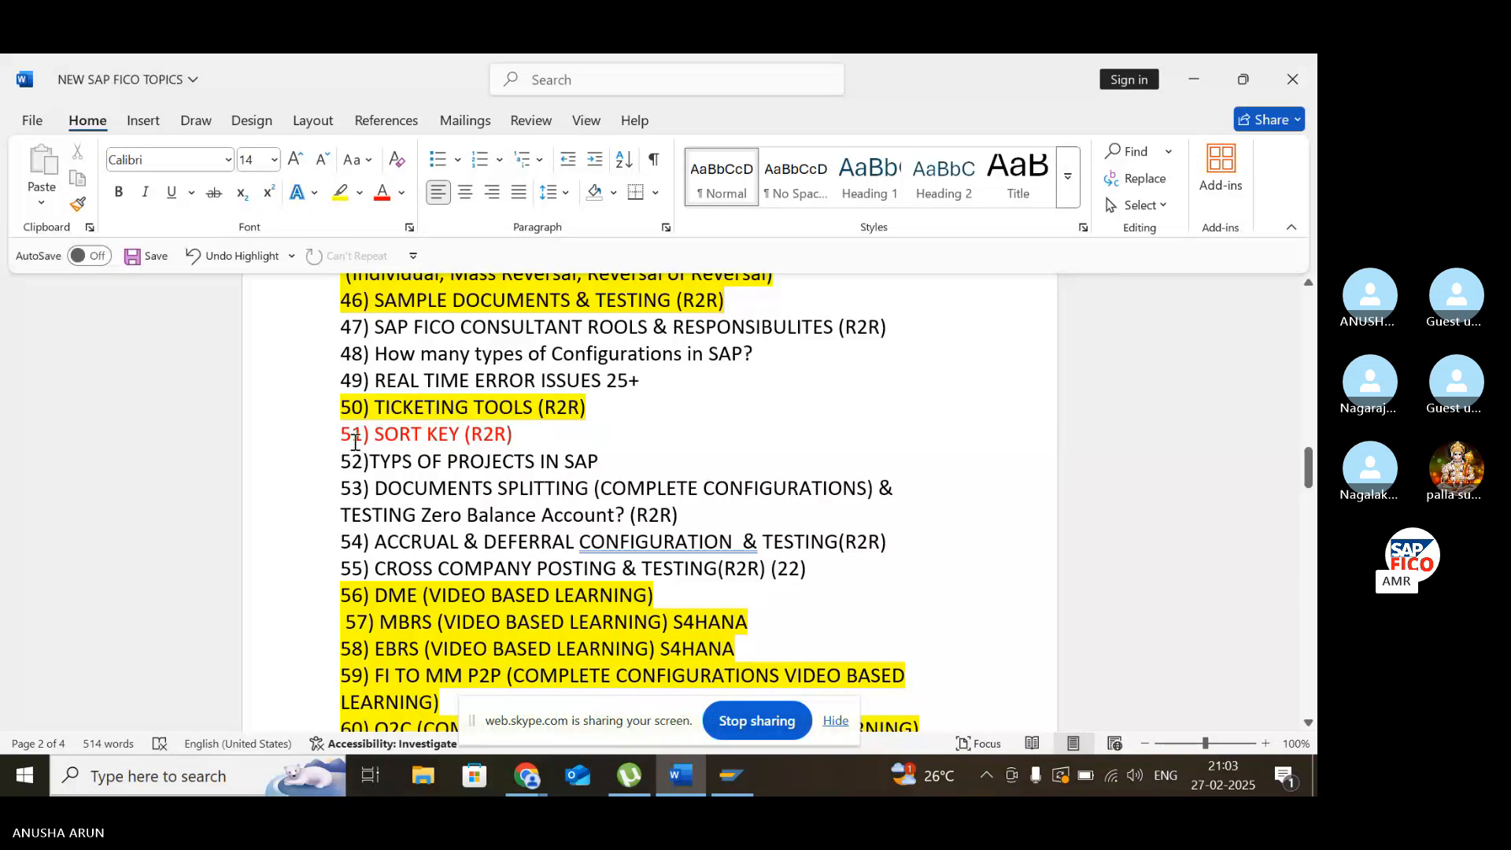
pyautogui.moveTo(344, 435); pyautogui.dragTo(527, 460)
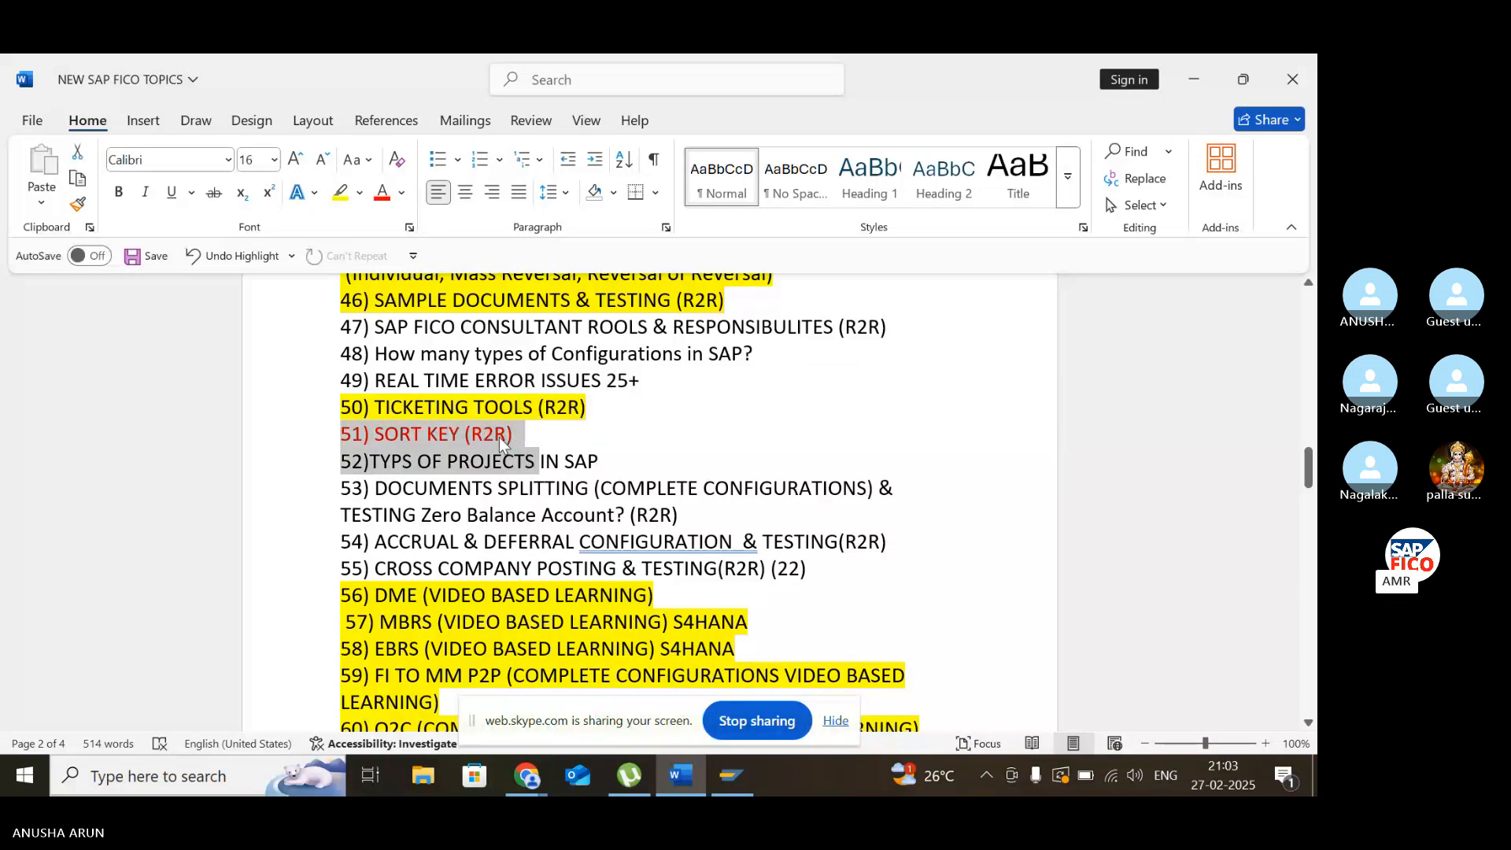
pyautogui.click(466, 433)
pyautogui.moveTo(341, 435); pyautogui.dragTo(516, 438)
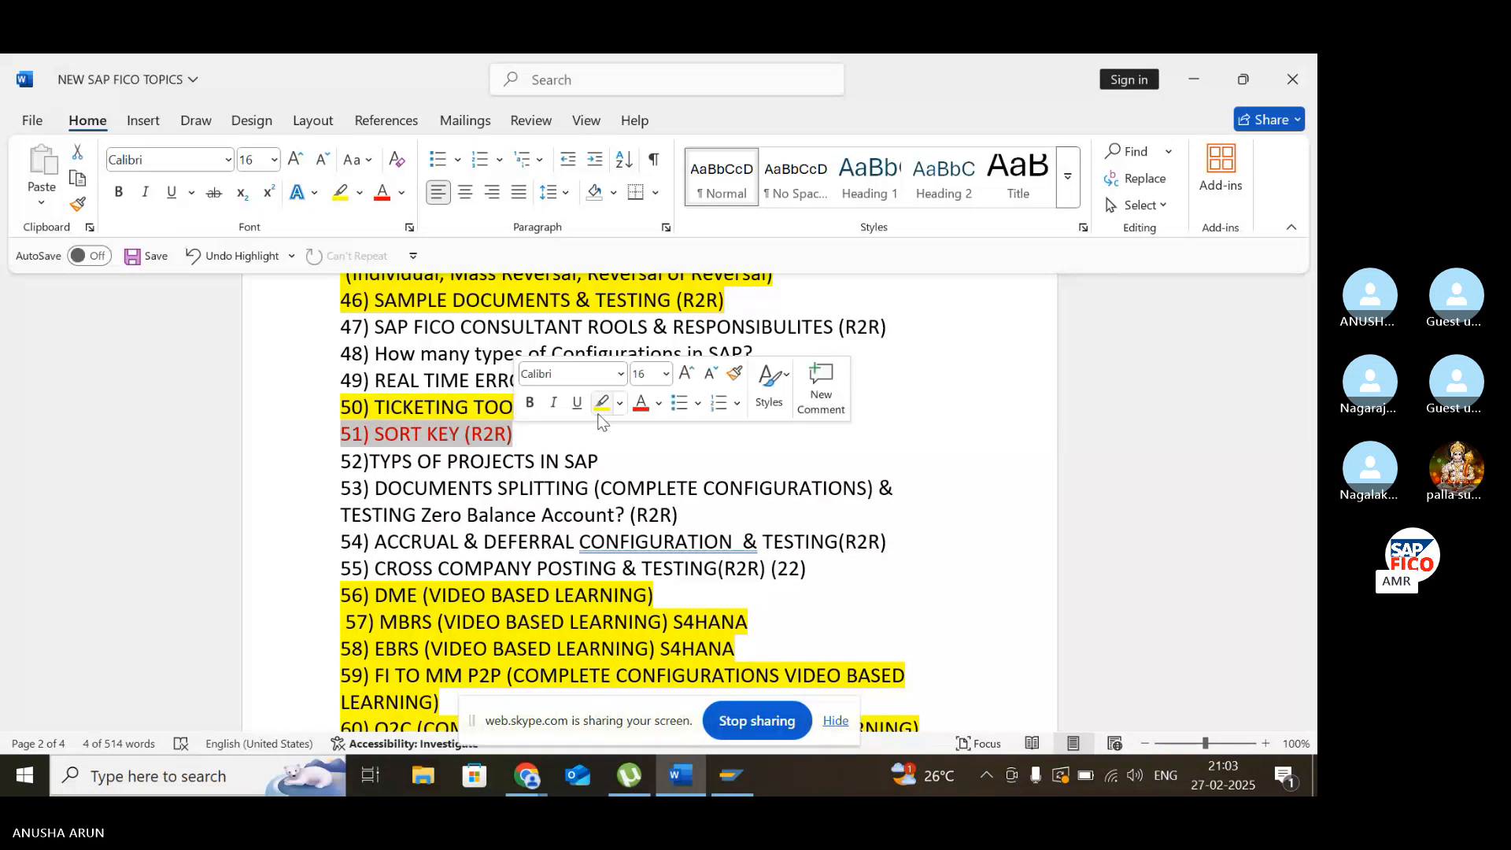
pyautogui.click(599, 404)
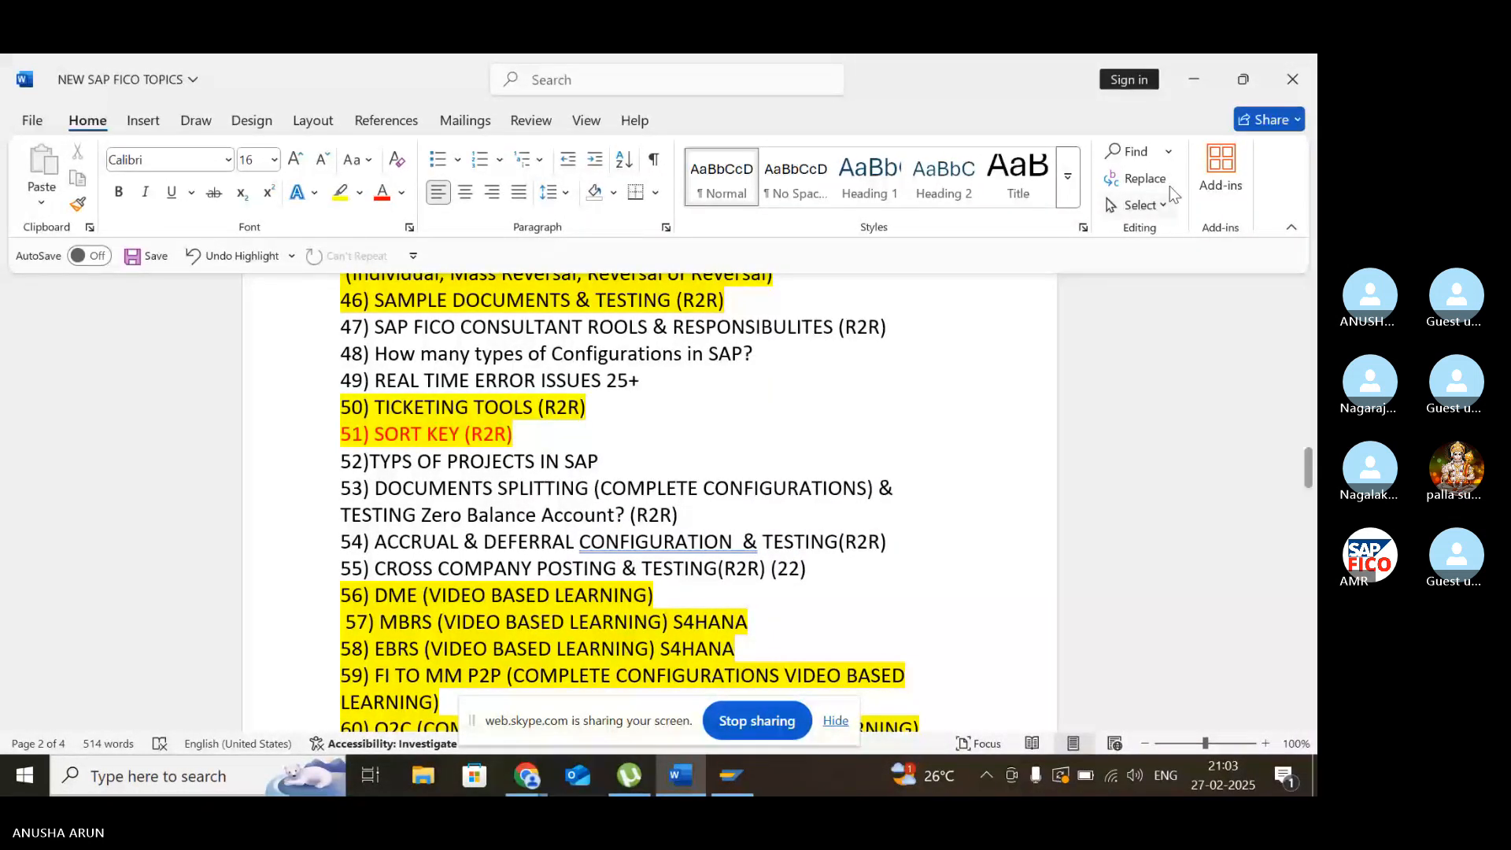
# - Return to the Skype call, unmute the microphone and mute it again
pyautogui.click(1194, 79)
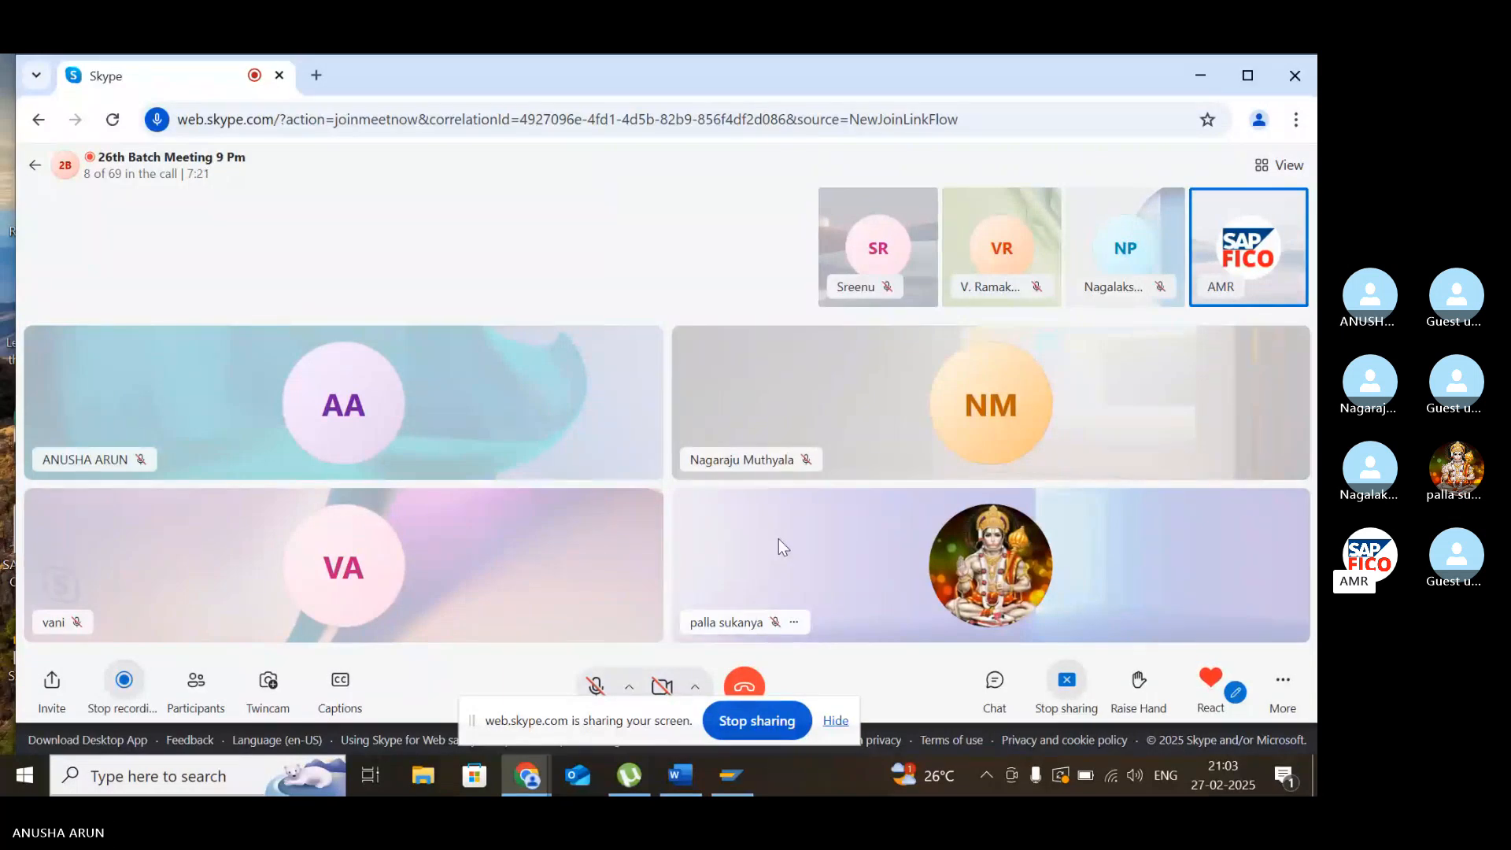
pyautogui.click(604, 691)
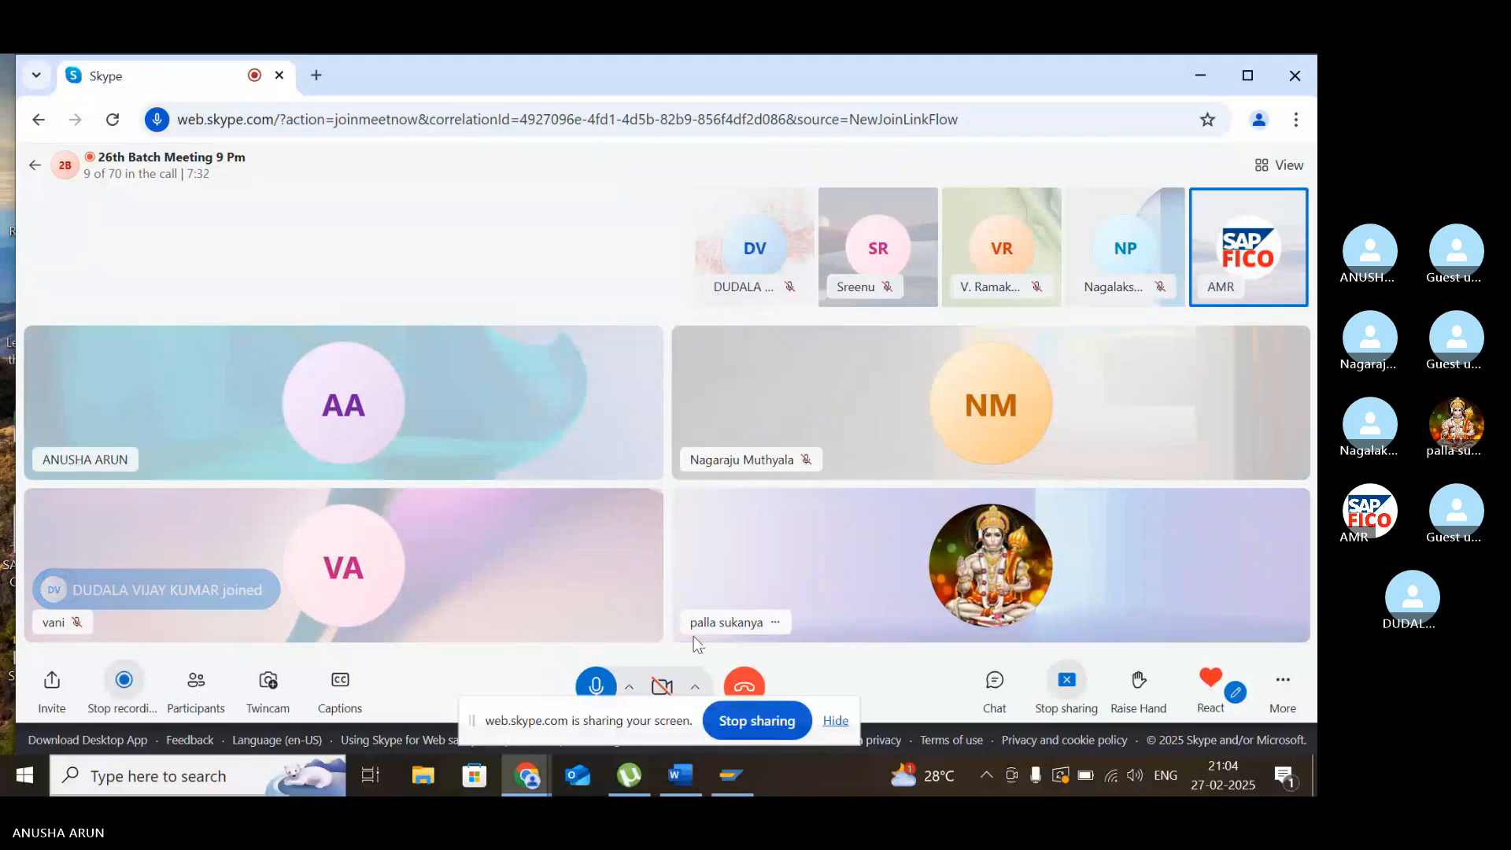
pyautogui.click(598, 692)
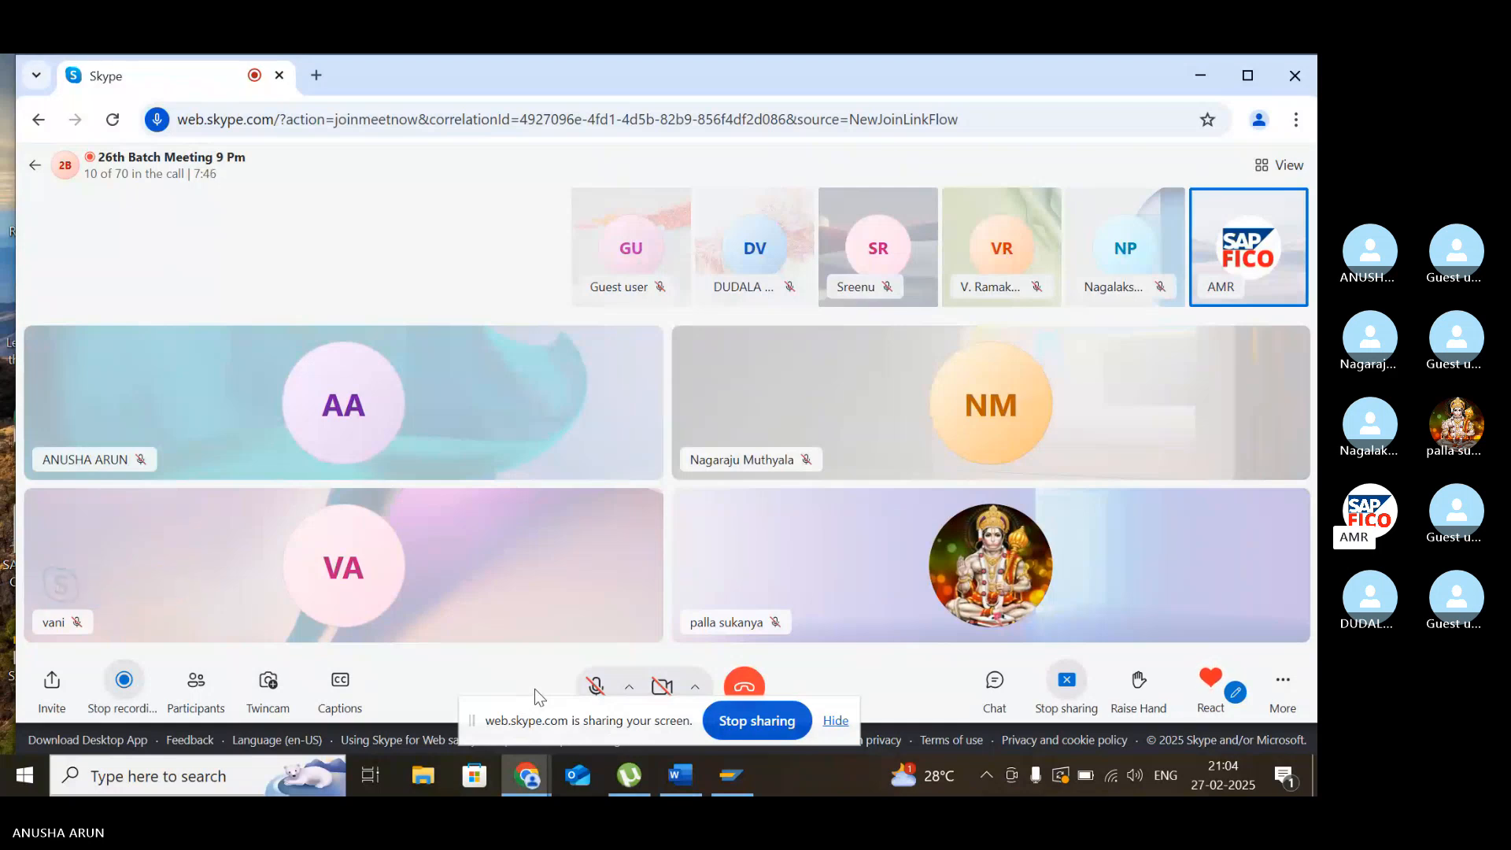
# - Switch to SAP Logon and log on to the EH7 system with the user name and account password
pyautogui.click(731, 775)
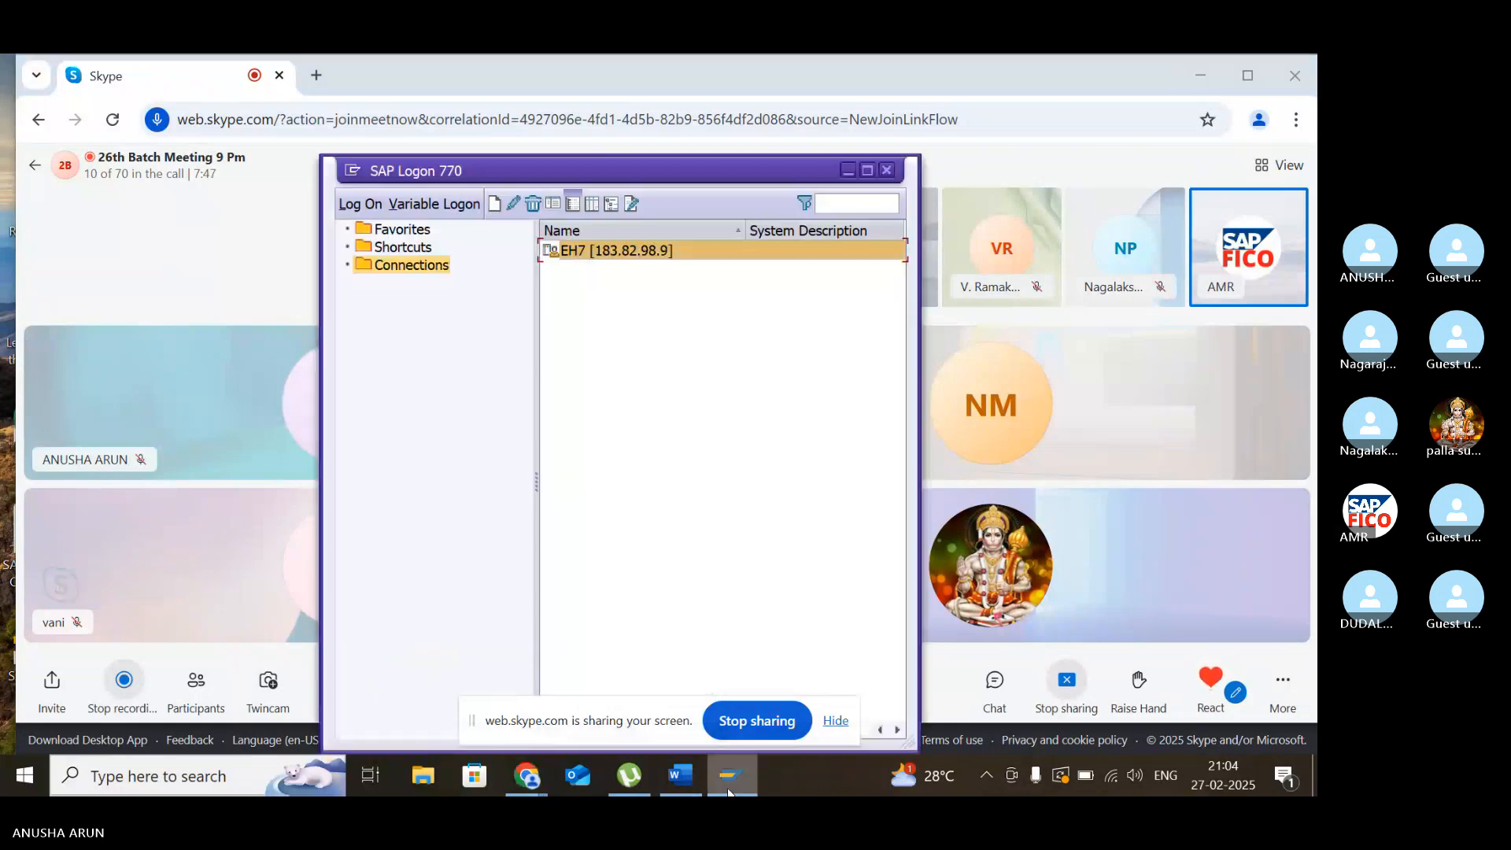
pyautogui.click(379, 202)
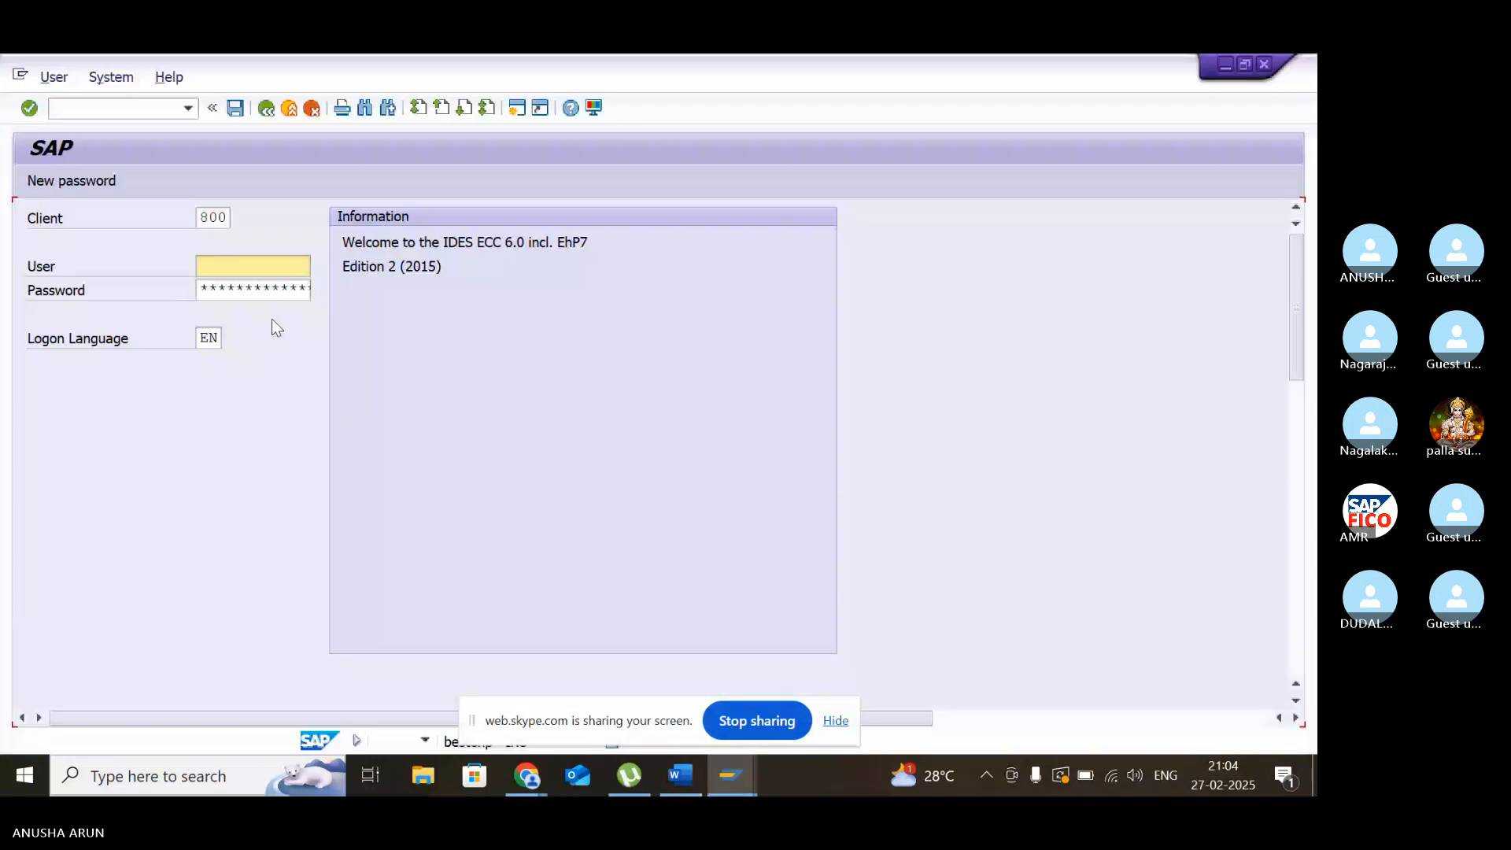
pyautogui.click(242, 263)
pyautogui.write('2')
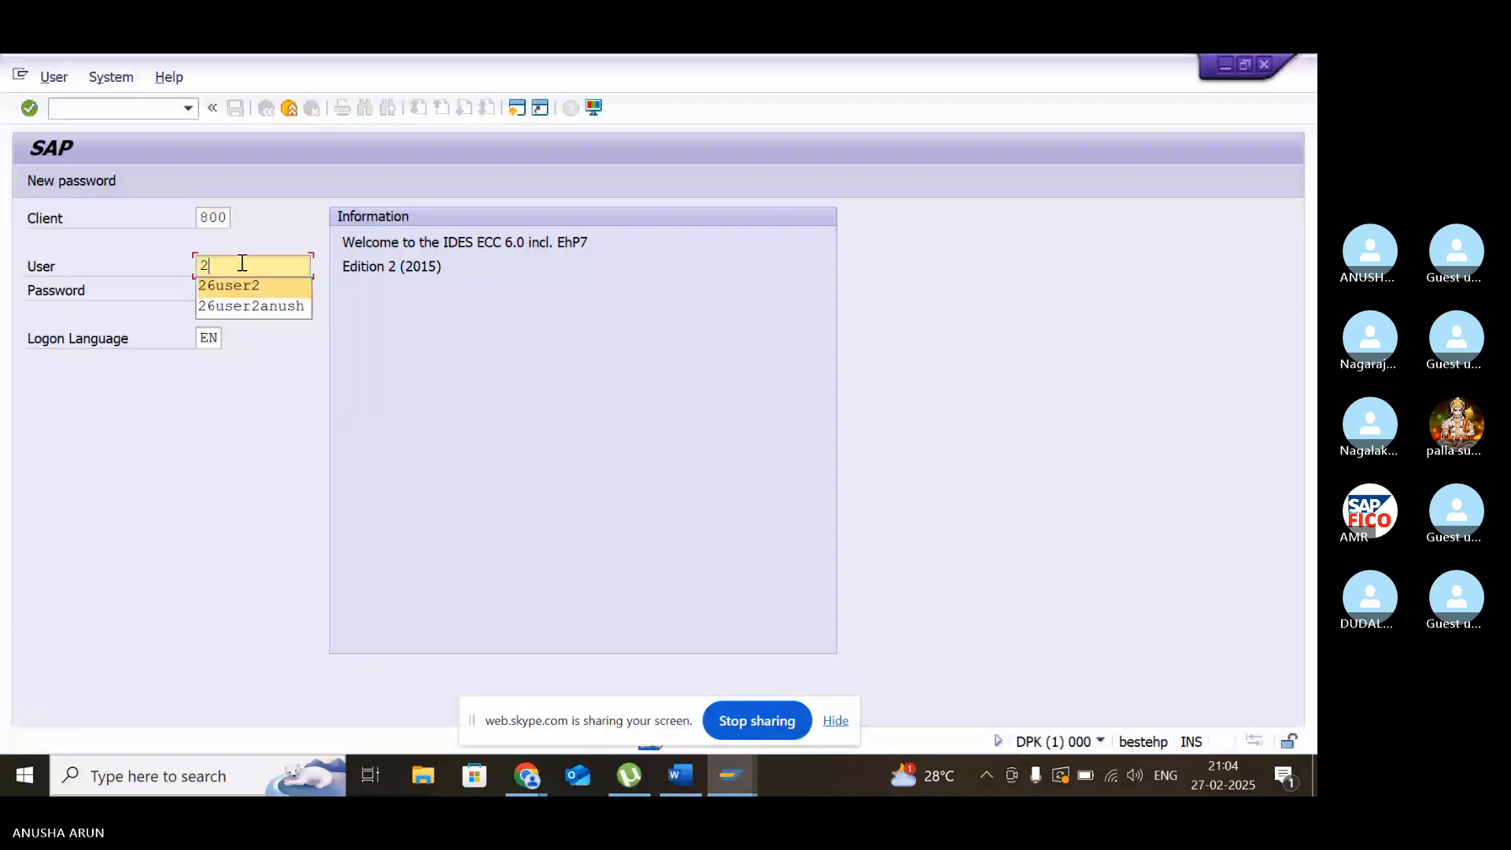
pyautogui.press('Tab')
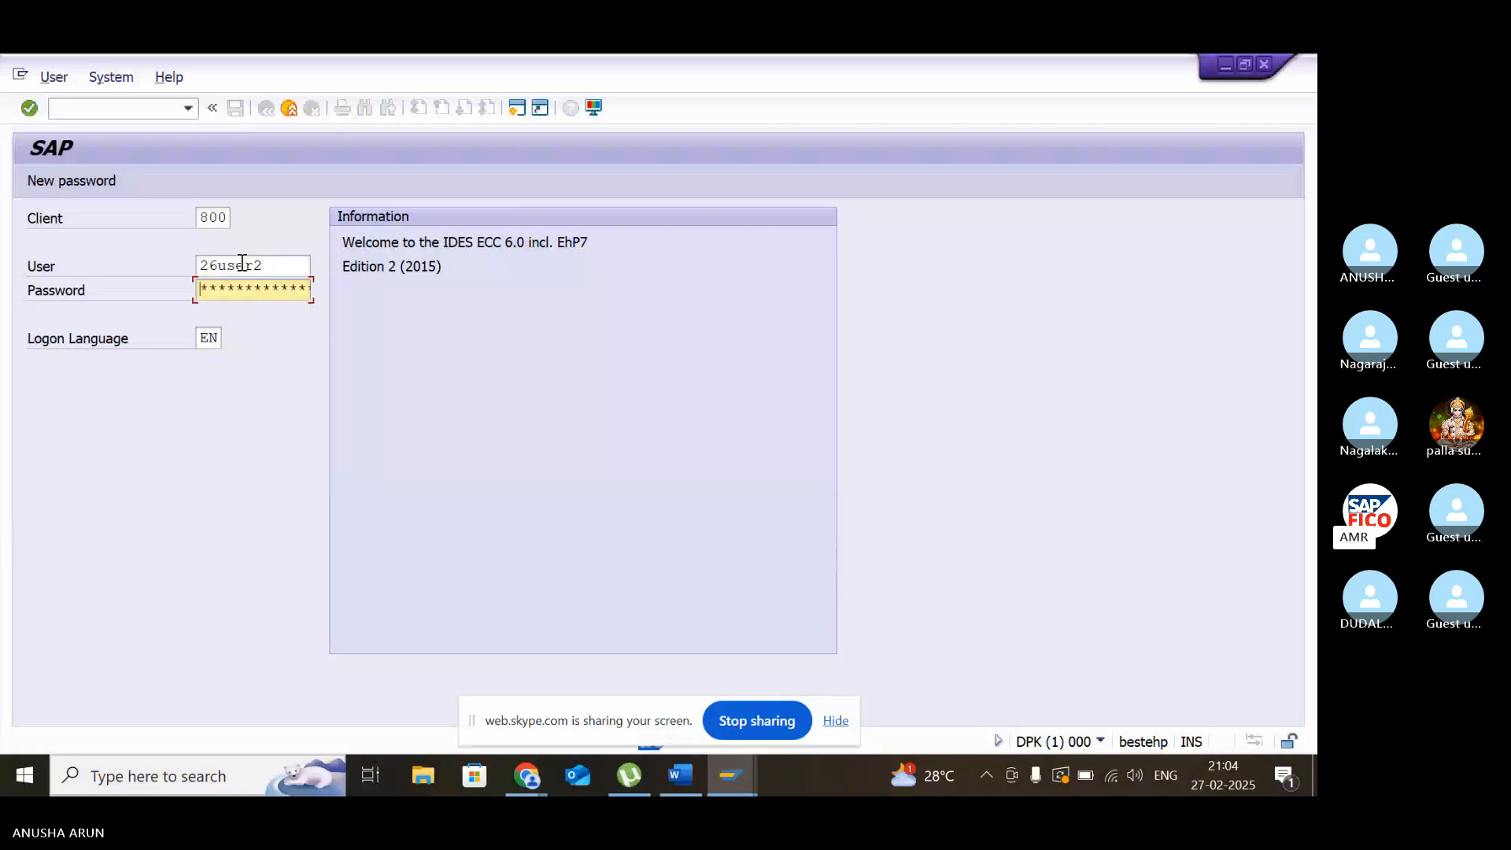
pyautogui.write('**')
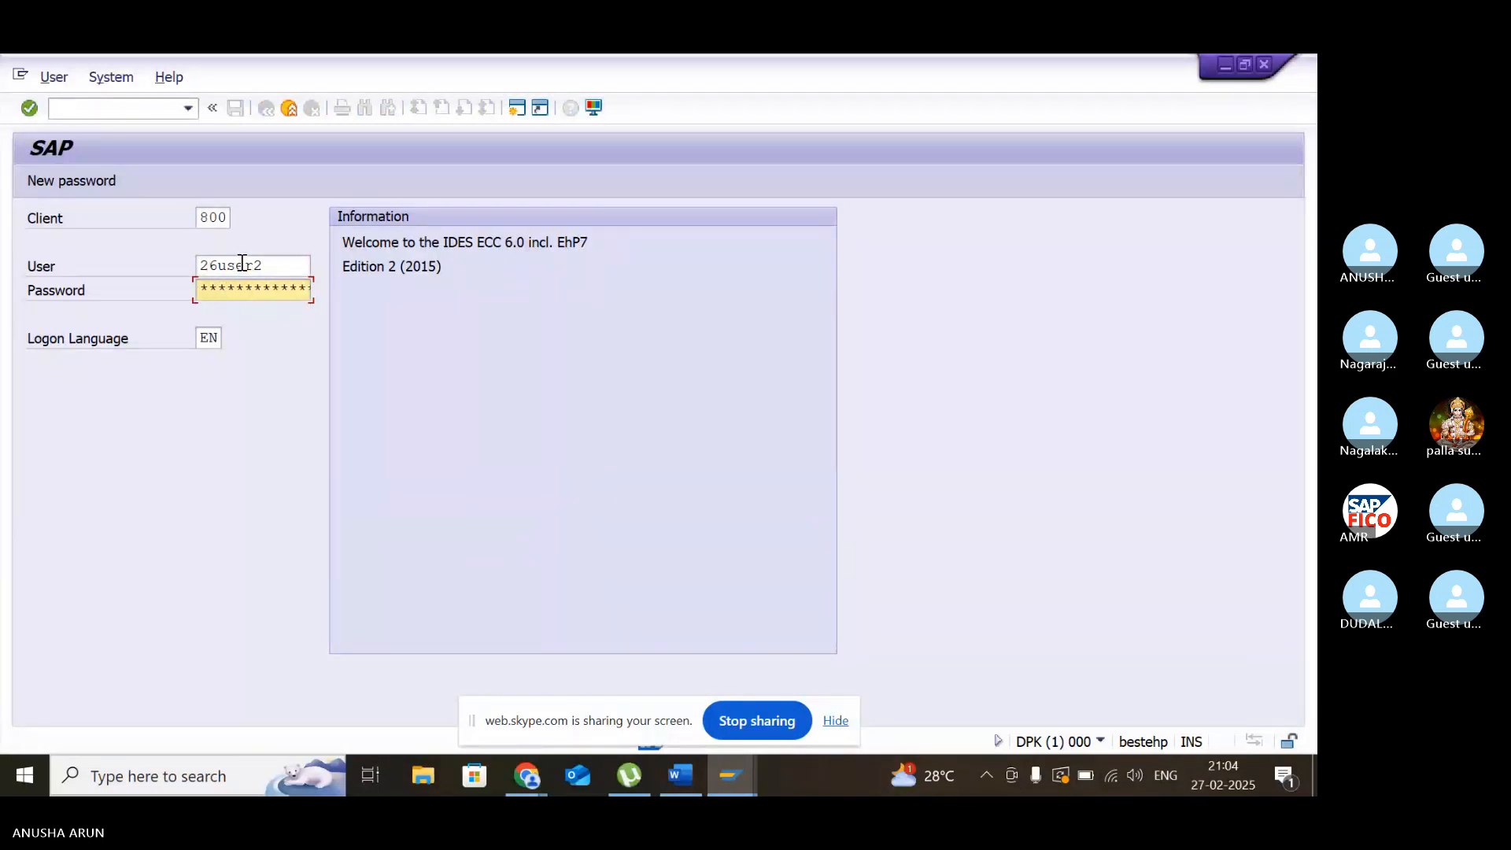
pyautogui.press('Return')
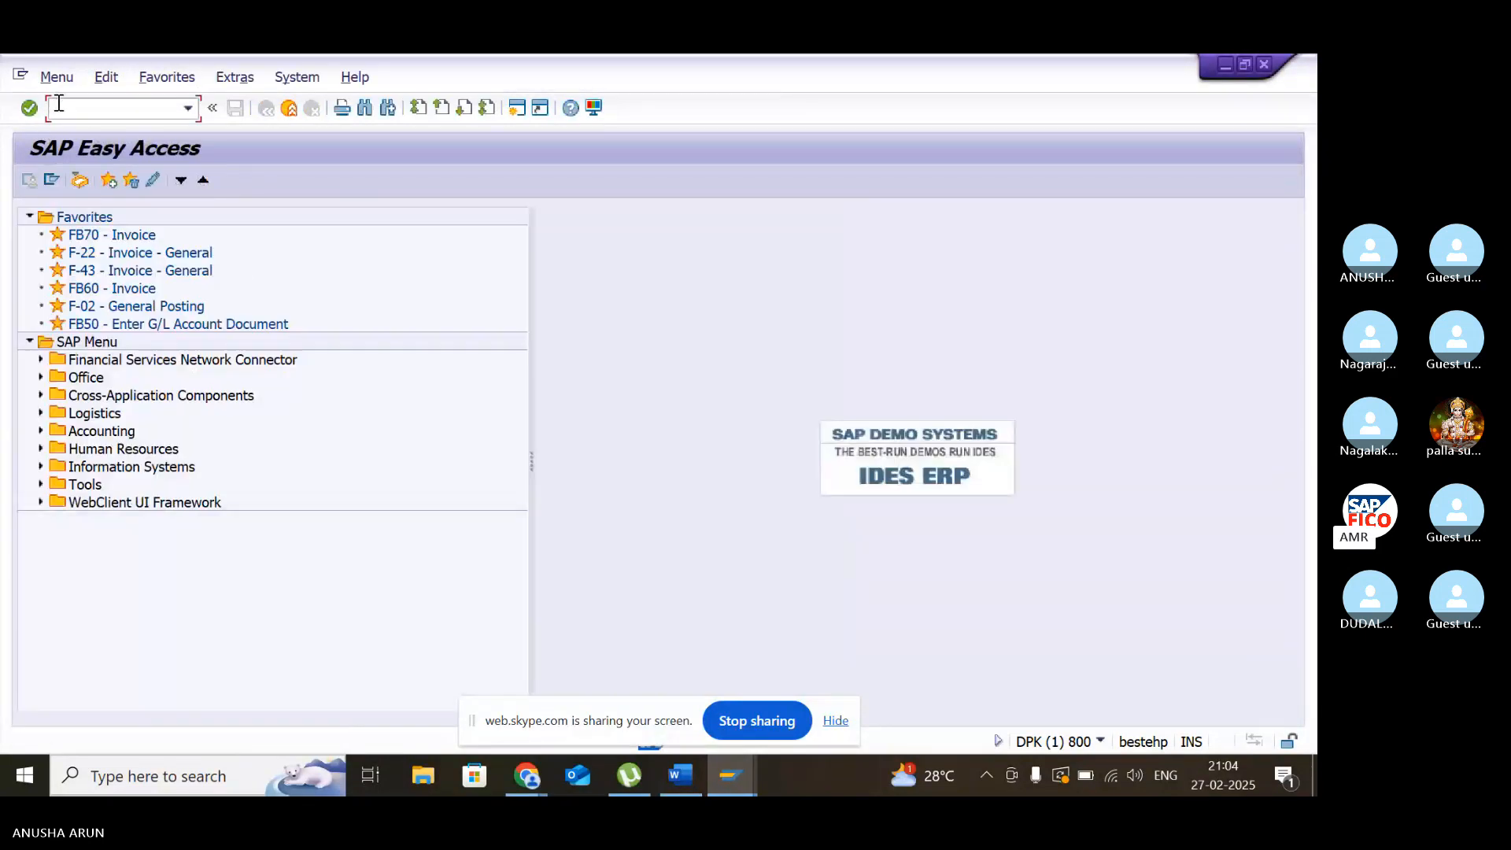
# - Run transaction FS00 and open the rent account from the ADMINISTRATION COST GROUP for changing
pyautogui.write('fs00')
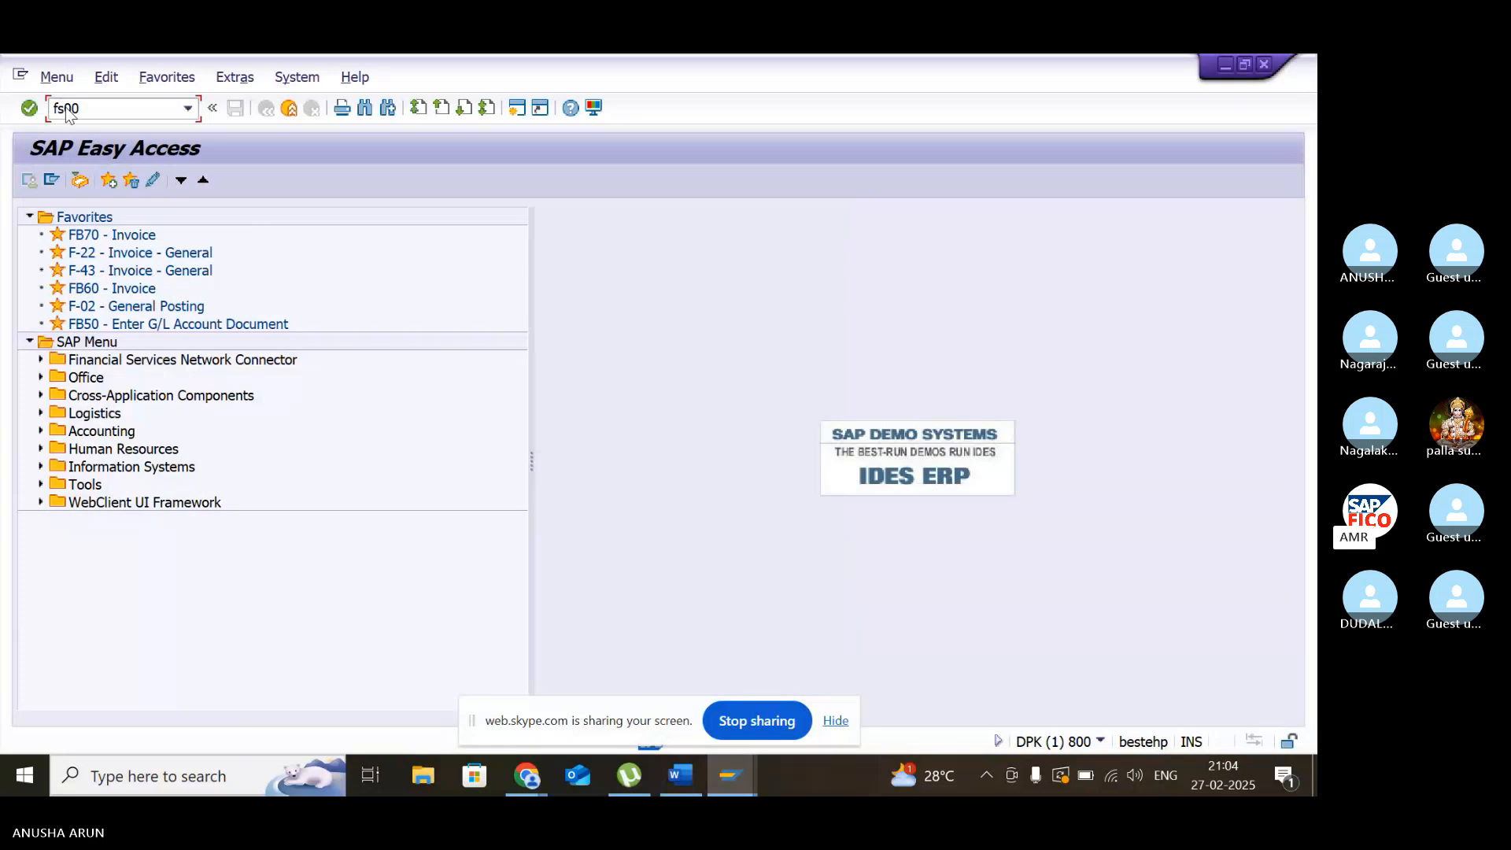
pyautogui.press('Return')
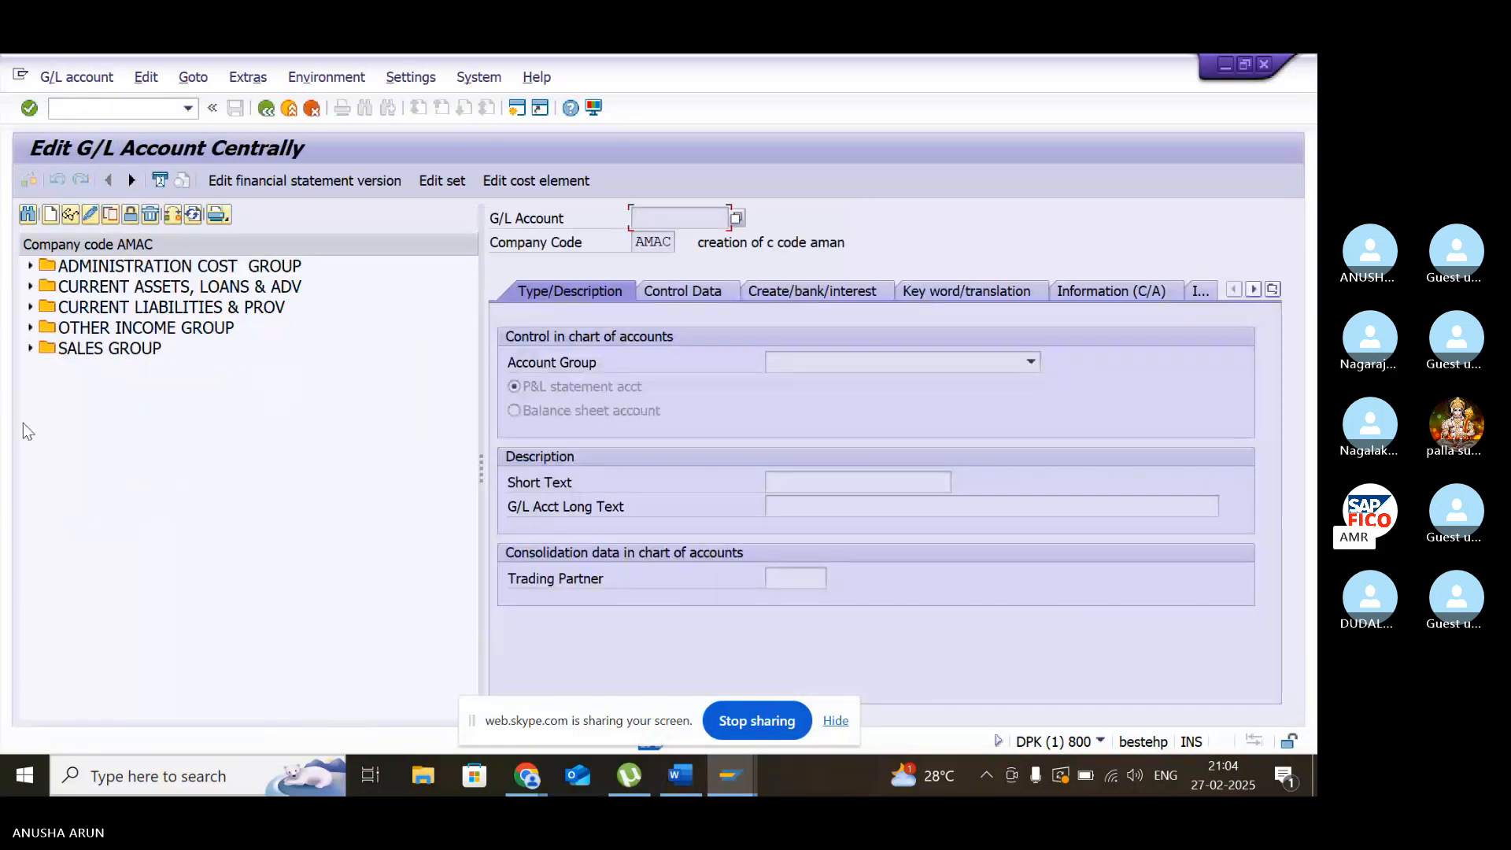
pyautogui.click(30, 266)
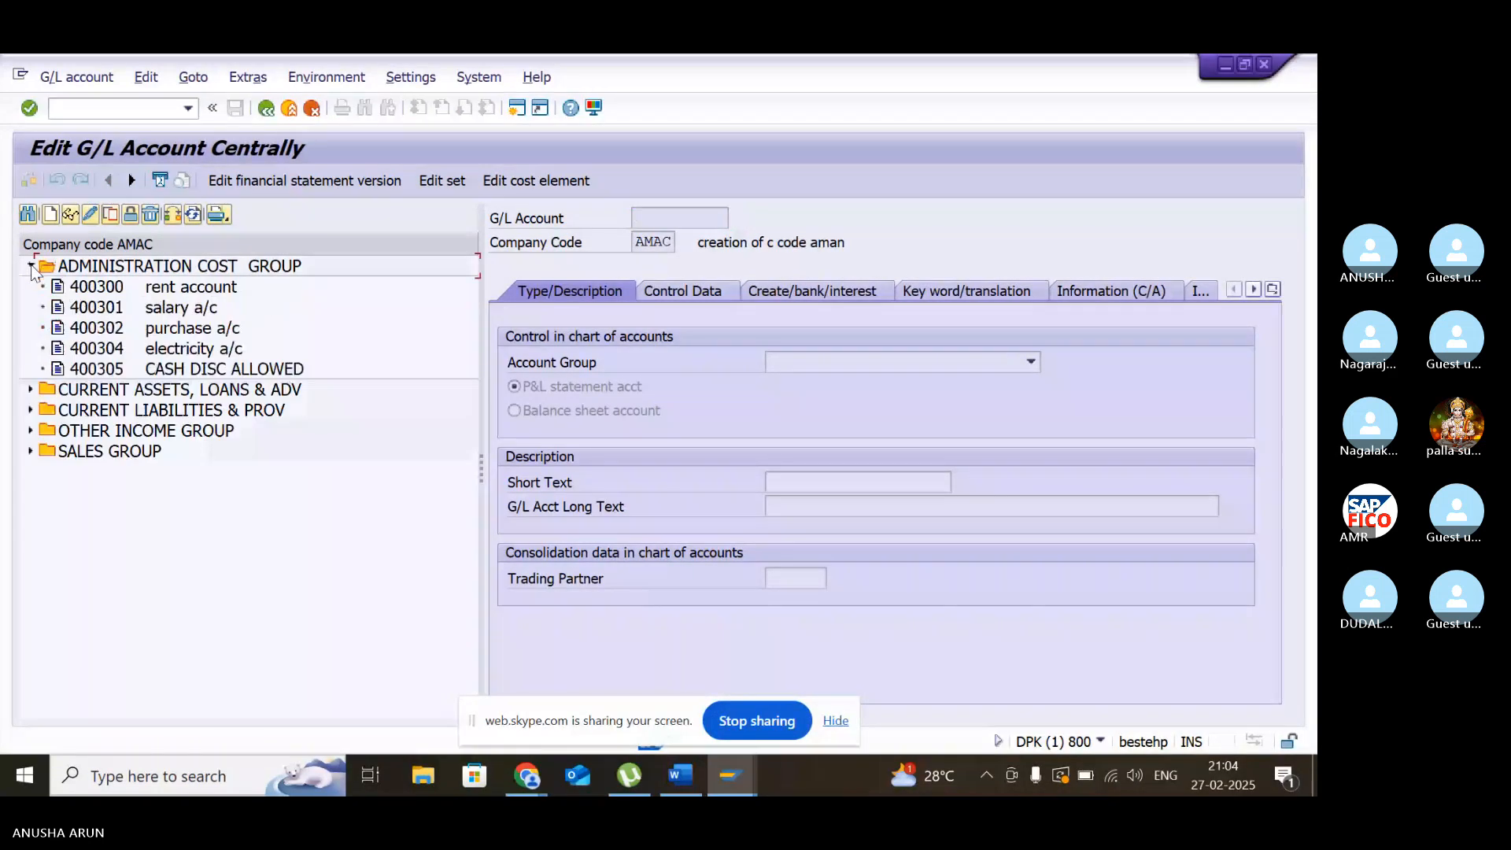
pyautogui.doubleClick(88, 289)
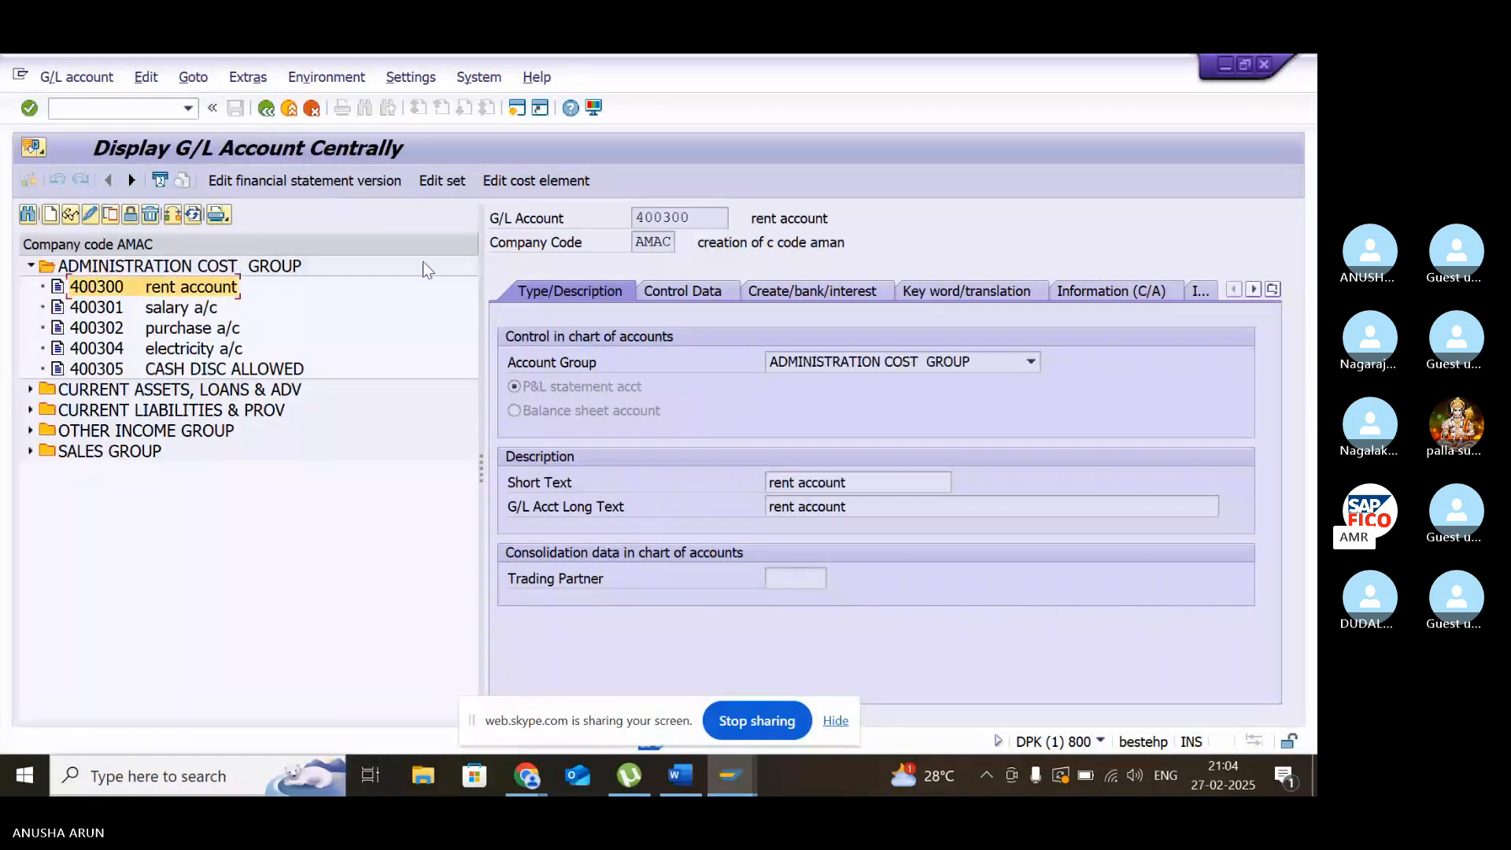
pyautogui.click(89, 215)
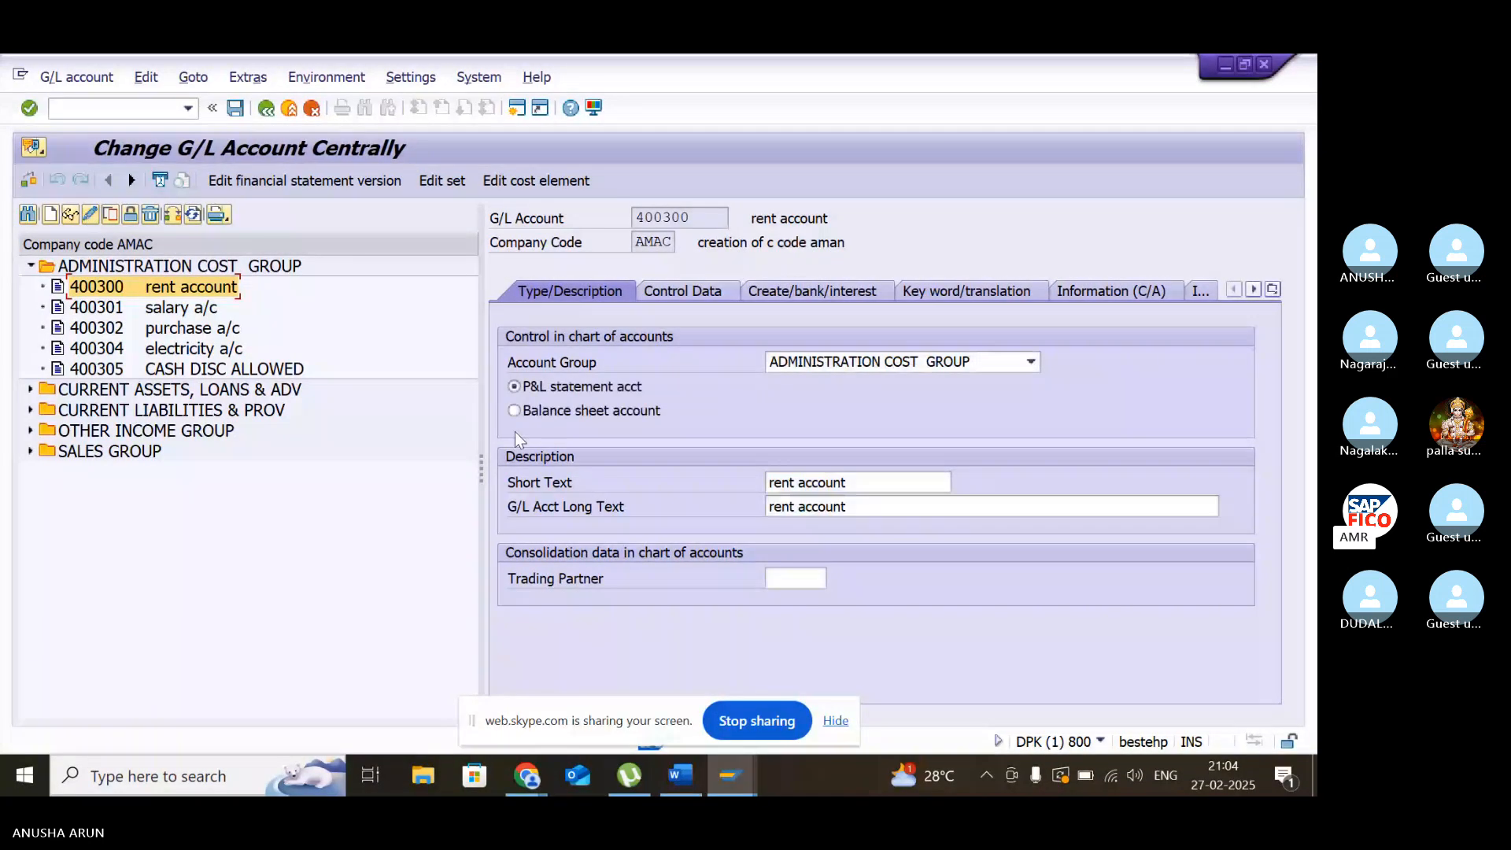
# - Examine the sort key in the rent account's control data
pyautogui.click(712, 291)
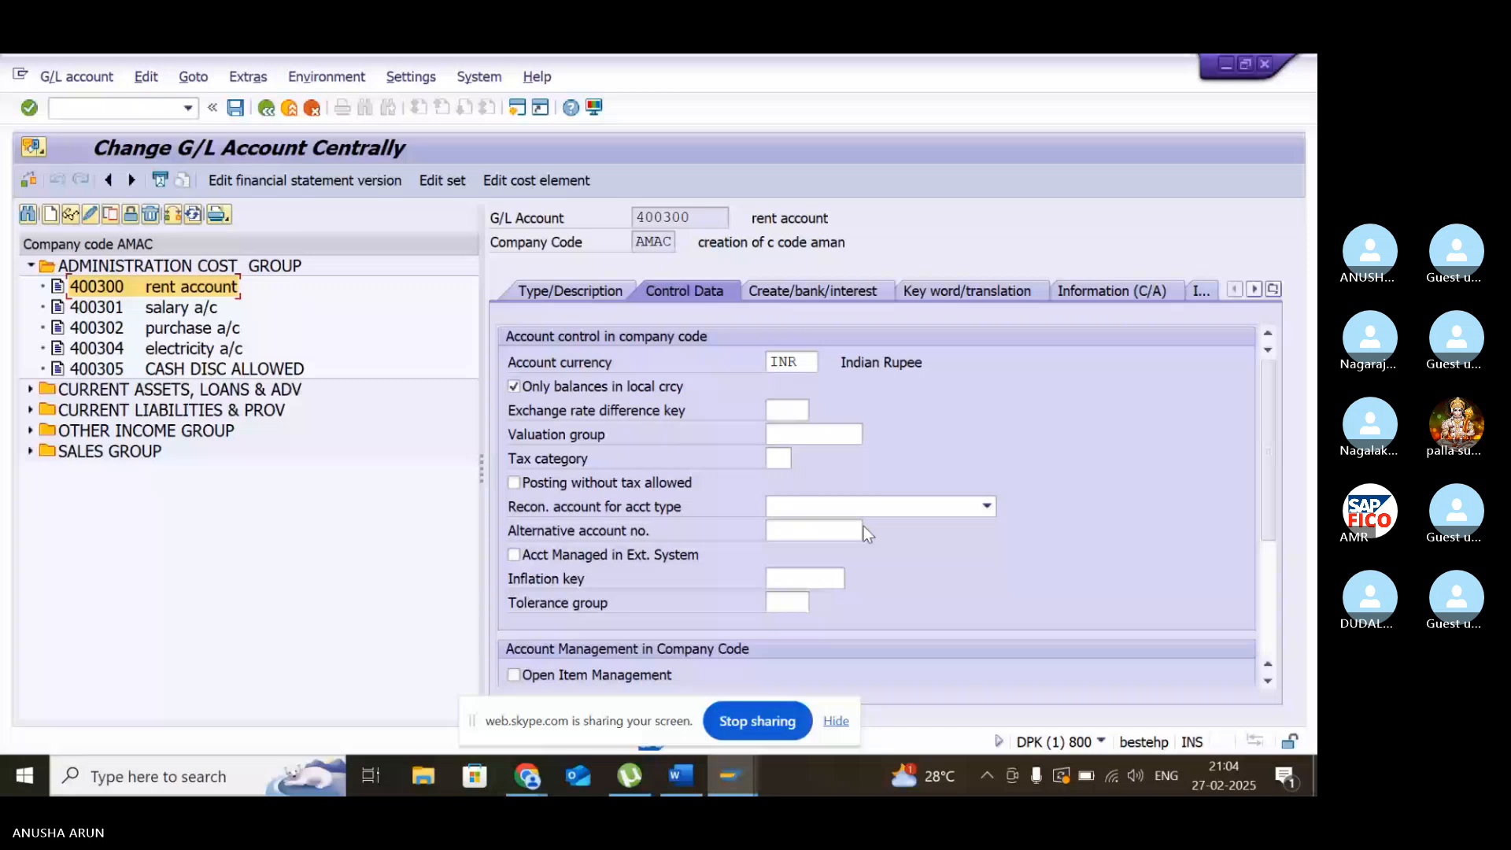
pyautogui.scroll(-3, 811, 439)
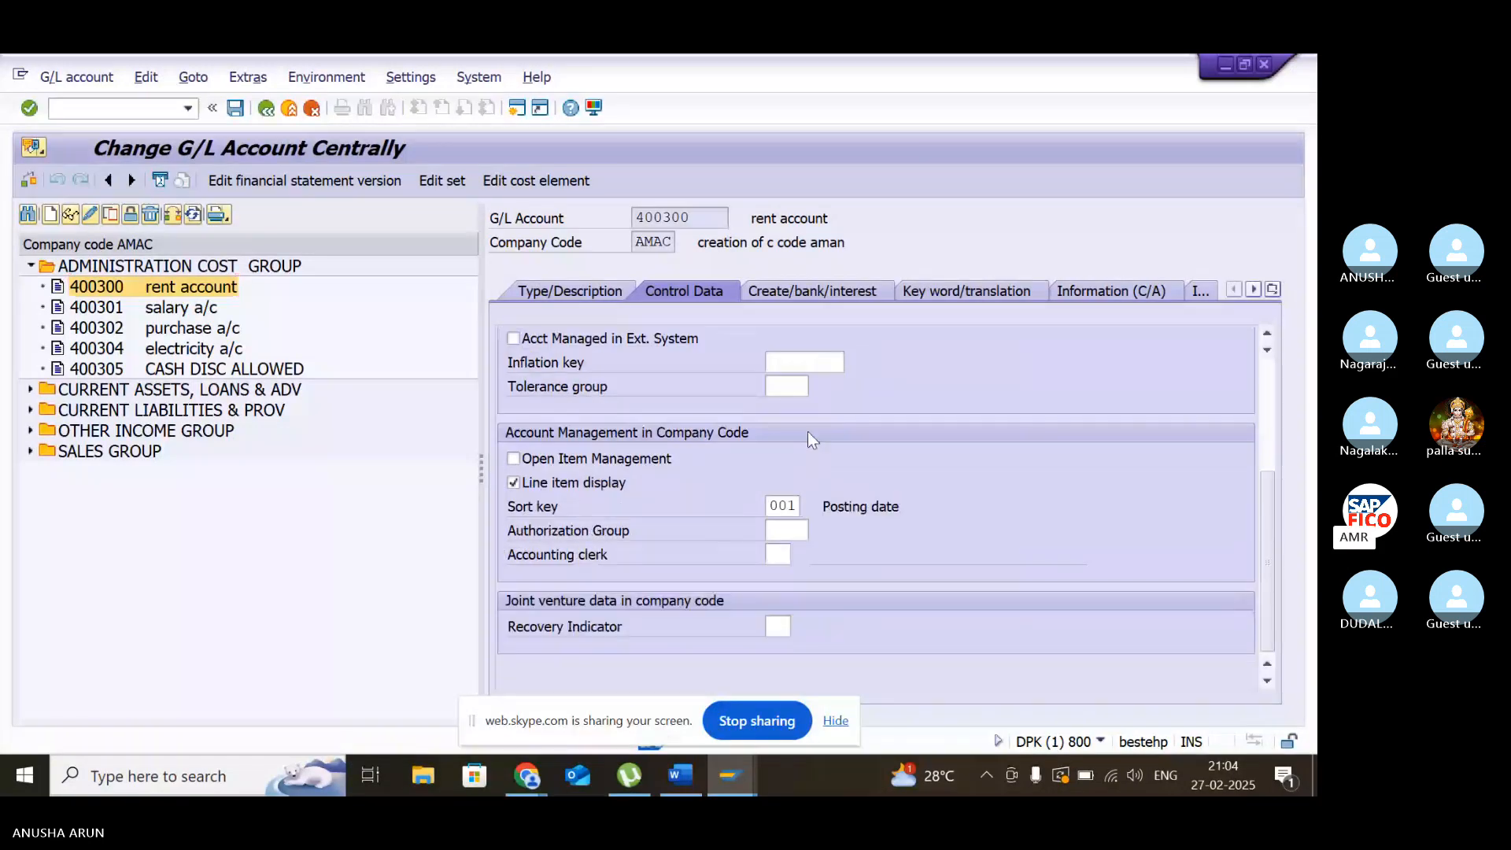
pyautogui.click(788, 506)
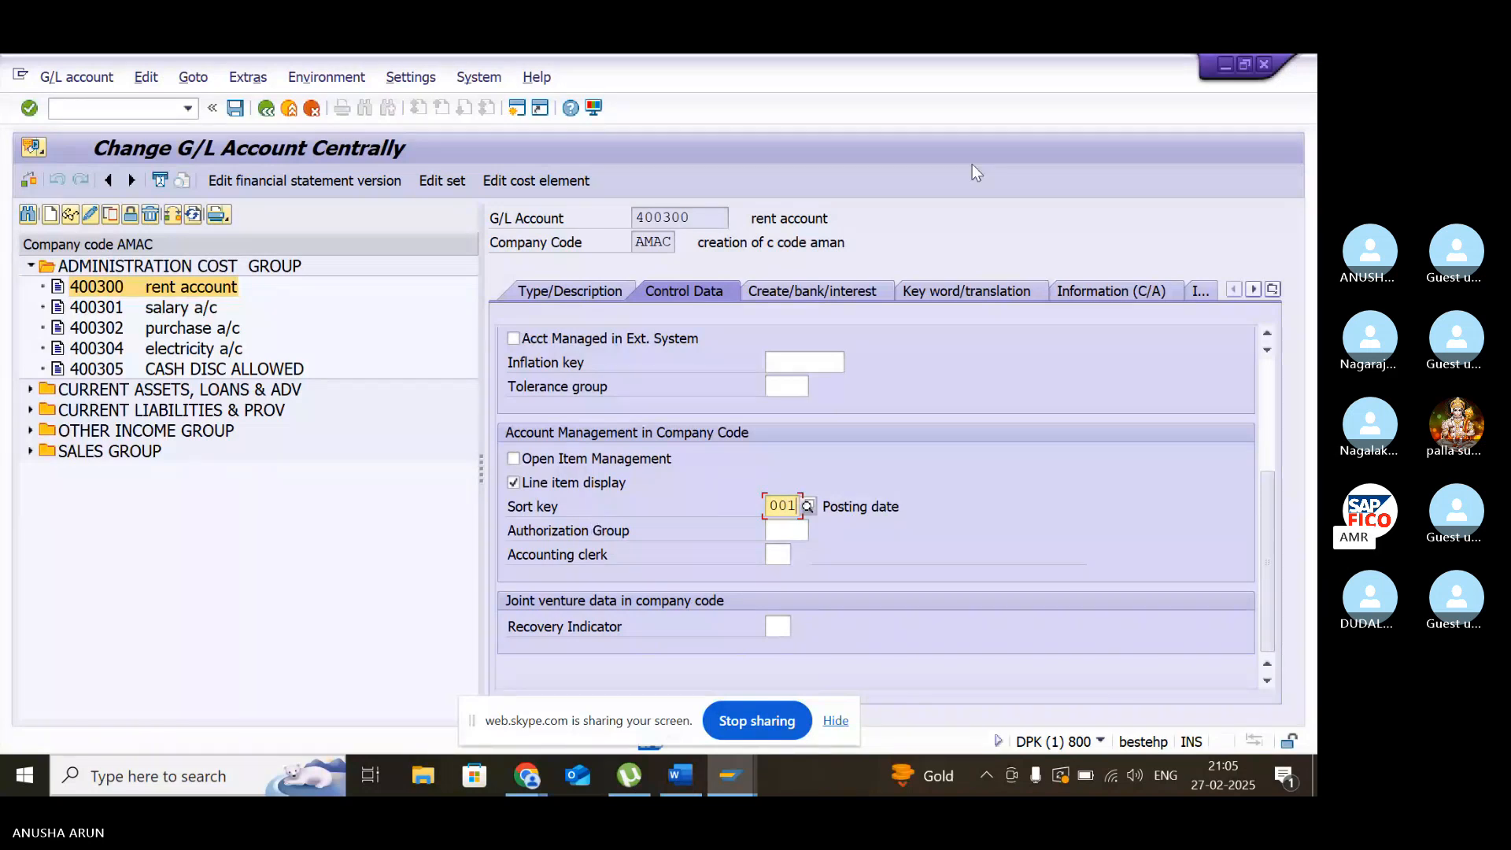
# - In a new session, run FBL3N for company code AMAC with the G/L account cleared and examine the Assignment column
pyautogui.click(513, 107)
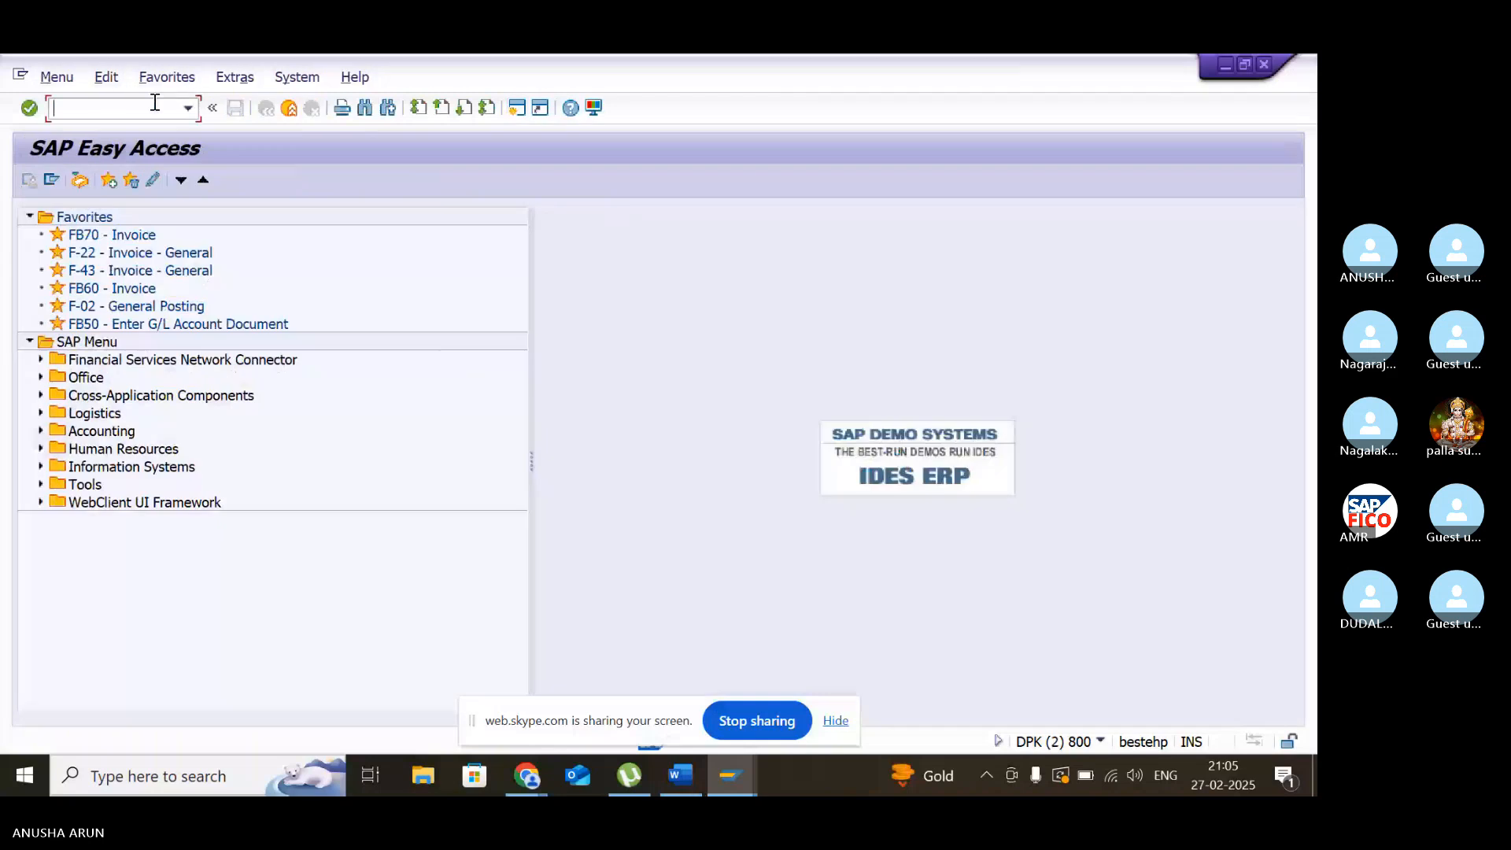
pyautogui.write('fbl3n')
pyautogui.press('Return')
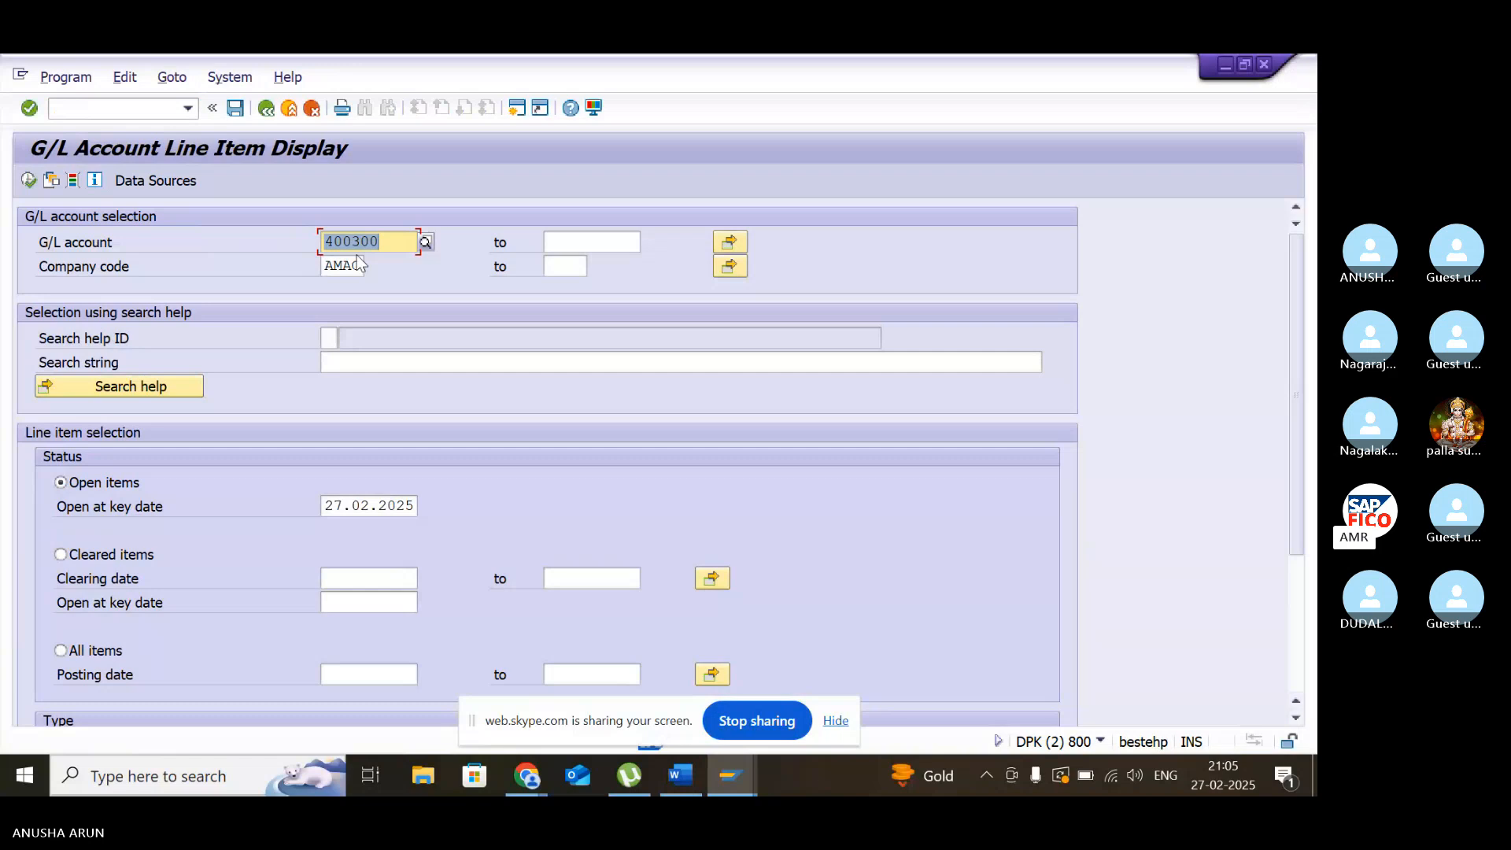
pyautogui.press('BackSpace')
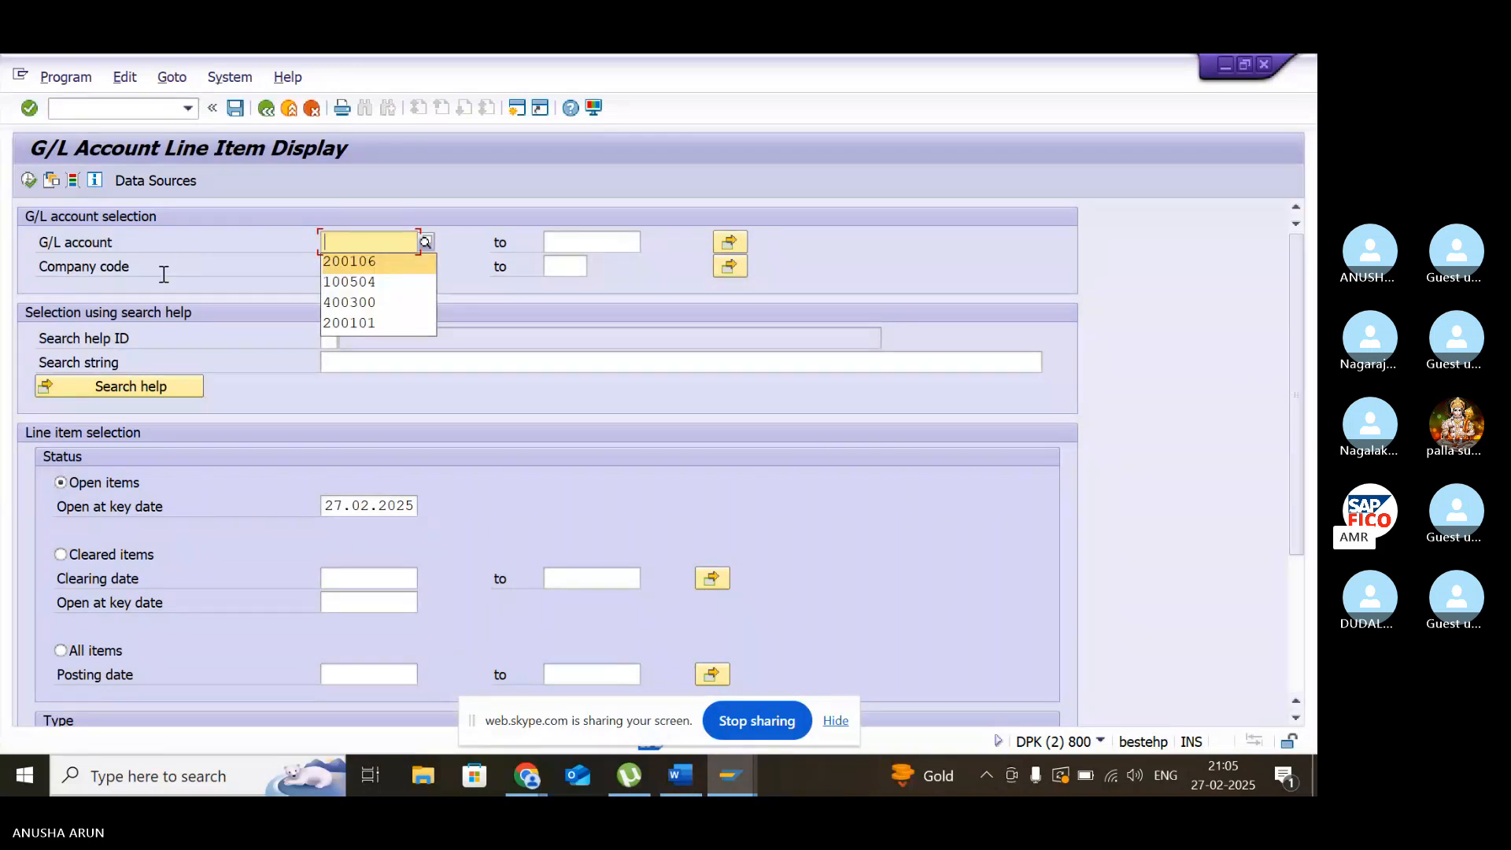
pyautogui.click(28, 180)
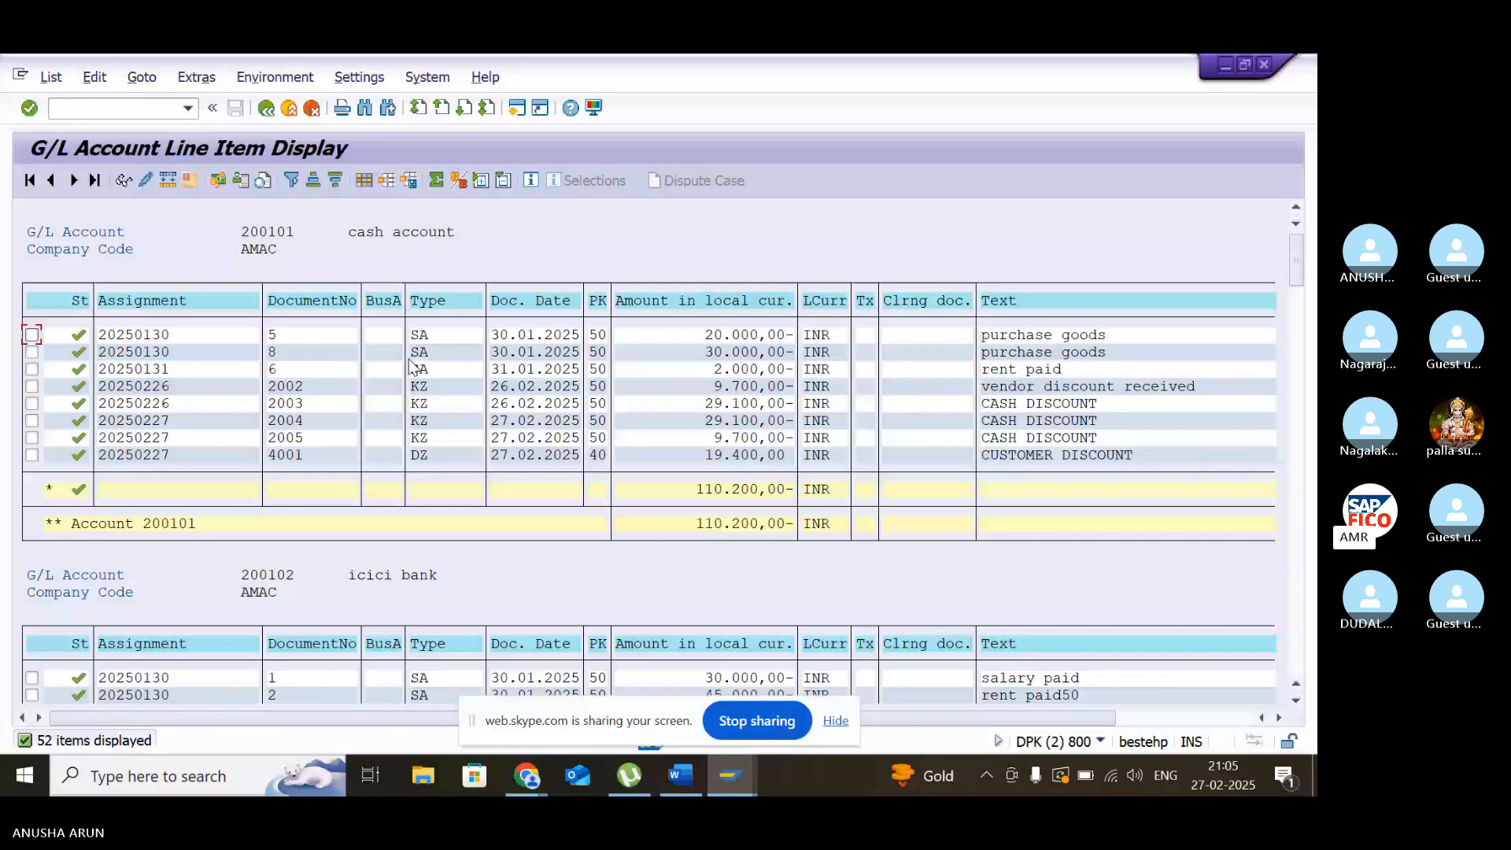
pyautogui.click(201, 306)
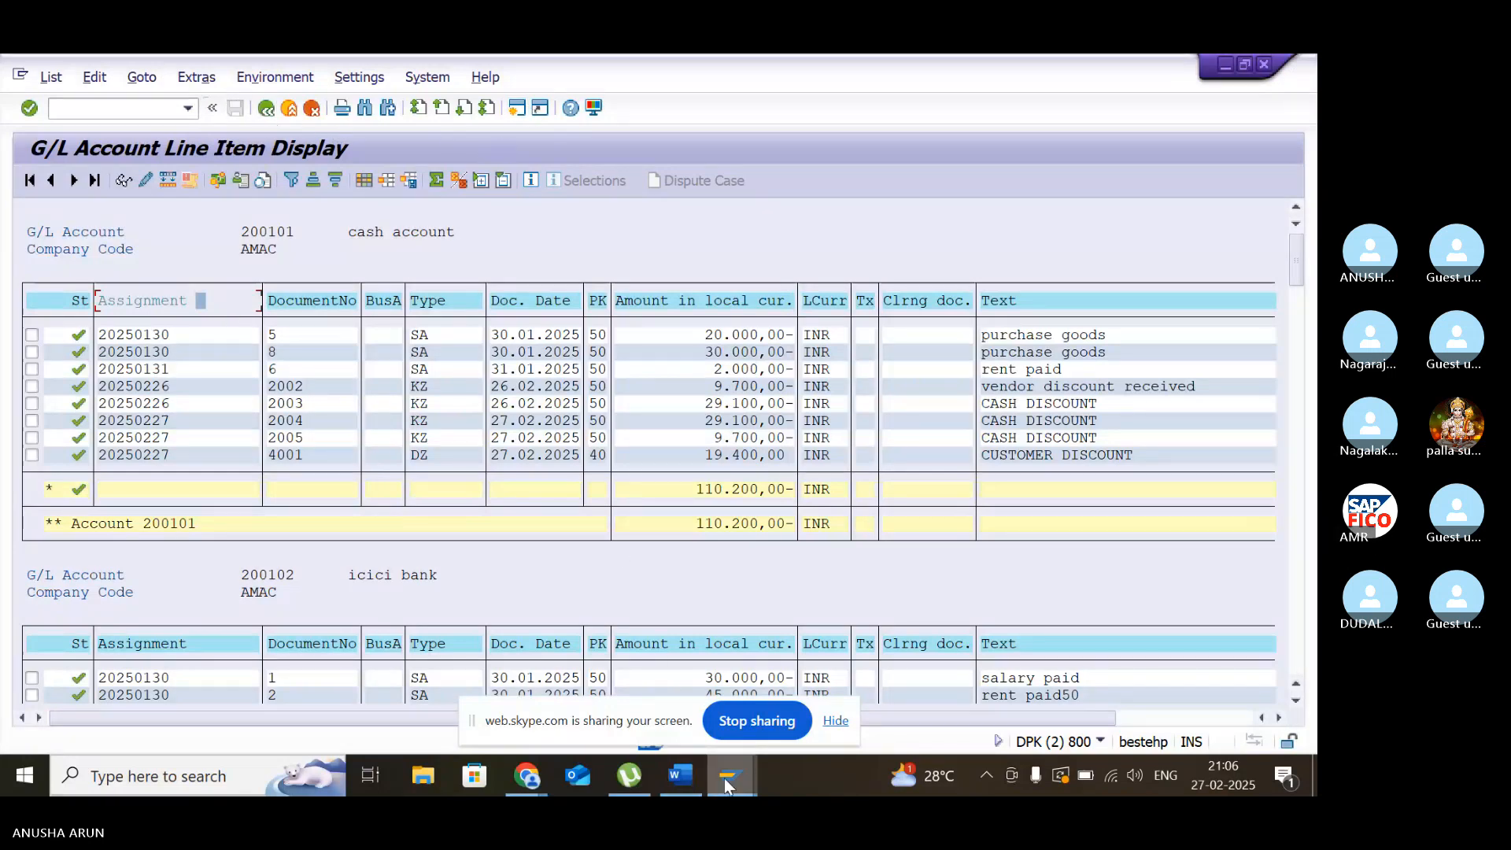
# - Switch back to the Change G/L Account Centrally session and review the rent account's sort key
pyautogui.moveTo(726, 779)
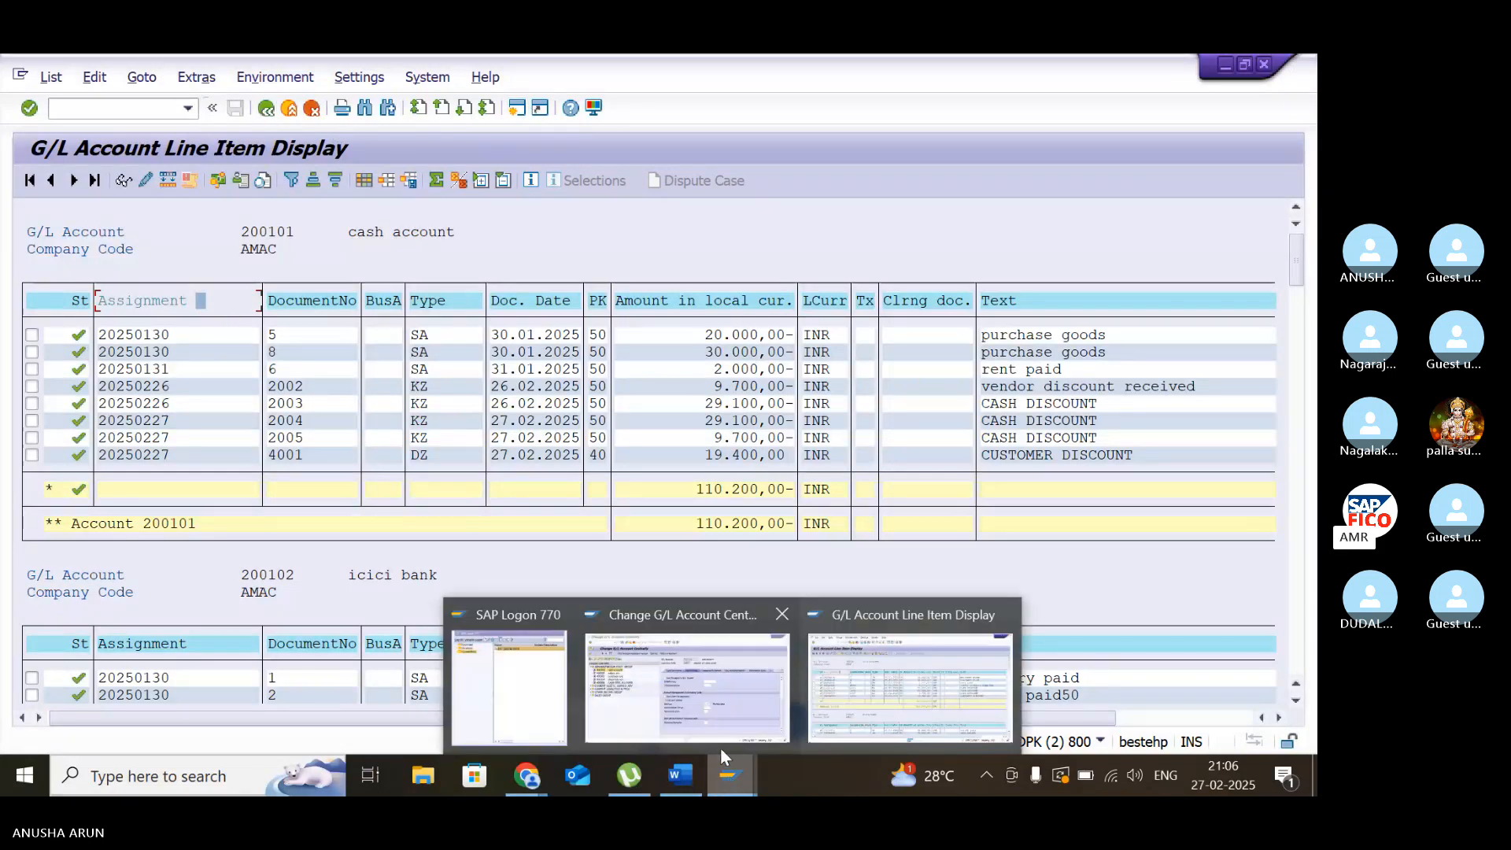
pyautogui.click(698, 708)
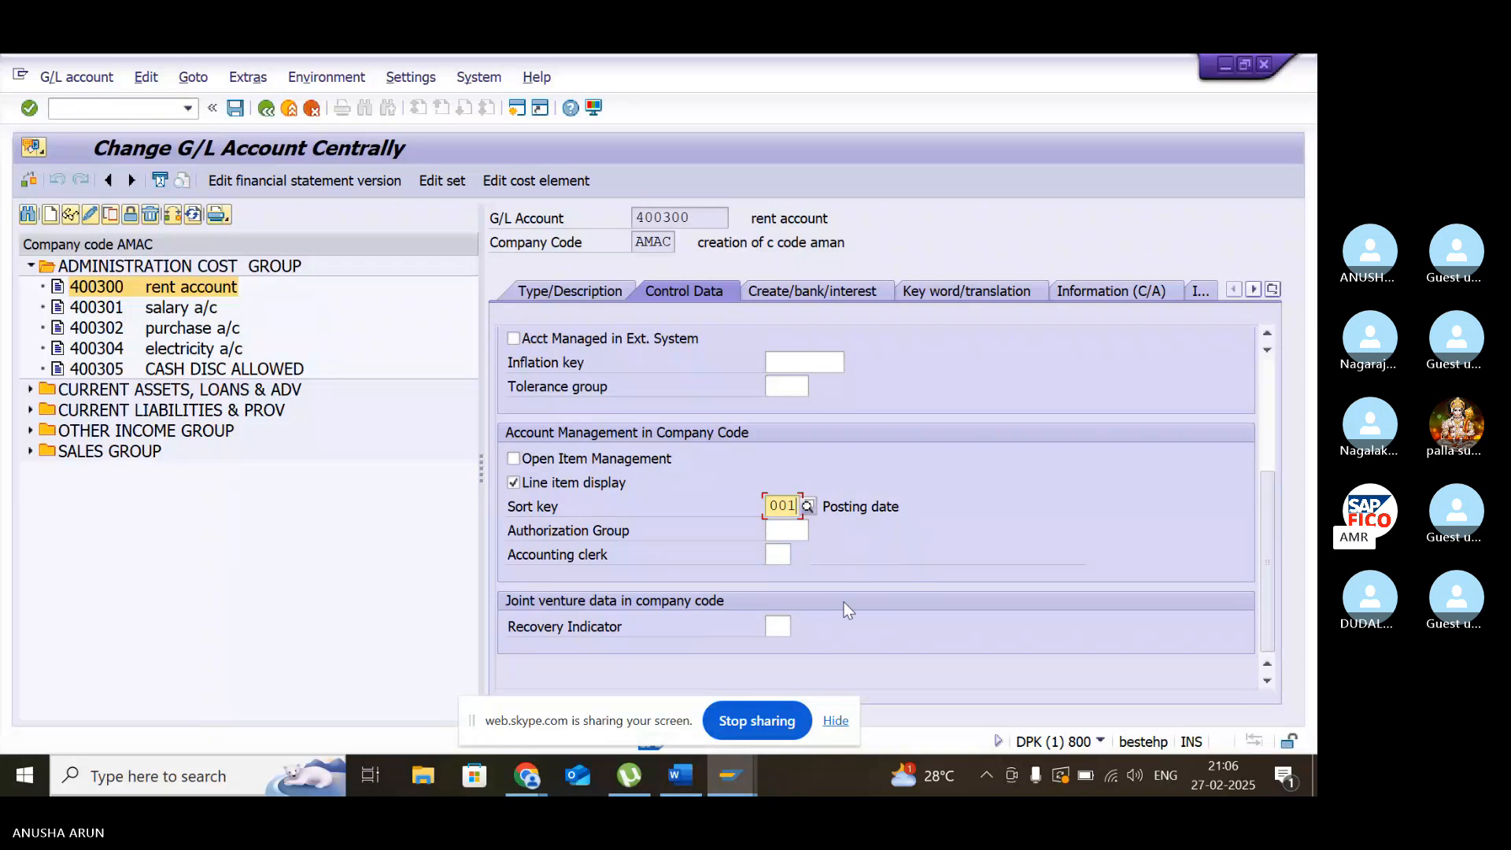
pyautogui.click(738, 786)
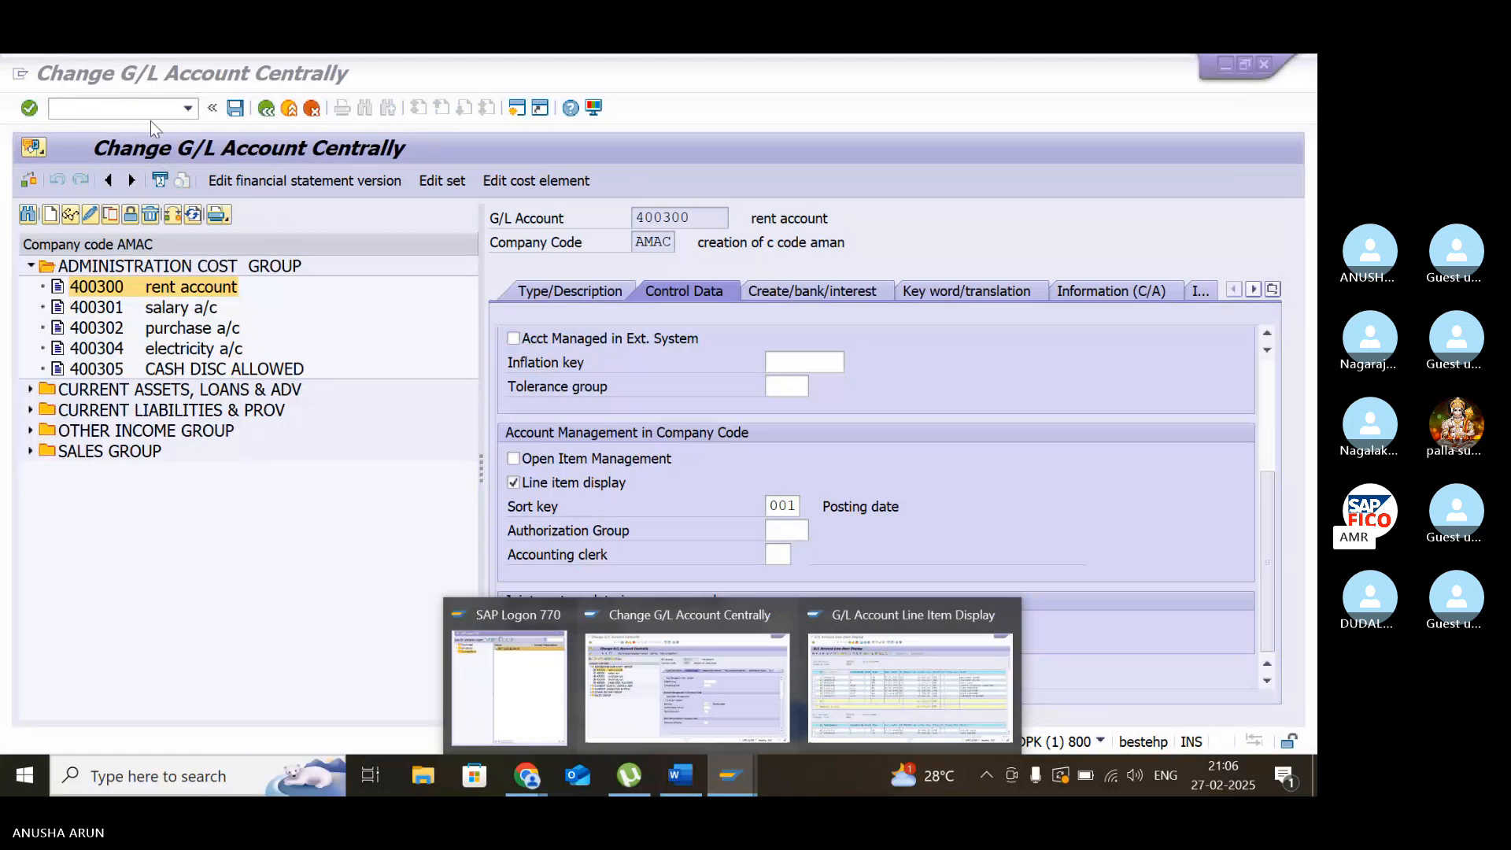
# - Leave the G/L account maintenance and run transaction XK02 to change a vendor
pyautogui.click(151, 108)
pyautogui.write('/n')
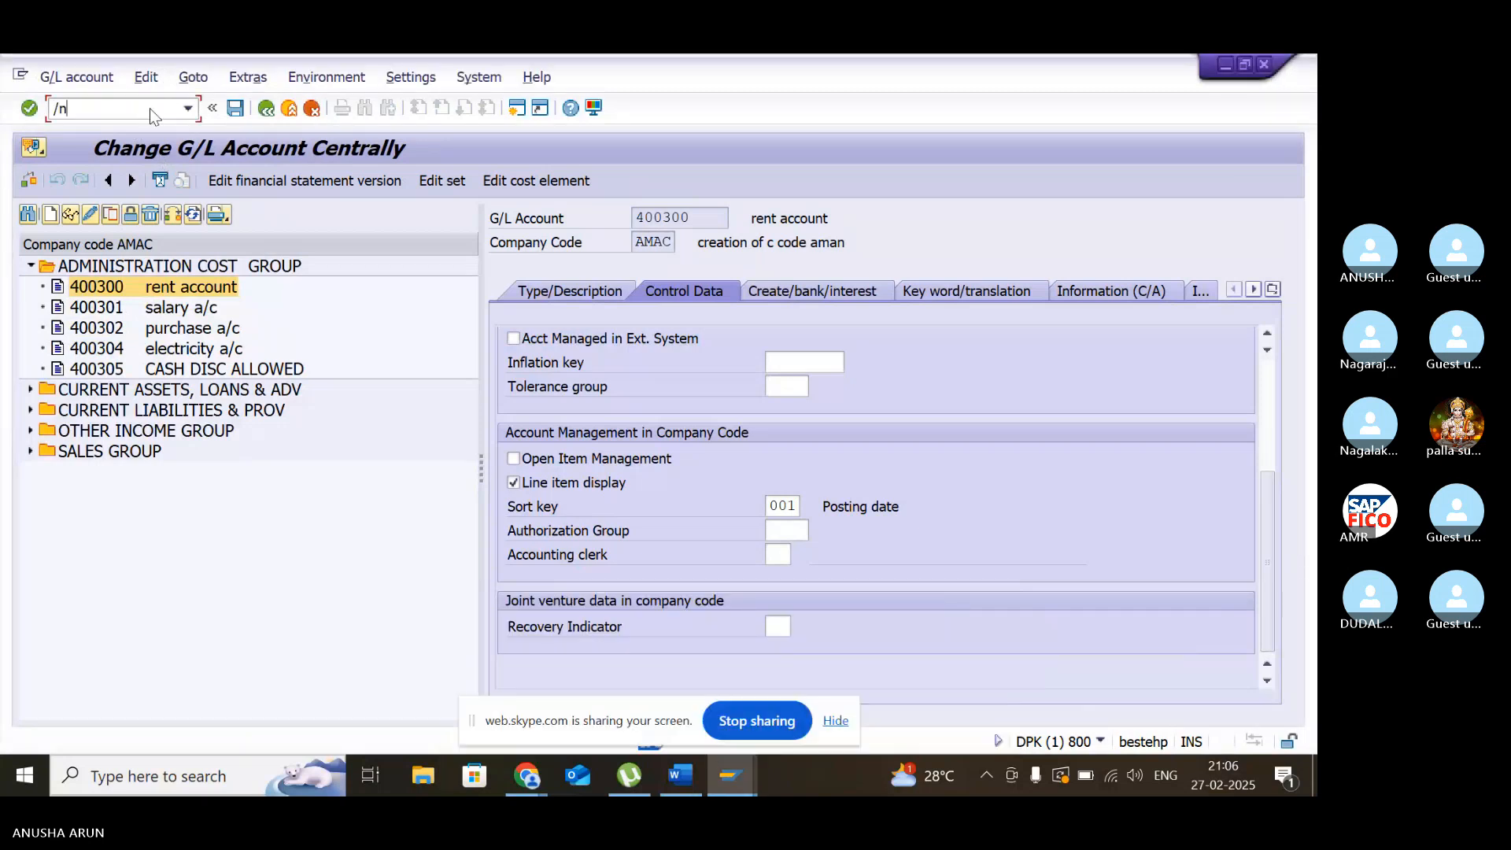
pyautogui.write('xk02')
pyautogui.press('Return')
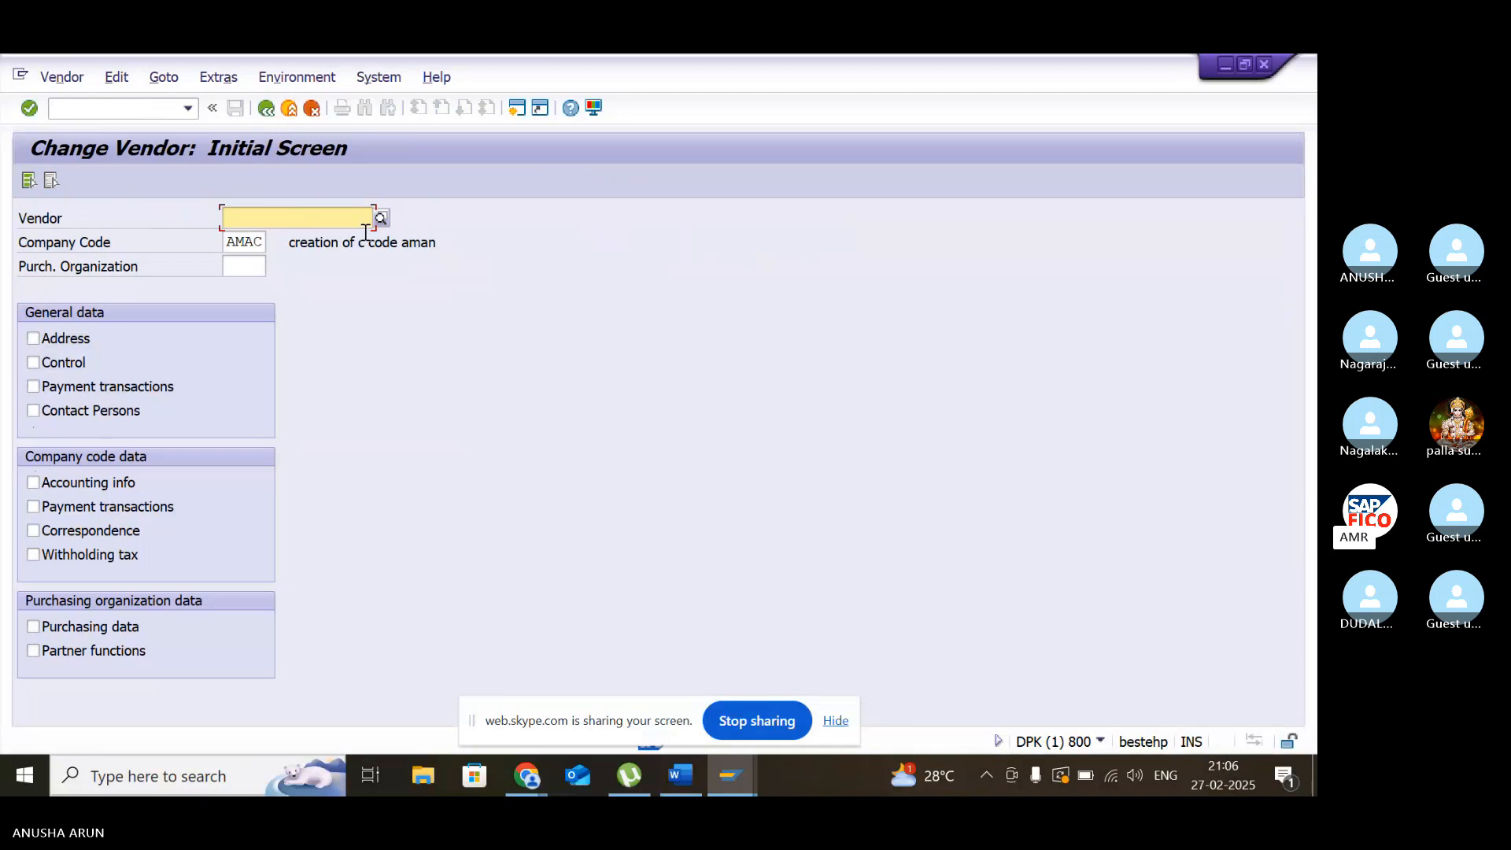
# - Select the general data views Address, Control and Payment transactions, plus the company code views Accounting info and Payment transactions
pyautogui.click(33, 387)
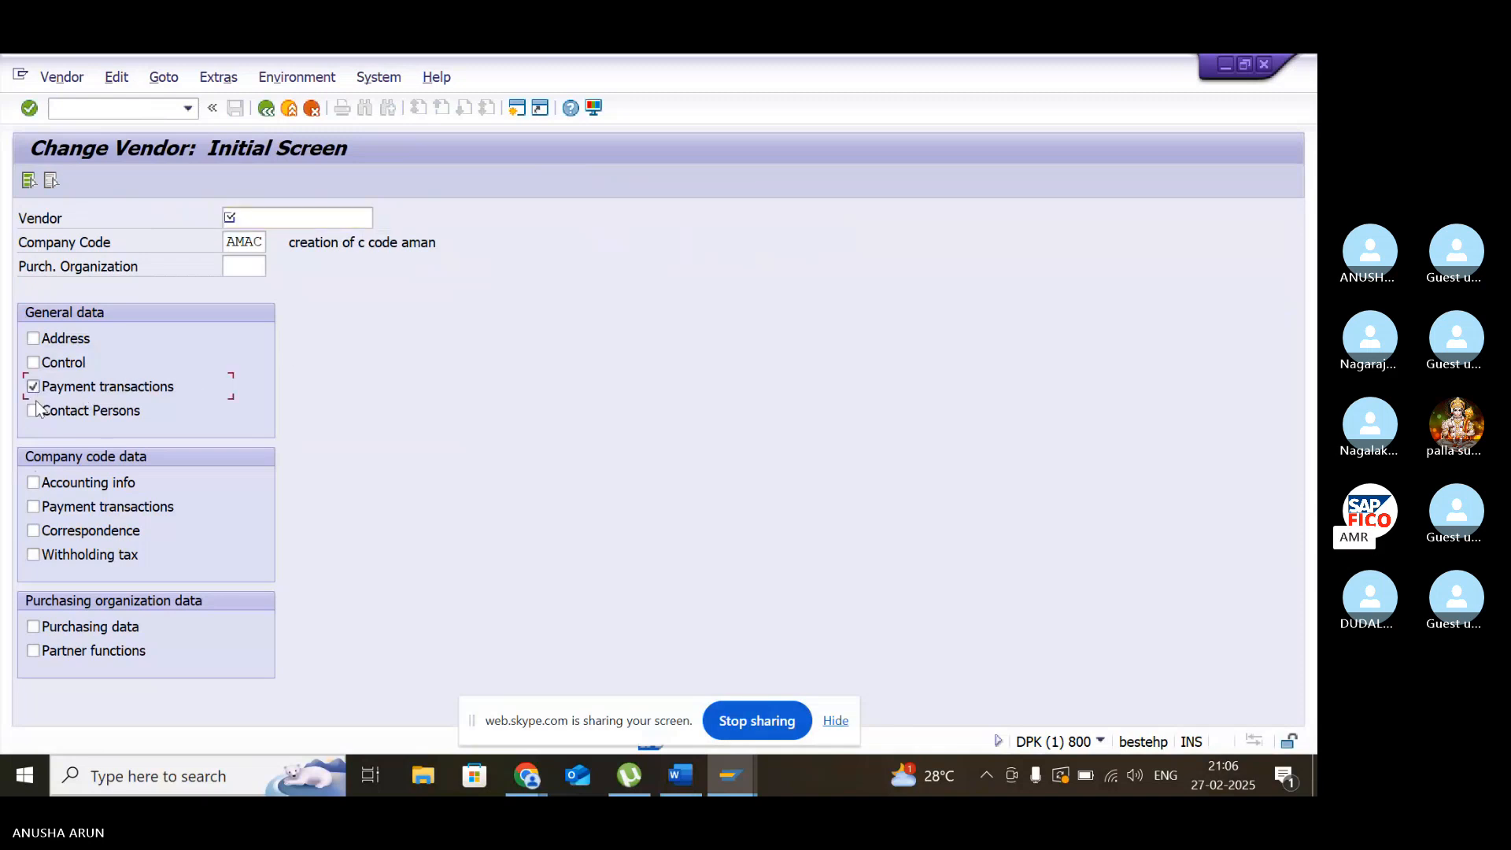
pyautogui.click(34, 507)
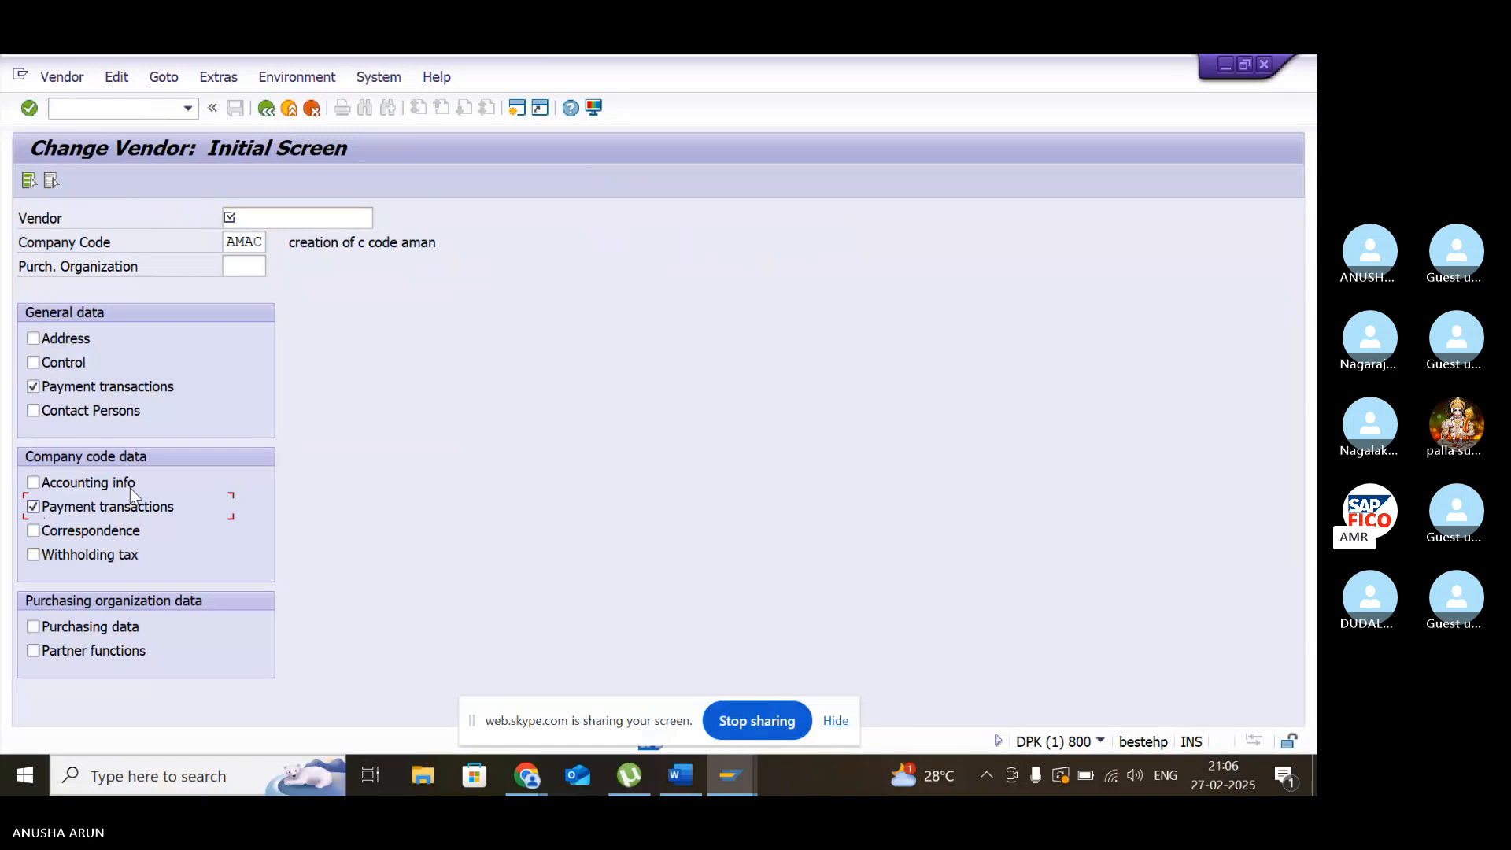
pyautogui.click(289, 219)
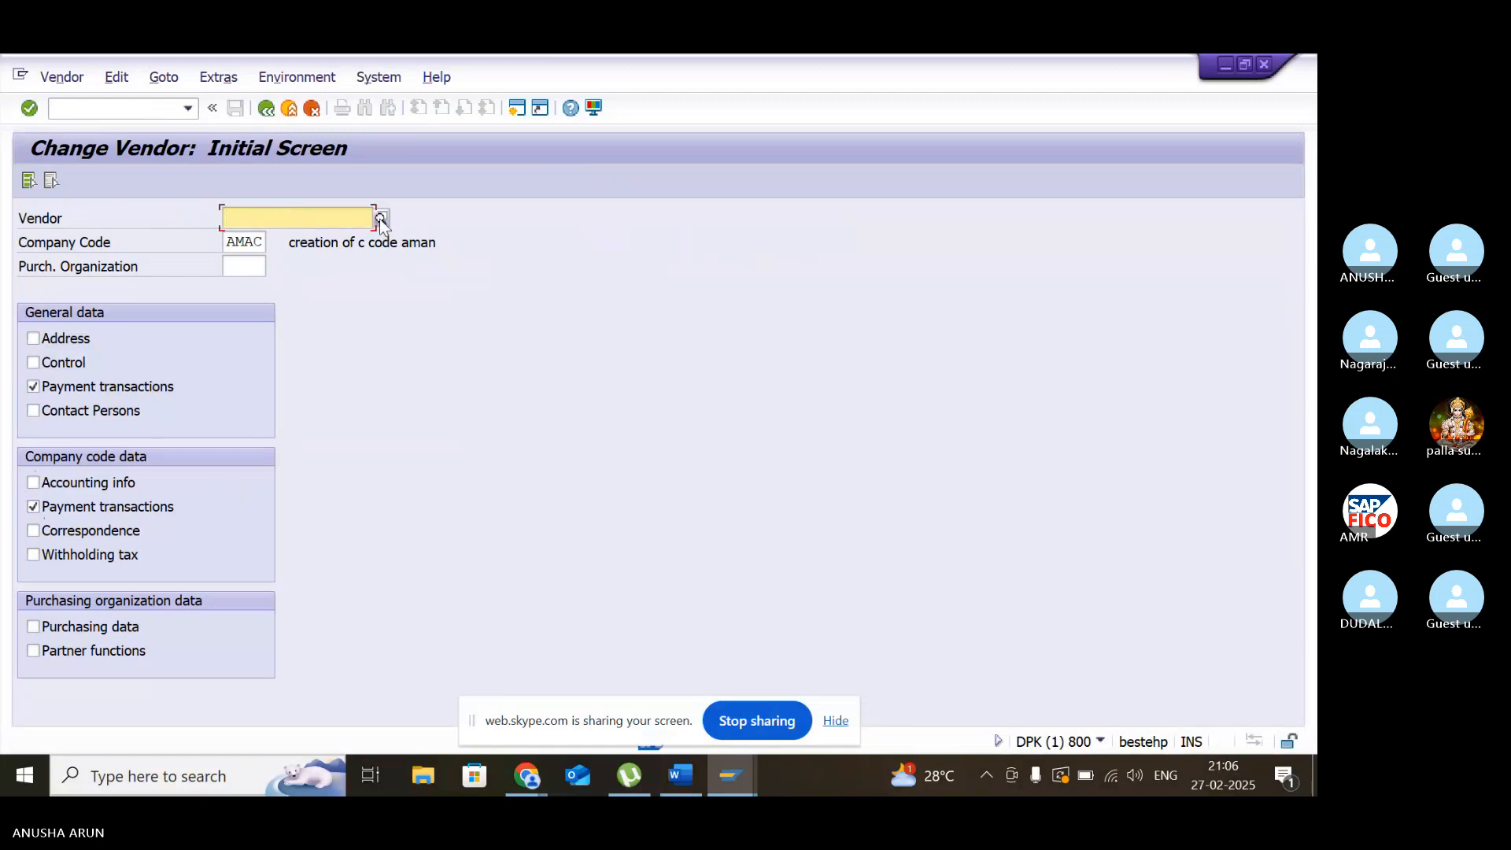
pyautogui.click(35, 485)
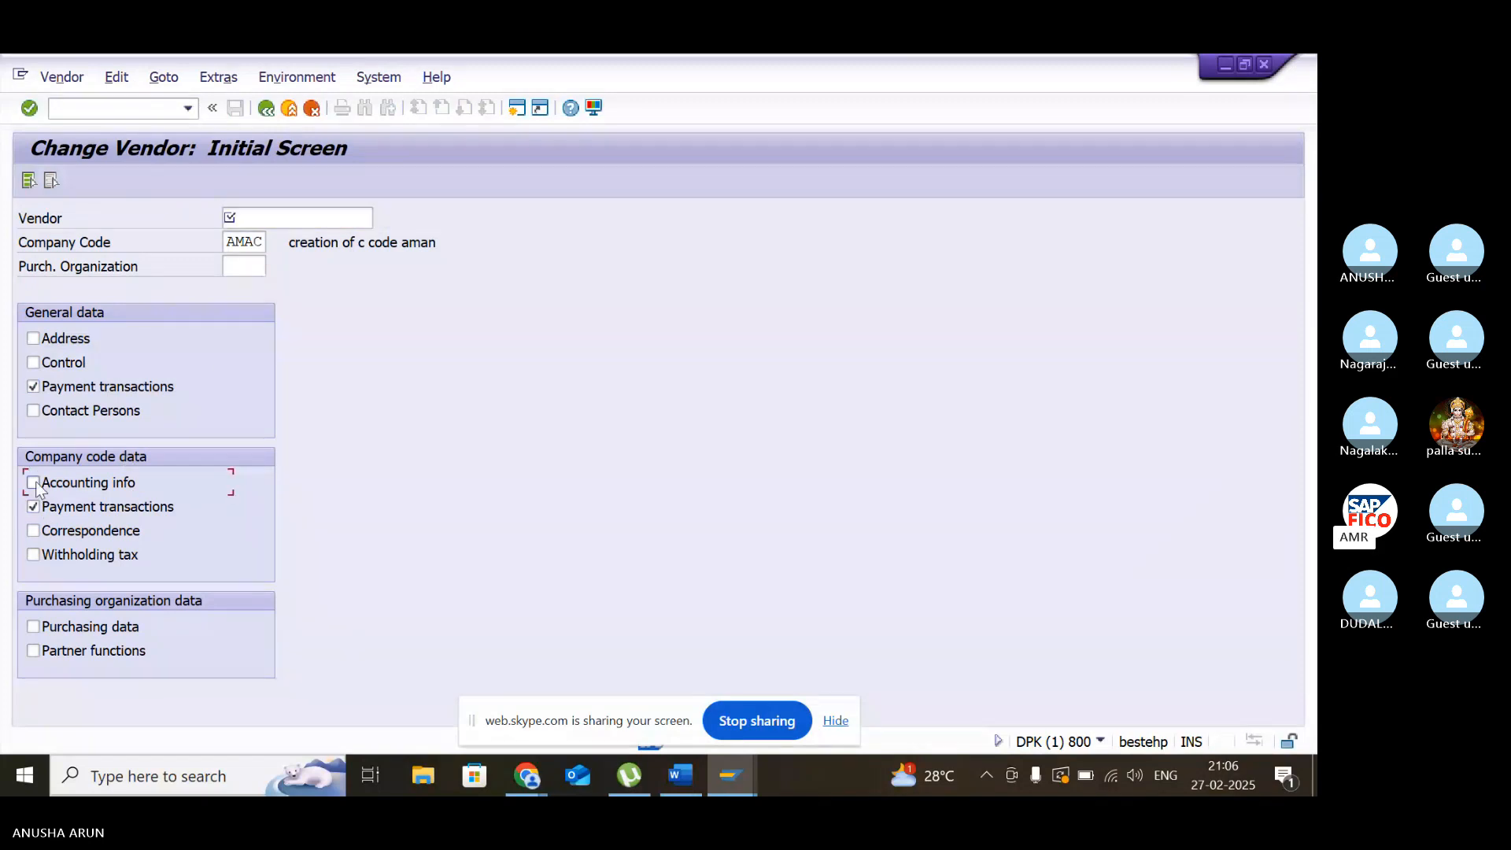
pyautogui.click(34, 483)
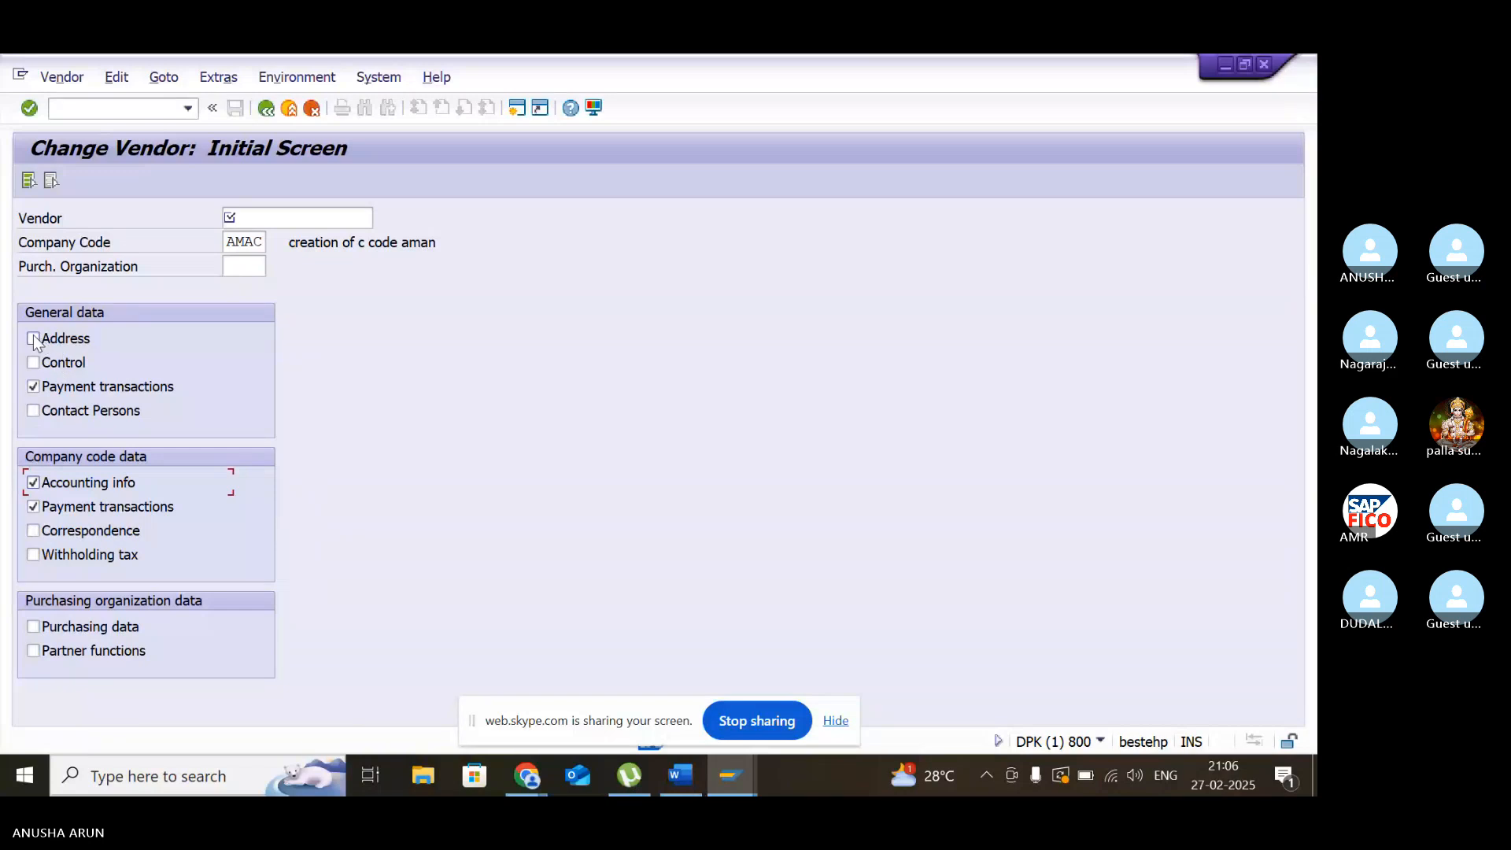
pyautogui.click(34, 340)
pyautogui.click(33, 362)
# - Look up the vendors of company code AMAC and choose SUSHMI ENTERPRISES as the vendor
pyautogui.click(355, 217)
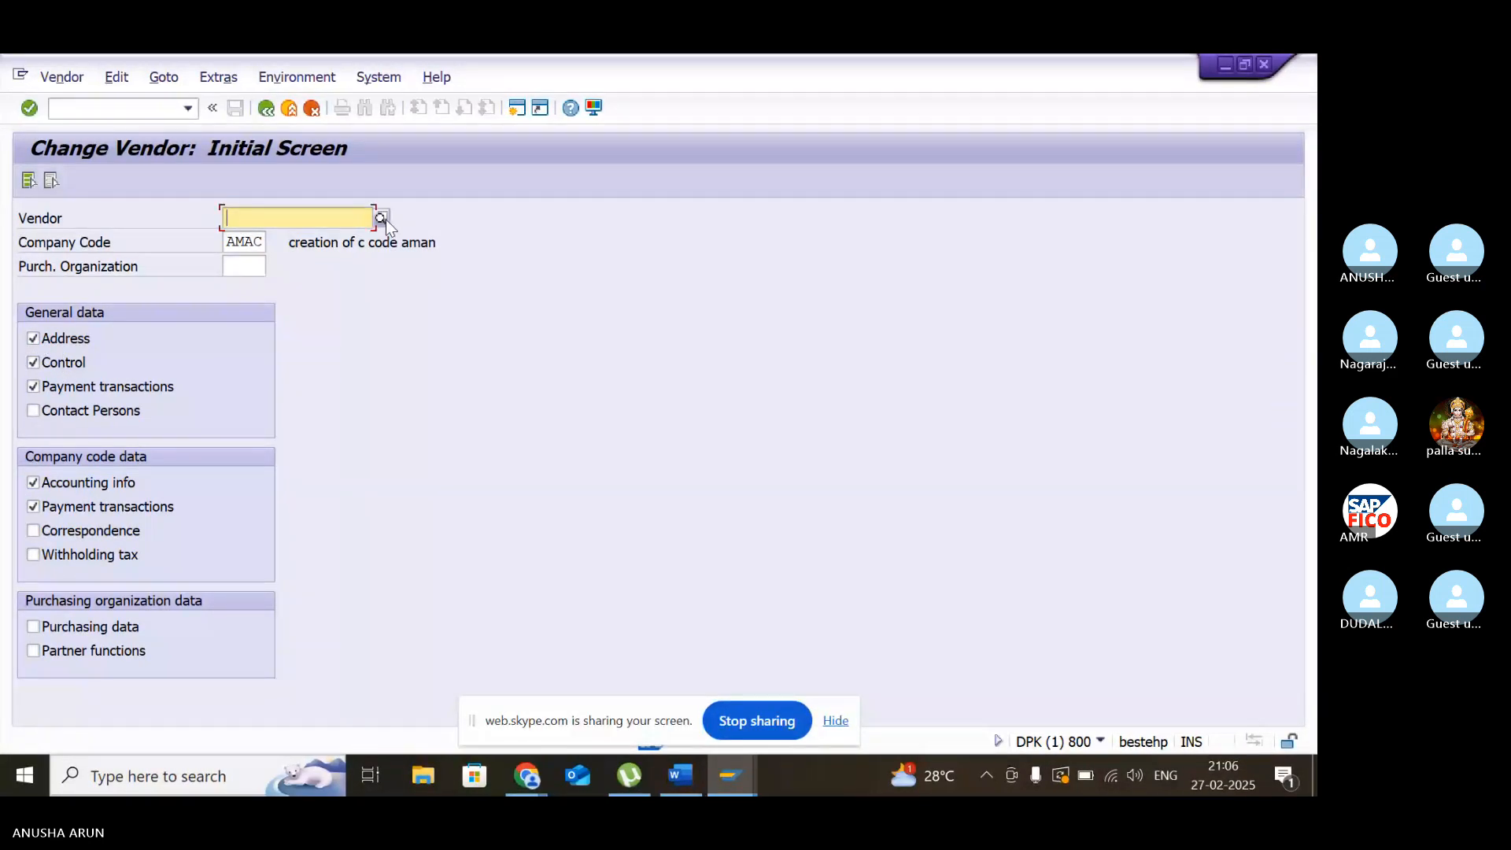
pyautogui.click(385, 219)
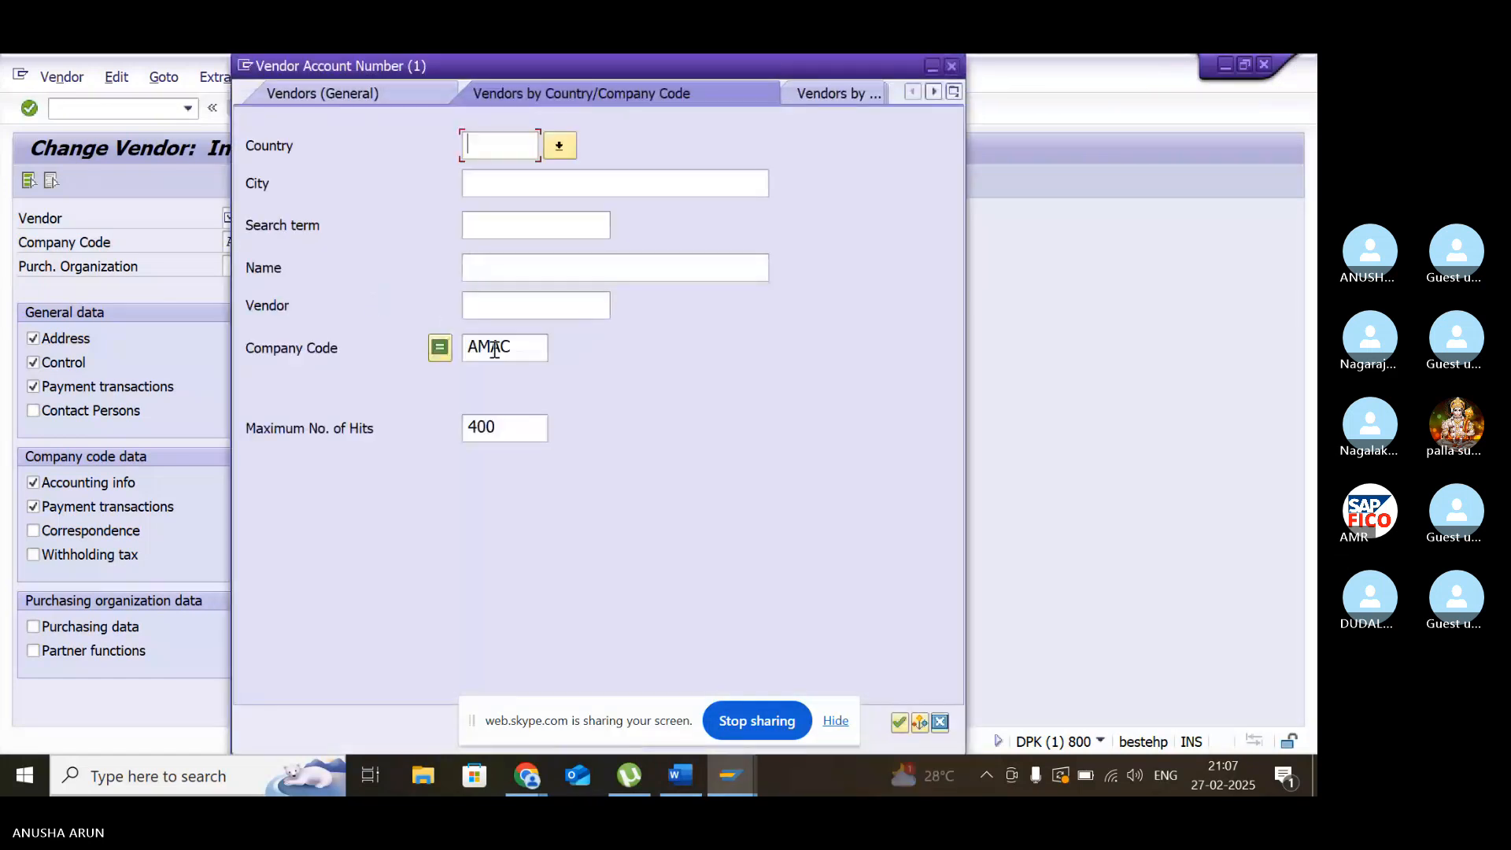
pyautogui.press('Return')
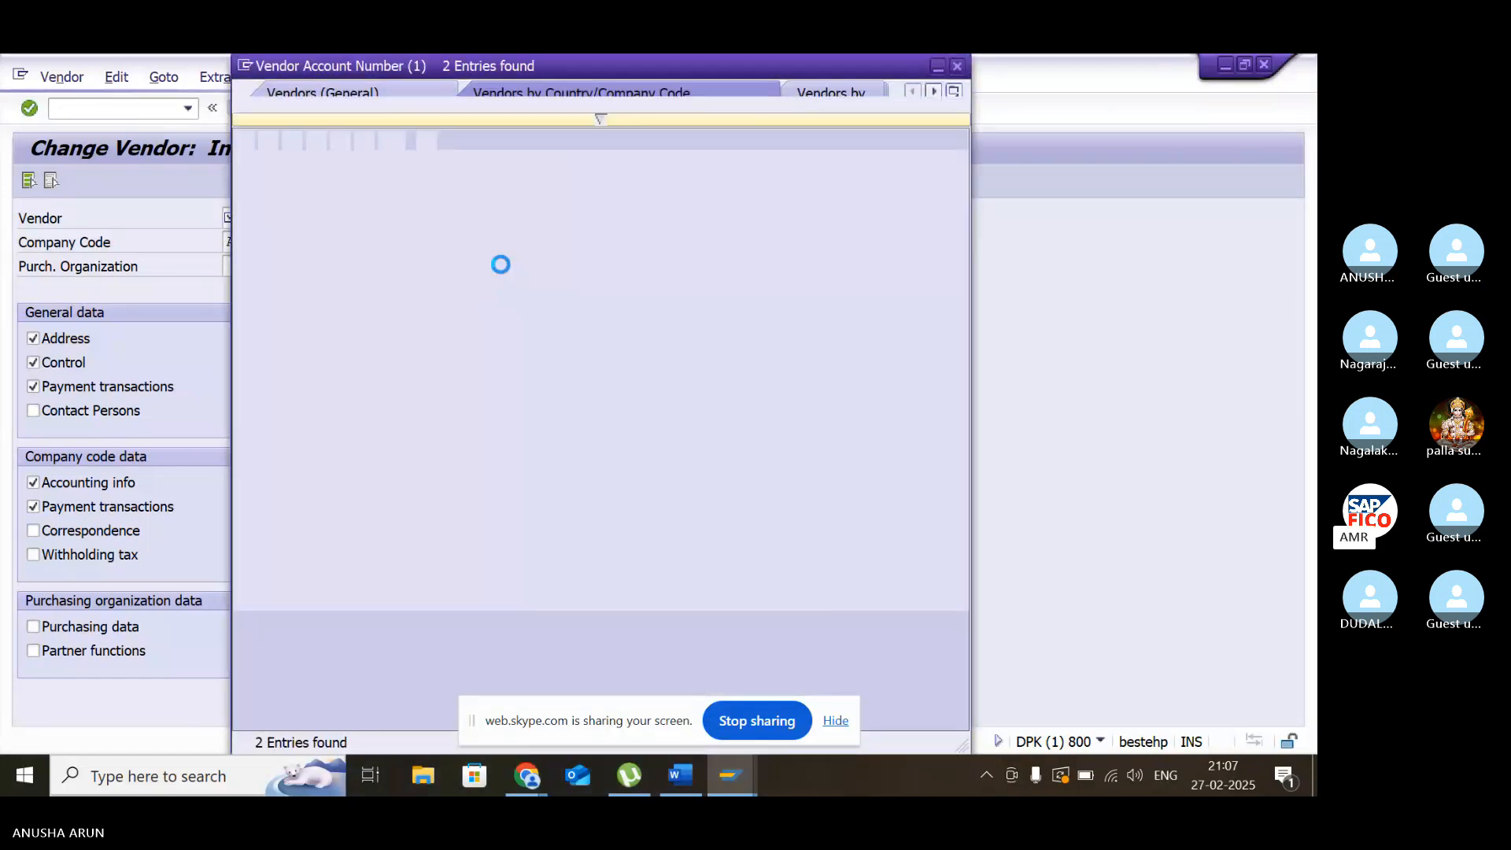
pyautogui.doubleClick(500, 227)
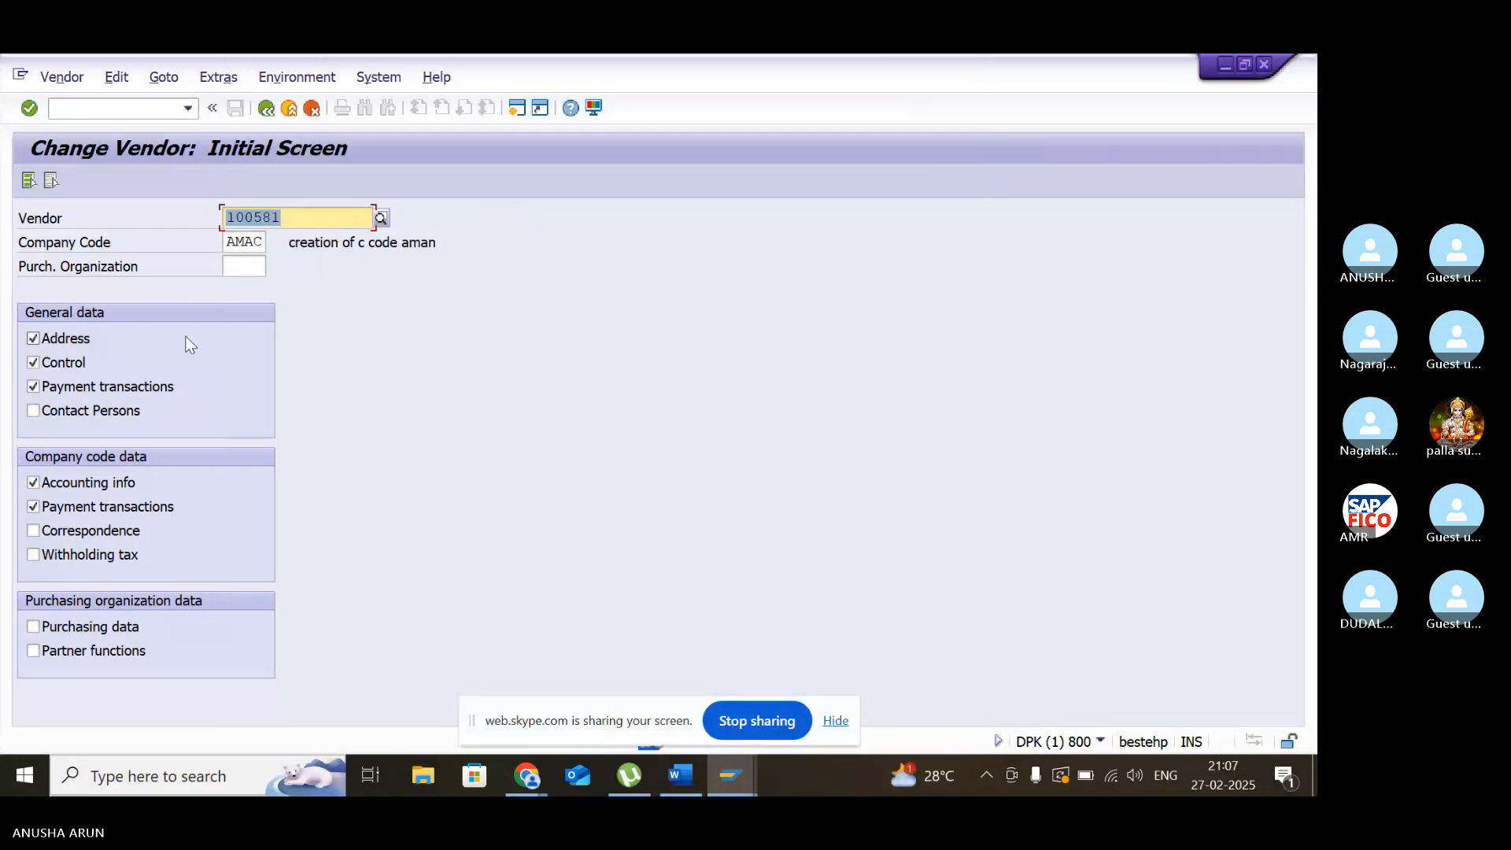
# - Advance through the vendor's master data to the accounting information and examine its sort key
pyautogui.press('Return')
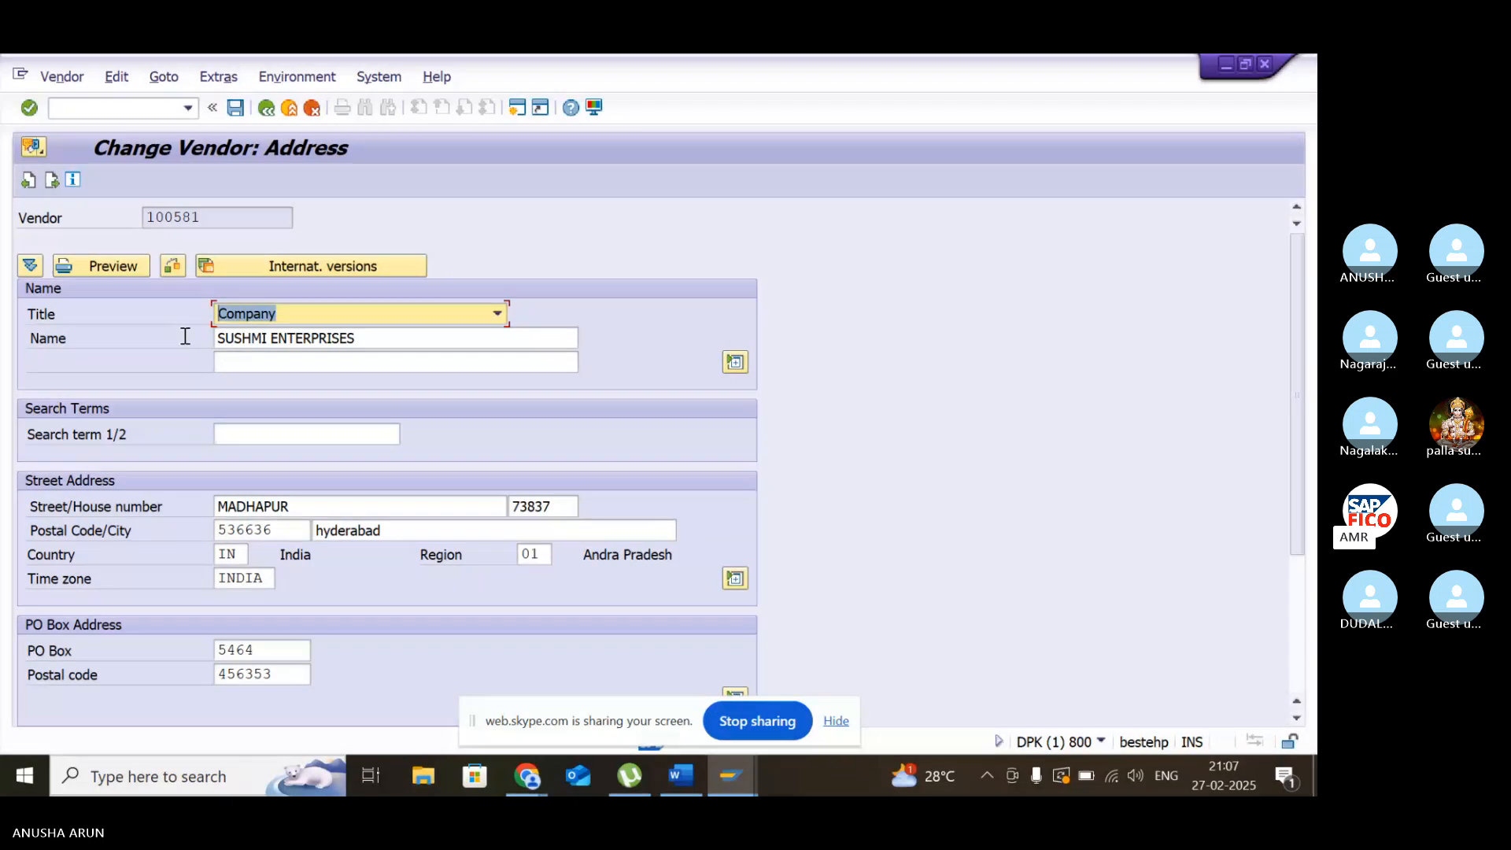
pyautogui.press('Return')
pyautogui.press('Return')
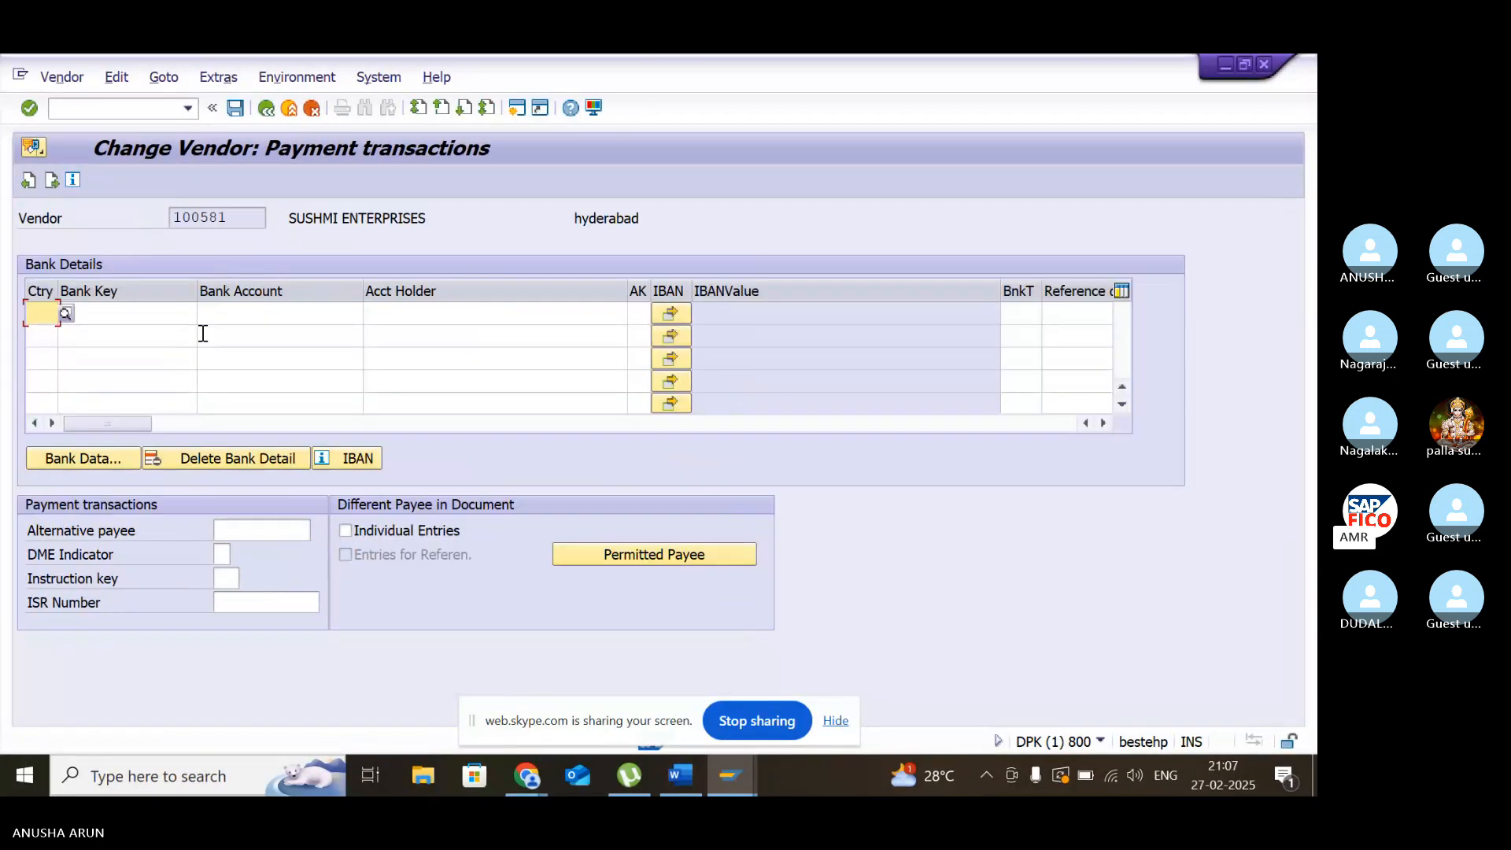
pyautogui.press('Return')
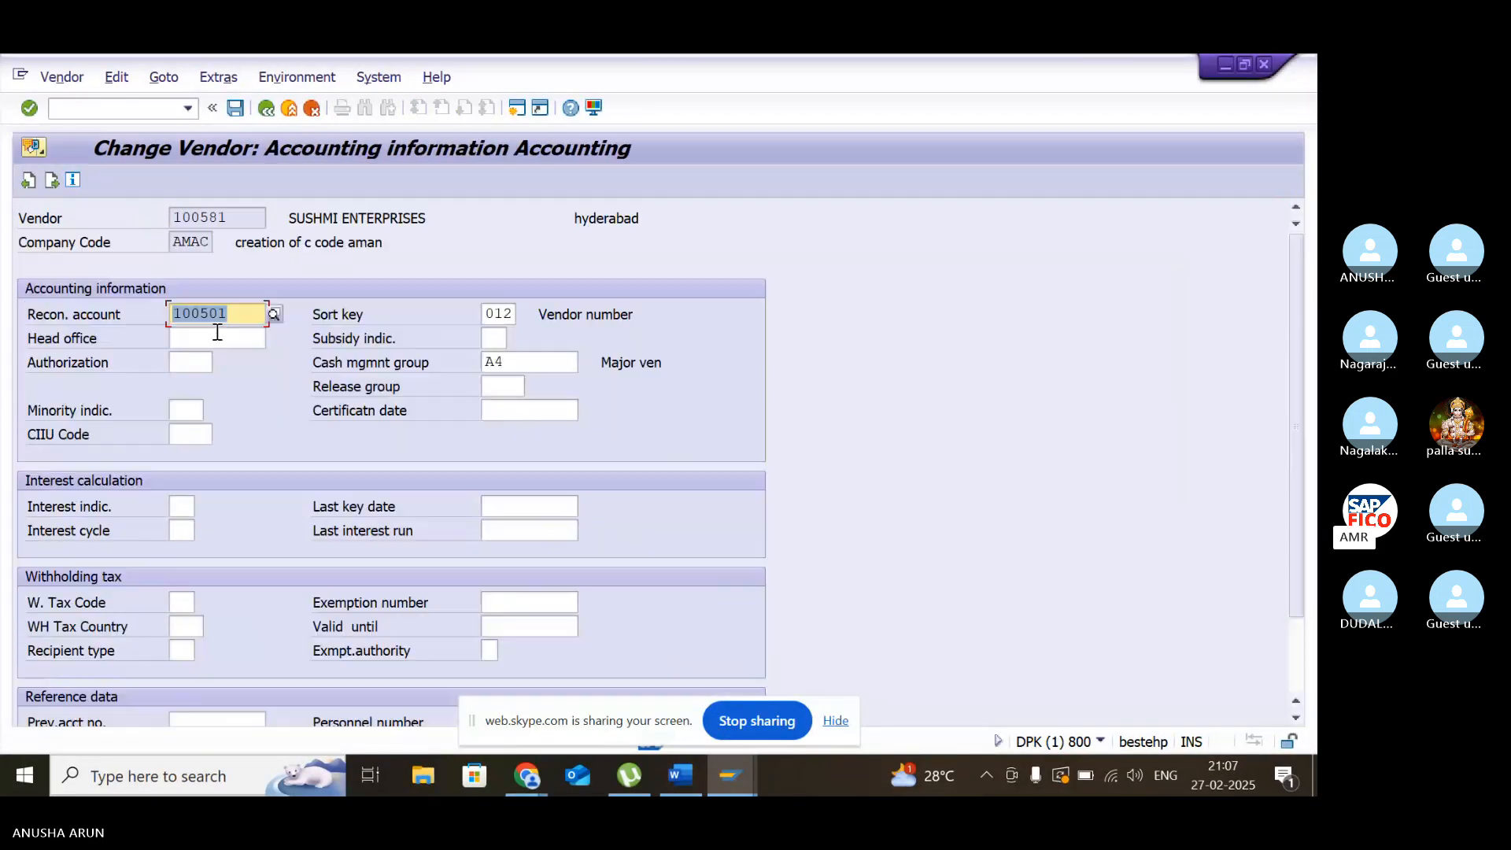
pyautogui.click(516, 312)
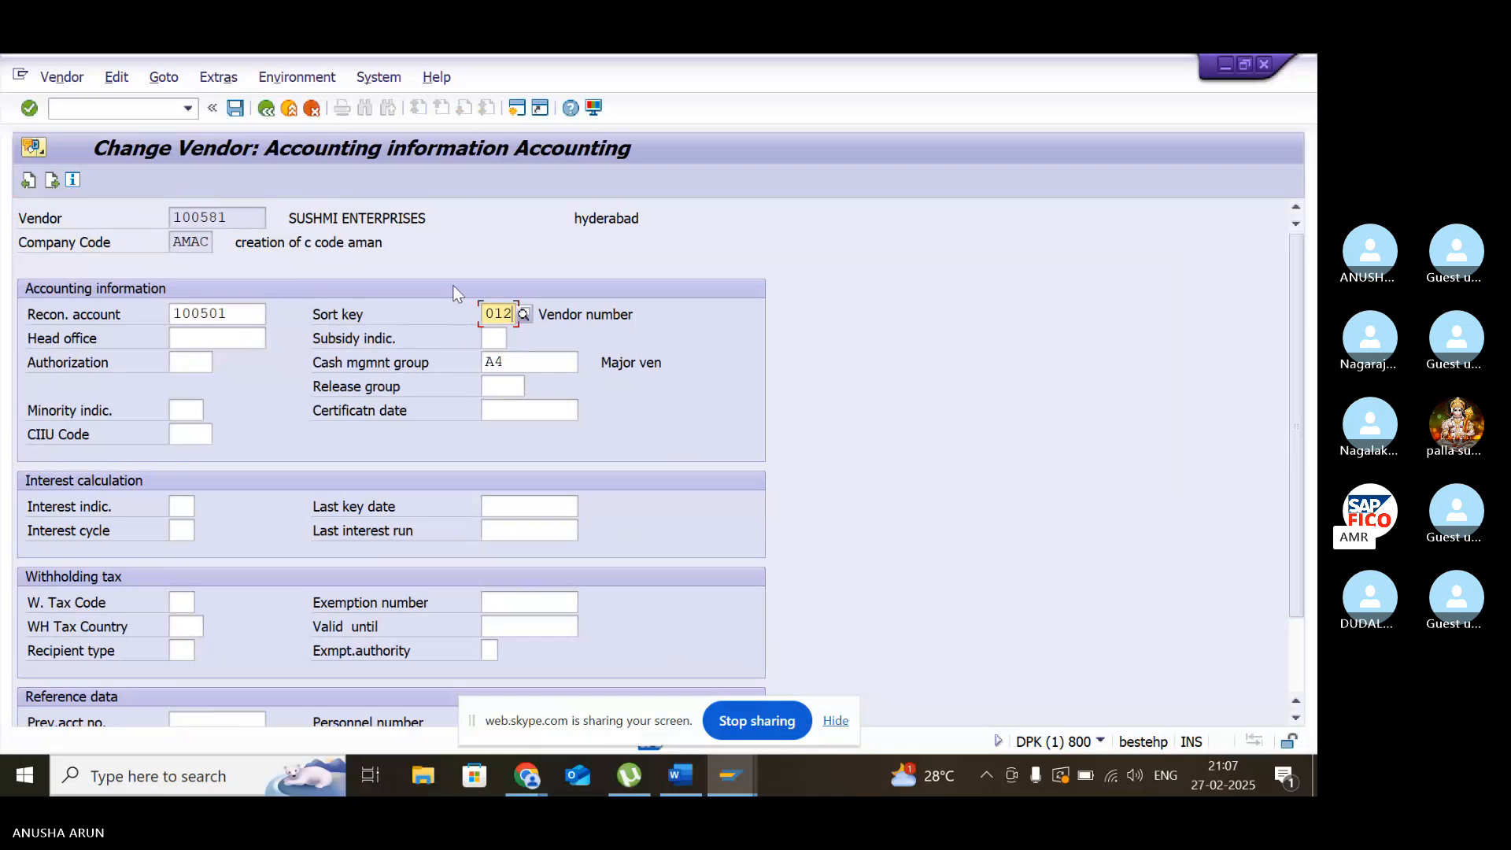
# - In a new session, run FBL1N for SUSHMI ENTERPRISES in company code AMAC, list the cleared items and examine the Assignment column
pyautogui.click(516, 108)
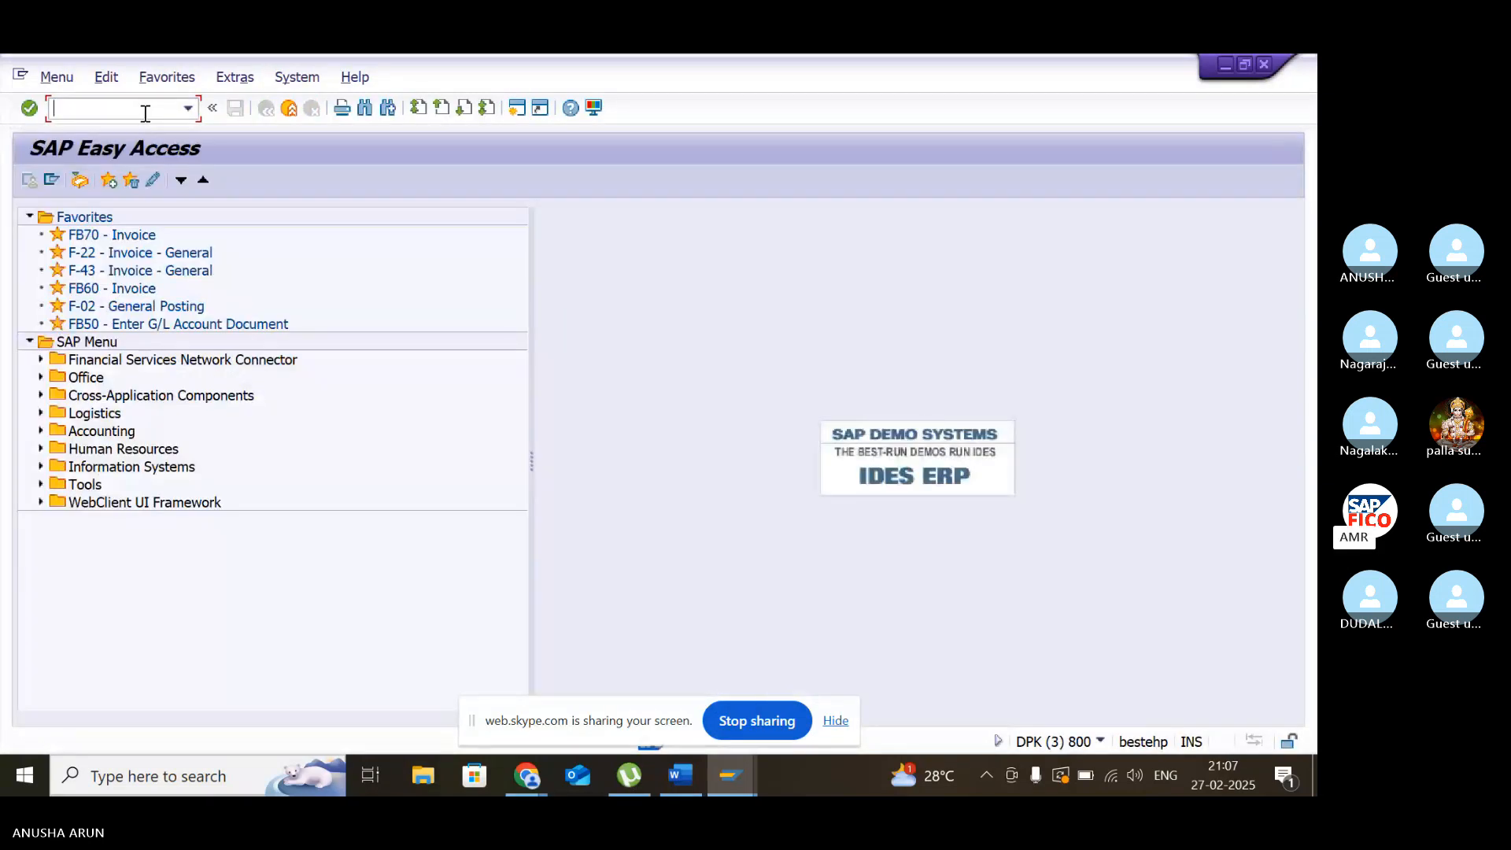
pyautogui.click(143, 111)
pyautogui.write('fbl1n')
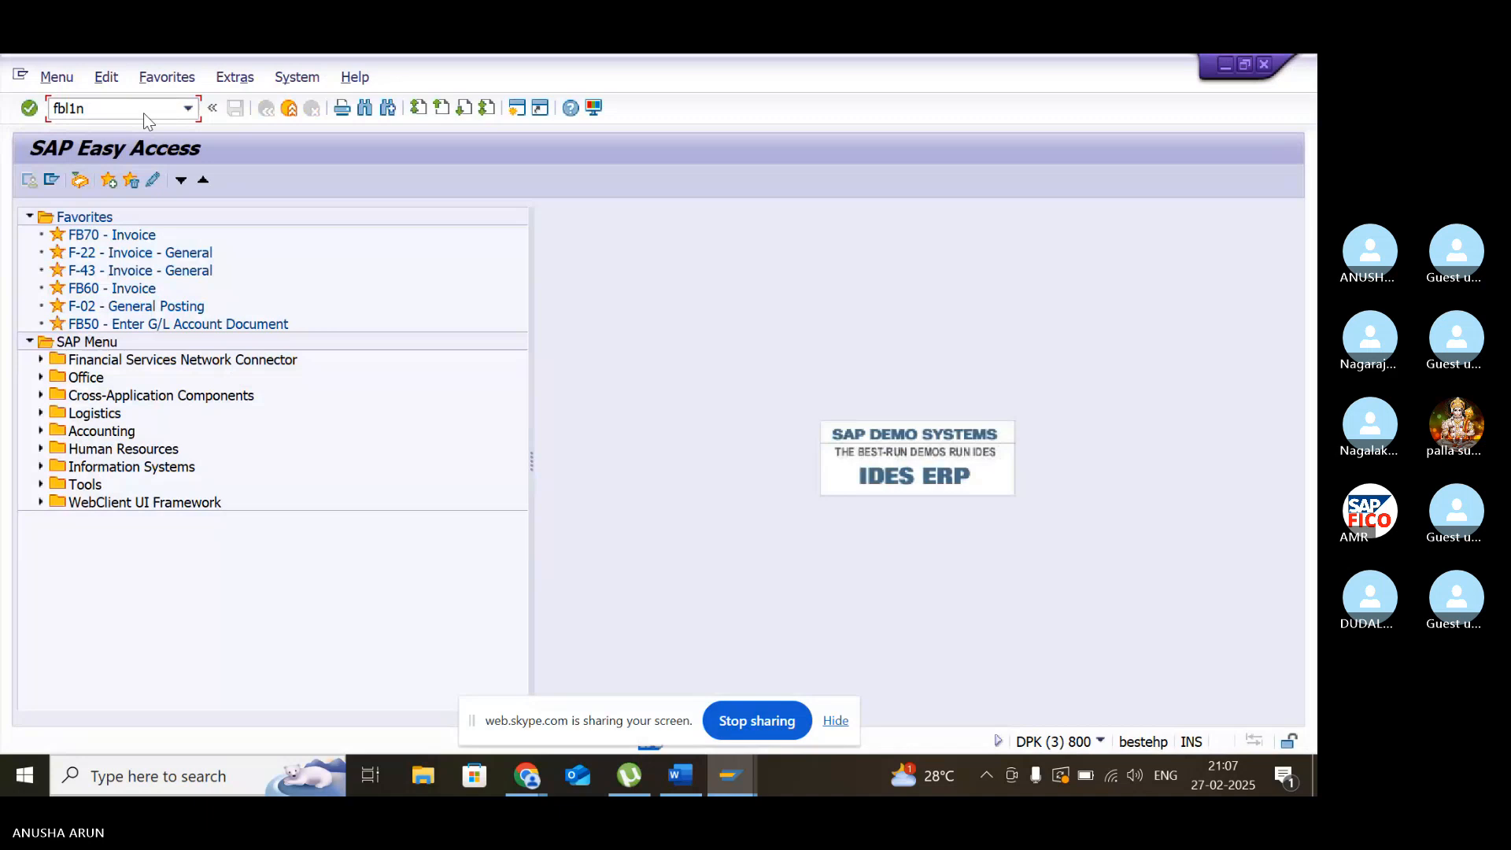
pyautogui.press('Return')
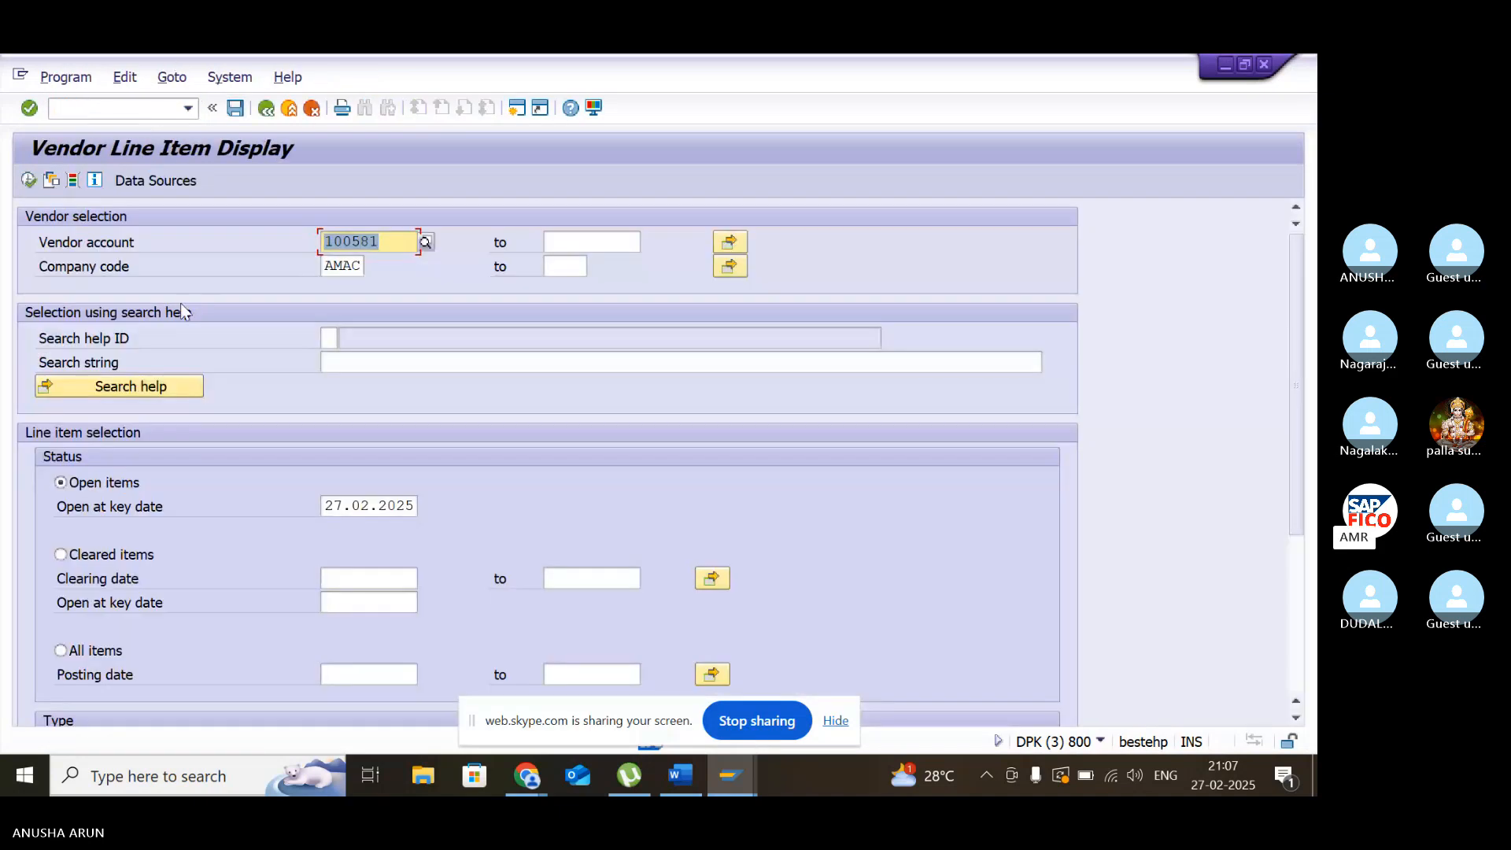
pyautogui.click(28, 181)
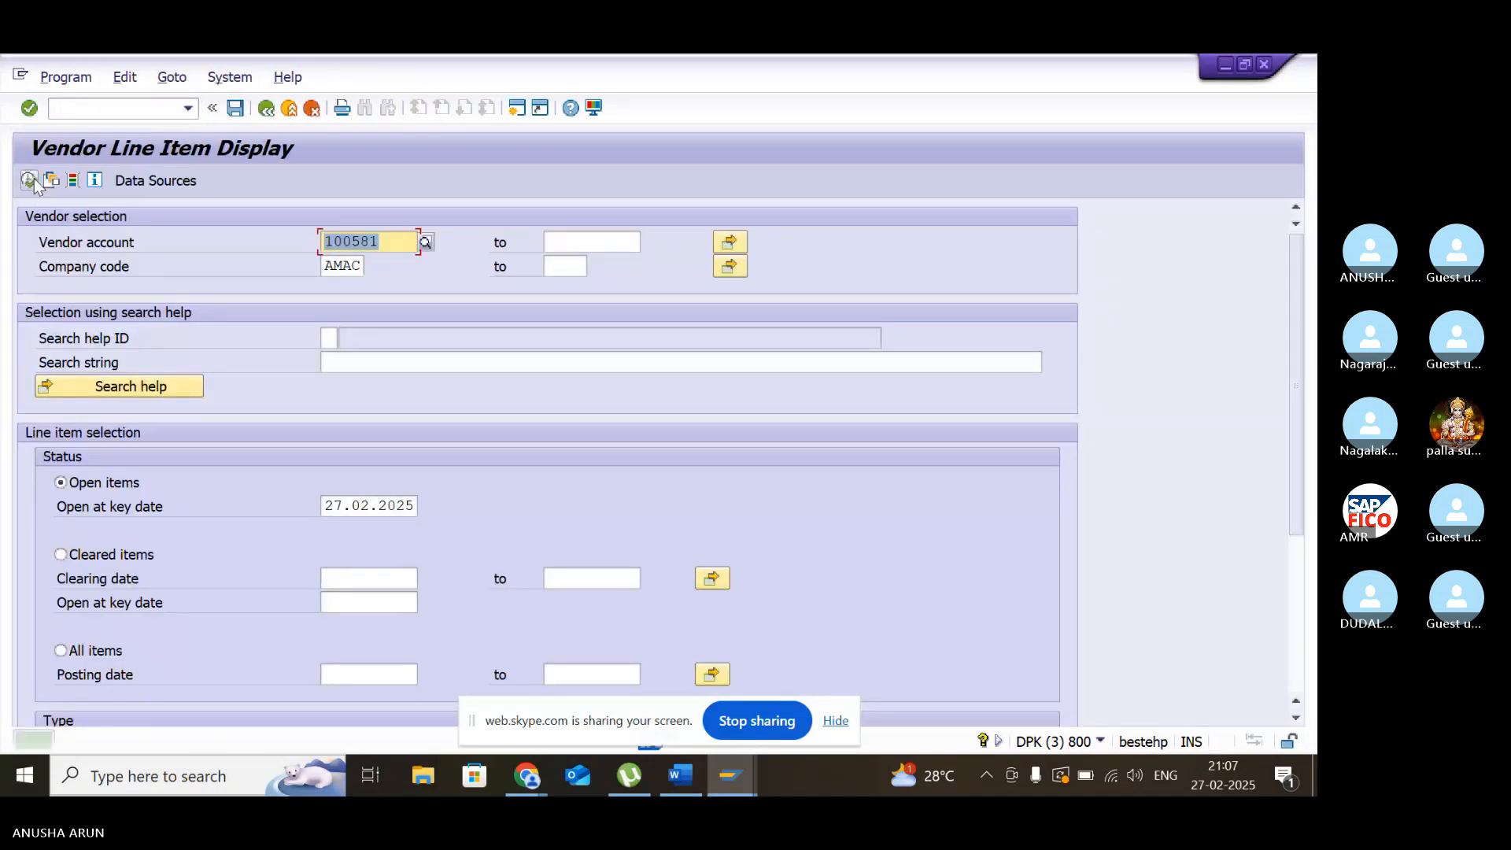
pyautogui.click(59, 555)
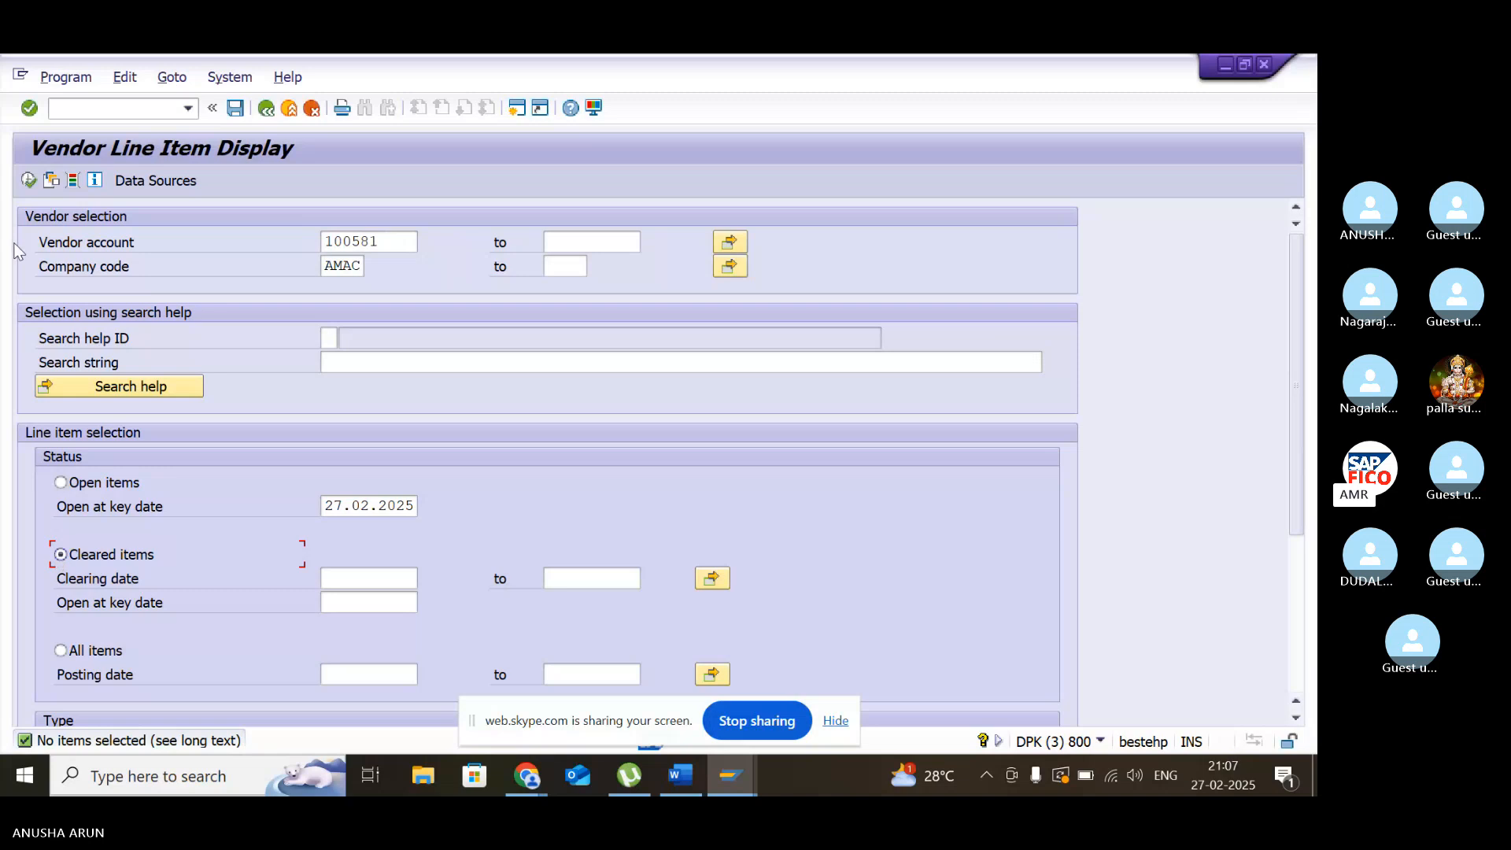
pyautogui.click(28, 181)
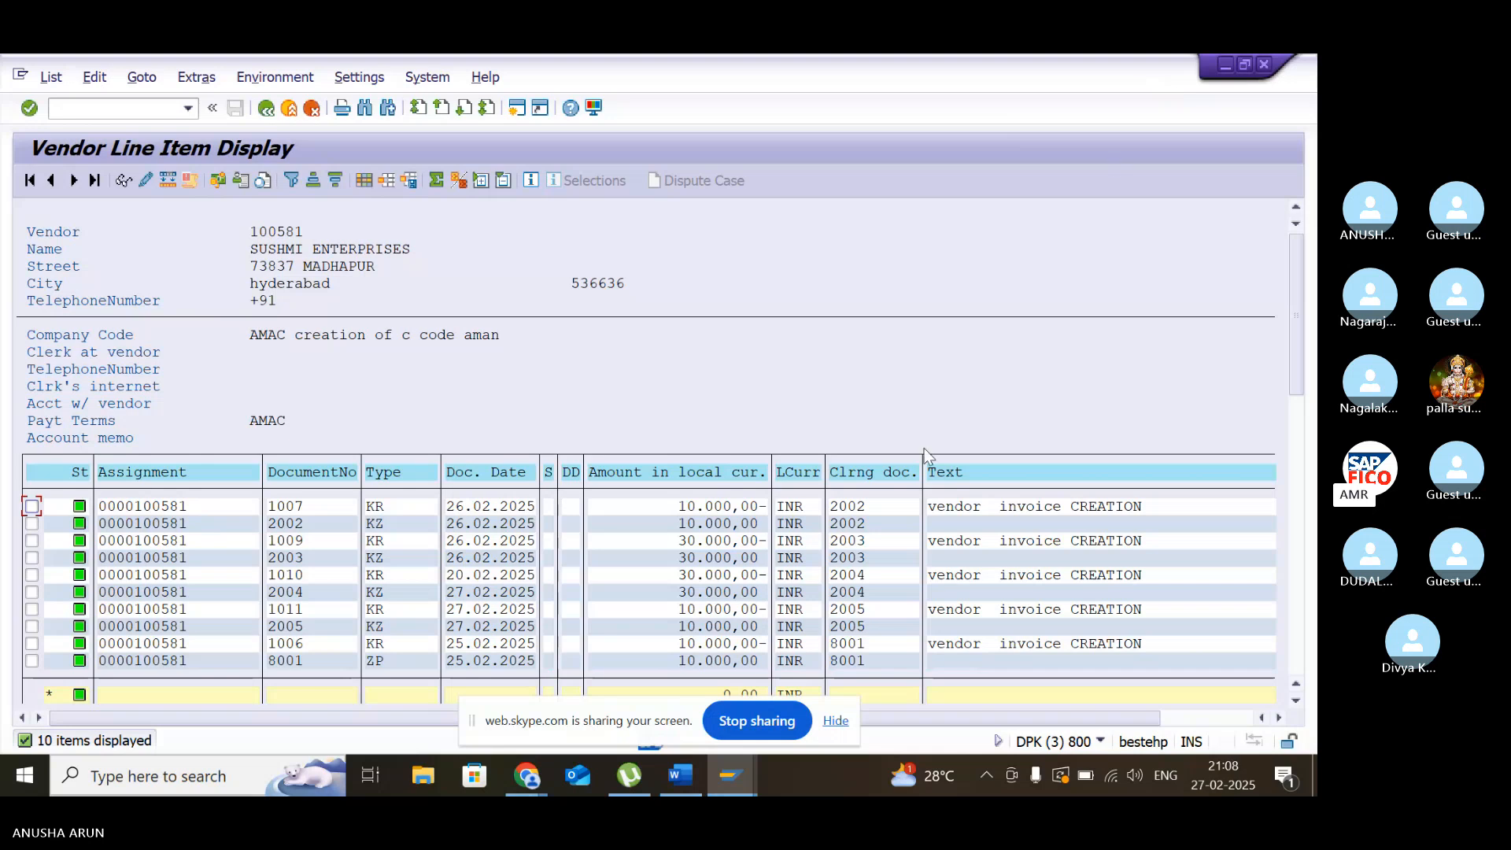
# - Minimize the SAP windows to get back to the Skype meeting and open its chat
pyautogui.moveTo(681, 785)
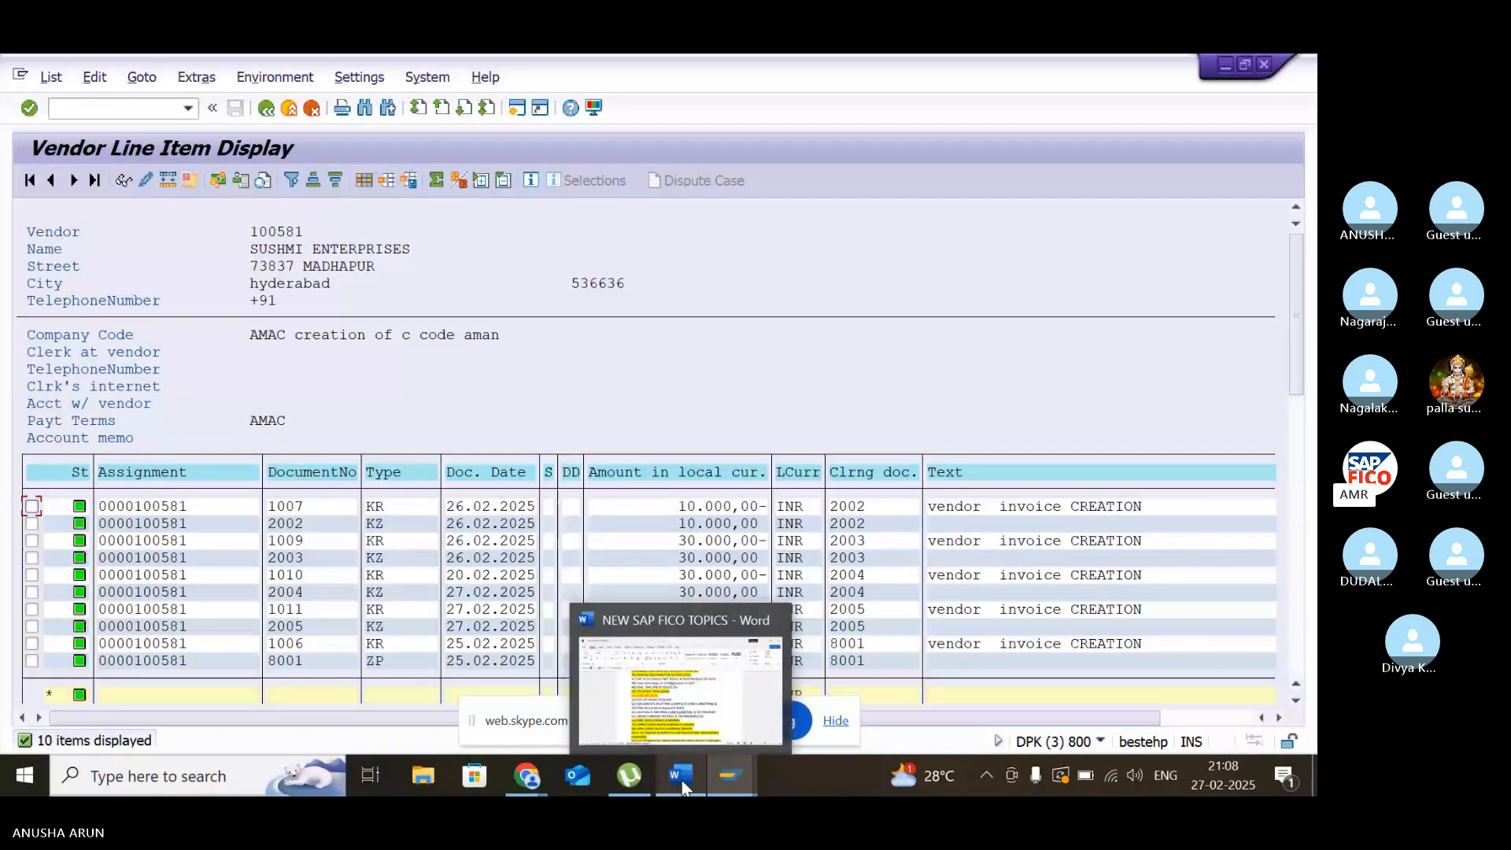
pyautogui.click(1226, 64)
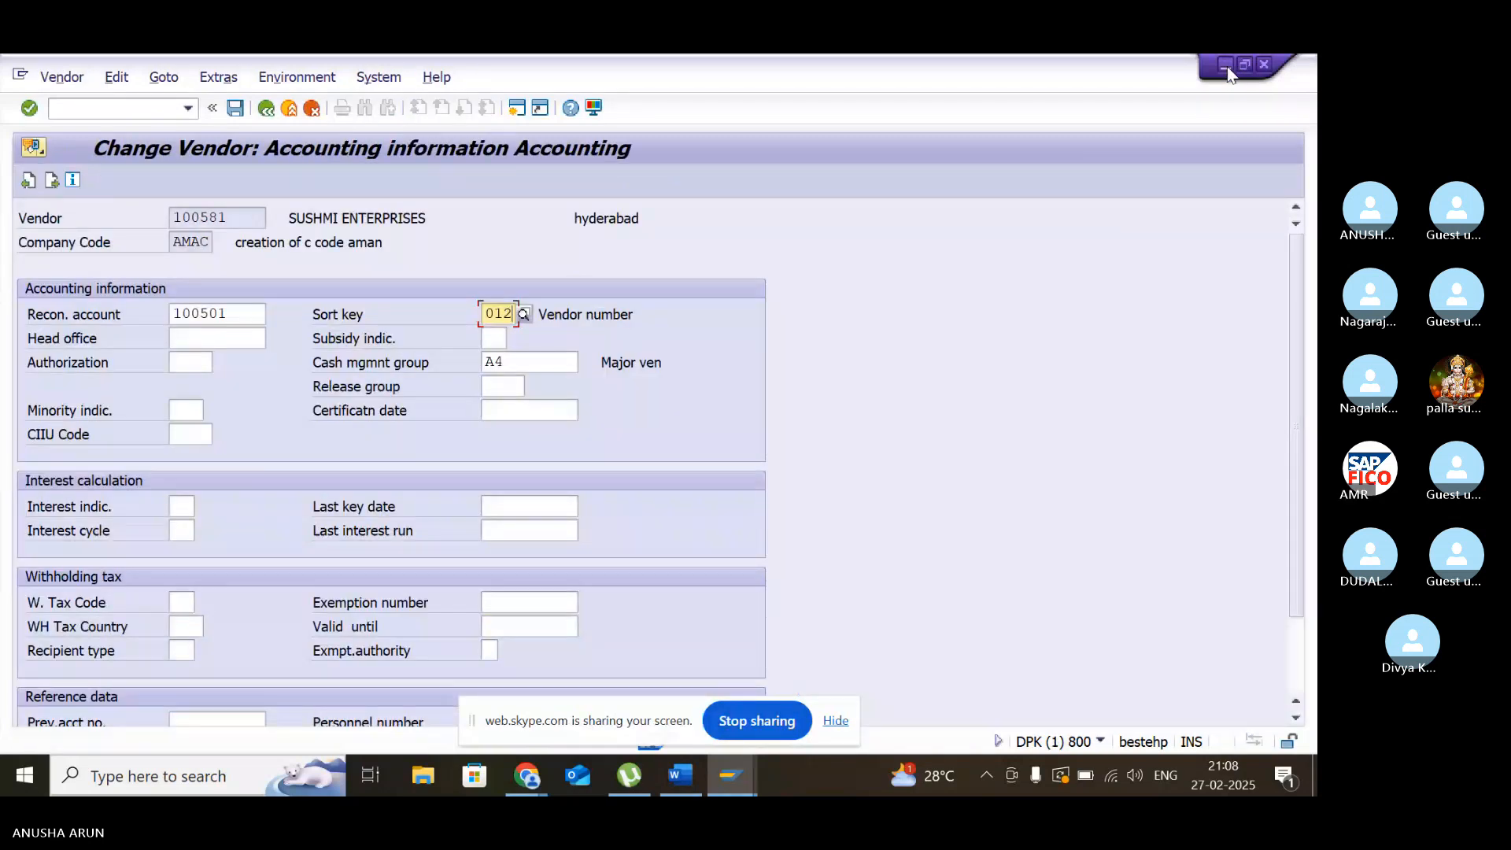
pyautogui.click(1226, 66)
pyautogui.click(1226, 66)
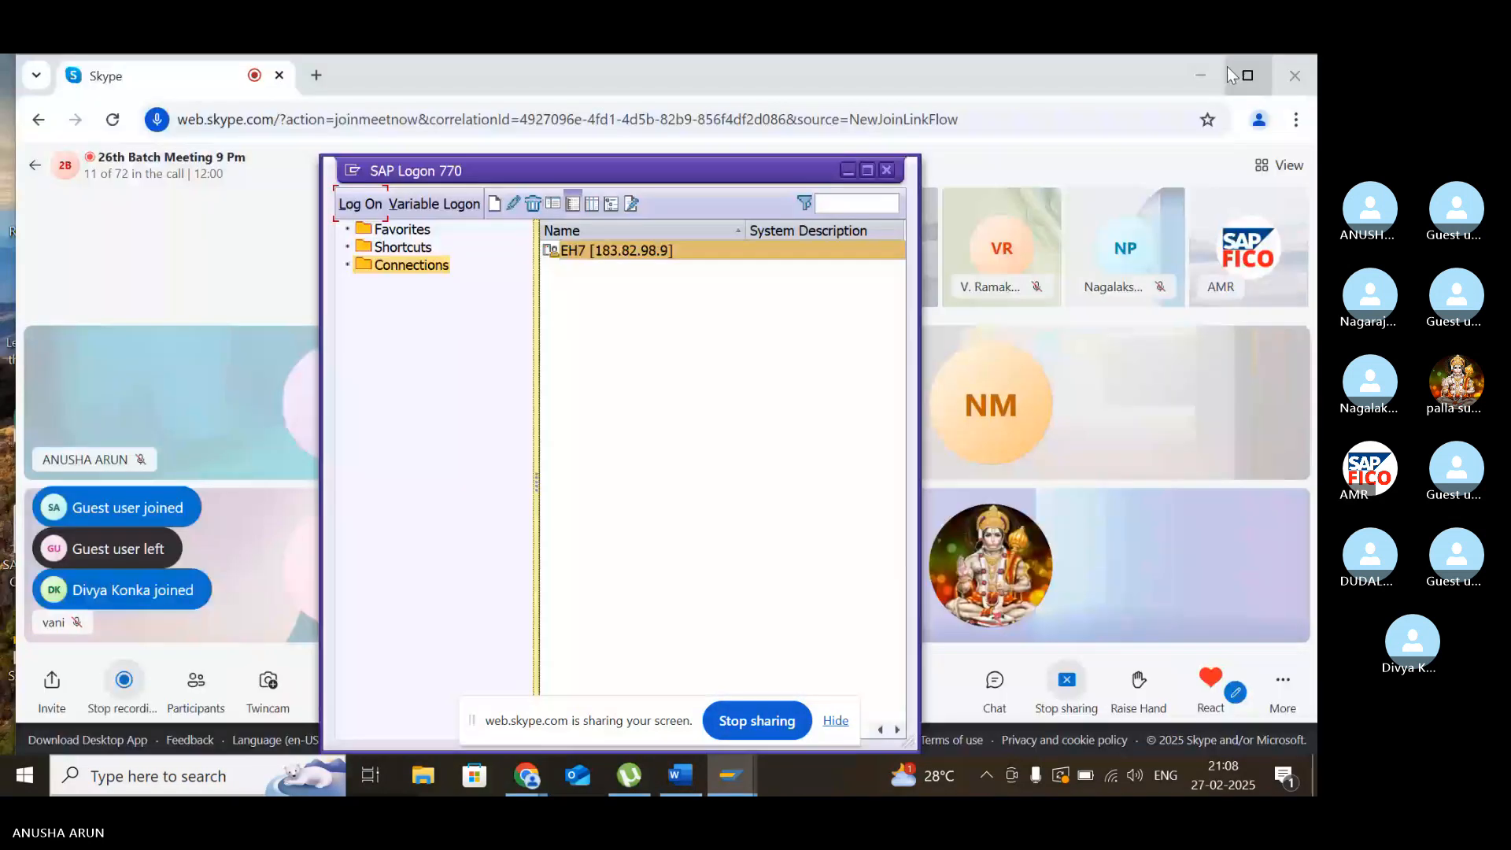
pyautogui.click(847, 169)
pyautogui.click(989, 689)
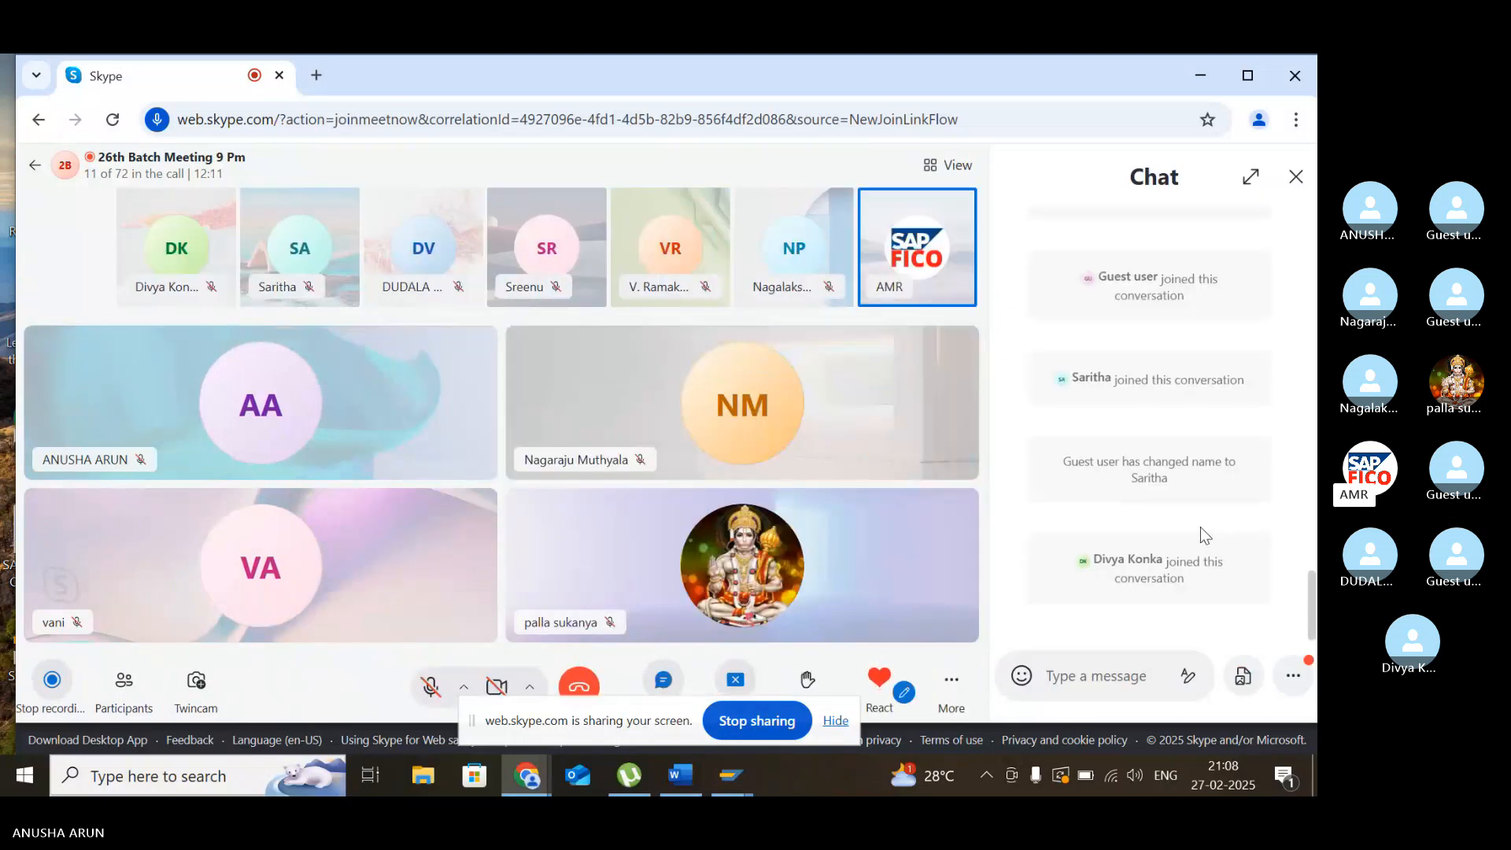
# - Accept the shared file SORT KEY.DOCX from the chat, open it in Word and review the sort key diagram
pyautogui.moveTo(724, 792)
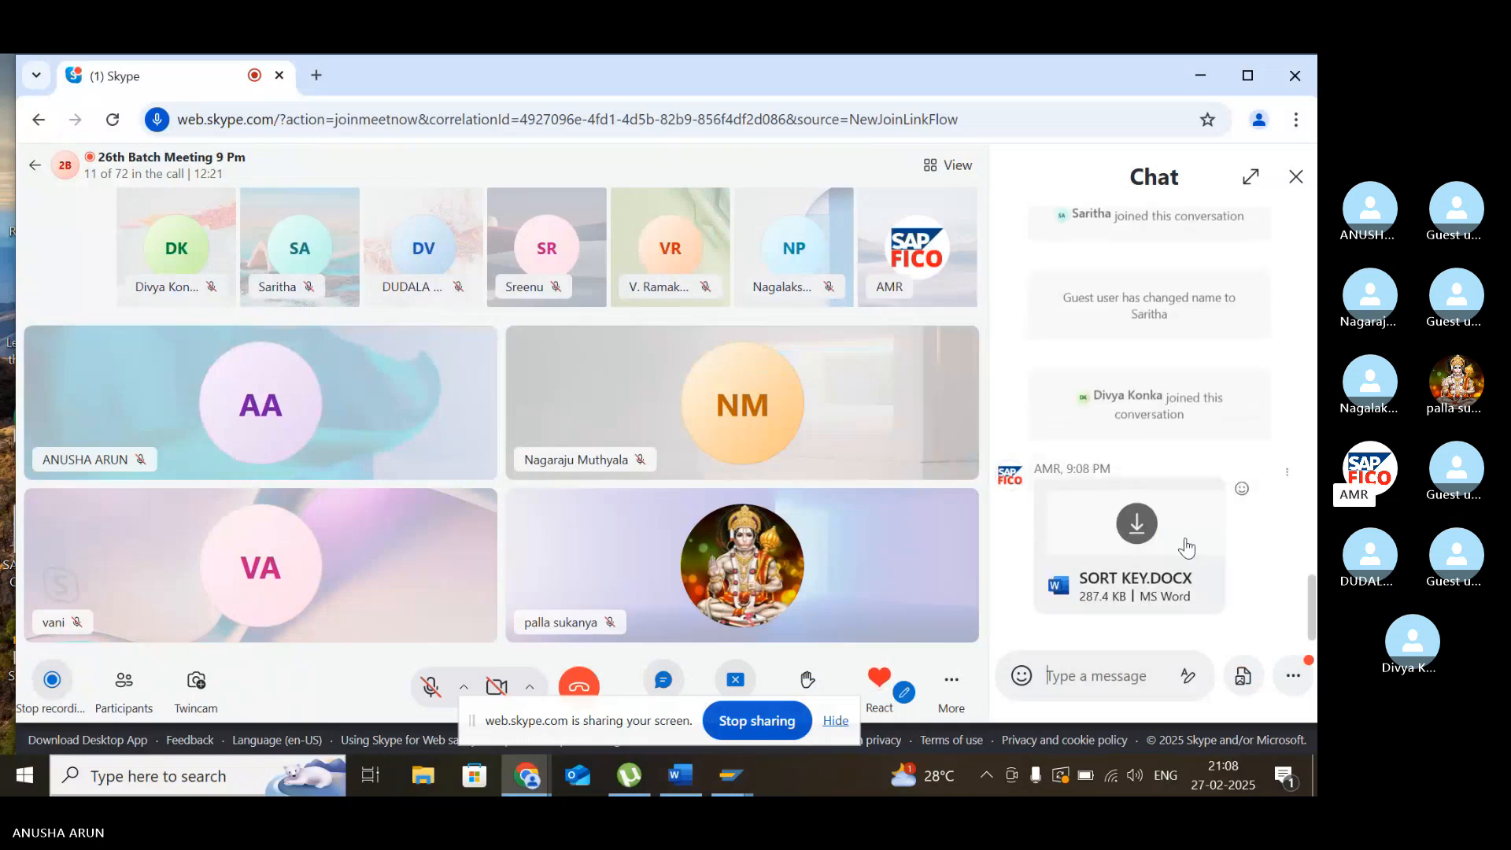
pyautogui.click(1141, 524)
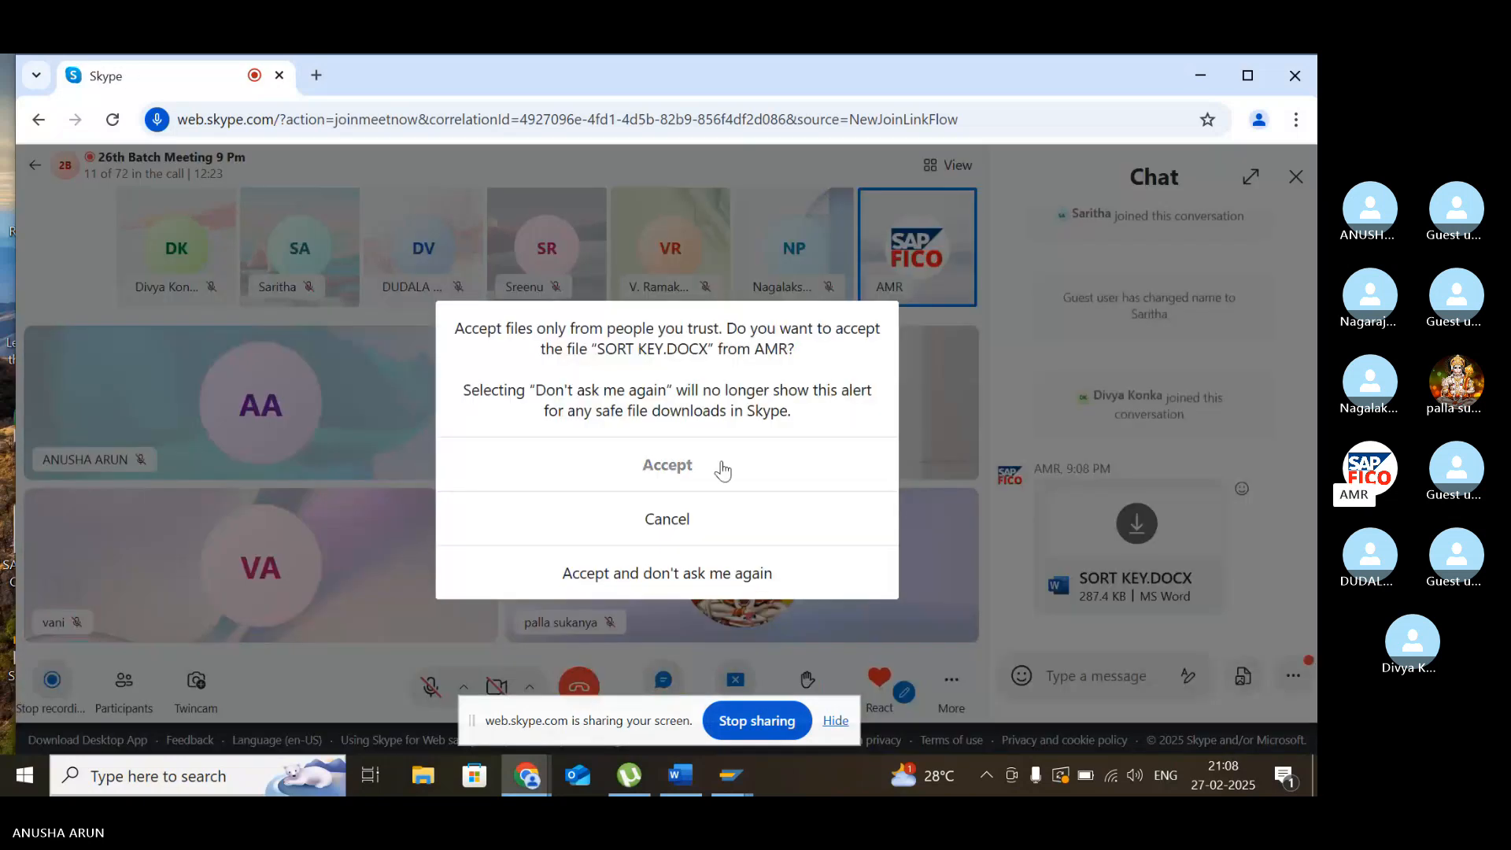
pyautogui.click(681, 469)
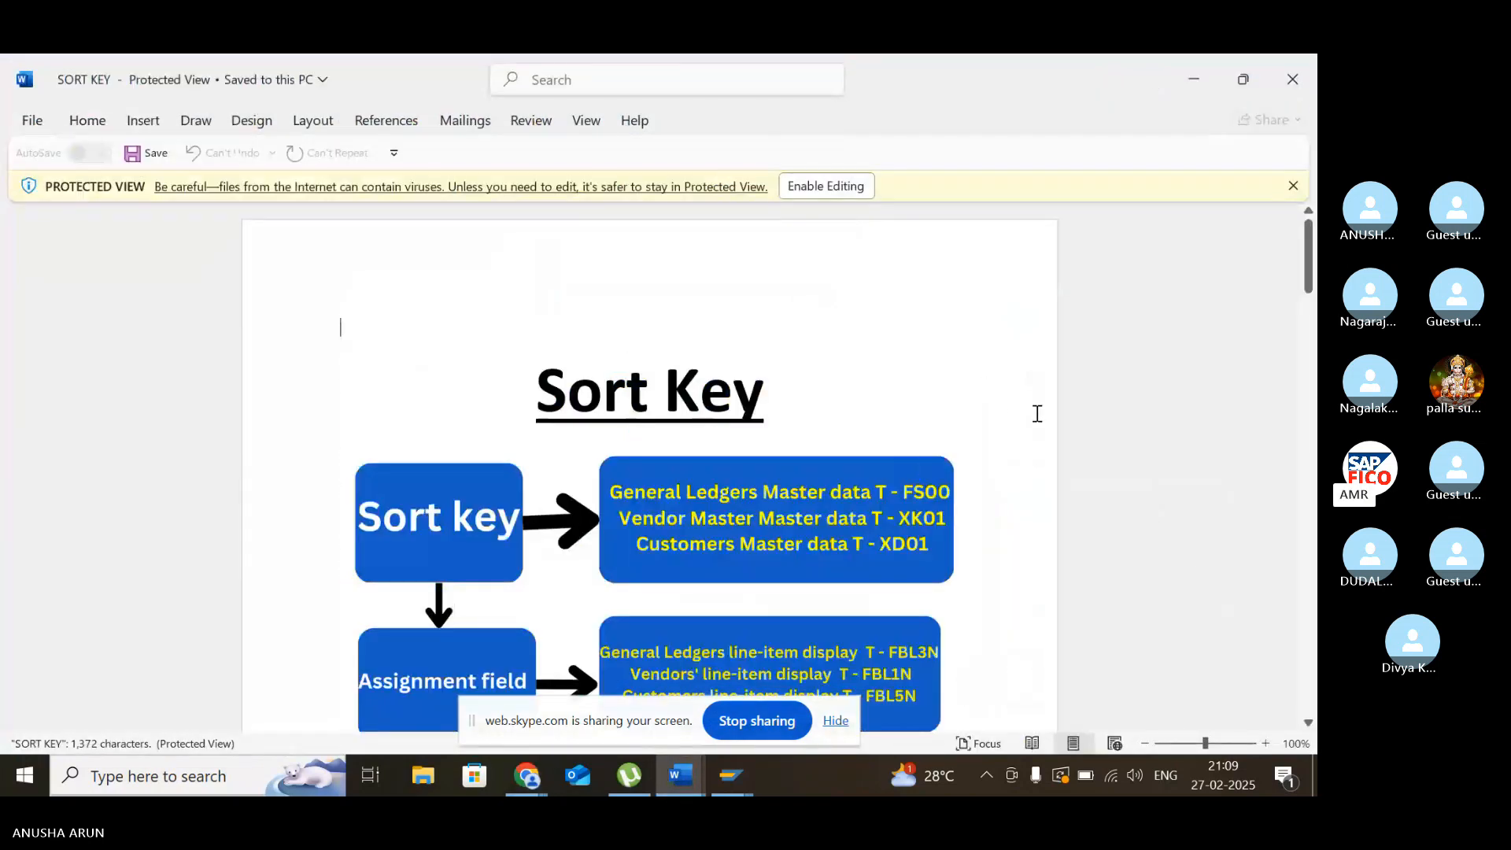
pyautogui.scroll(-3, 981, 418)
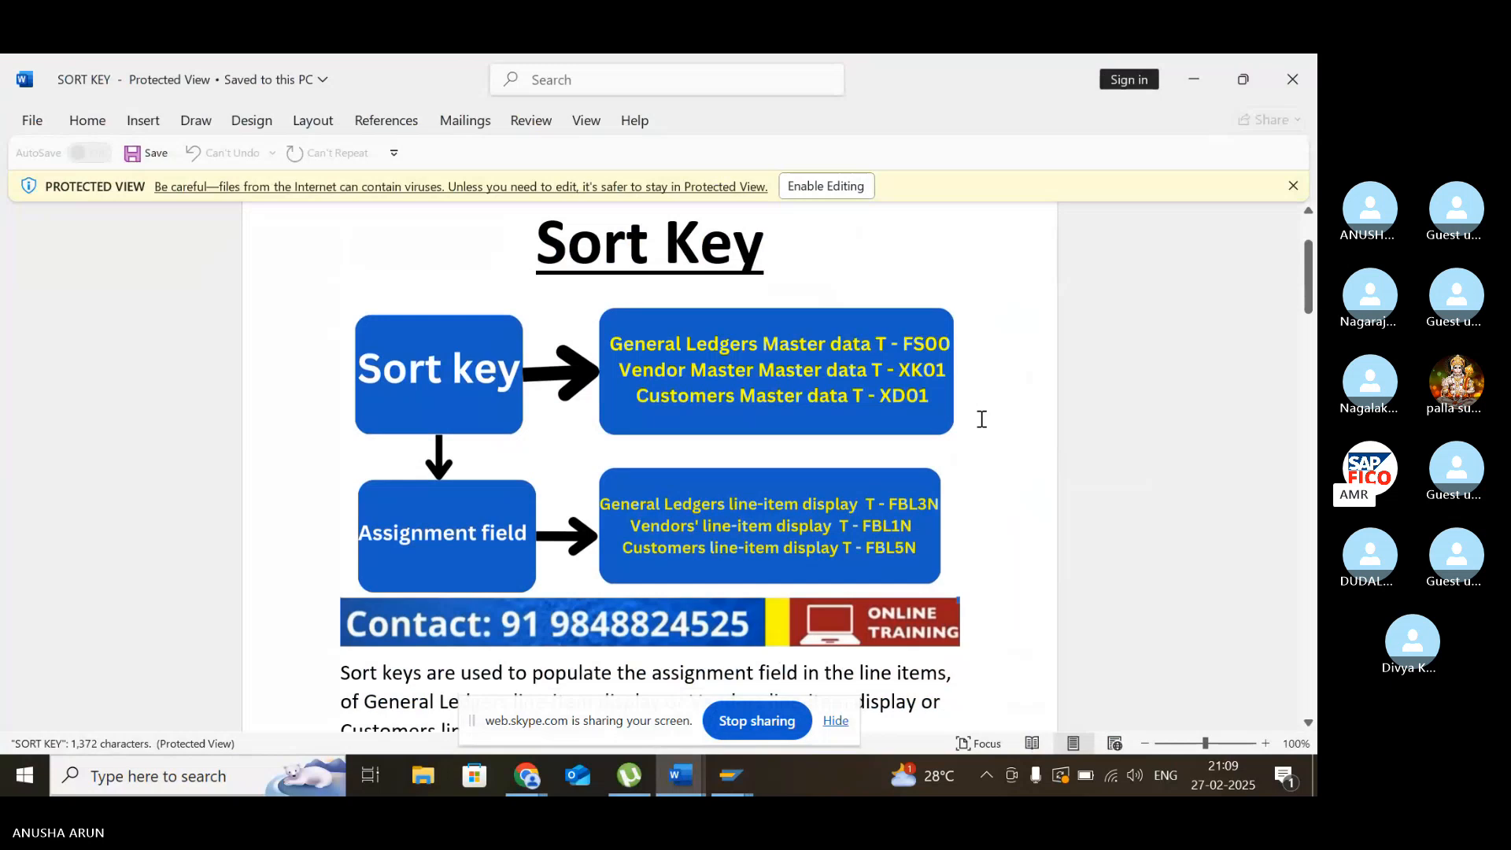
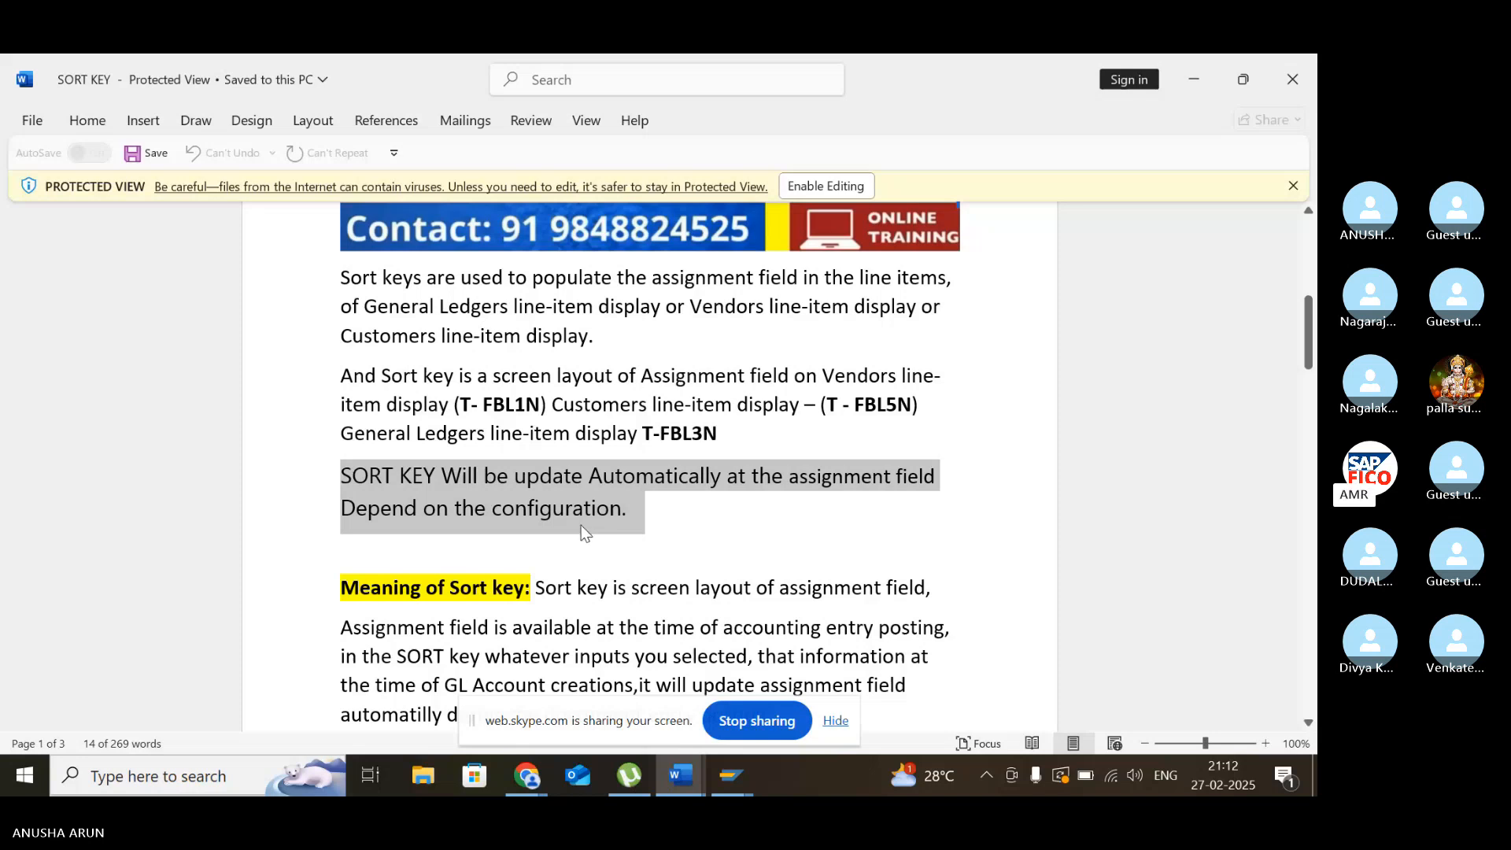
# - Read the Meaning of Sort key section in the Word document, highlighting the sentence about the assignment field's availability
pyautogui.scroll(-3, 580, 519)
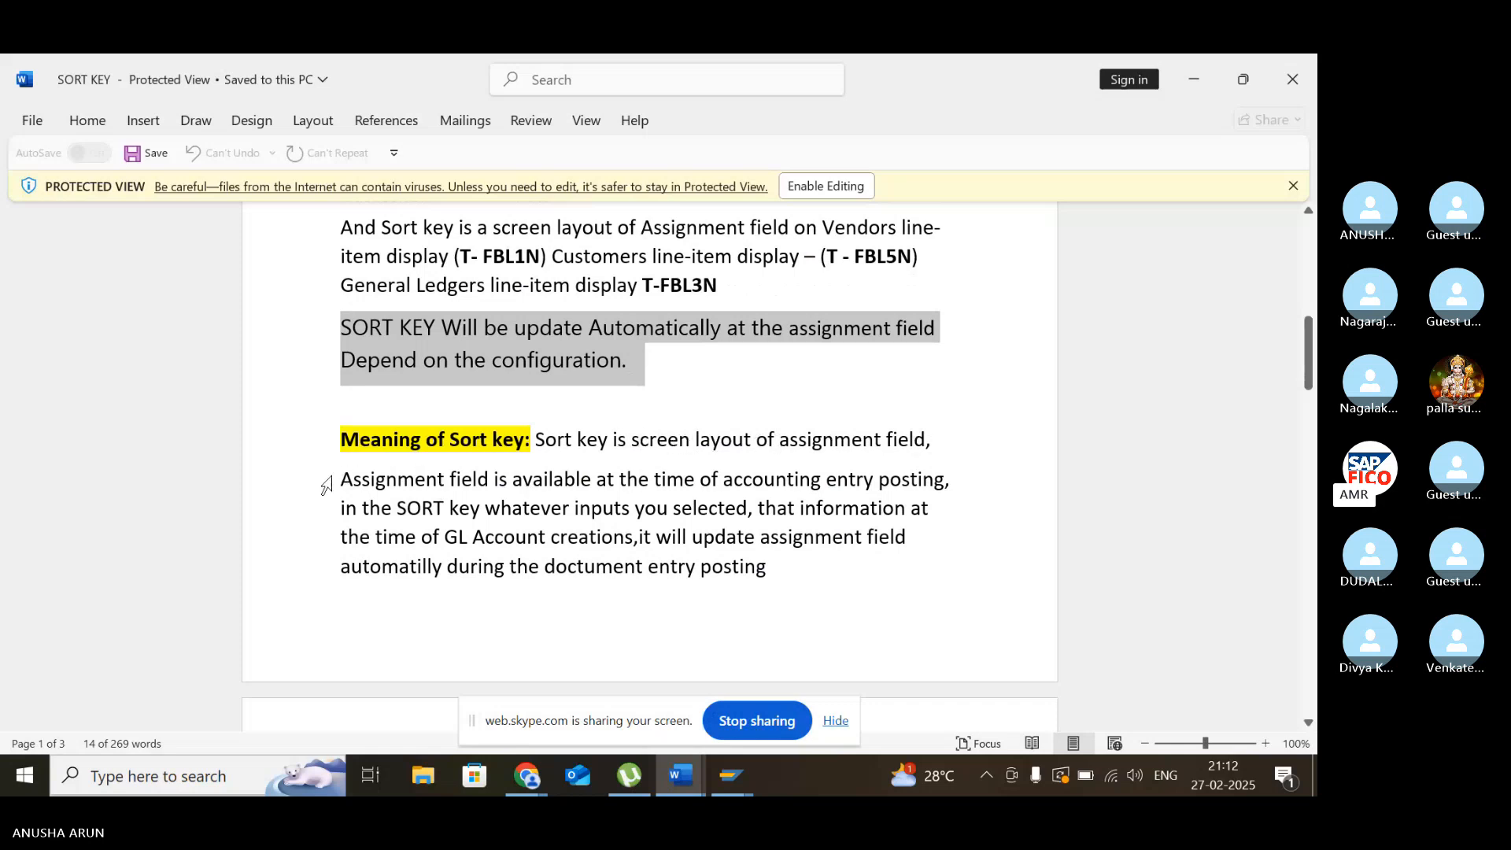
pyautogui.moveTo(337, 476); pyautogui.dragTo(913, 468)
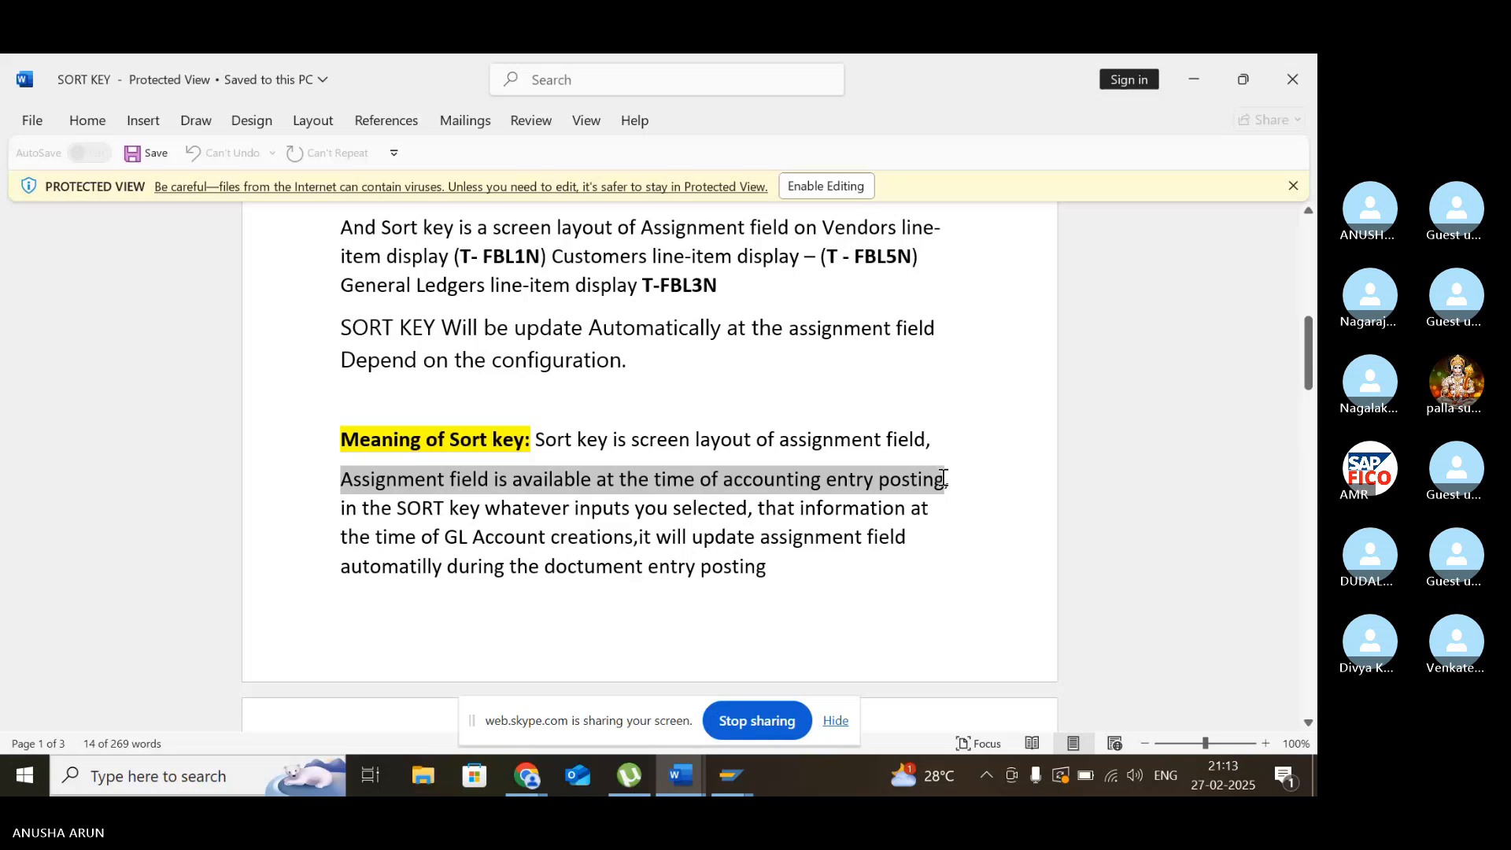
pyautogui.moveTo(946, 479); pyautogui.dragTo(945, 496)
pyautogui.scroll(-5, 945, 496)
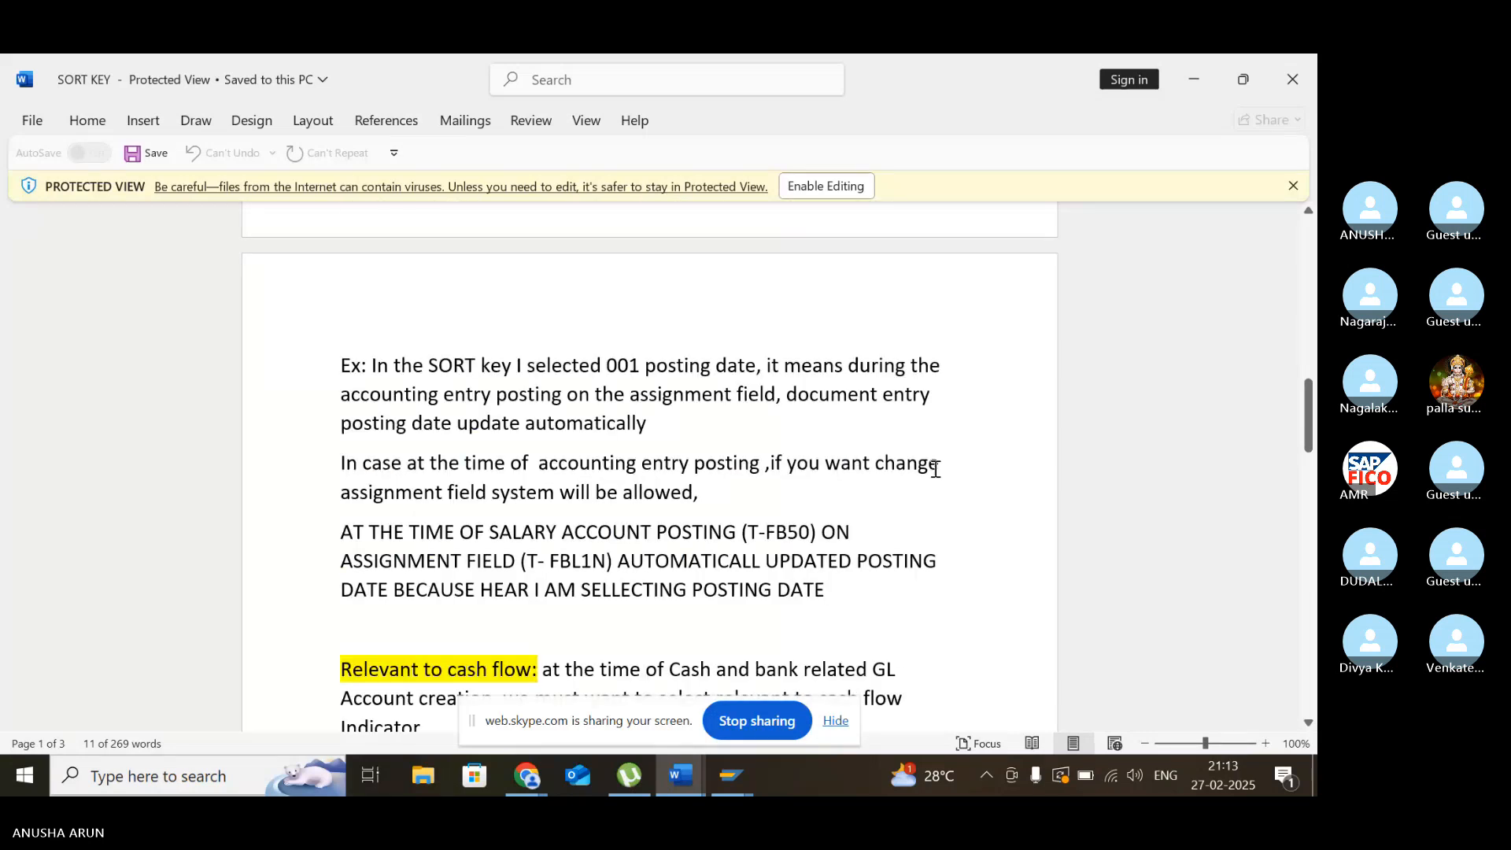
pyautogui.scroll(1, 934, 470)
pyautogui.scroll(-1, 933, 470)
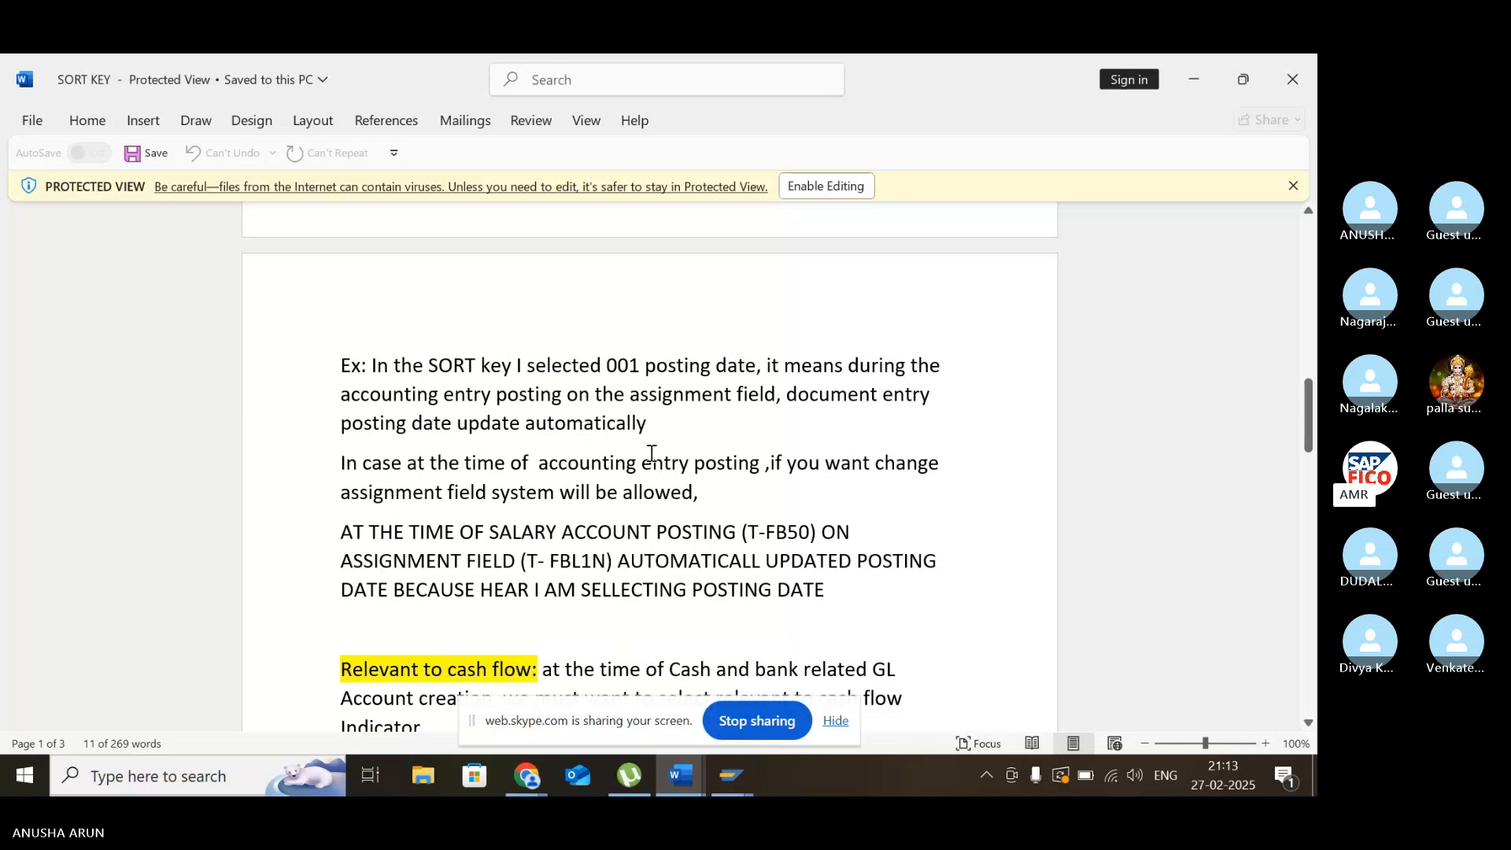
# - Review the sort key example, cash flow and F1 notes, highlighting the Salary A/C (001) and Cash A/C (002) lines
pyautogui.scroll(-1, 650, 489)
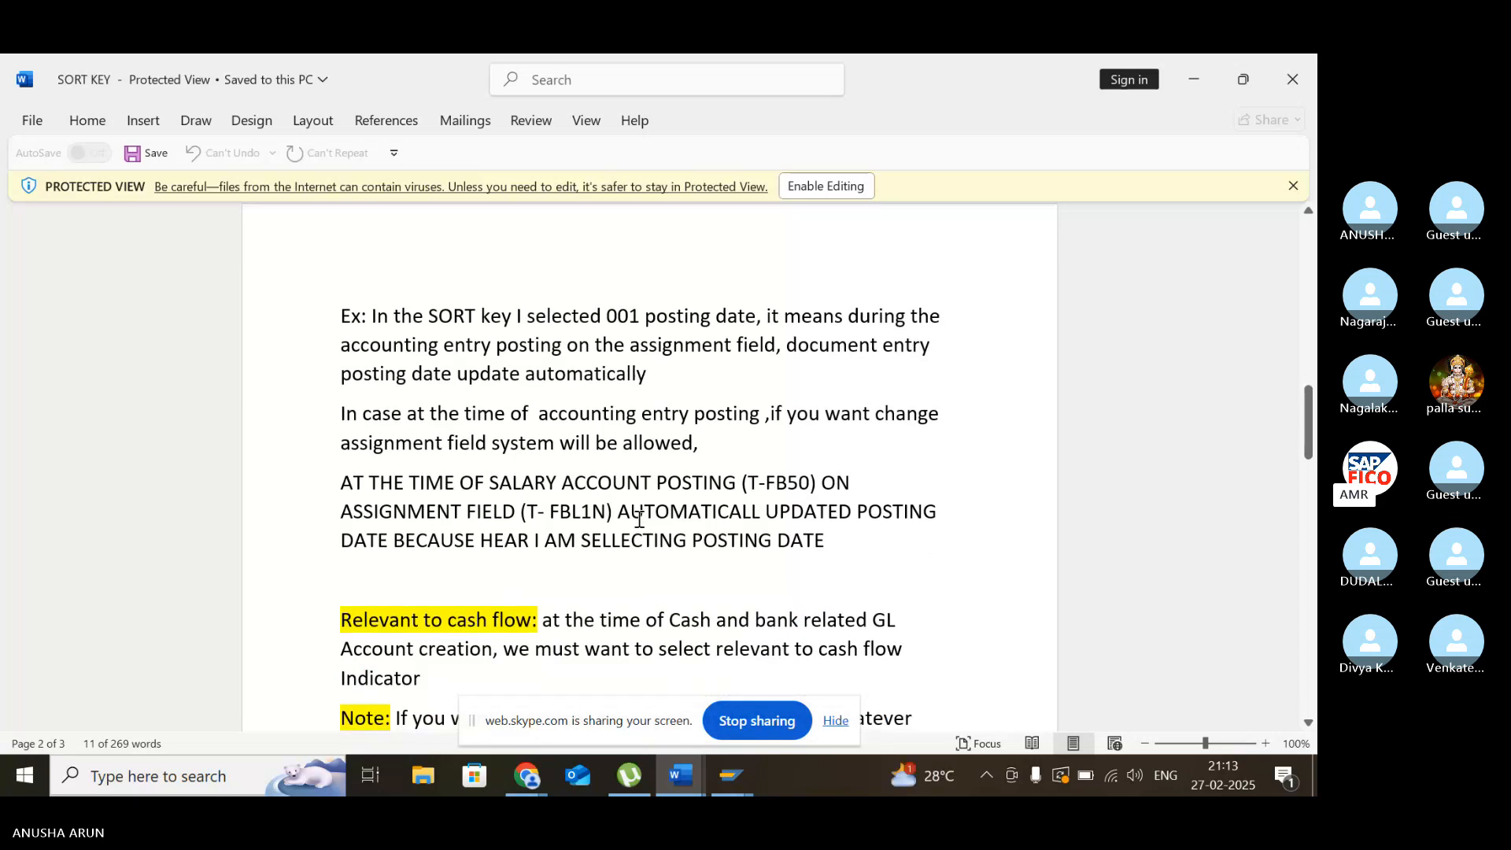
pyautogui.scroll(-3, 633, 519)
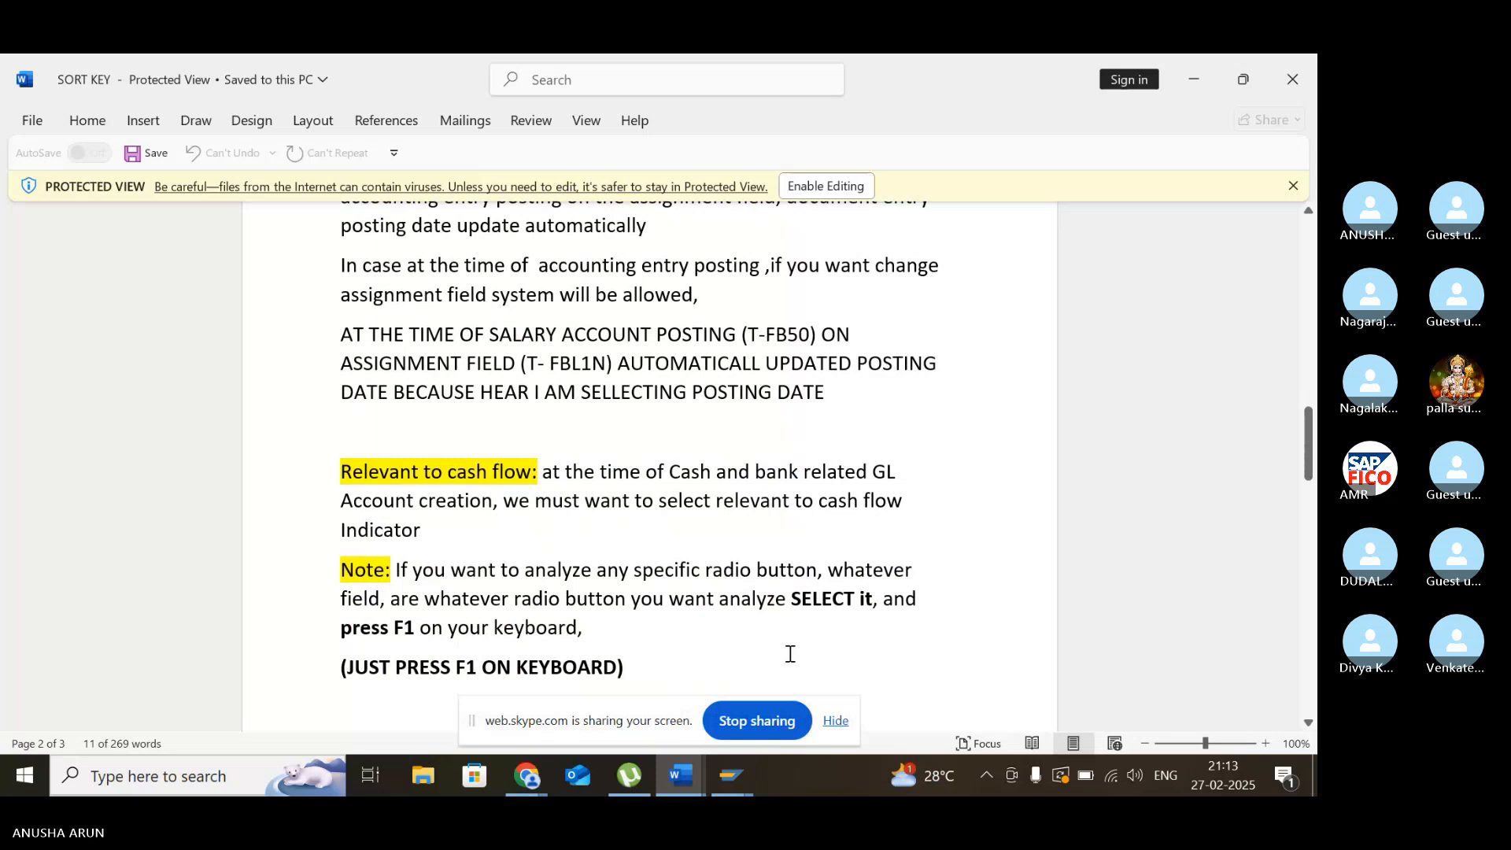
pyautogui.moveTo(736, 780)
pyautogui.scroll(-1, 870, 518)
pyautogui.scroll(-2, 870, 519)
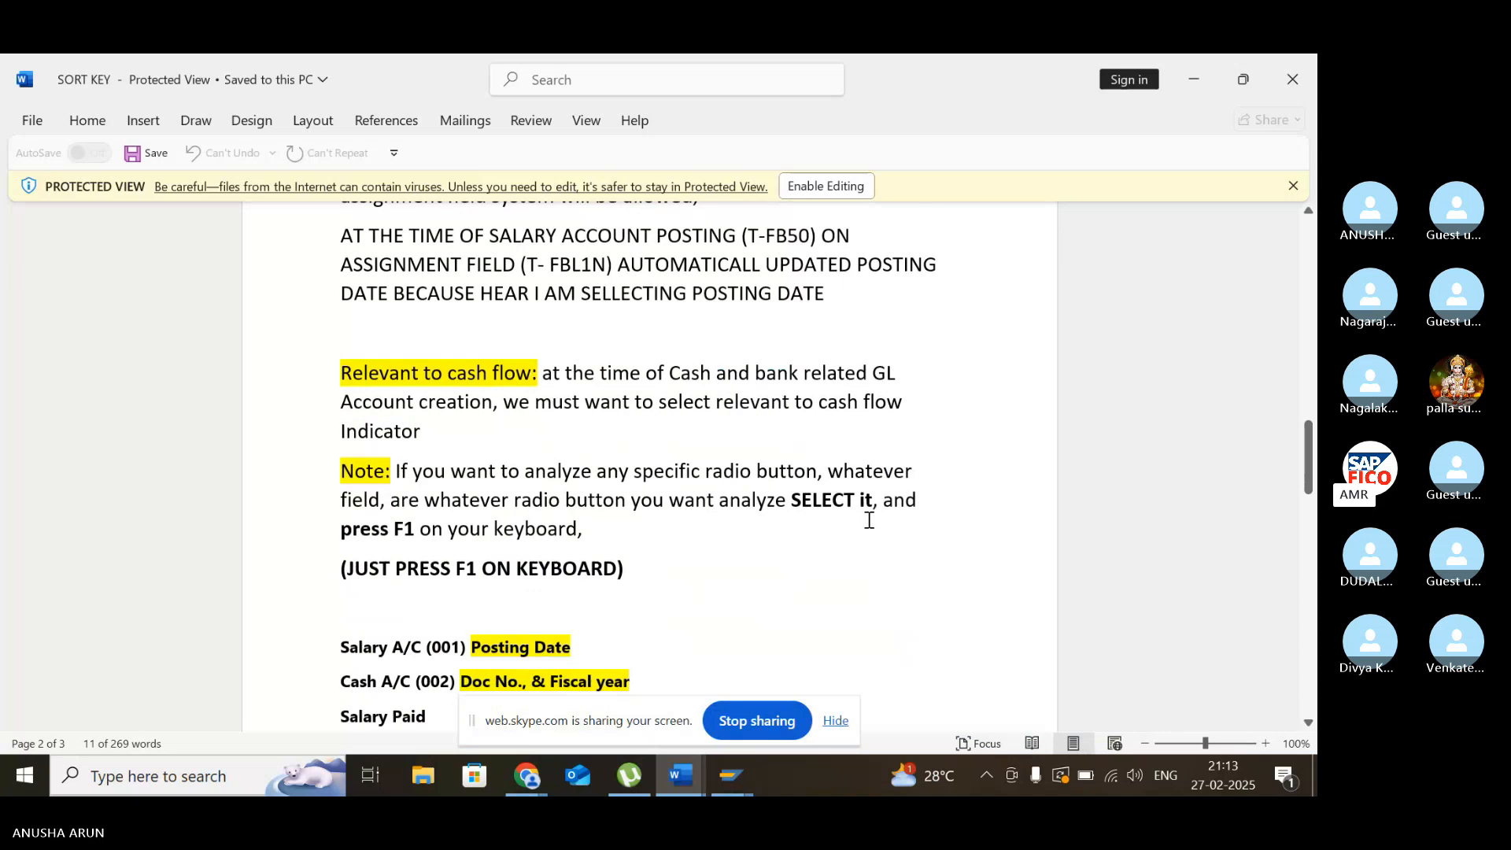
pyautogui.scroll(-5, 869, 520)
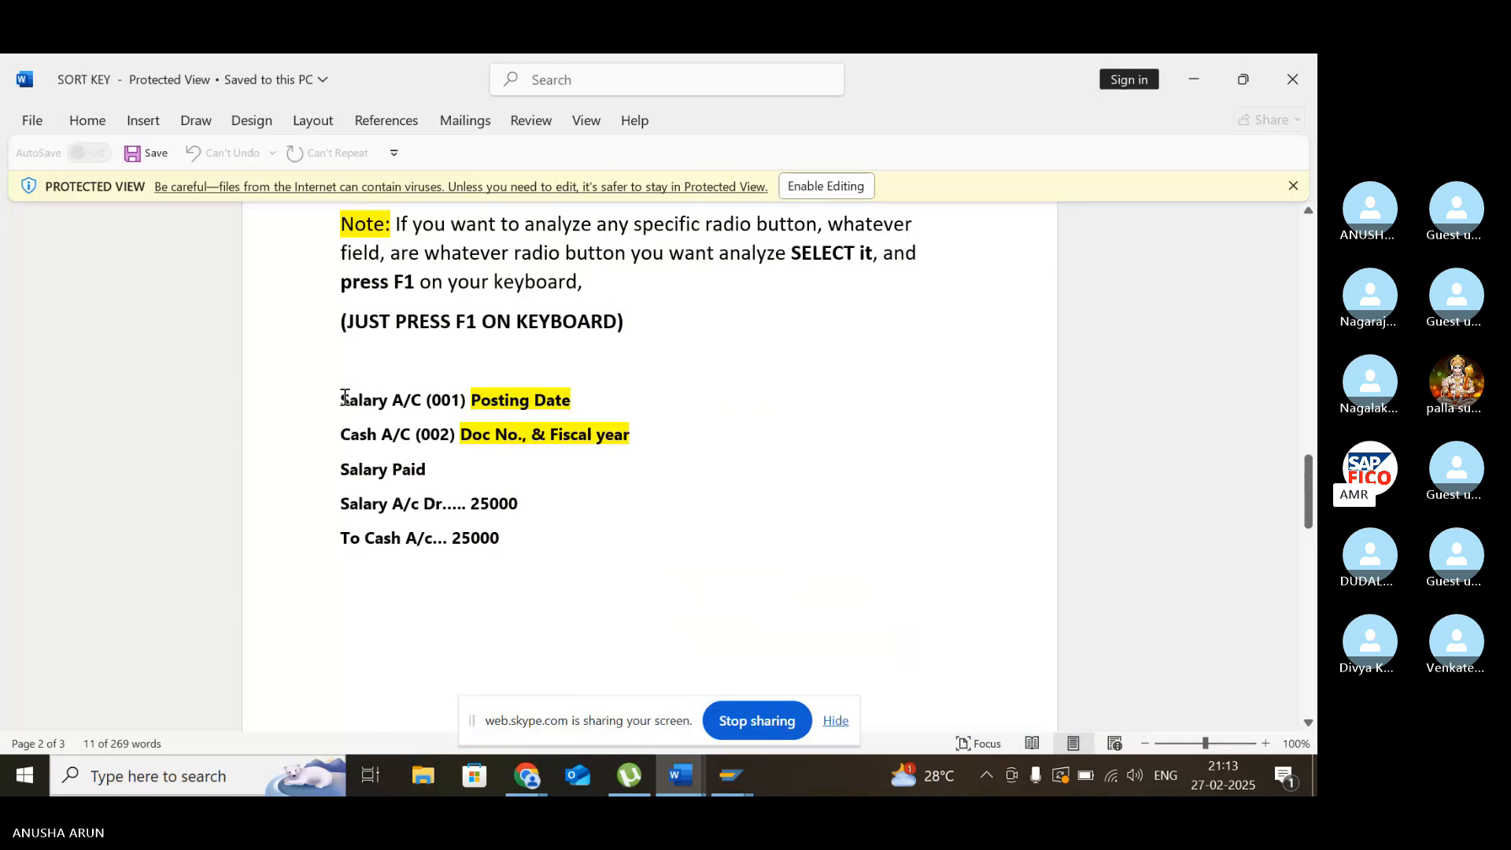
pyautogui.moveTo(341, 400); pyautogui.dragTo(618, 435)
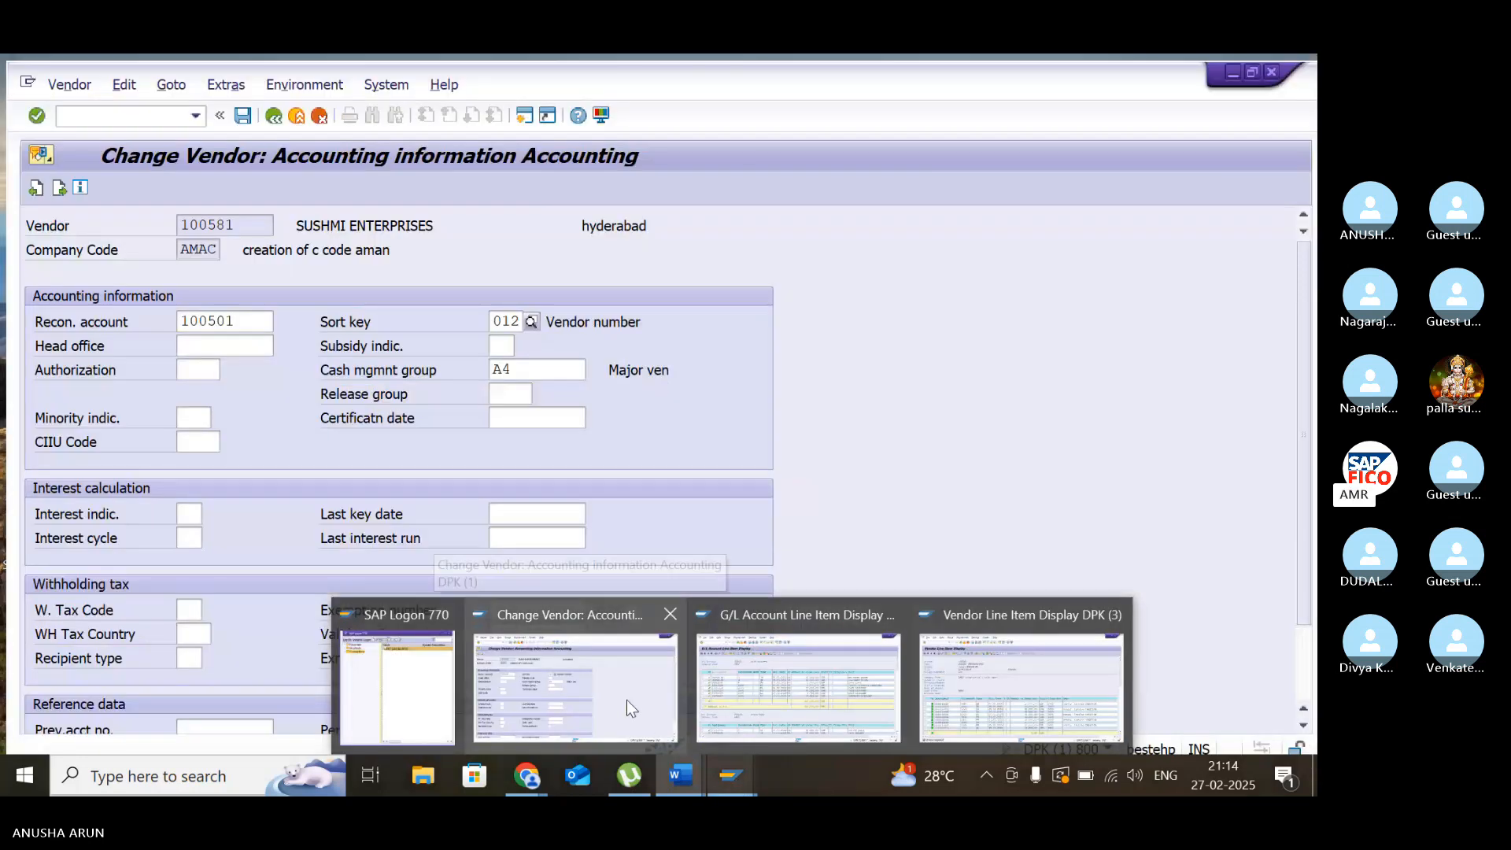
# - Switch to the SAP Change Vendor session, try to leave it for the G/L account transaction and dismiss the connection error
pyautogui.click(626, 701)
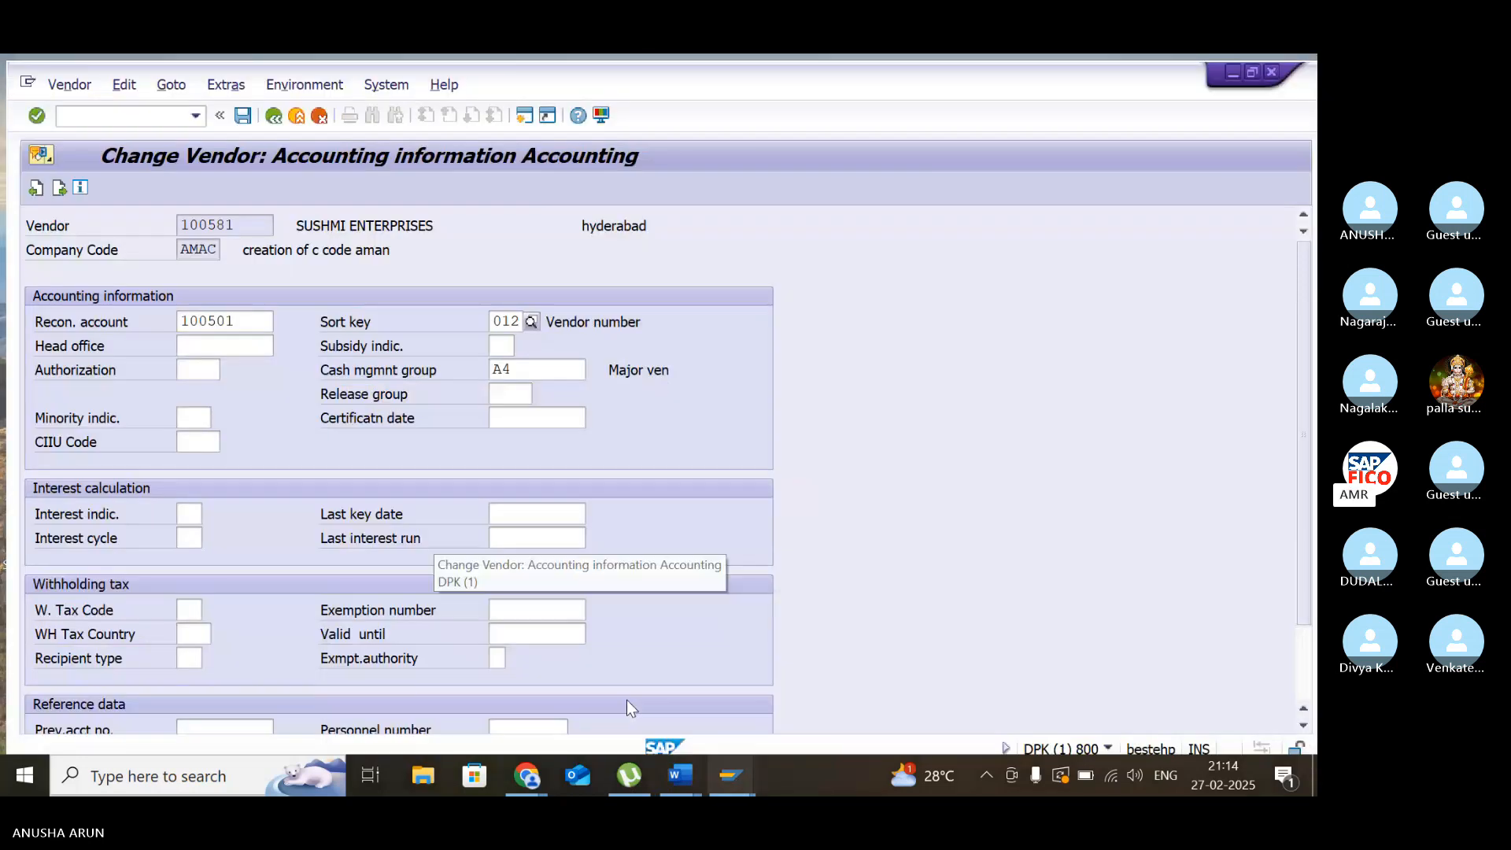
pyautogui.click(106, 112)
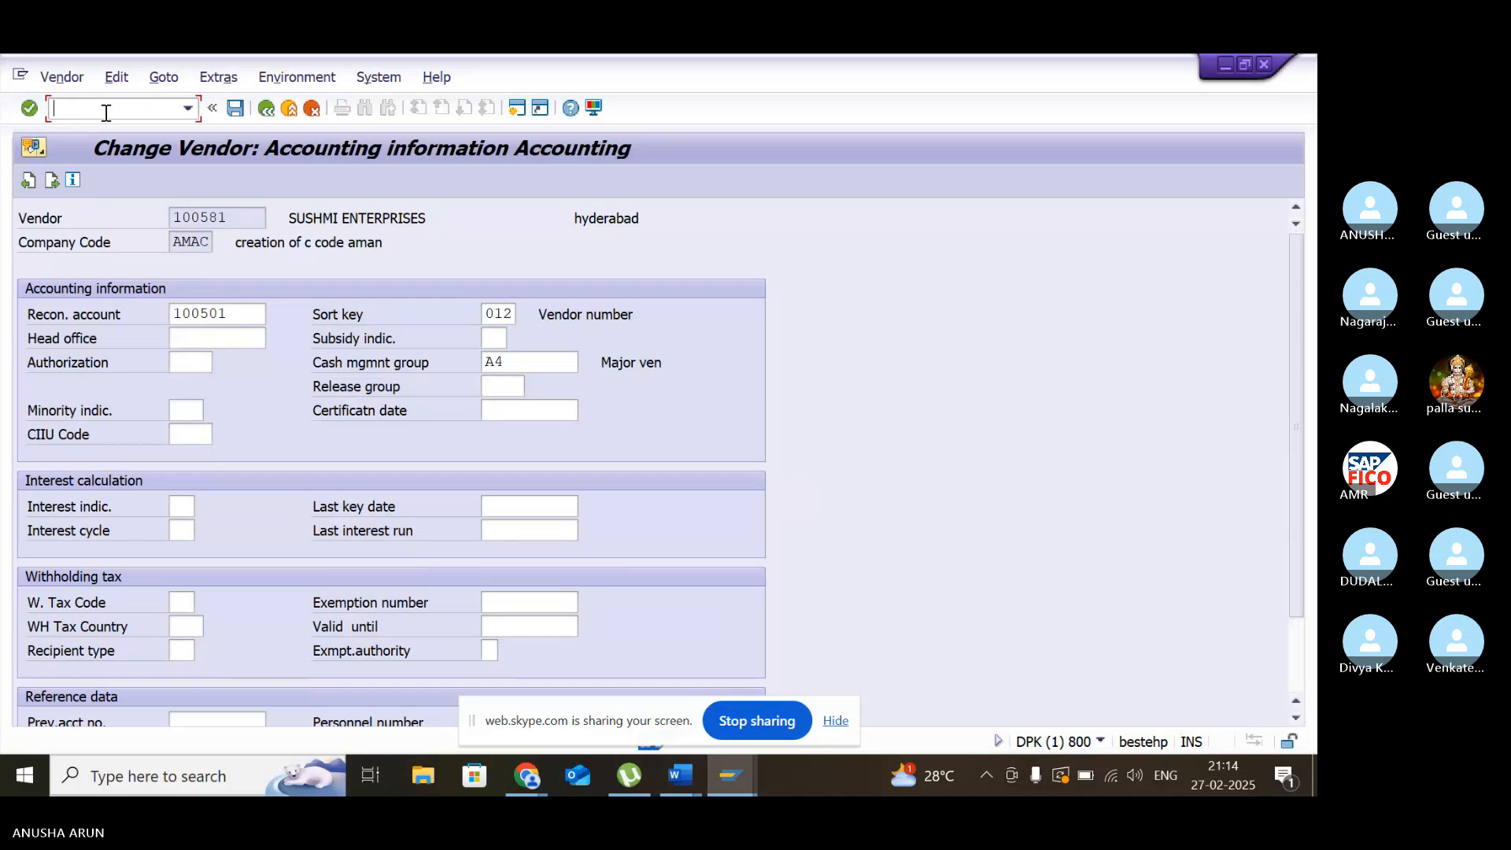
pyautogui.write('fs0')
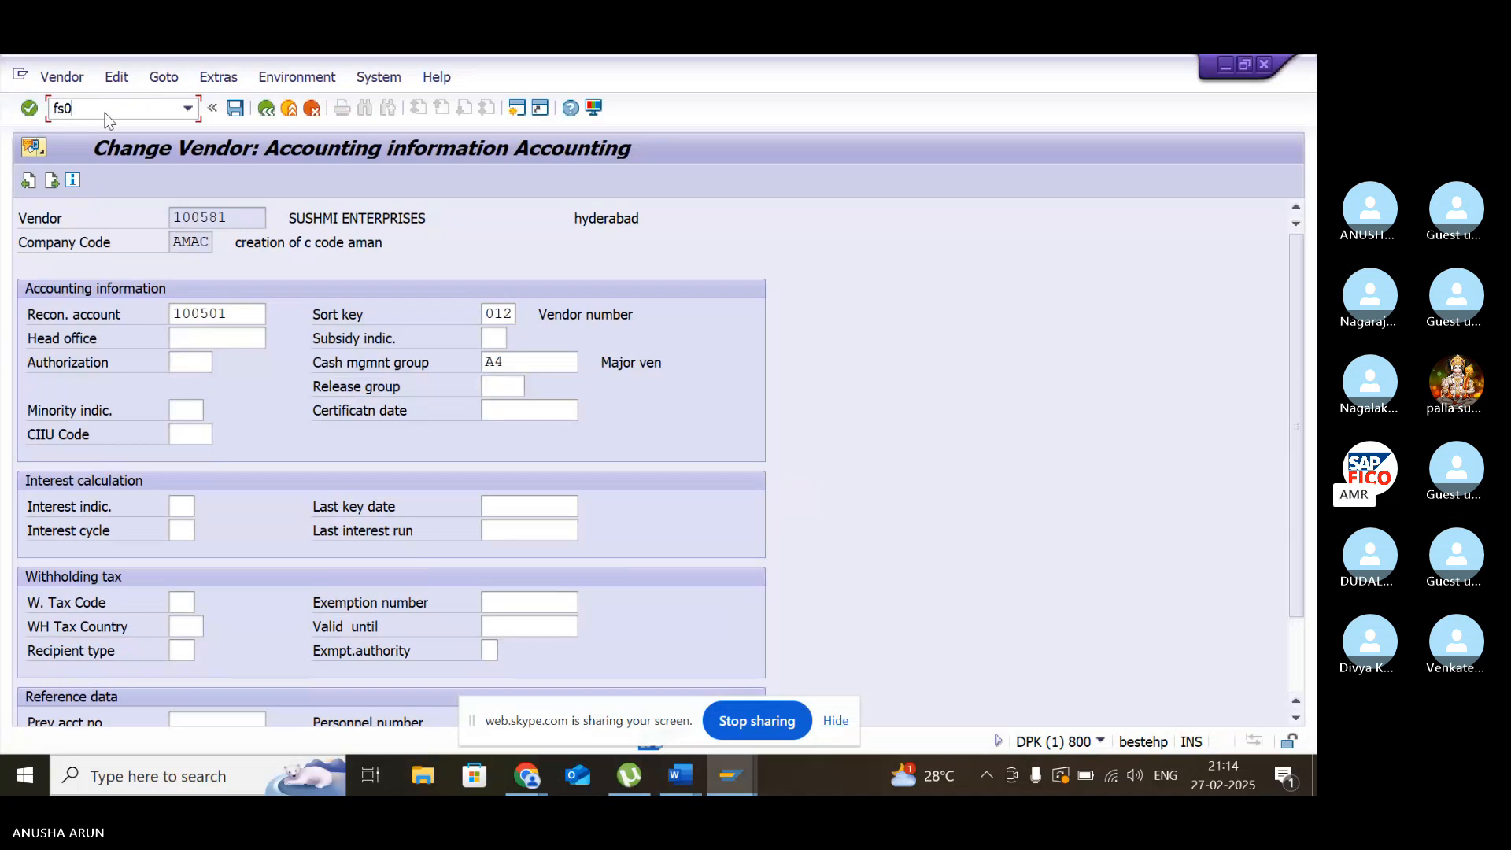
pyautogui.press('BackSpace')
pyautogui.press('BackSpace')
pyautogui.press('BackSpace')
pyautogui.write('/n')
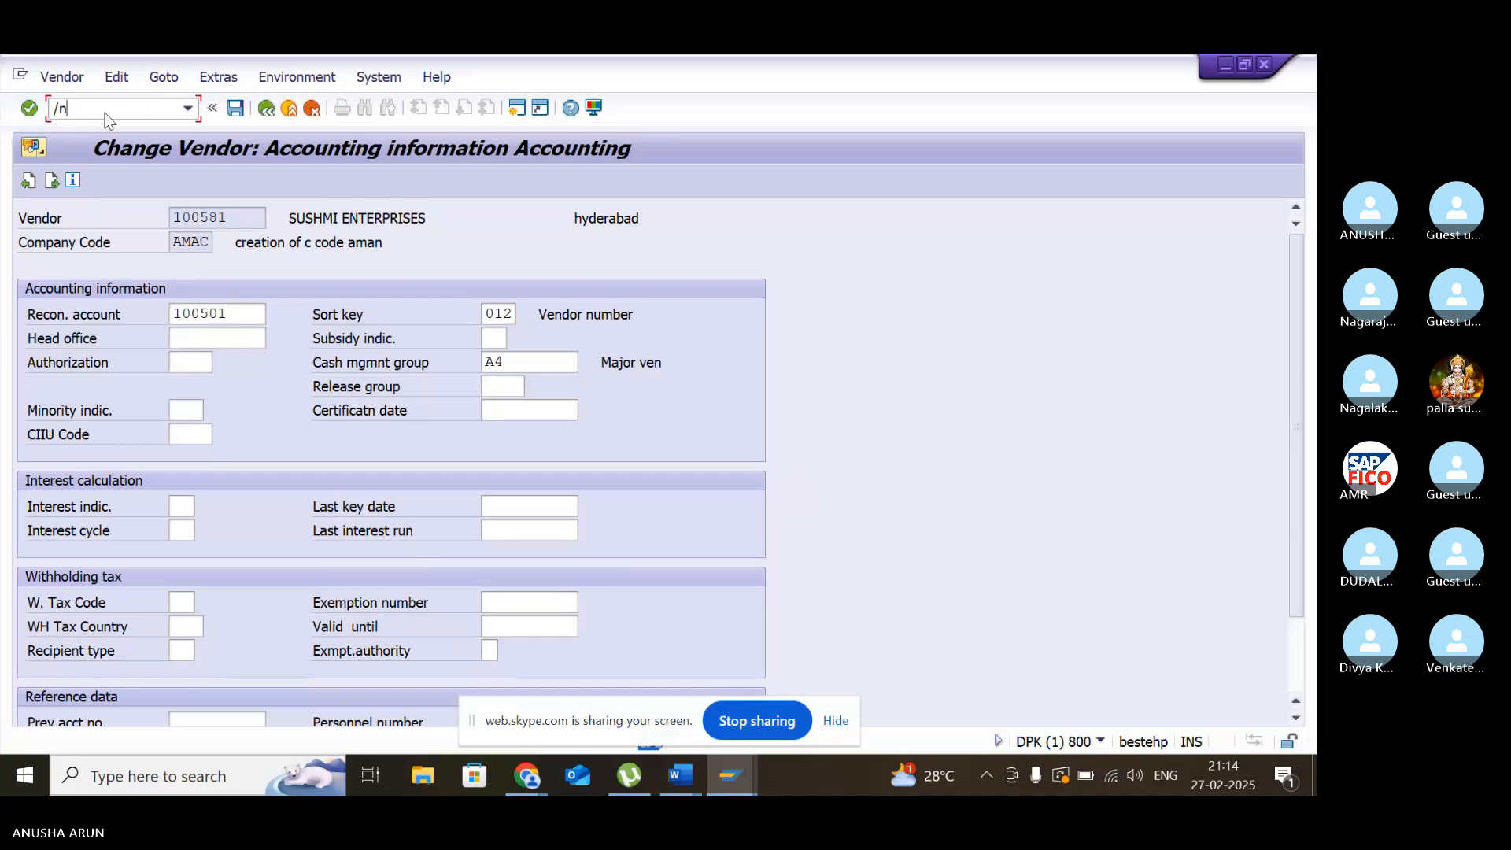
pyautogui.write('fs00')
pyautogui.press('Return')
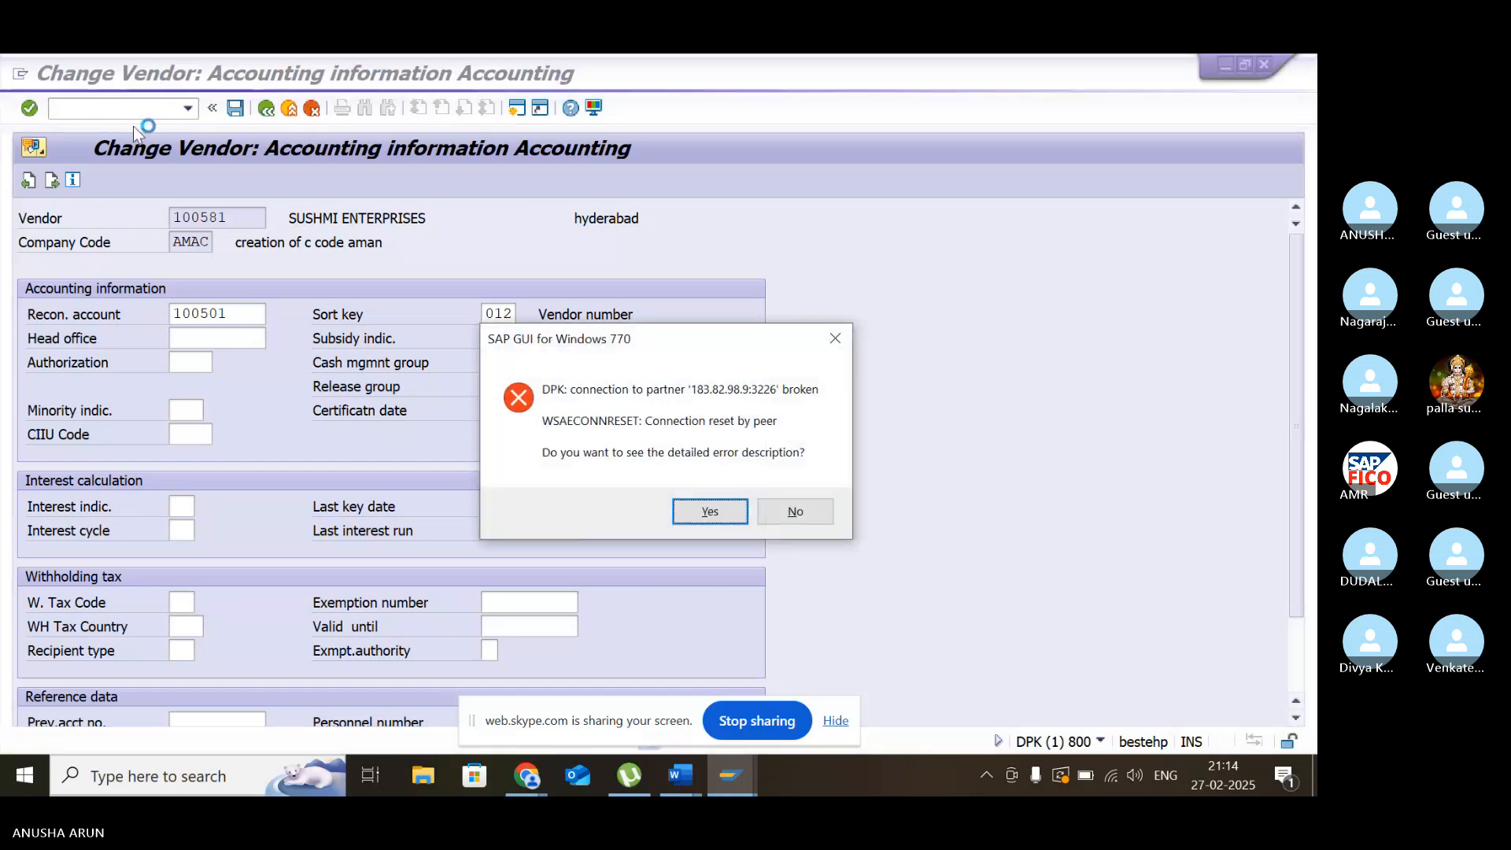
pyautogui.click(714, 511)
pyautogui.click(814, 595)
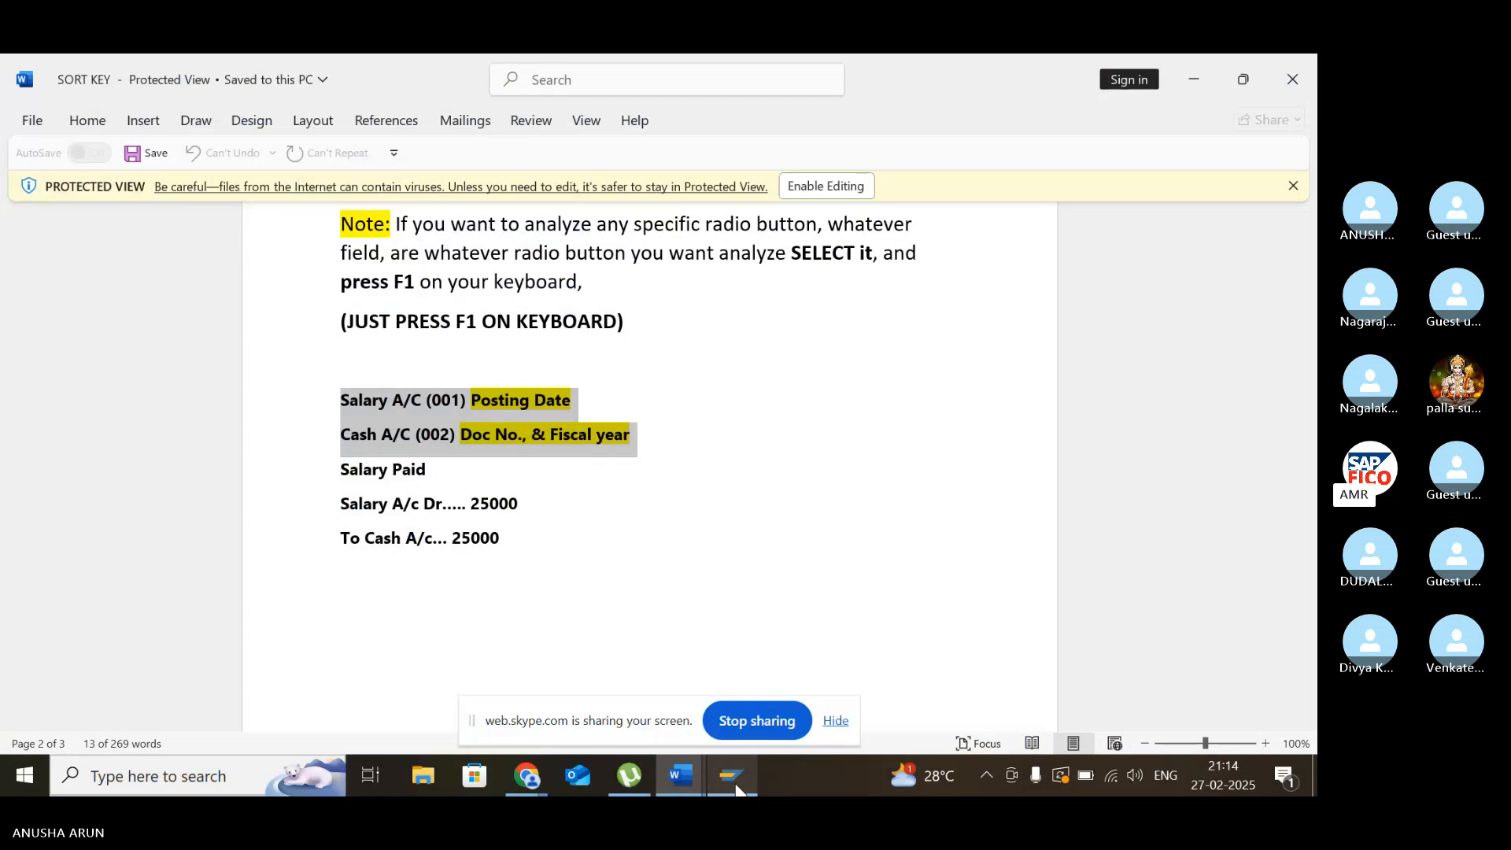
# - Log on to SAP client 800 again with the user ID and password, continuing with this logon and ending any others
pyautogui.click(735, 785)
pyautogui.click(360, 203)
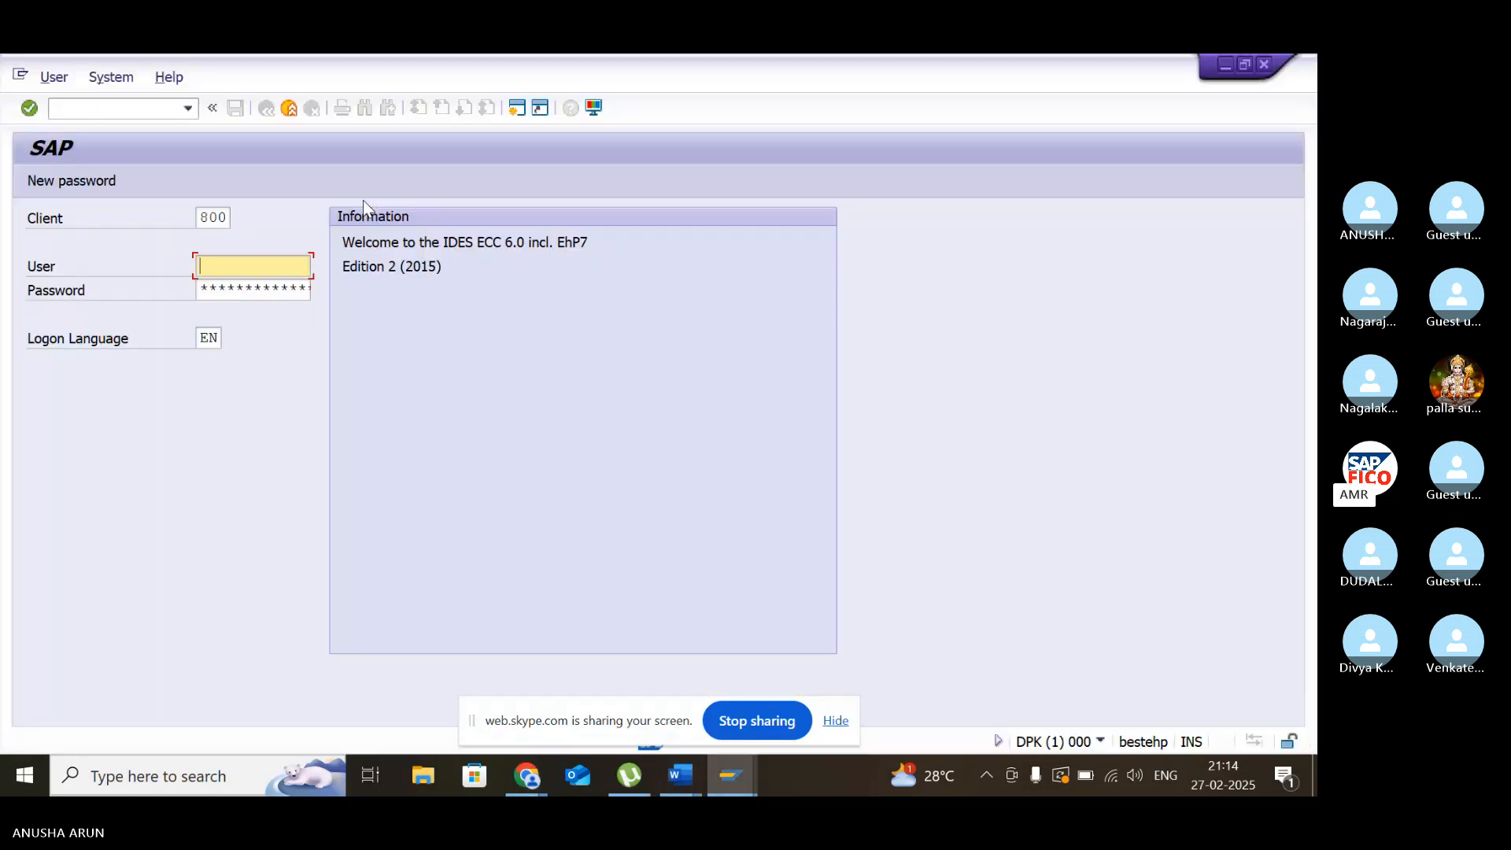
pyautogui.write('2')
pyautogui.press('Down')
pyautogui.press('Return')
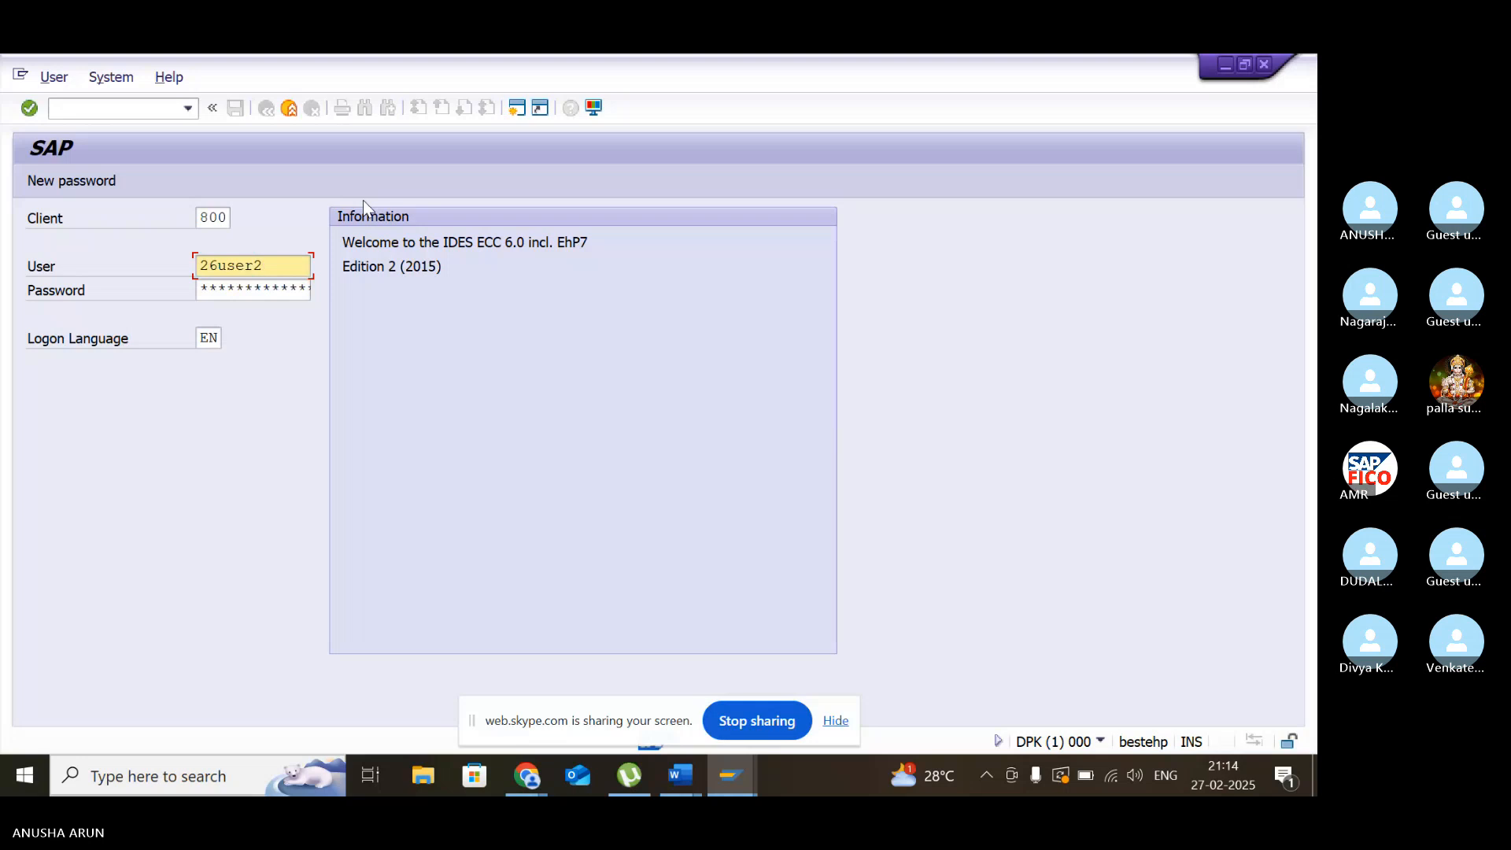
pyautogui.press('Tab')
pyautogui.write('******')
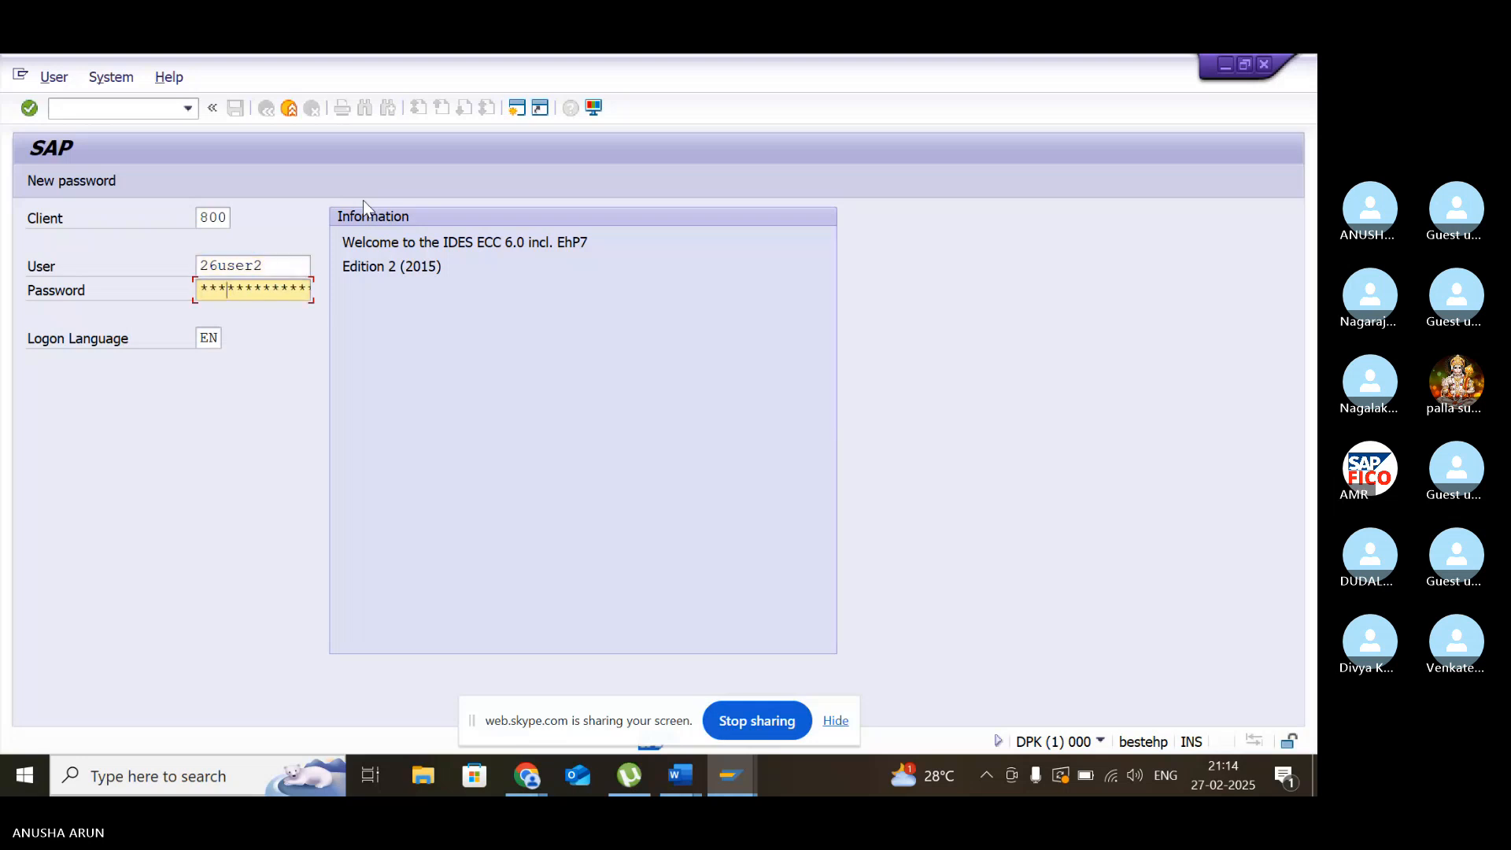
pyautogui.press('Return')
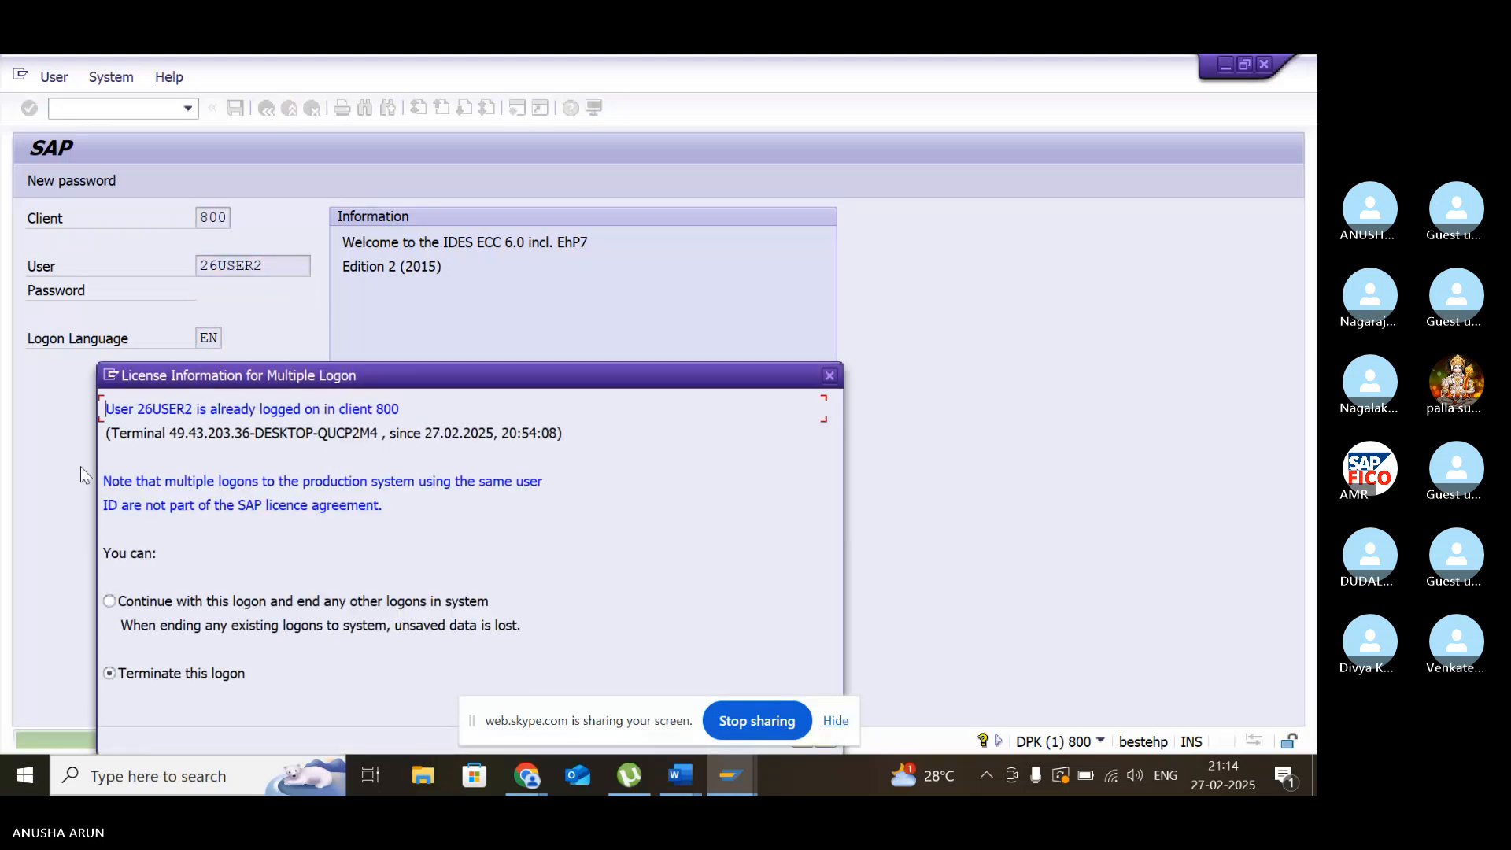
pyautogui.click(110, 601)
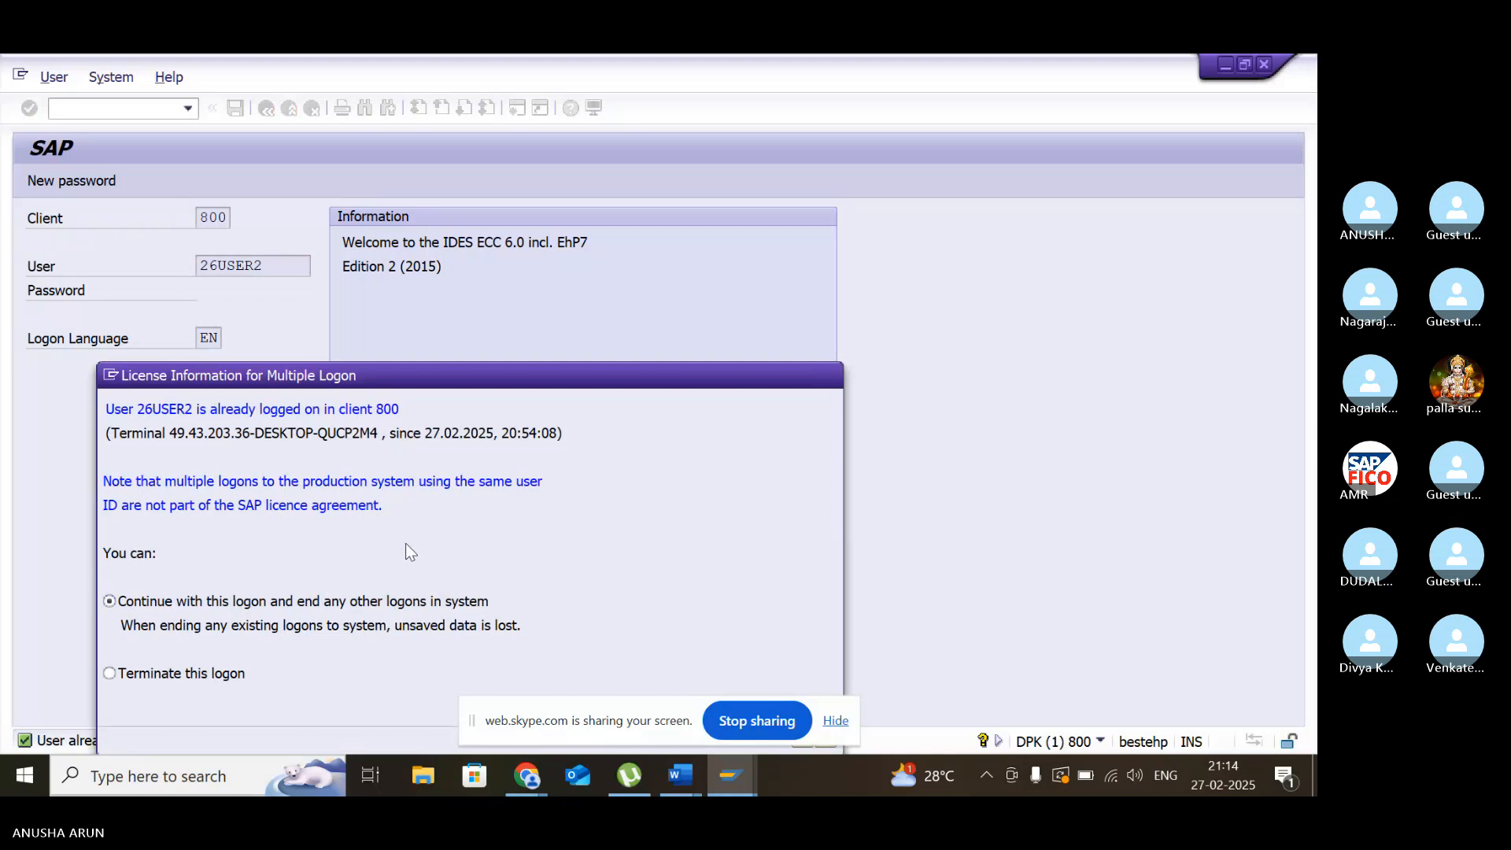
pyautogui.press('Return')
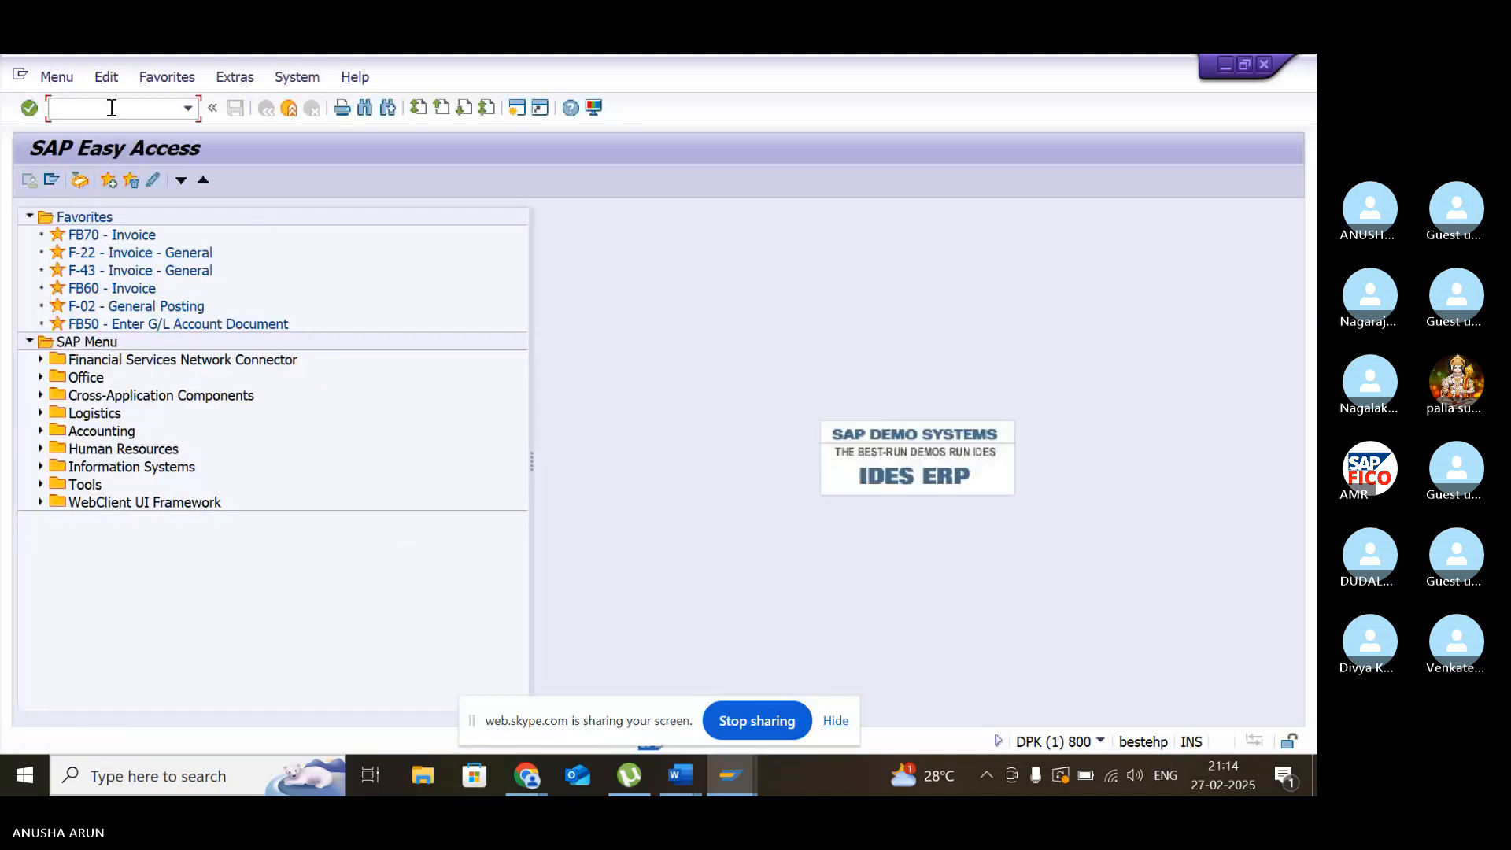
# - Start transaction FS00 and change the company code of the G/L account list to TATC
pyautogui.write('fs00')
pyautogui.press('Return')
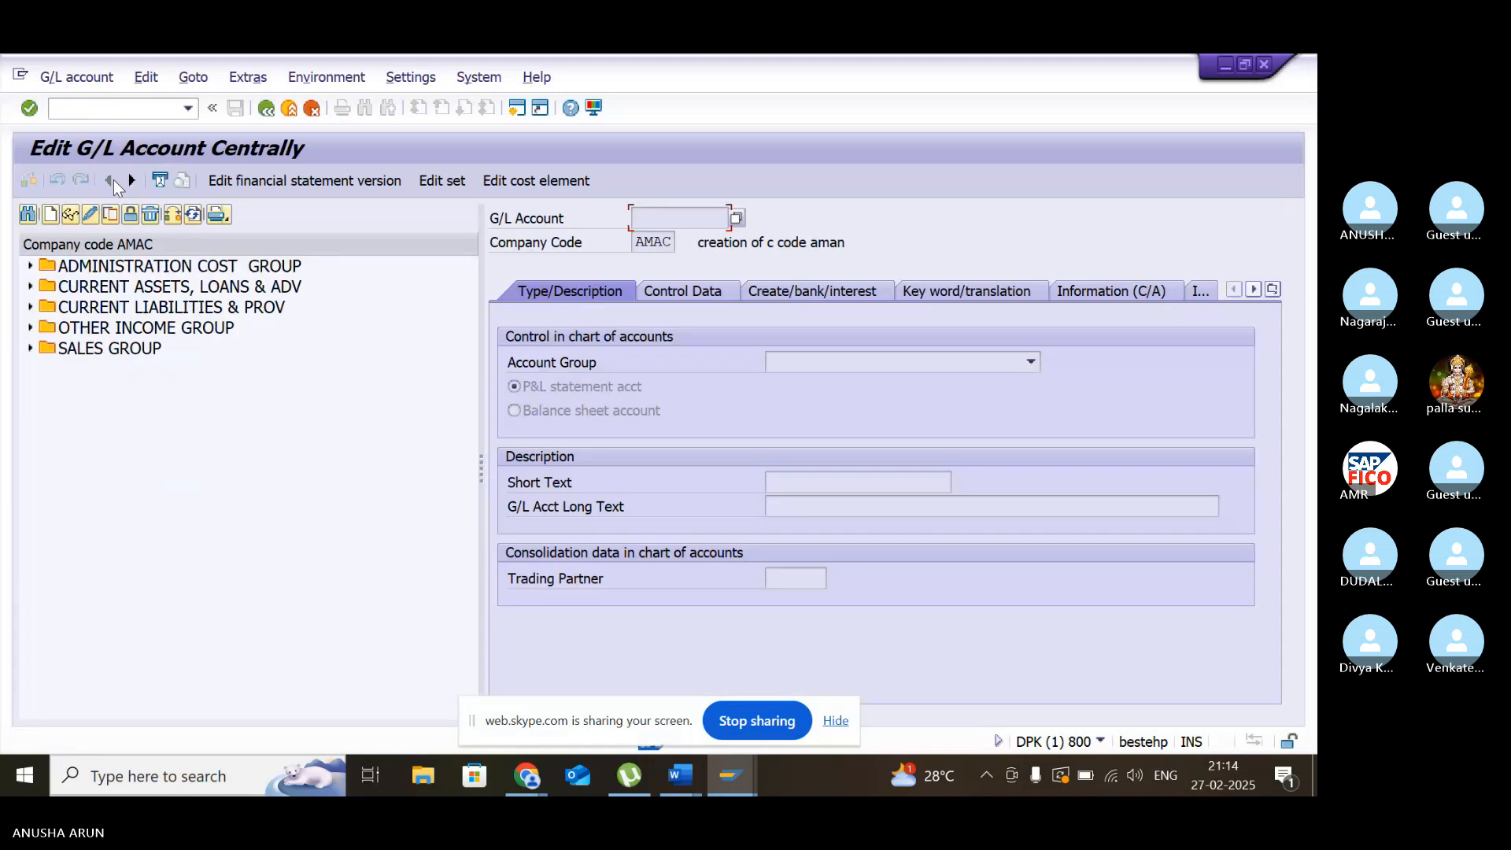
pyautogui.click(173, 217)
pyautogui.press('BackSpace')
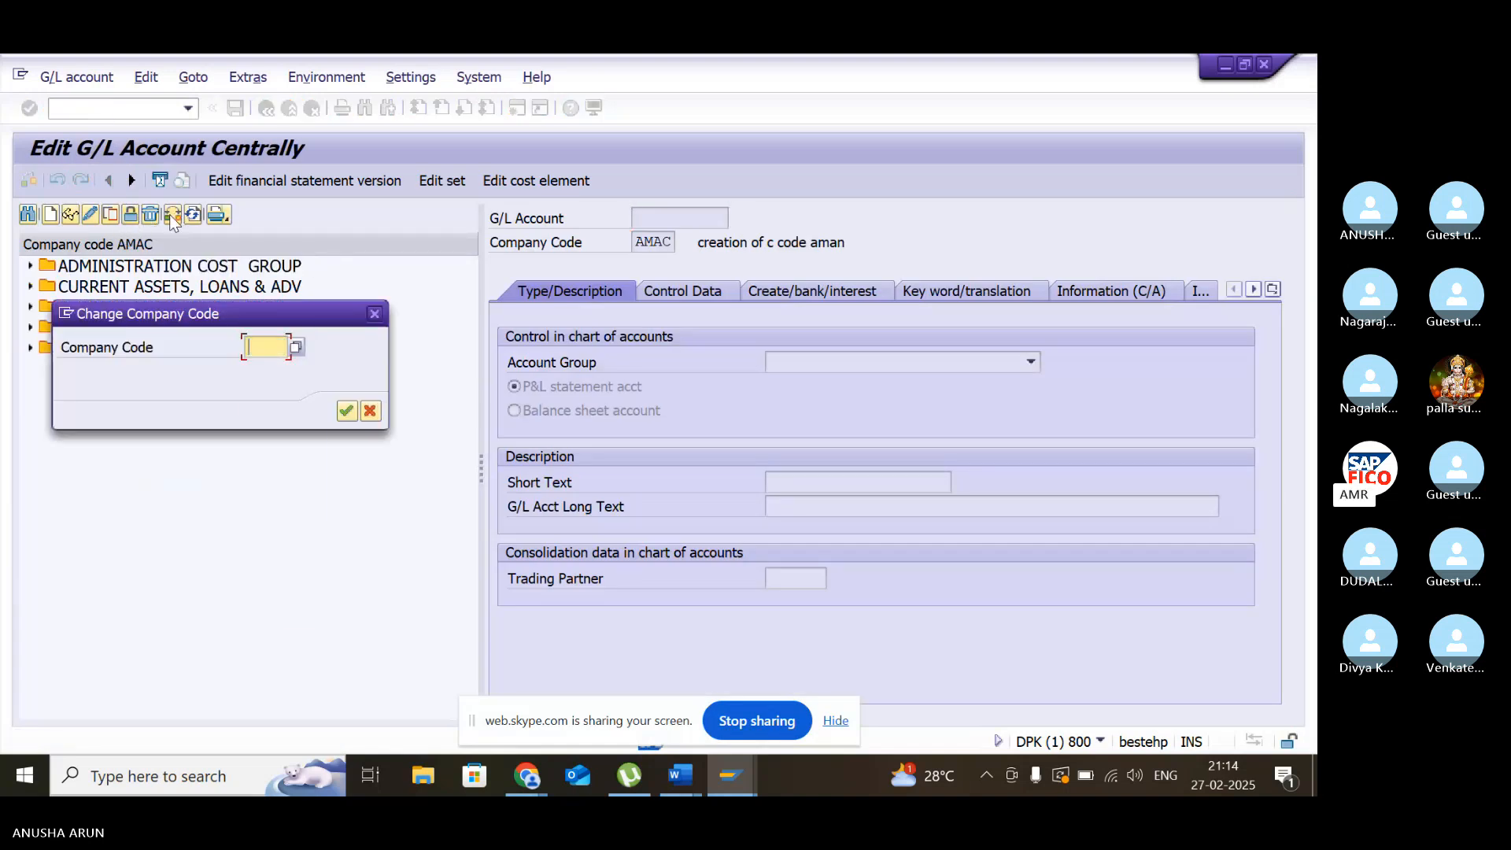
pyautogui.write('tatc')
pyautogui.press('Return')
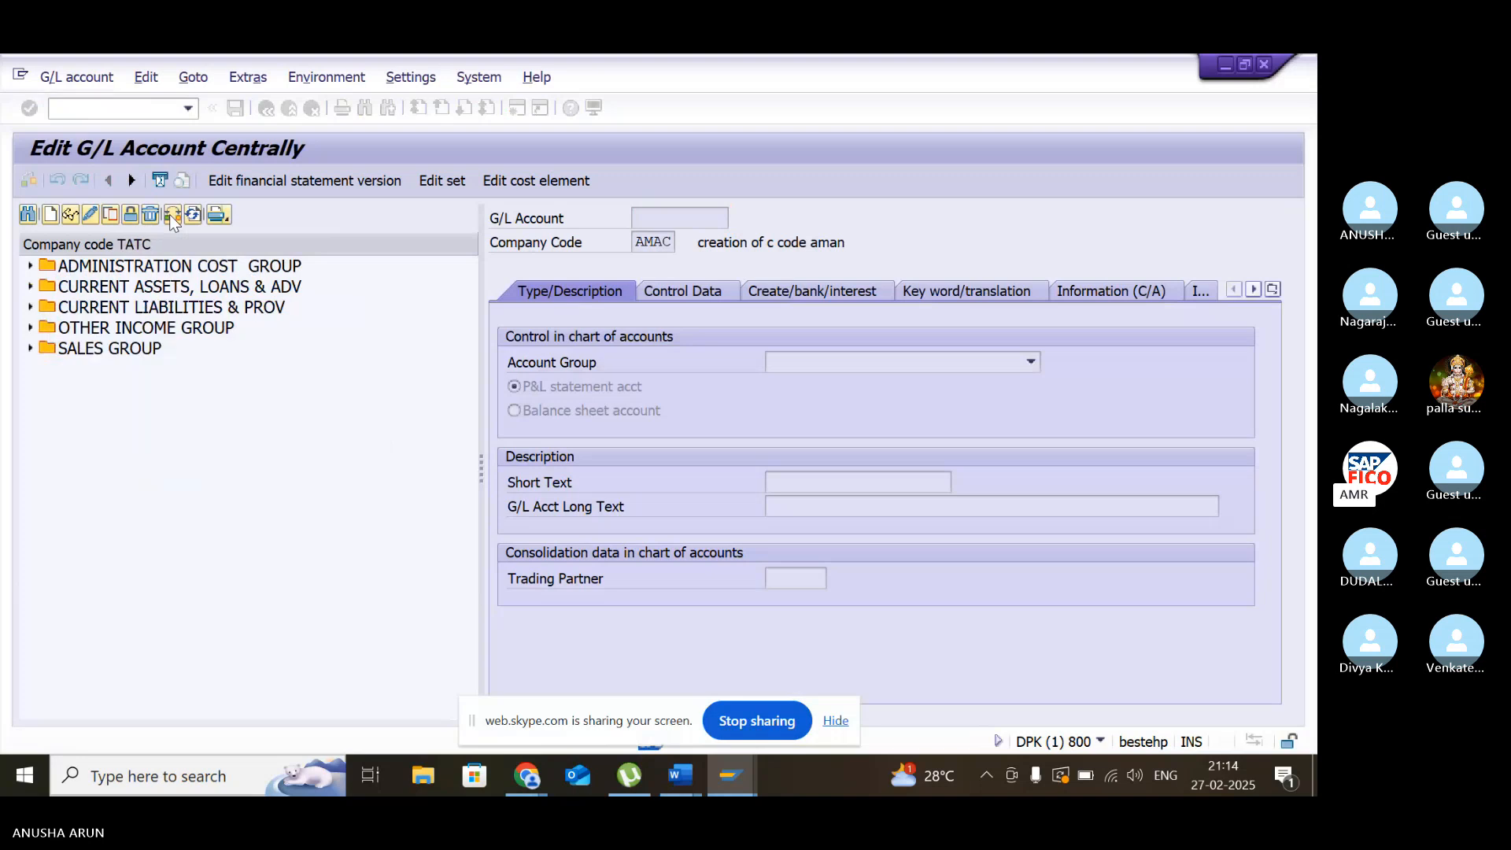
# - Open SALARY ACCOUNT from the ADMINISTRATION COST GROUP in change mode and examine the sort key in its control data
pyautogui.click(30, 266)
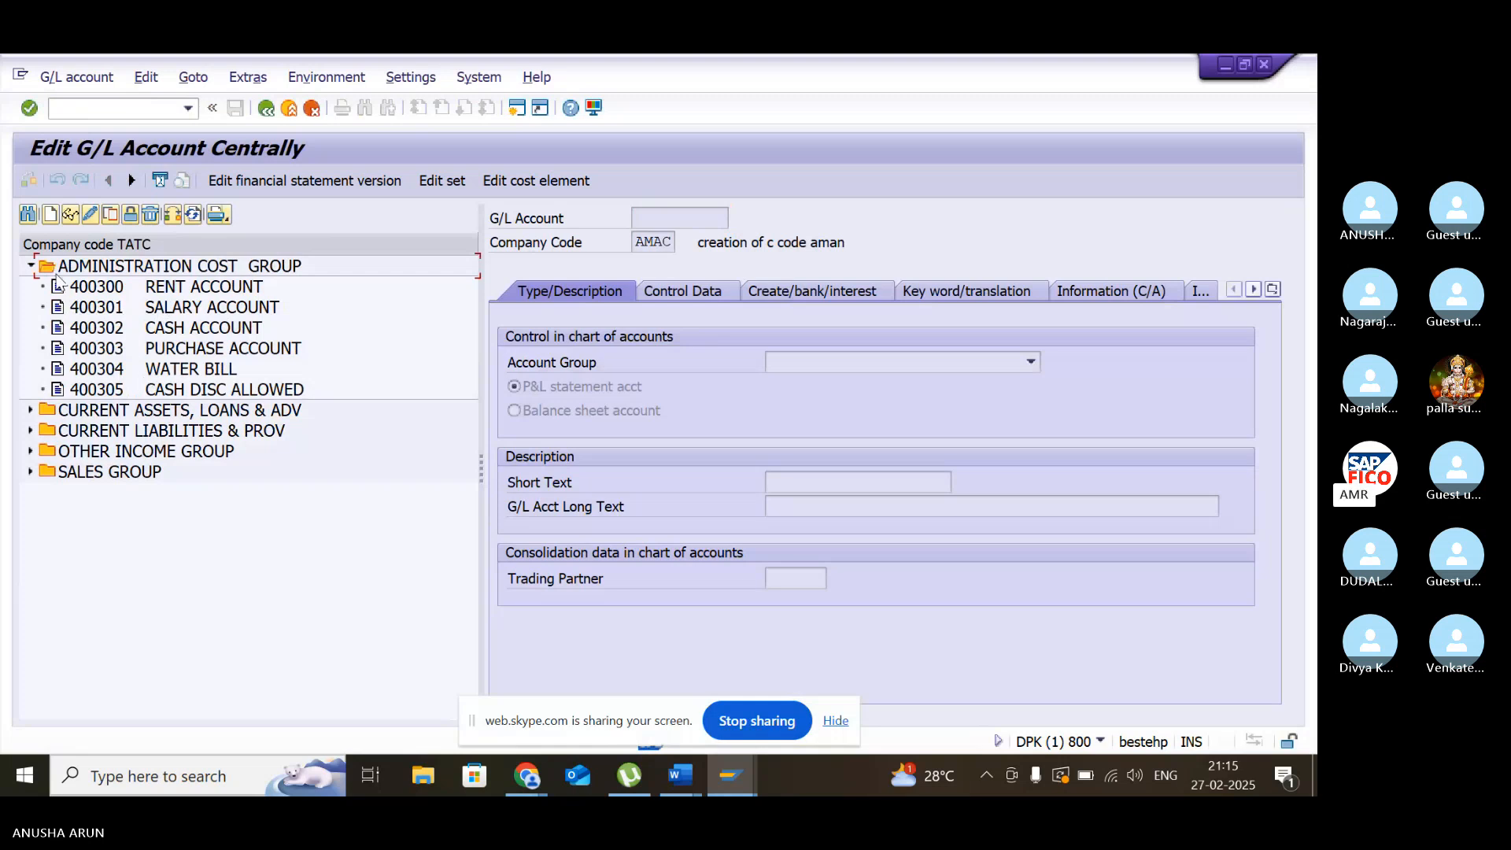
pyautogui.doubleClick(93, 307)
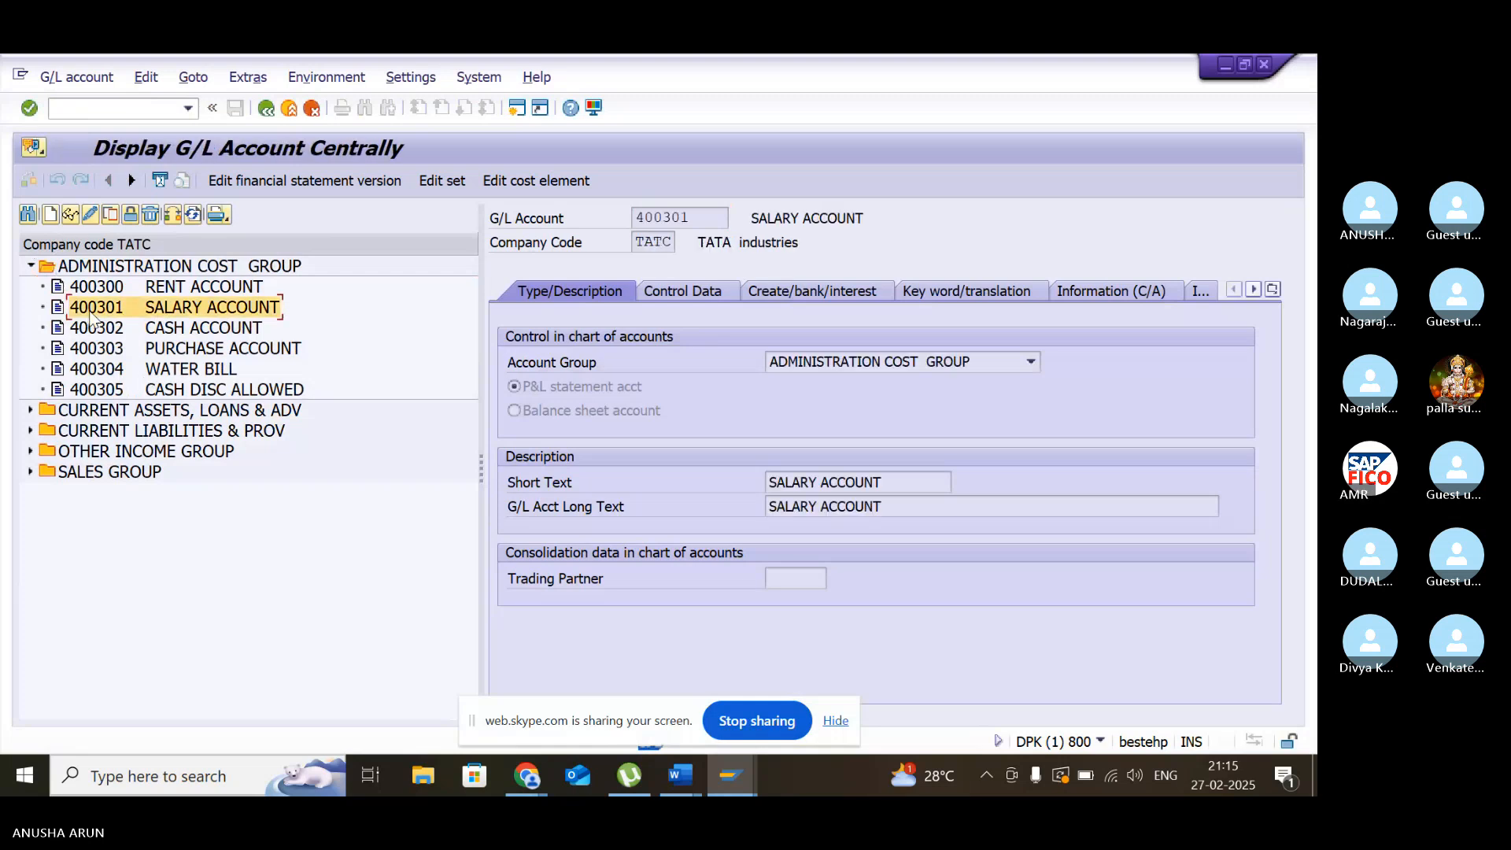
pyautogui.click(90, 217)
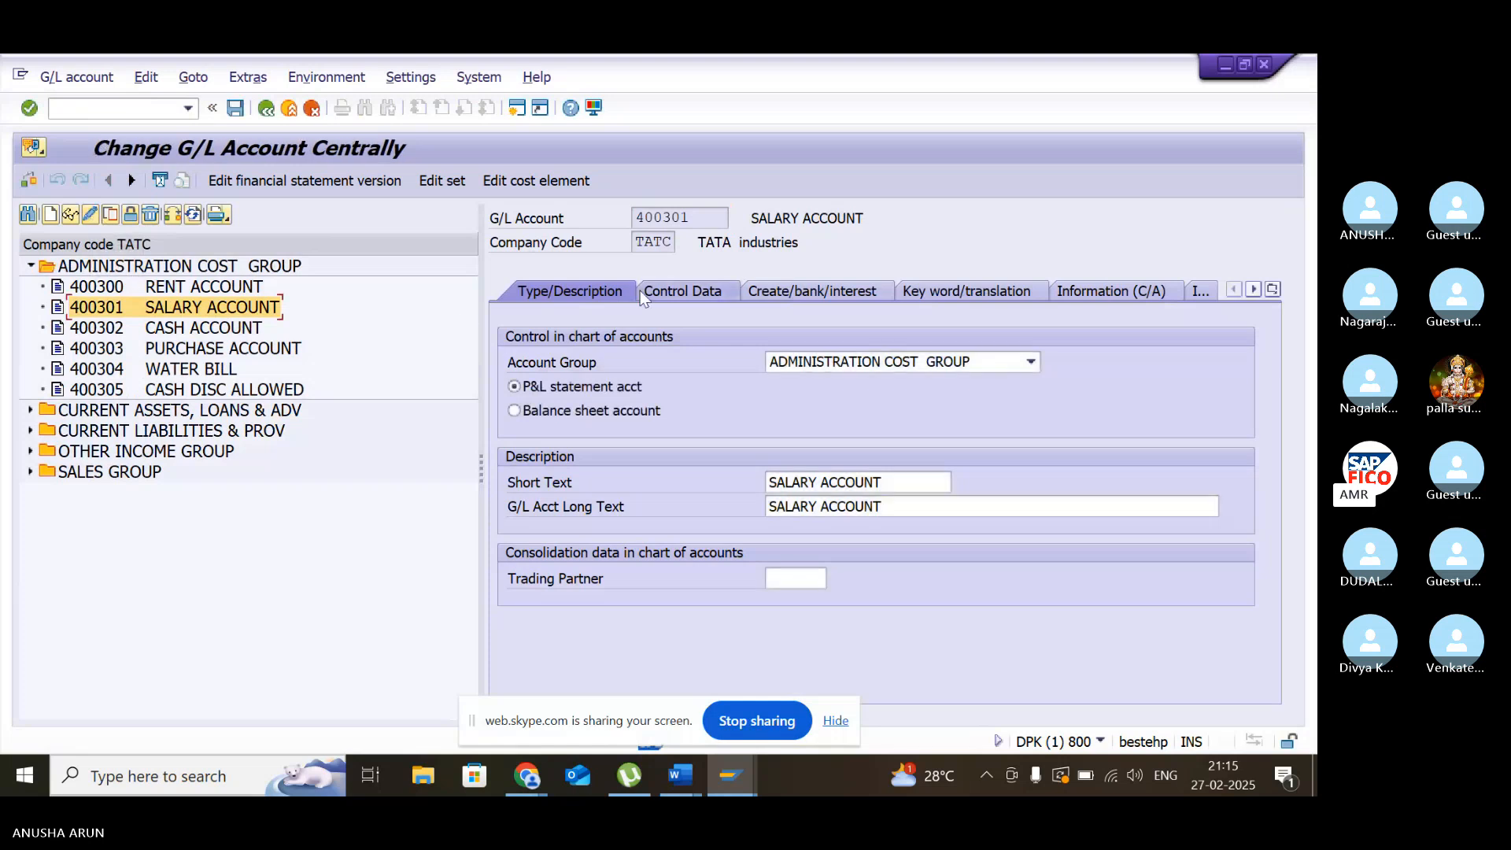
pyautogui.click(669, 292)
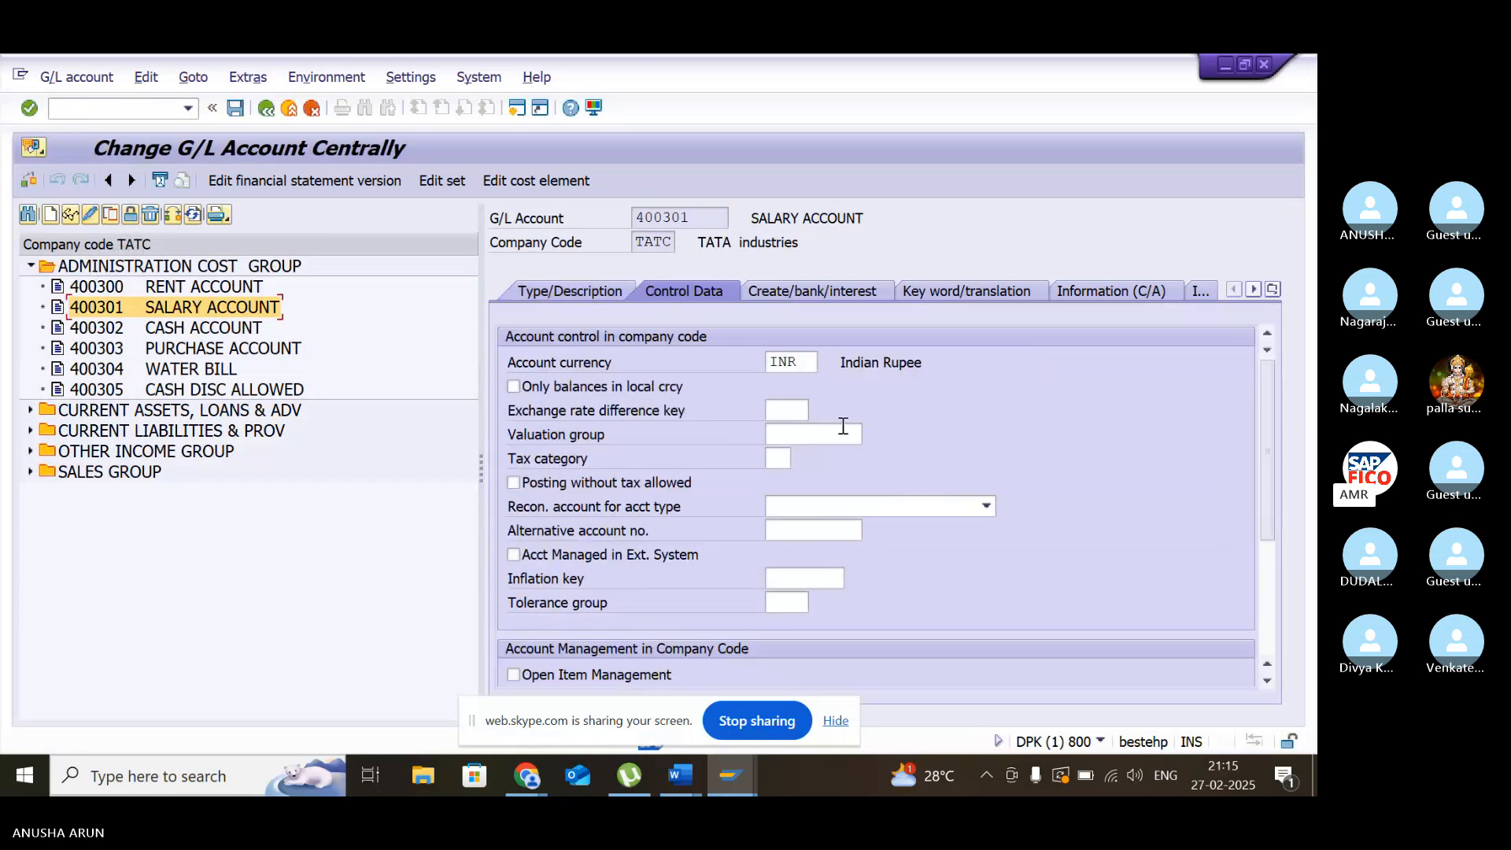
pyautogui.scroll(-3, 836, 429)
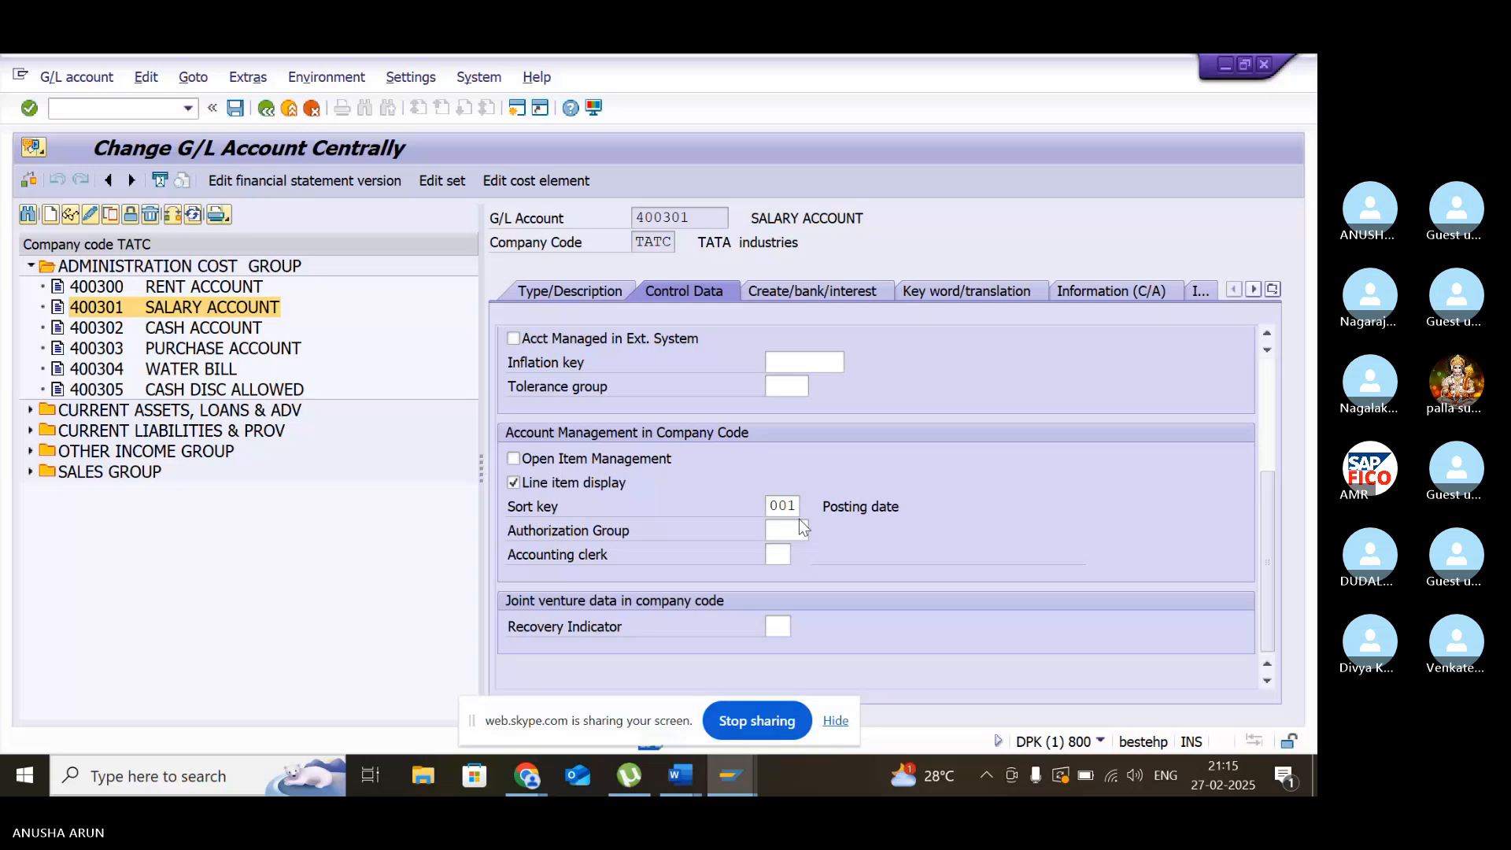
# - Set the sort key of CASH ACCOUNT to 002 (Doc.no., fiscal year) in its control data
pyautogui.doubleClick(175, 330)
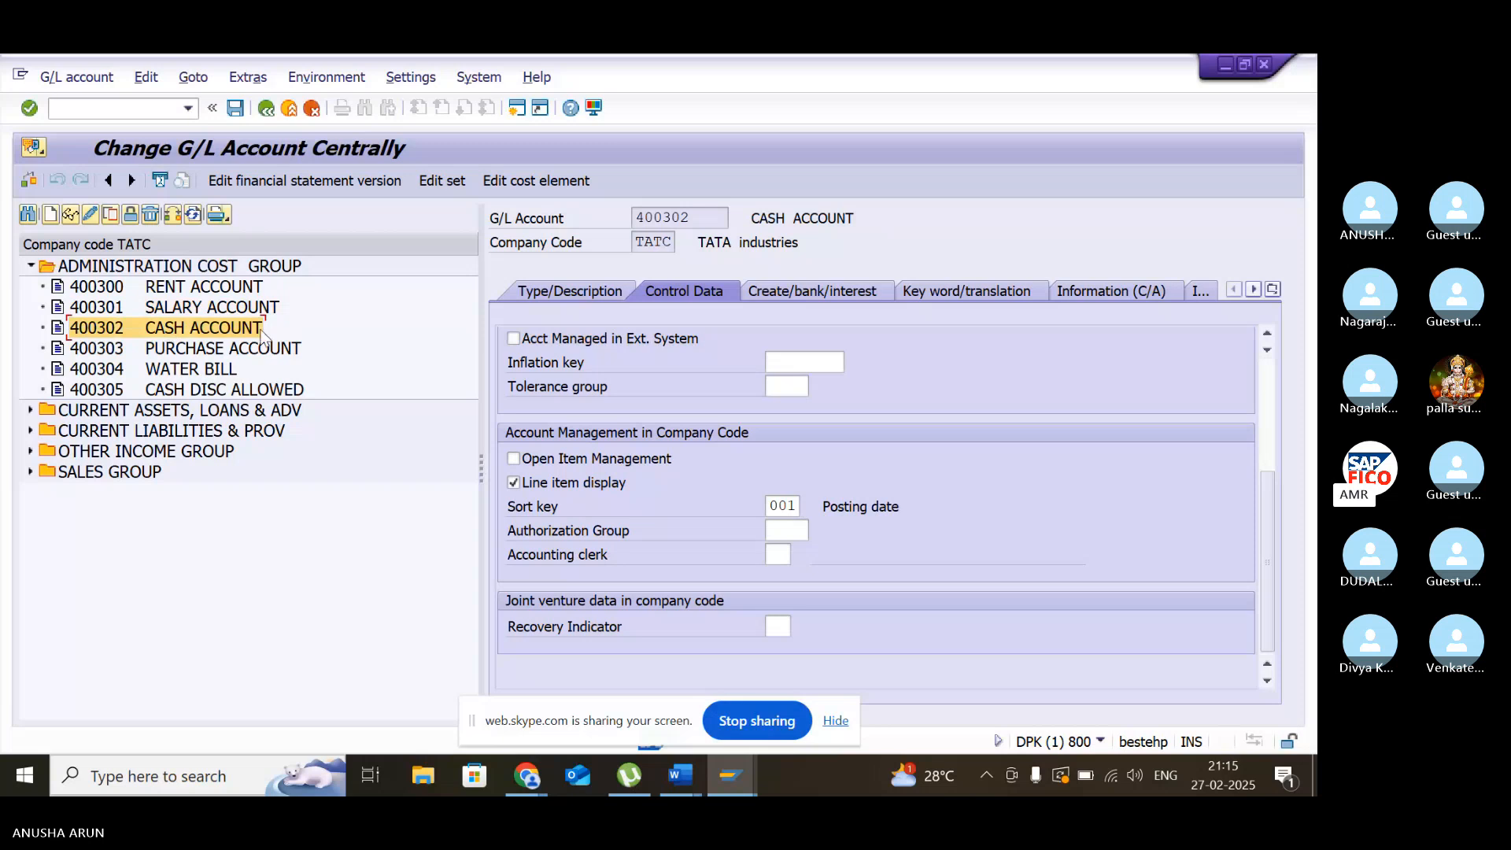
pyautogui.click(793, 510)
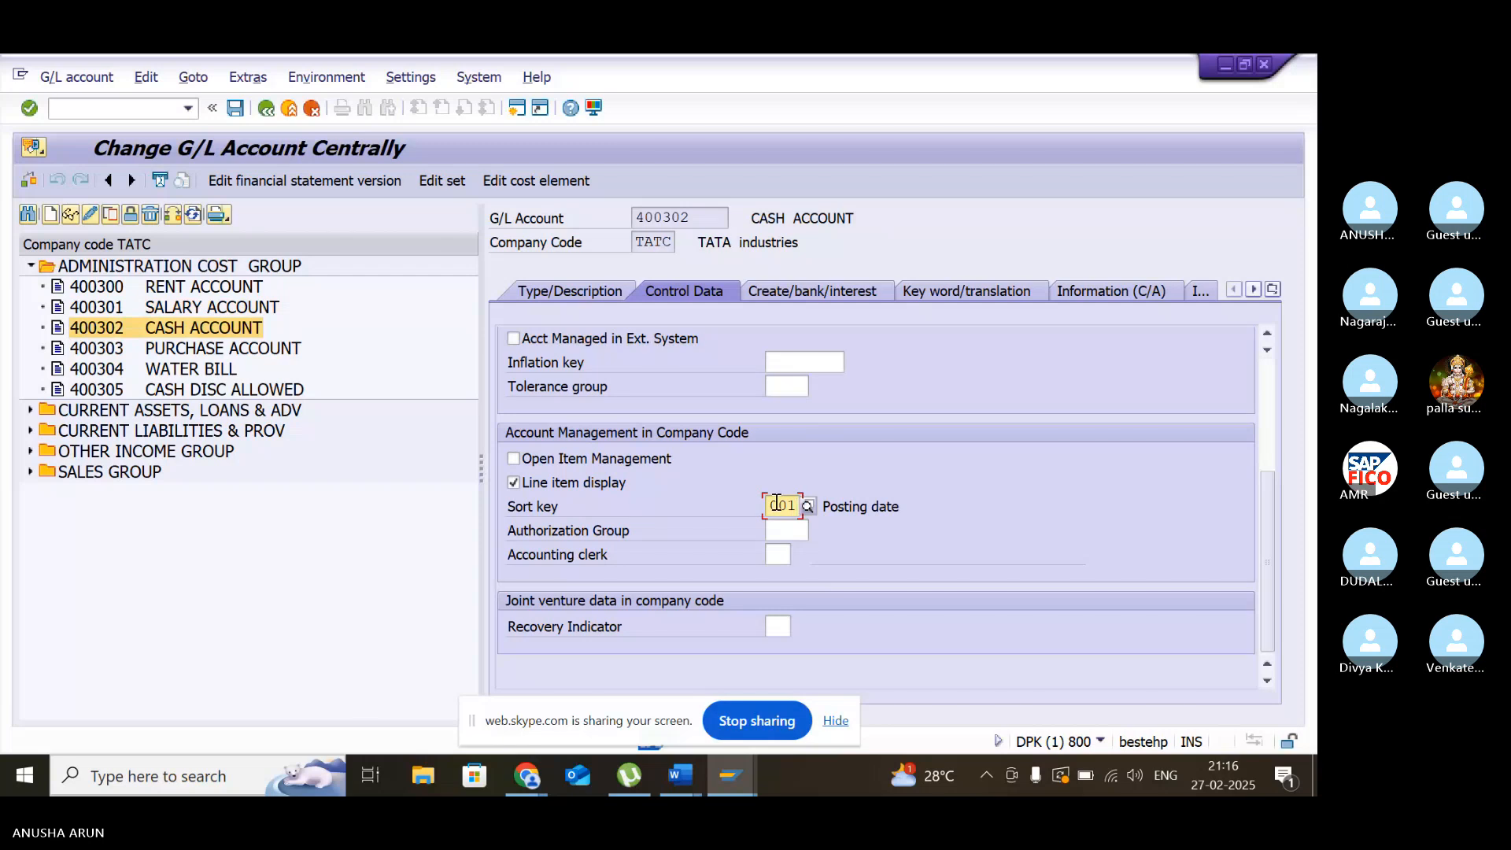
pyautogui.click(807, 507)
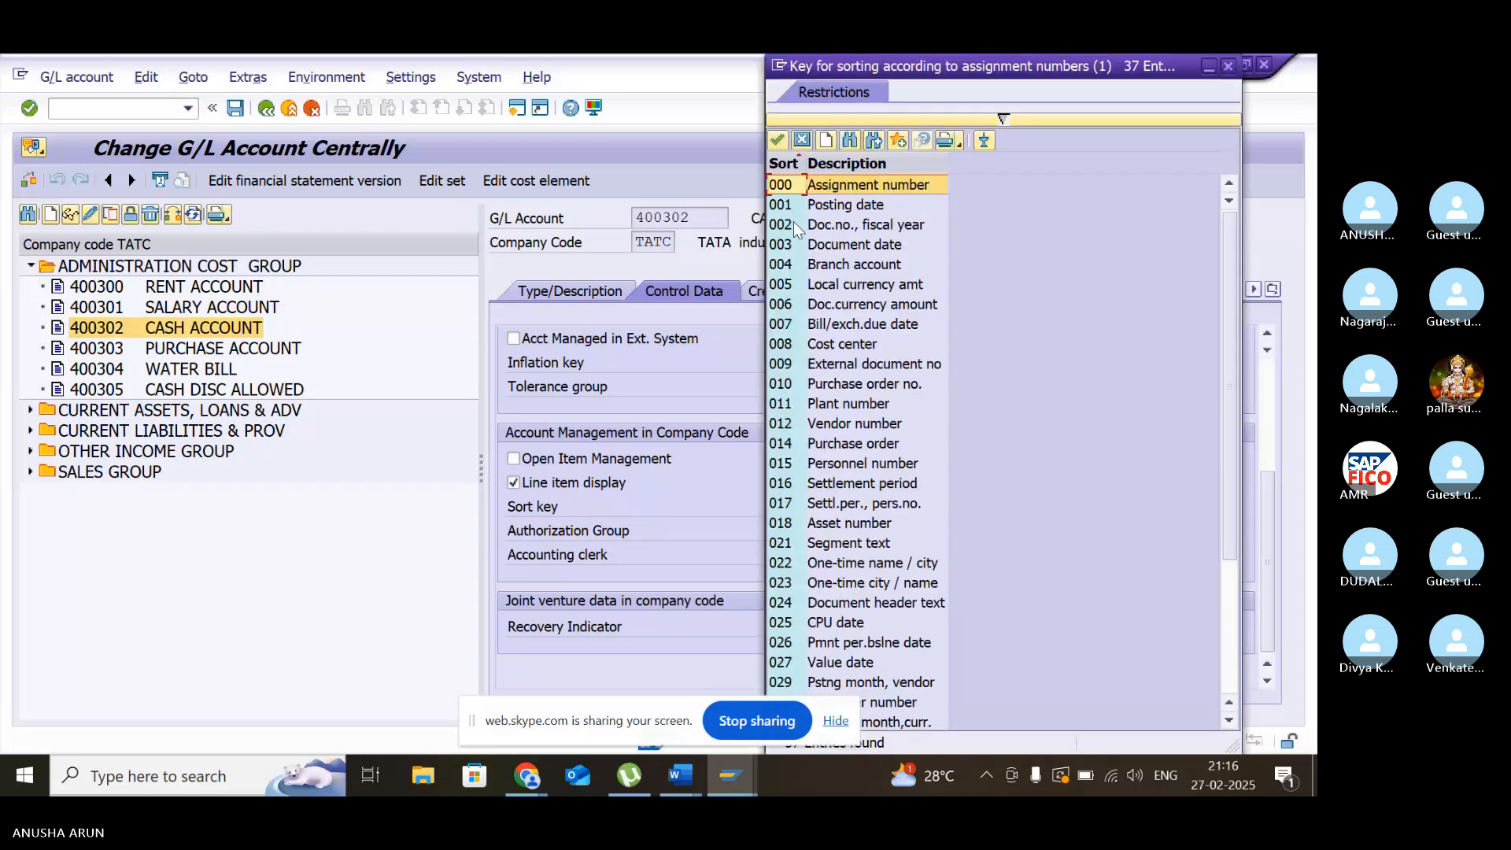
pyautogui.click(794, 224)
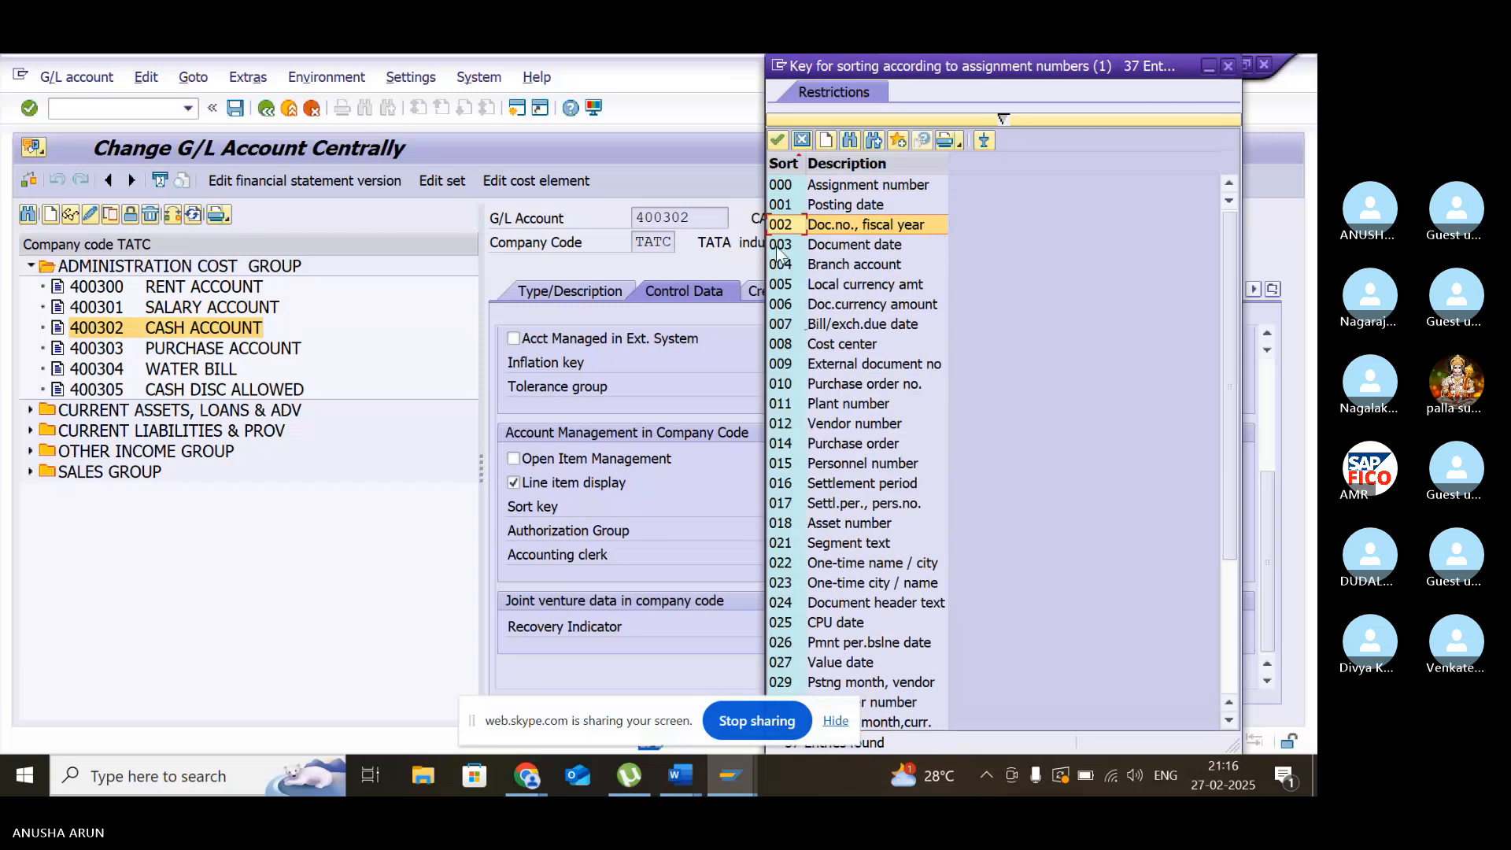
pyautogui.doubleClick(797, 226)
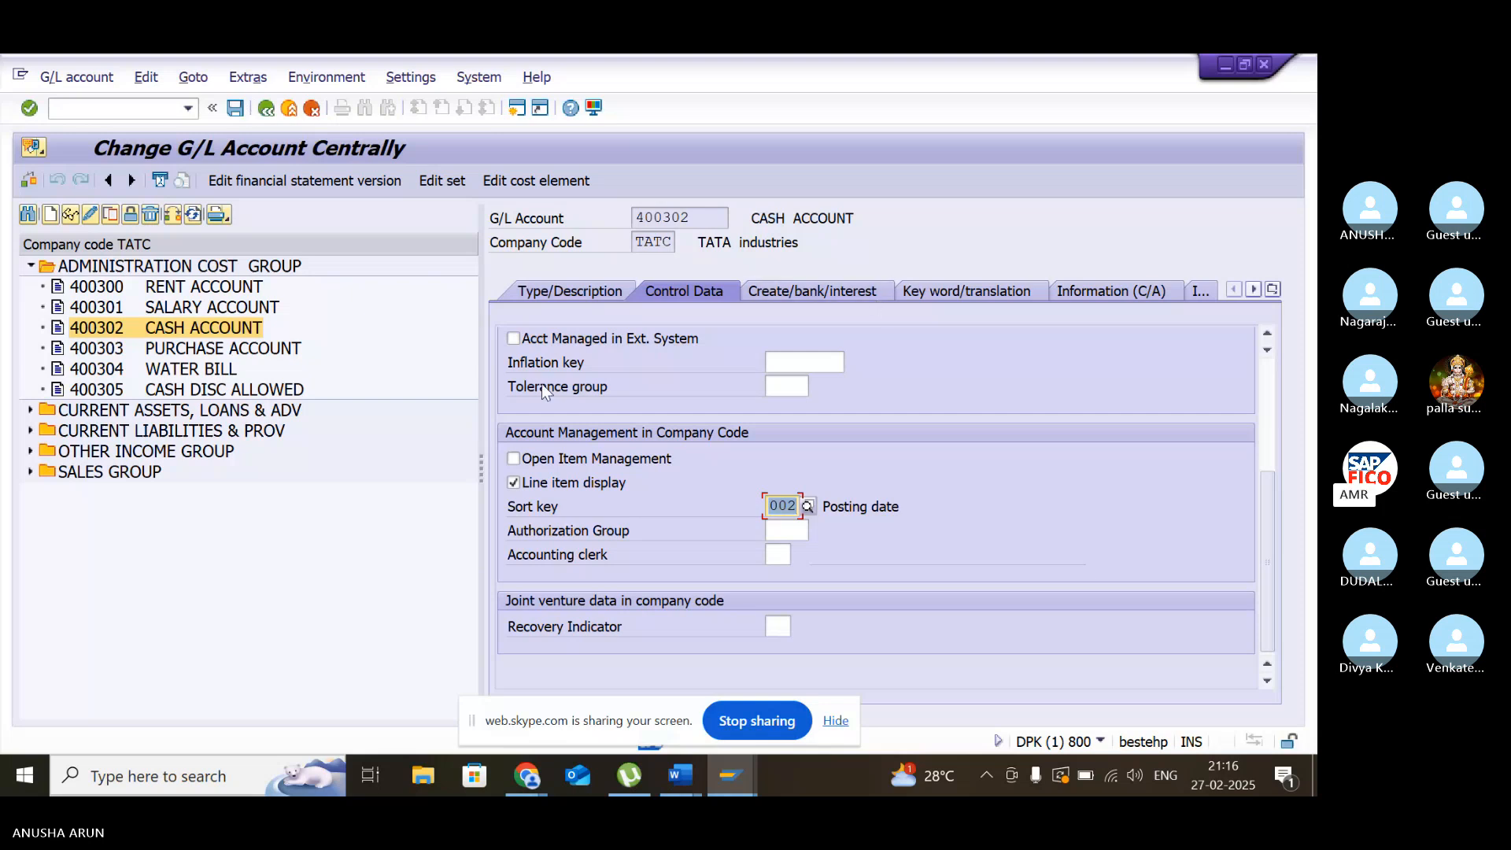
pyautogui.scroll(3, 541, 384)
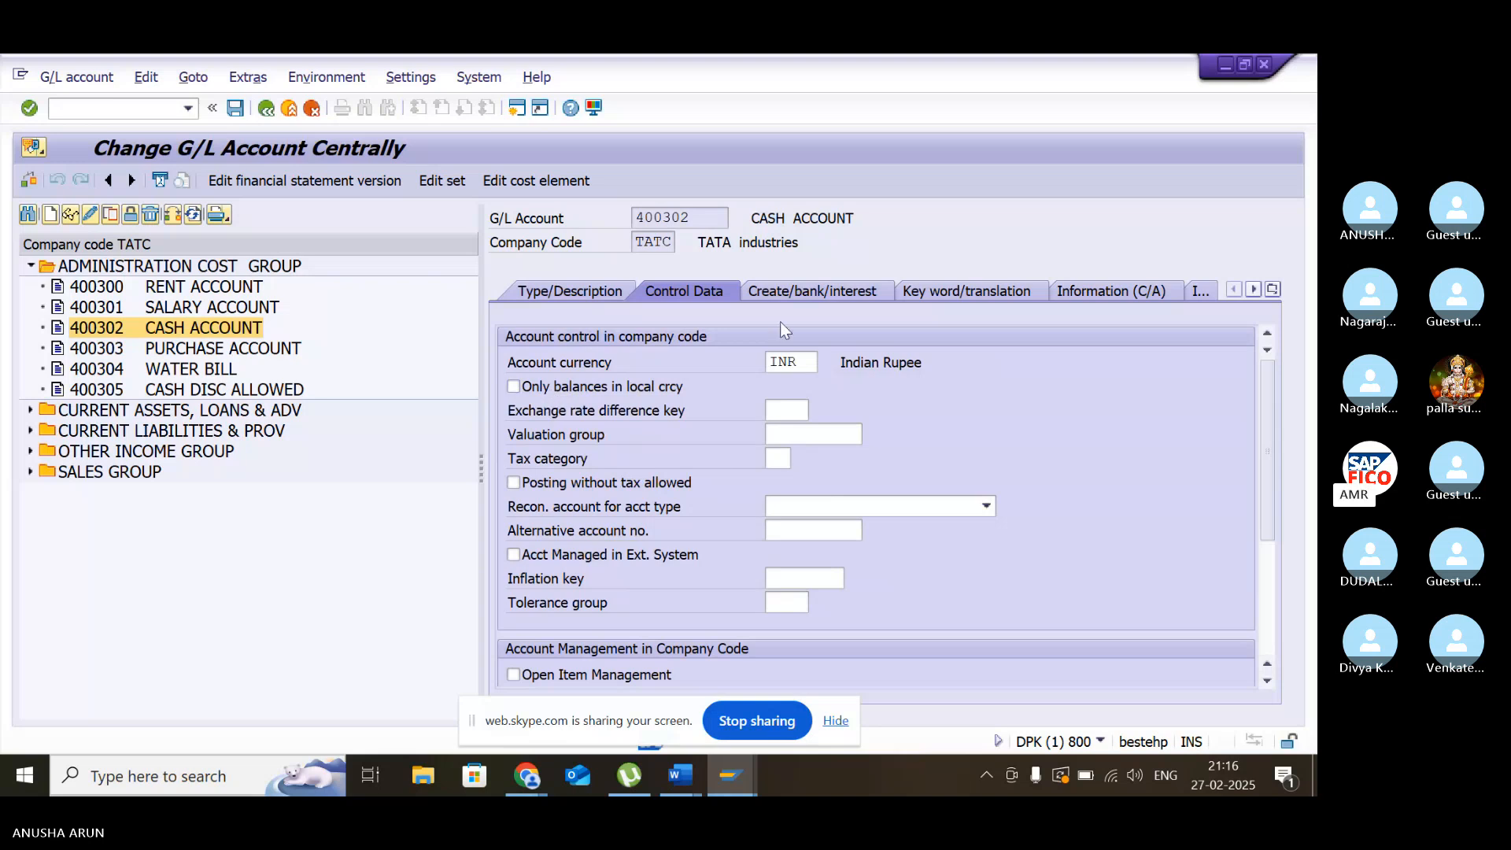
# - Mark CASH ACCOUNT as relevant to cash flow and save it, opening an additional SAP session alongside
pyautogui.click(786, 293)
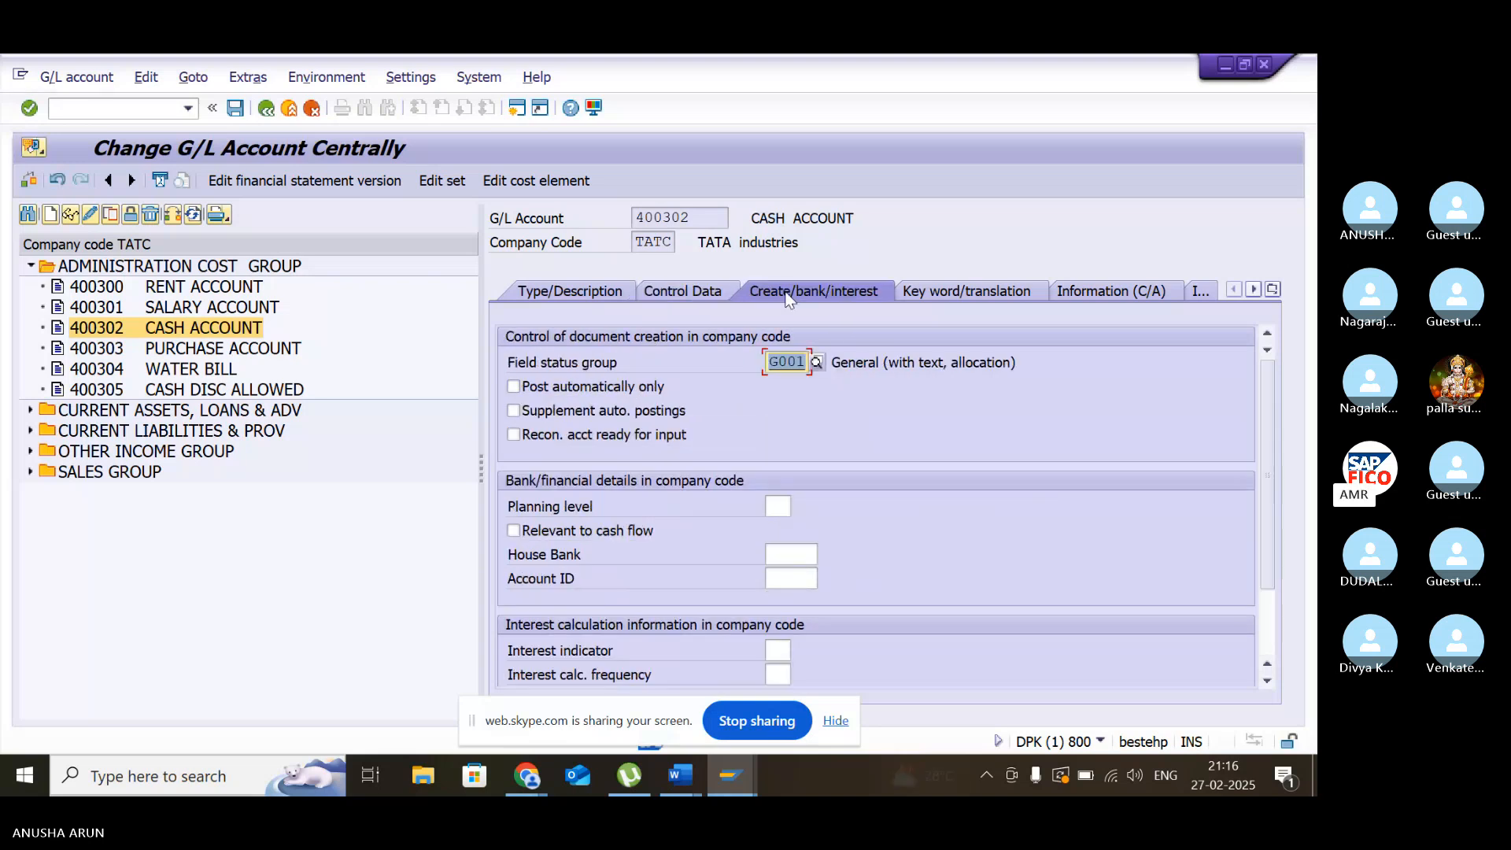
pyautogui.scroll(-2, 719, 366)
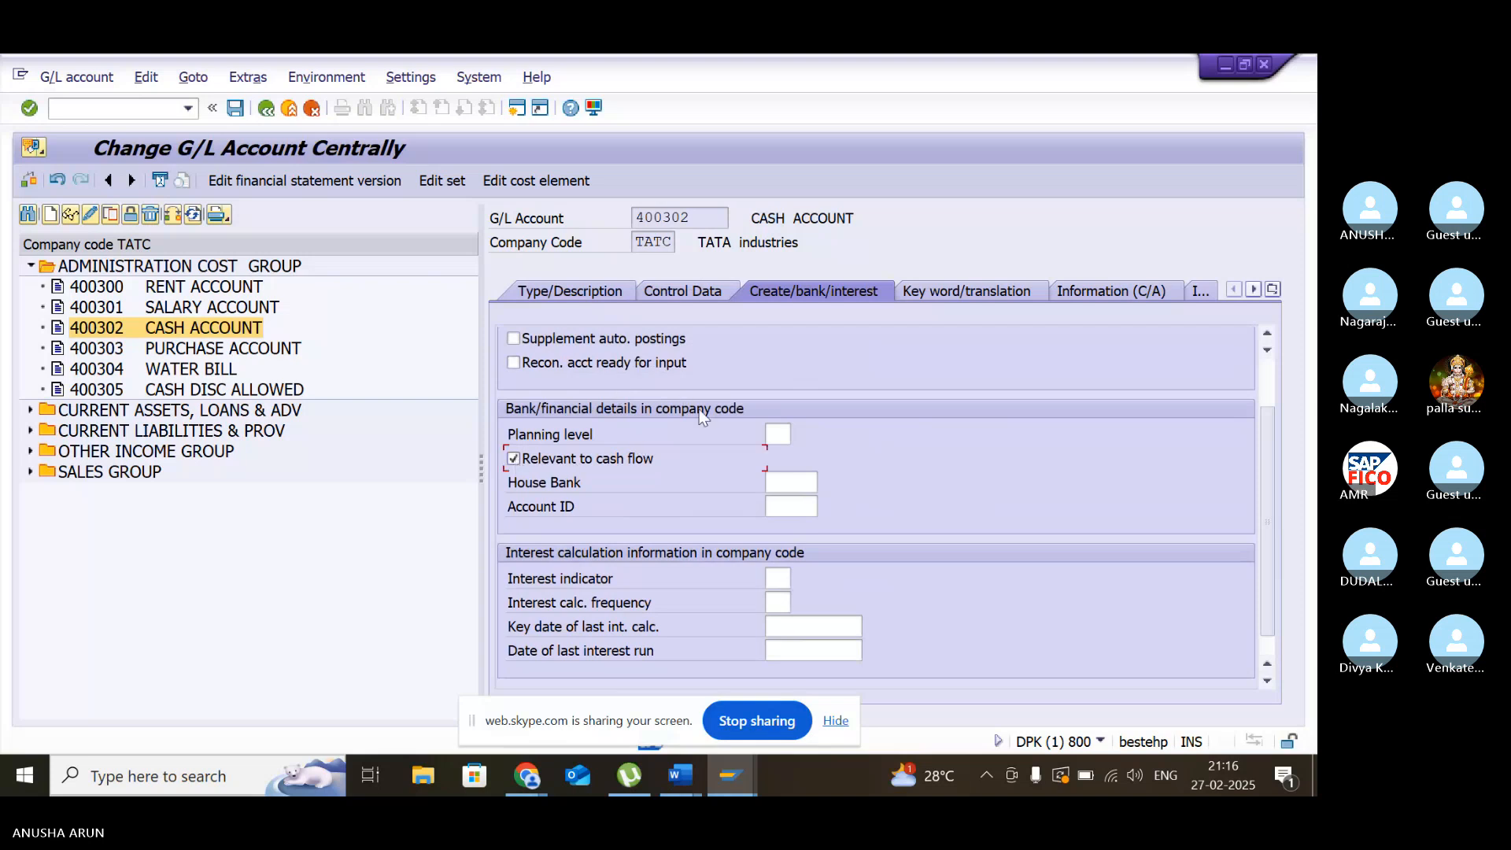
pyautogui.moveTo(729, 775)
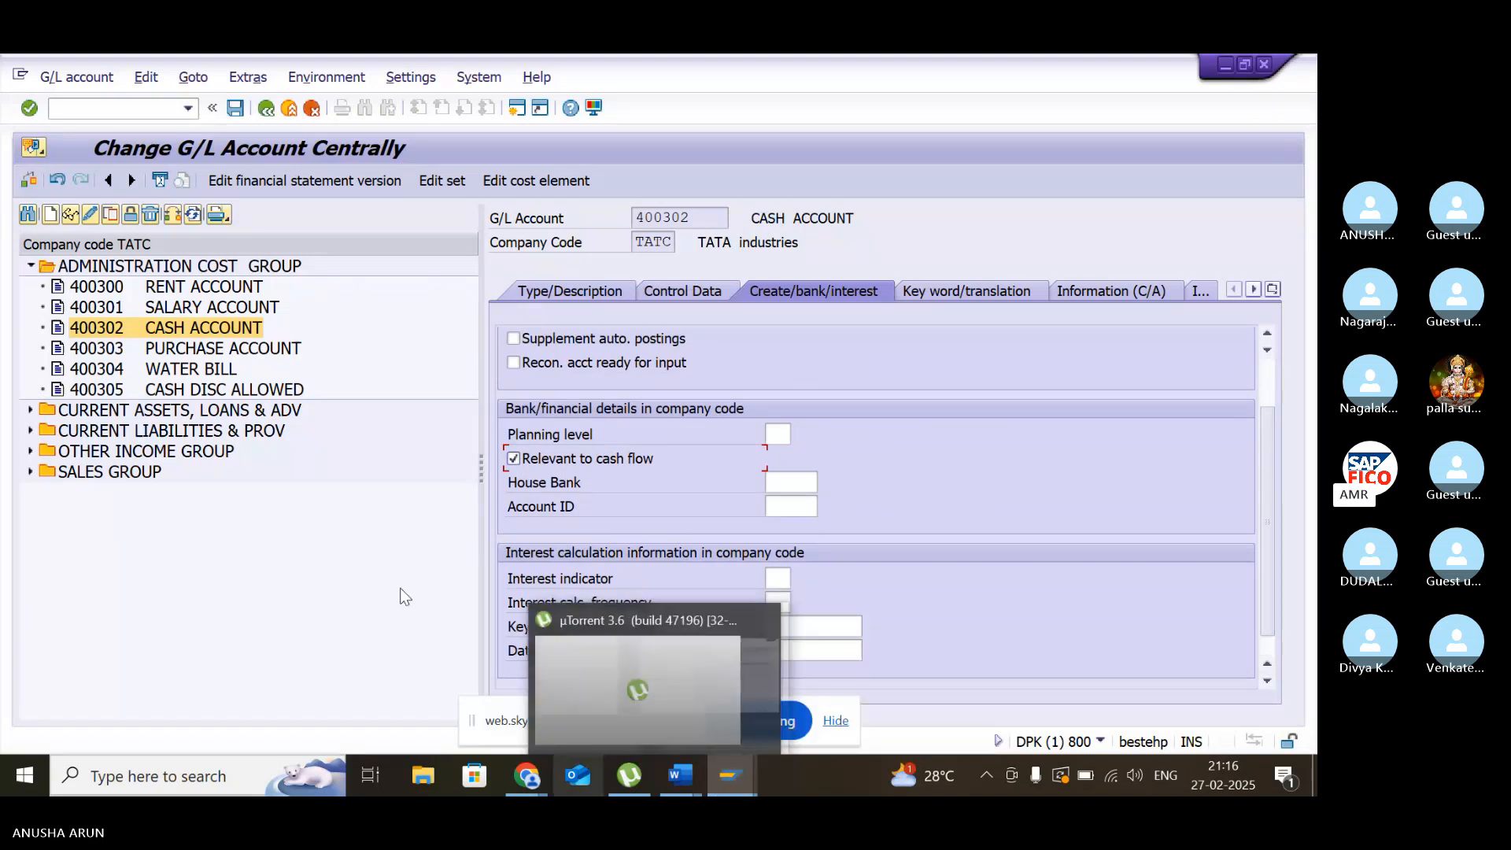
pyautogui.click(516, 108)
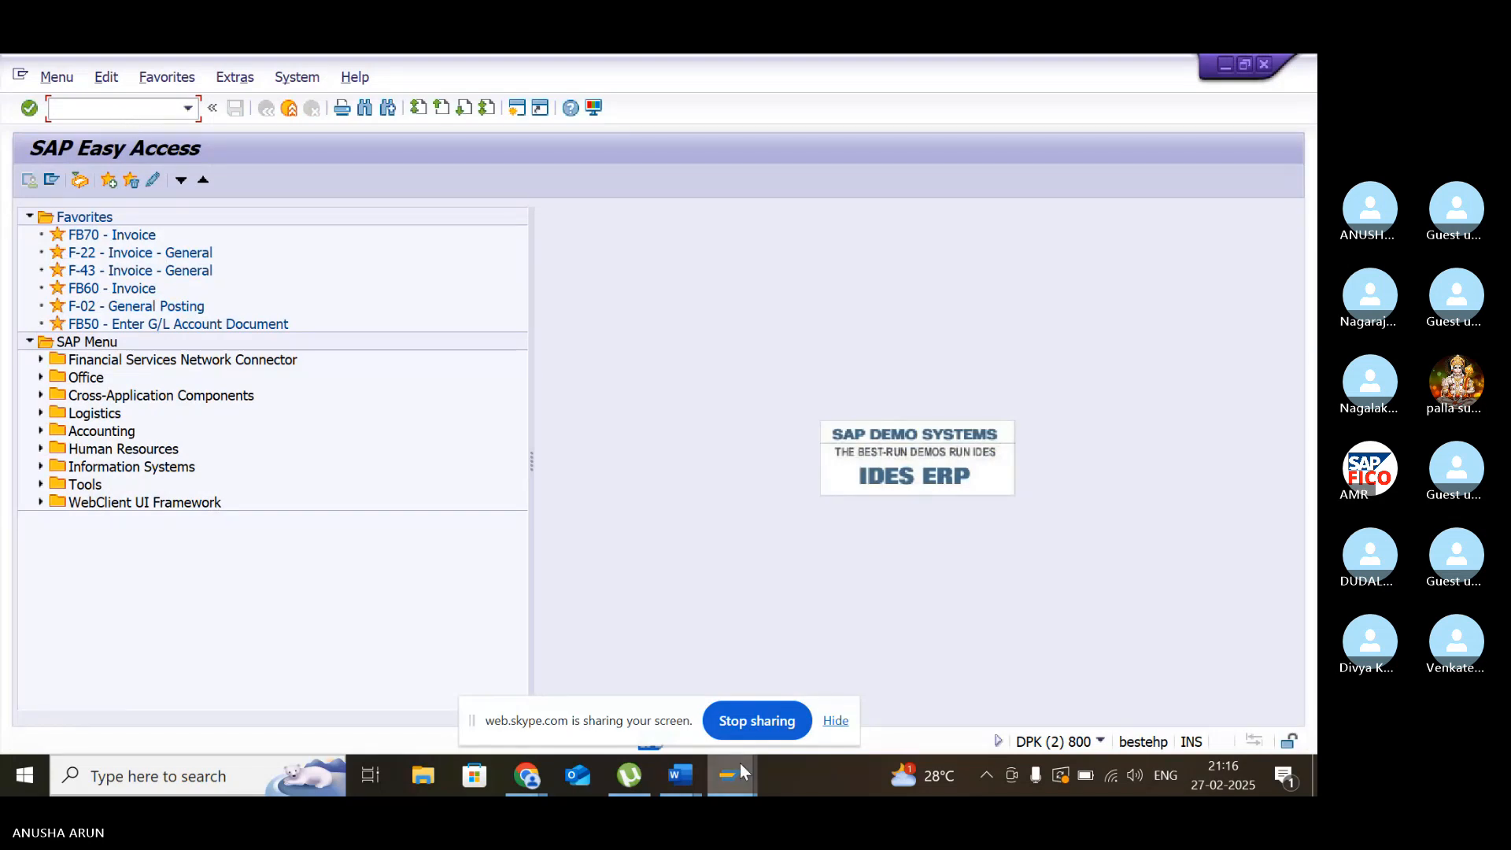
pyautogui.moveTo(740, 763)
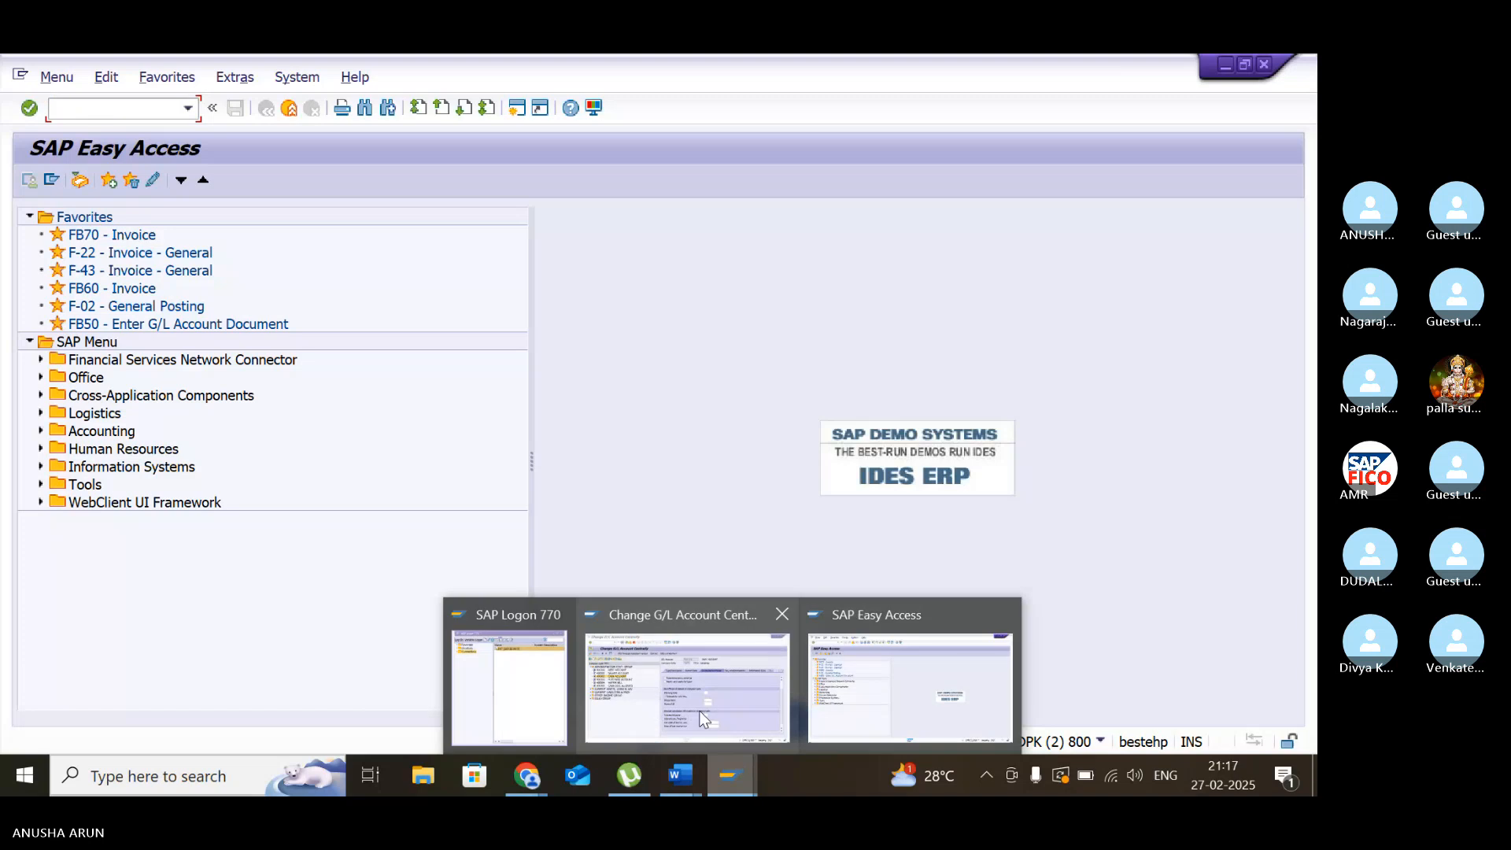
pyautogui.click(704, 717)
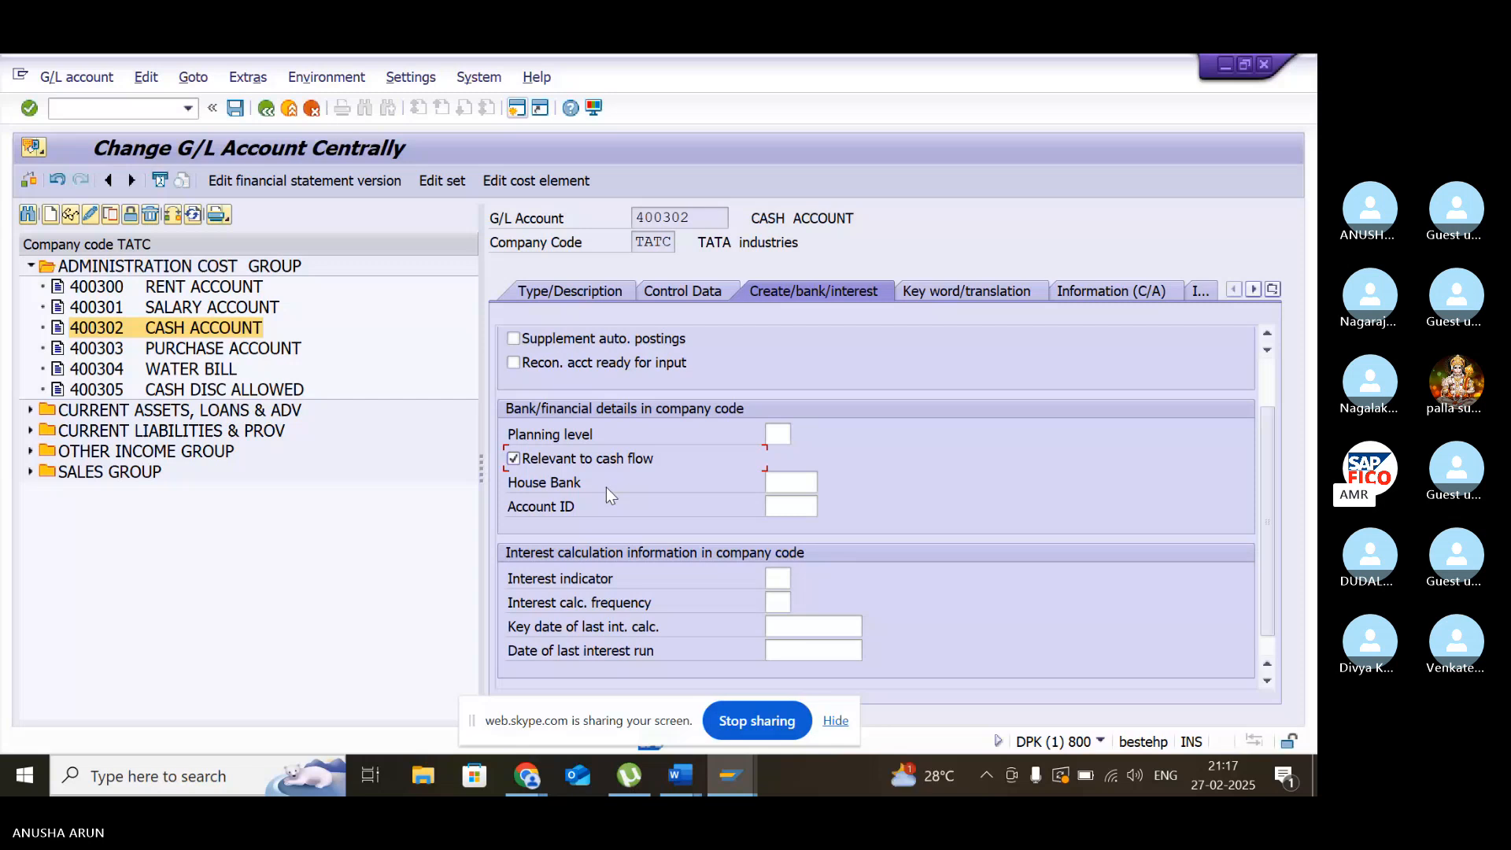
pyautogui.click(231, 109)
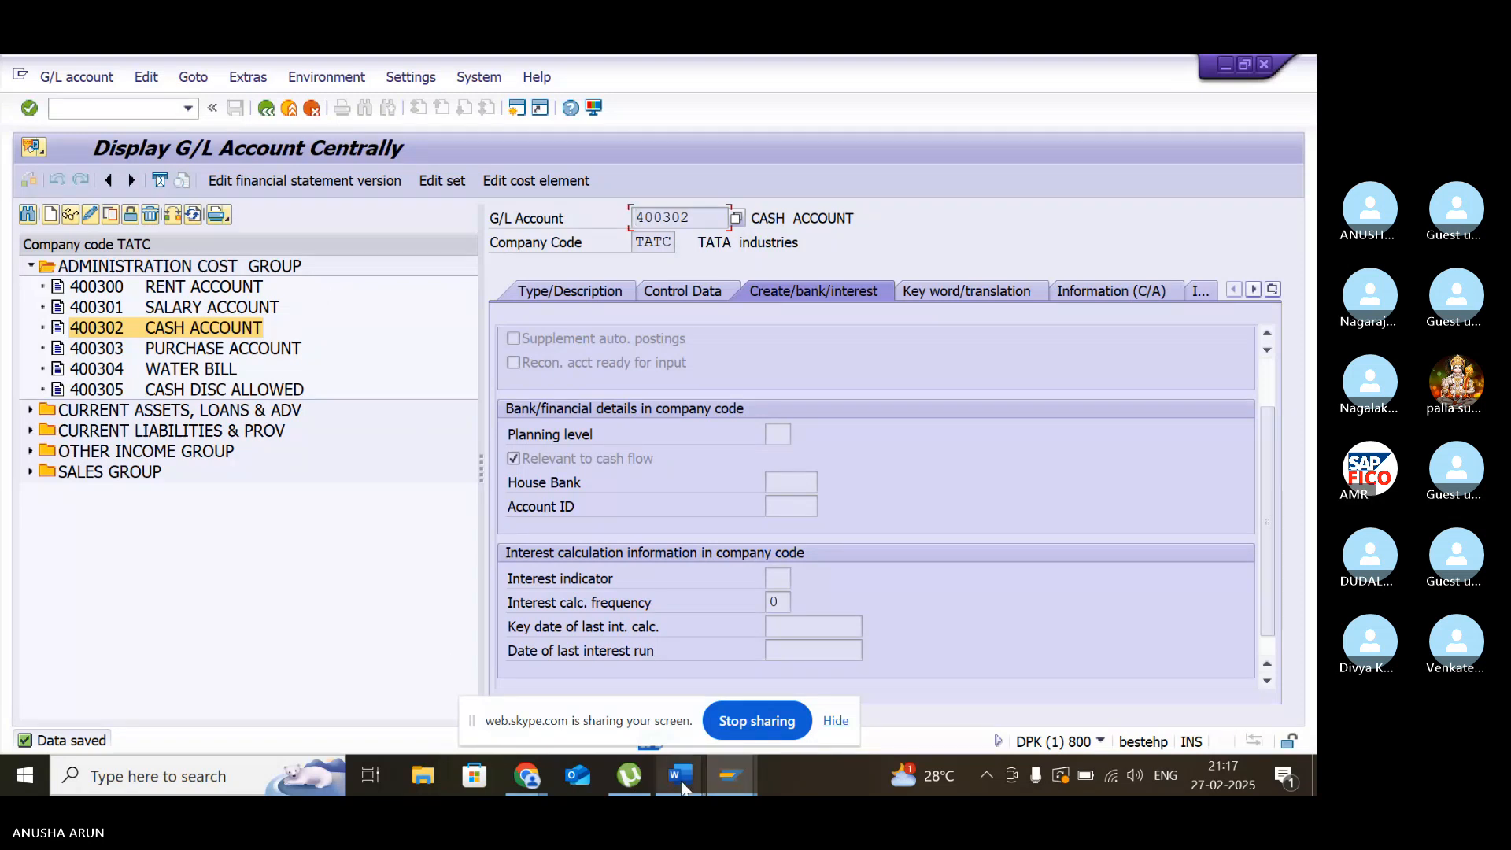
# - Switch to the SORT KEY document in Word to review the salary and cash account sort keys, and return to the G/L account display in SAP
pyautogui.moveTo(681, 786)
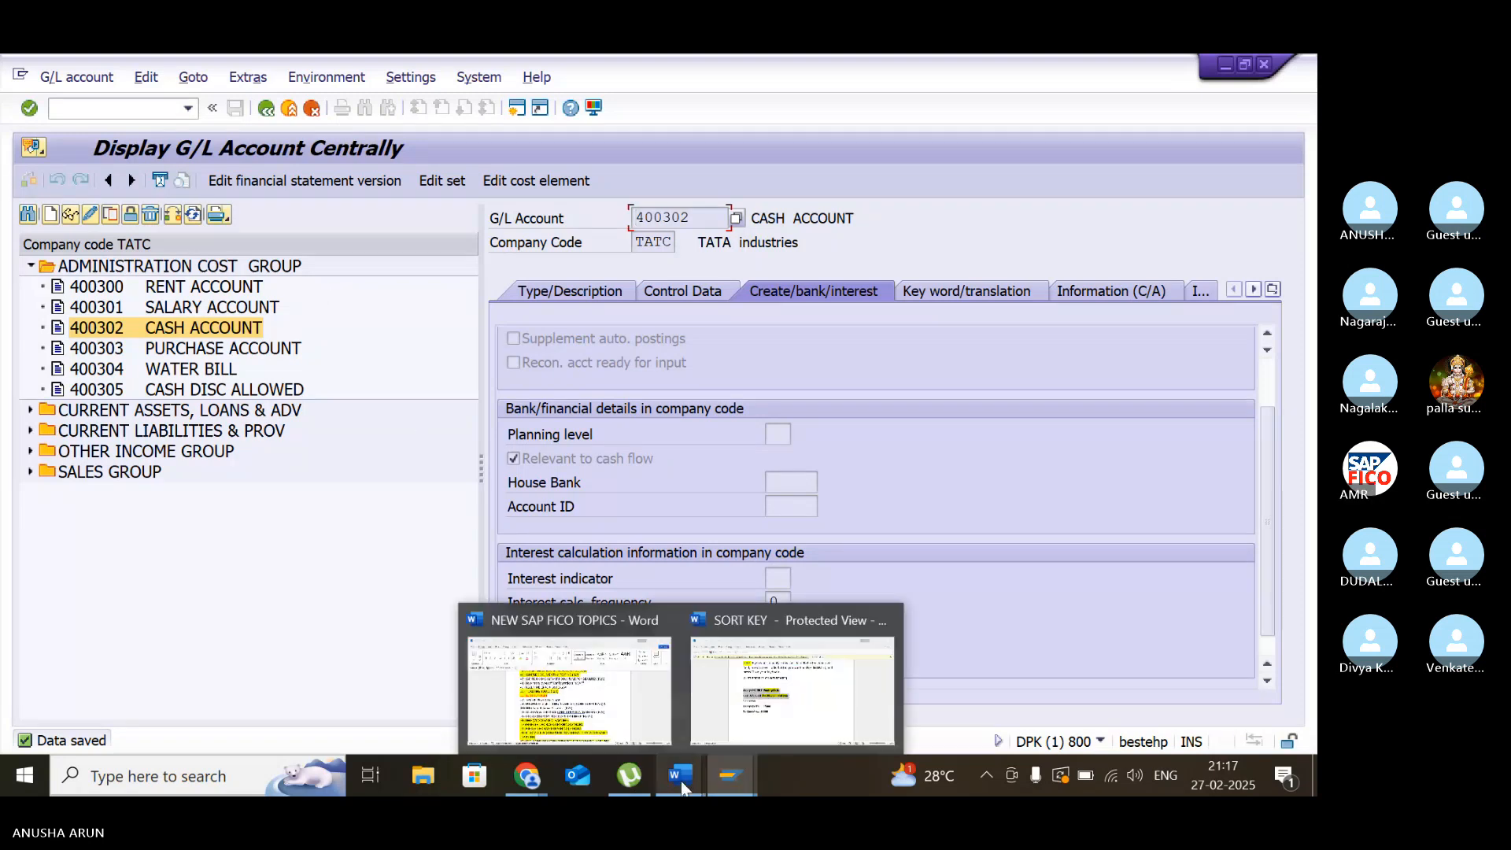
pyautogui.click(749, 716)
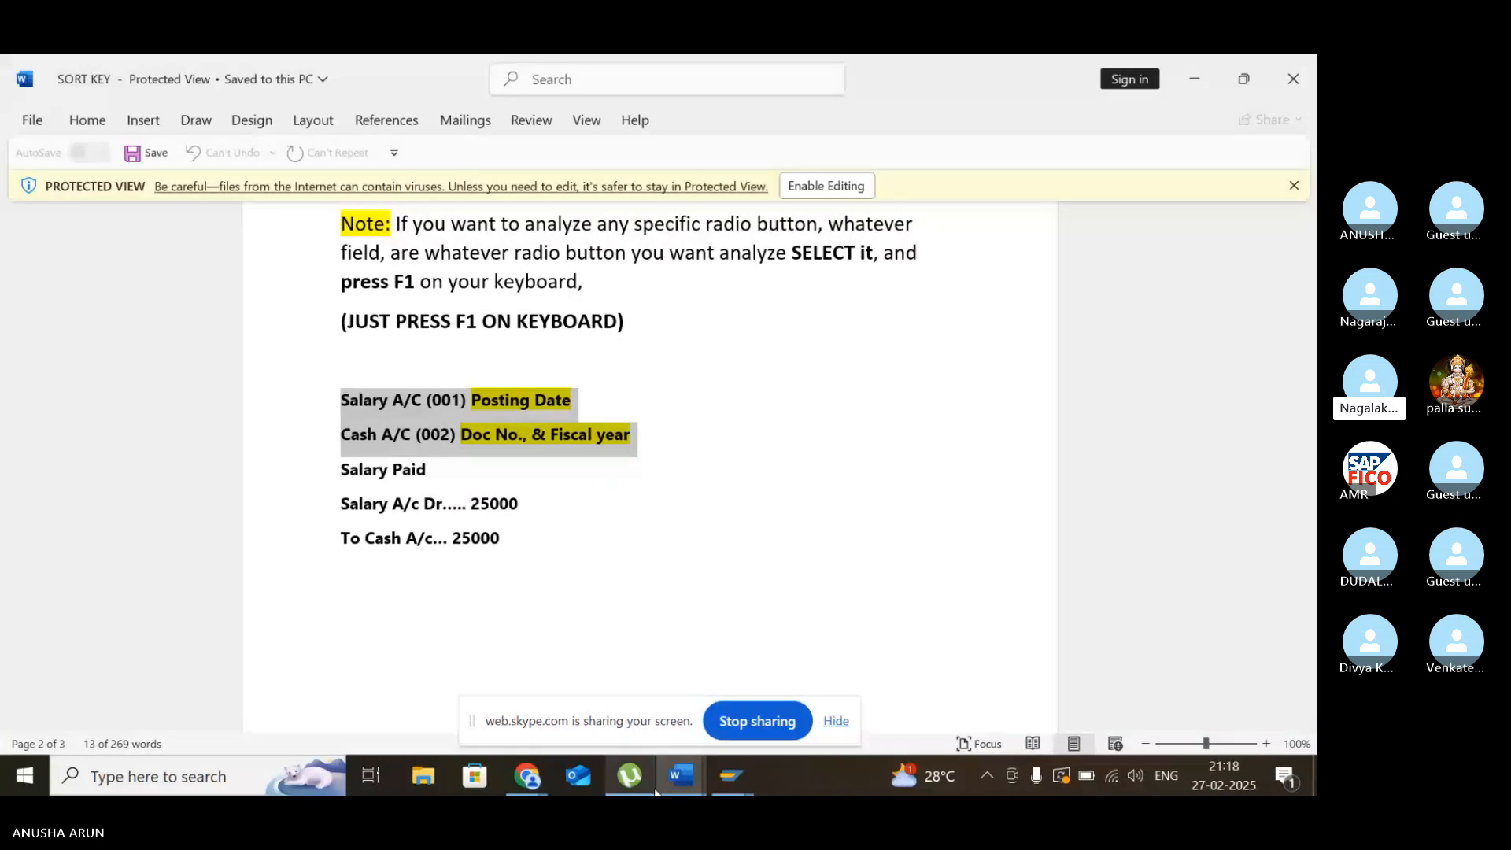
pyautogui.moveTo(740, 752)
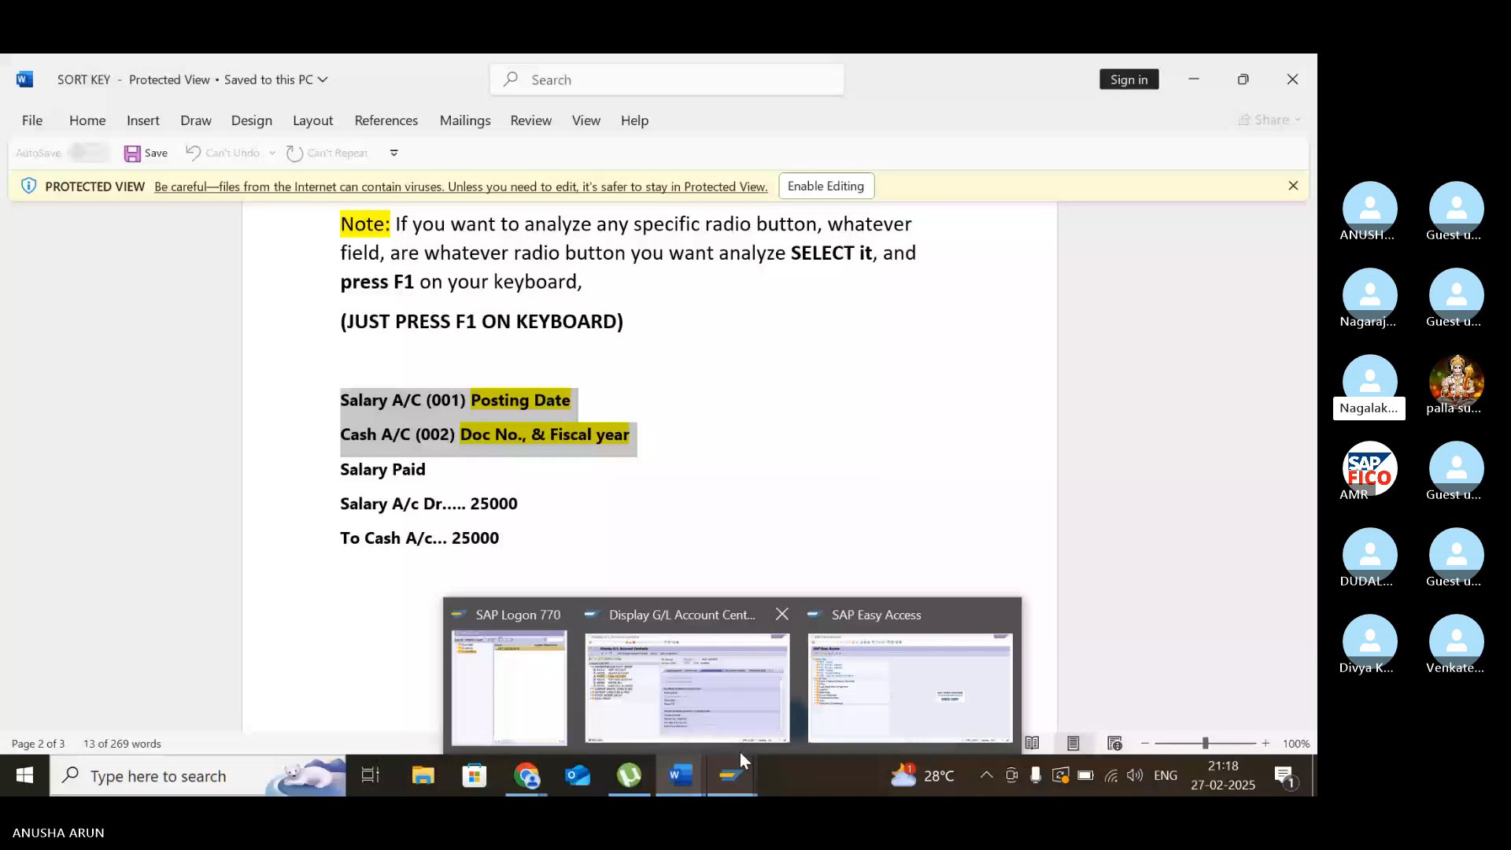
pyautogui.click(686, 686)
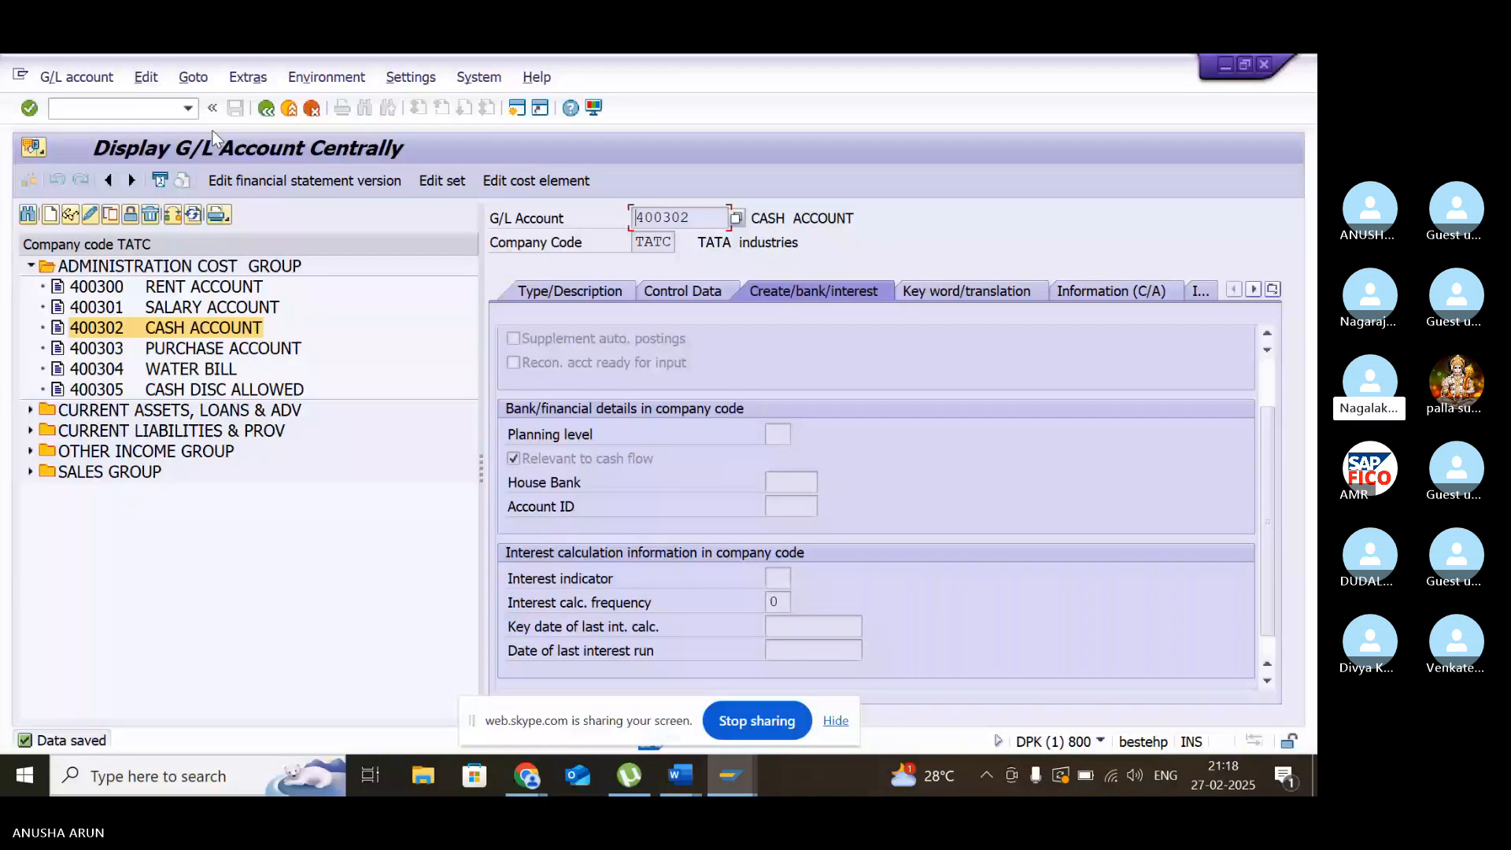
pyautogui.press('F3')
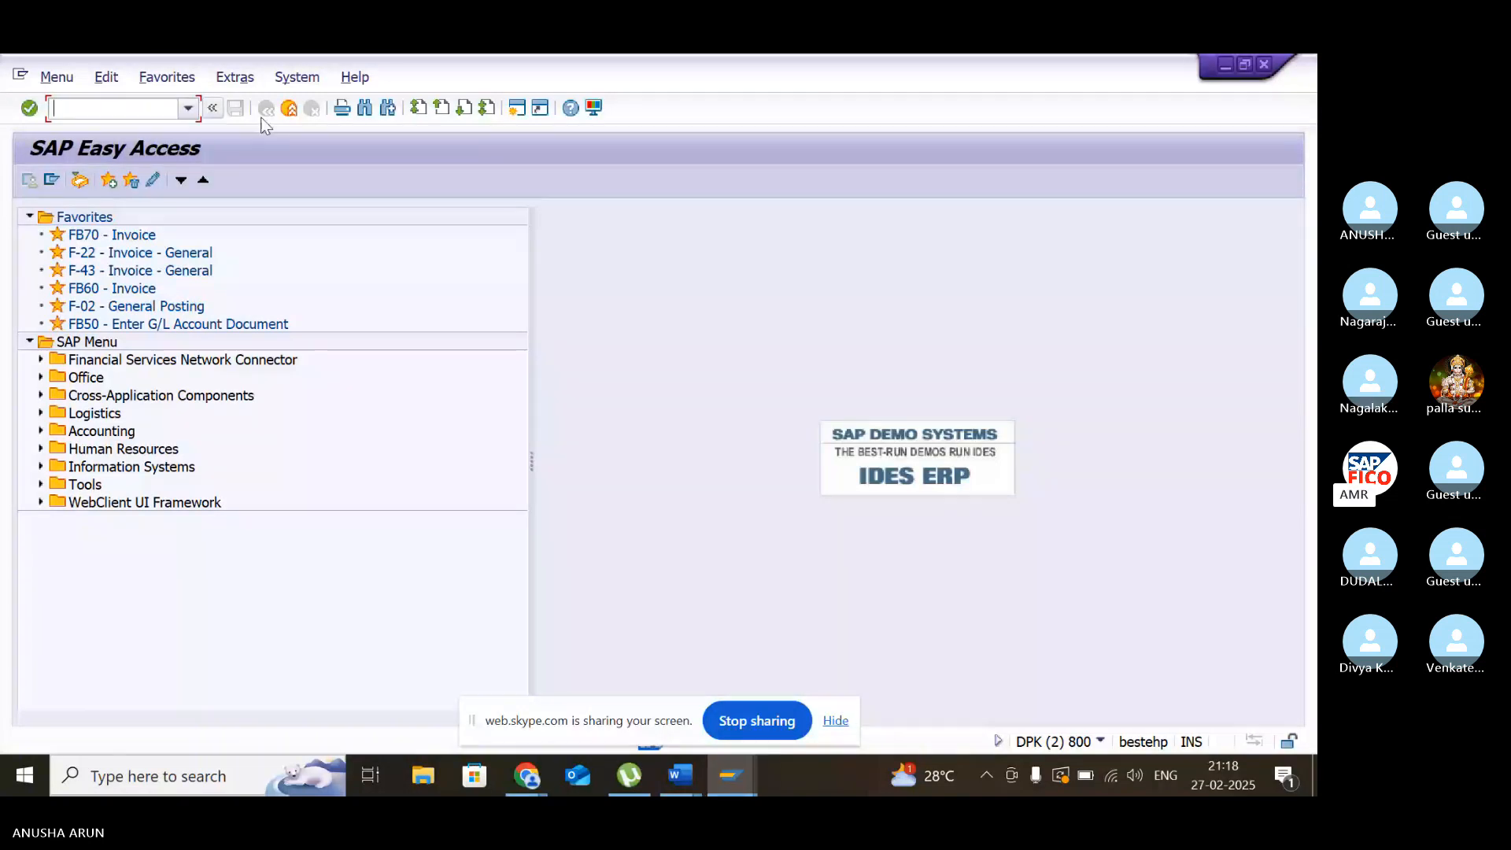
pyautogui.click(738, 787)
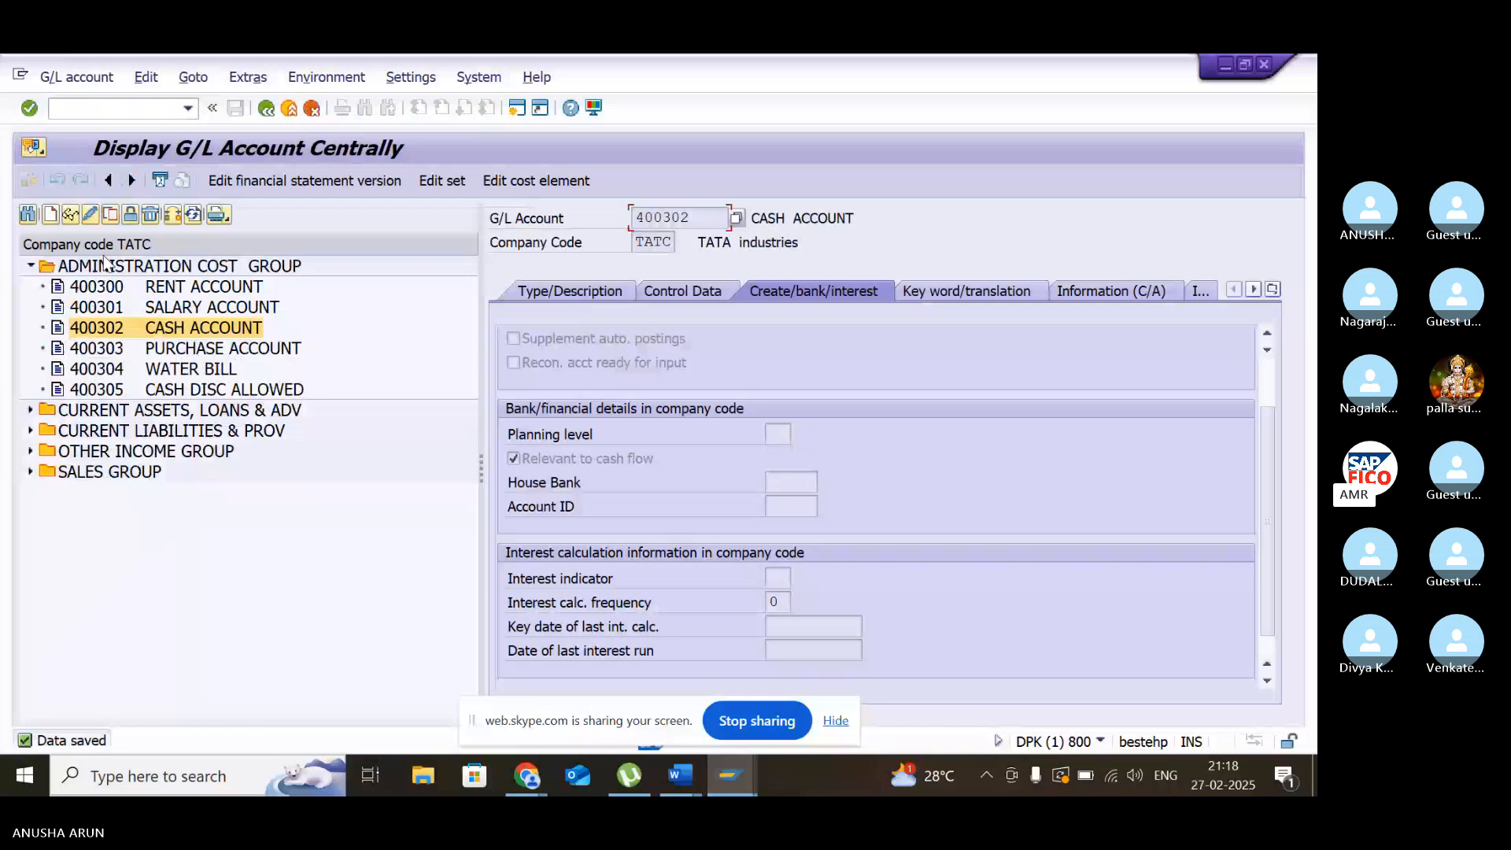
# - Start creating G/L account 200108 in company code TATC, following the existing numbers in CURRENT ASSETS, LOANS & ADV
pyautogui.click(30, 410)
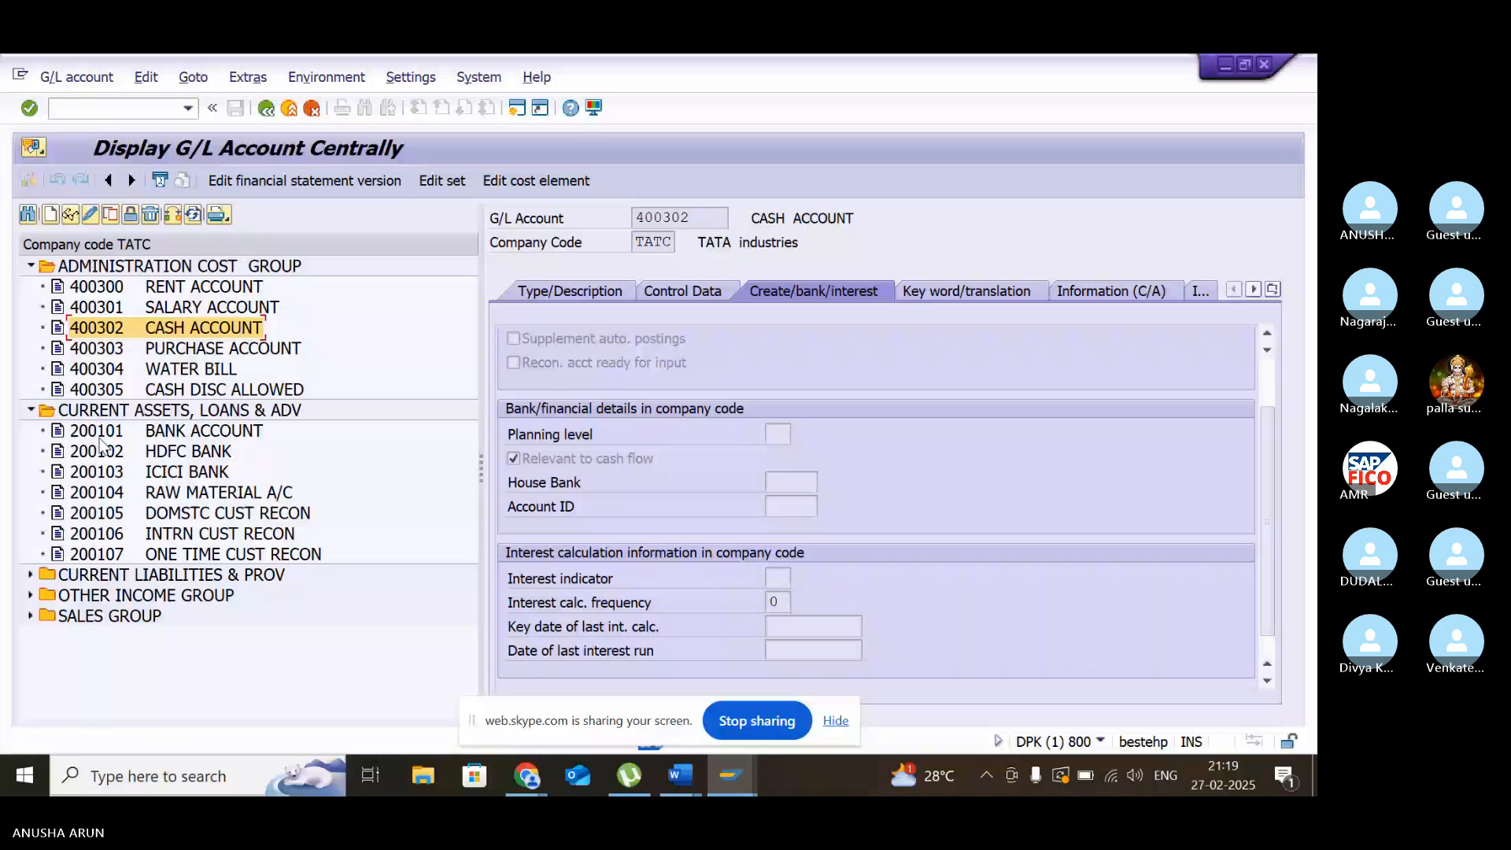
pyautogui.click(50, 215)
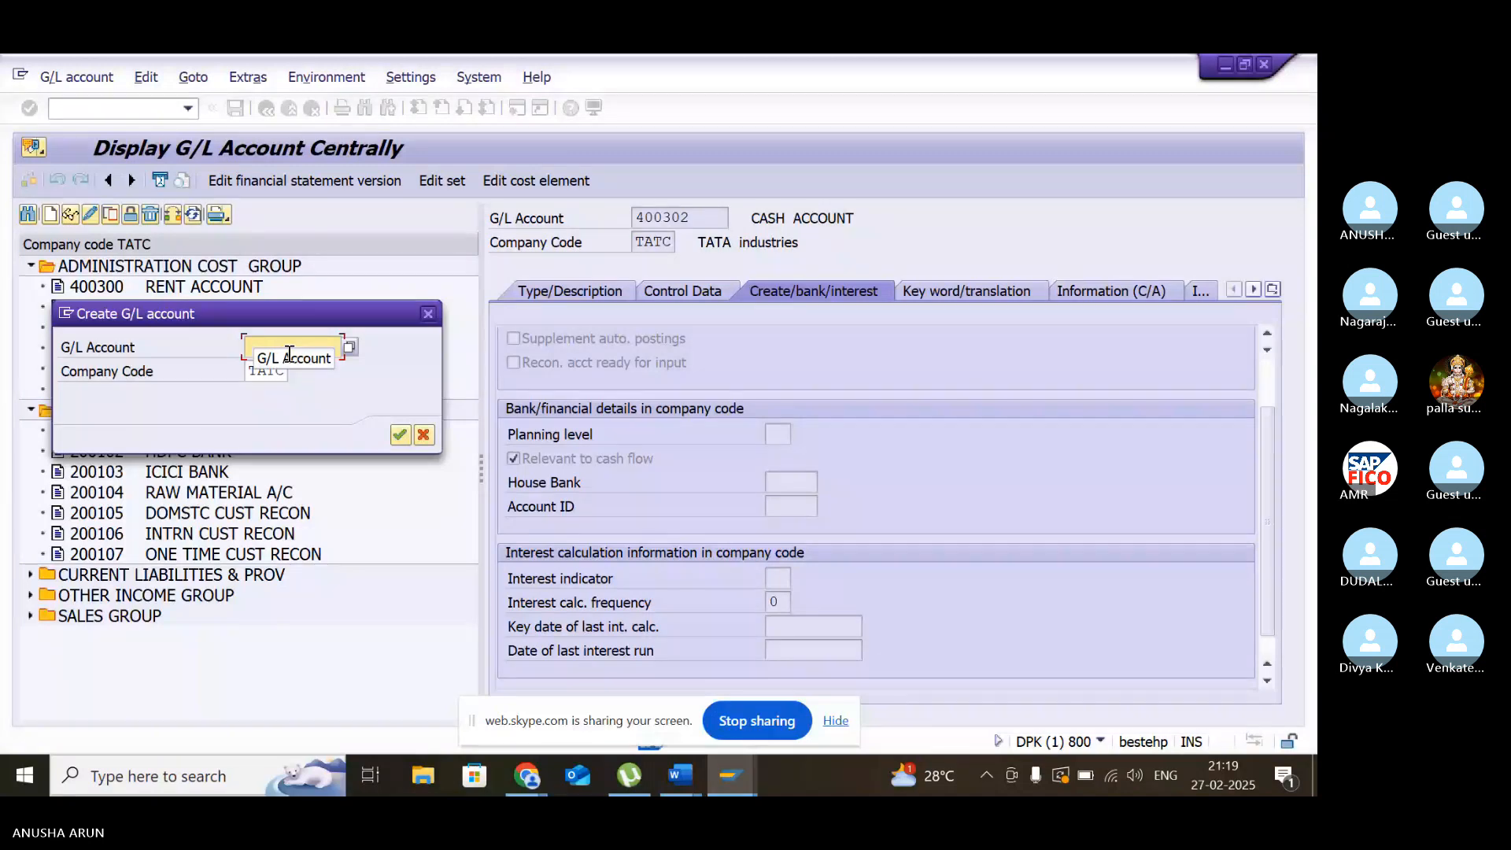
pyautogui.write('200108')
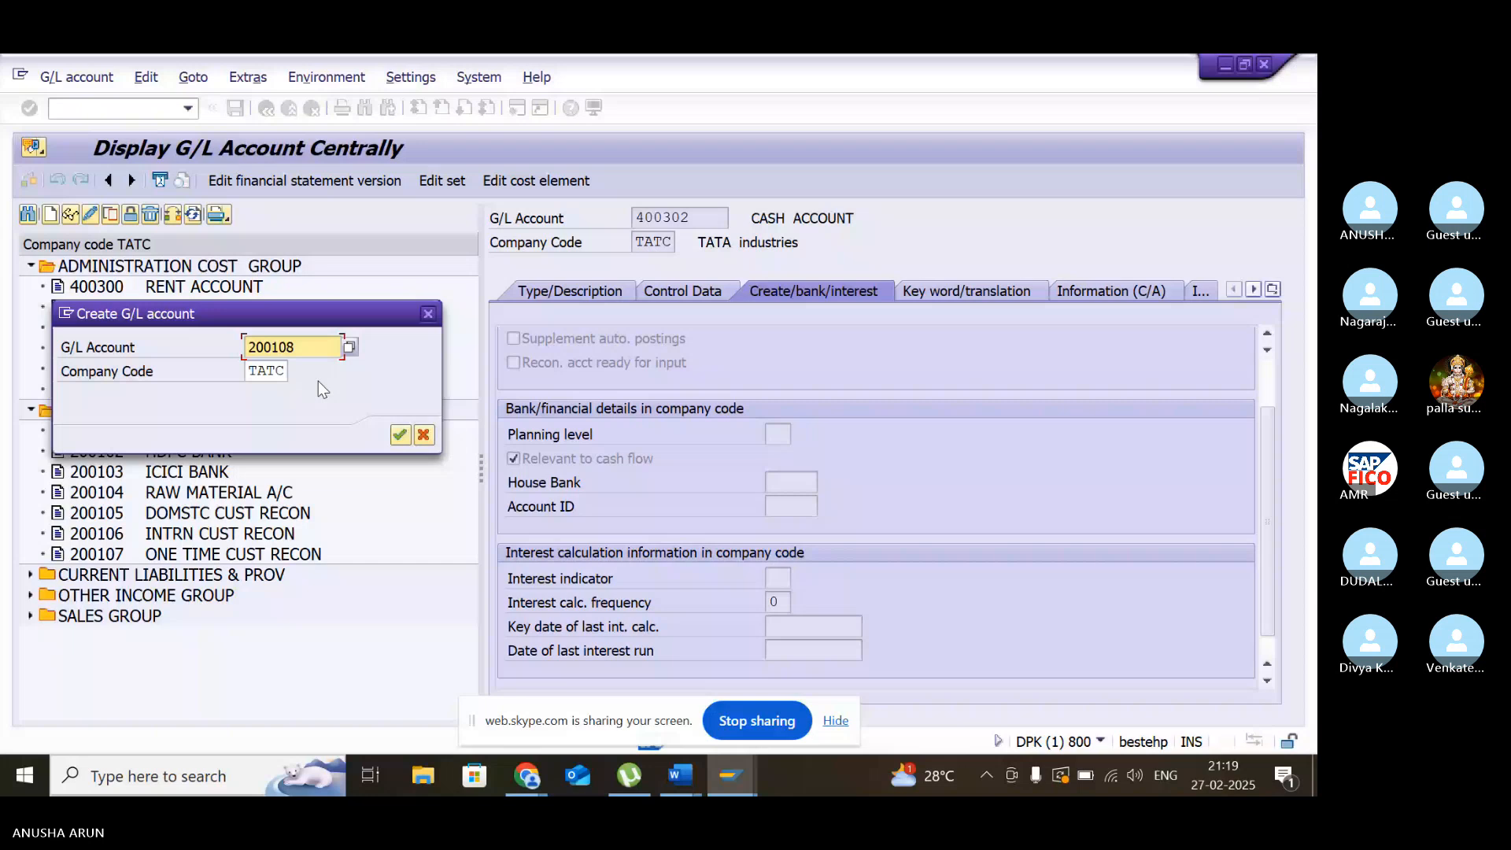
pyautogui.press('Return')
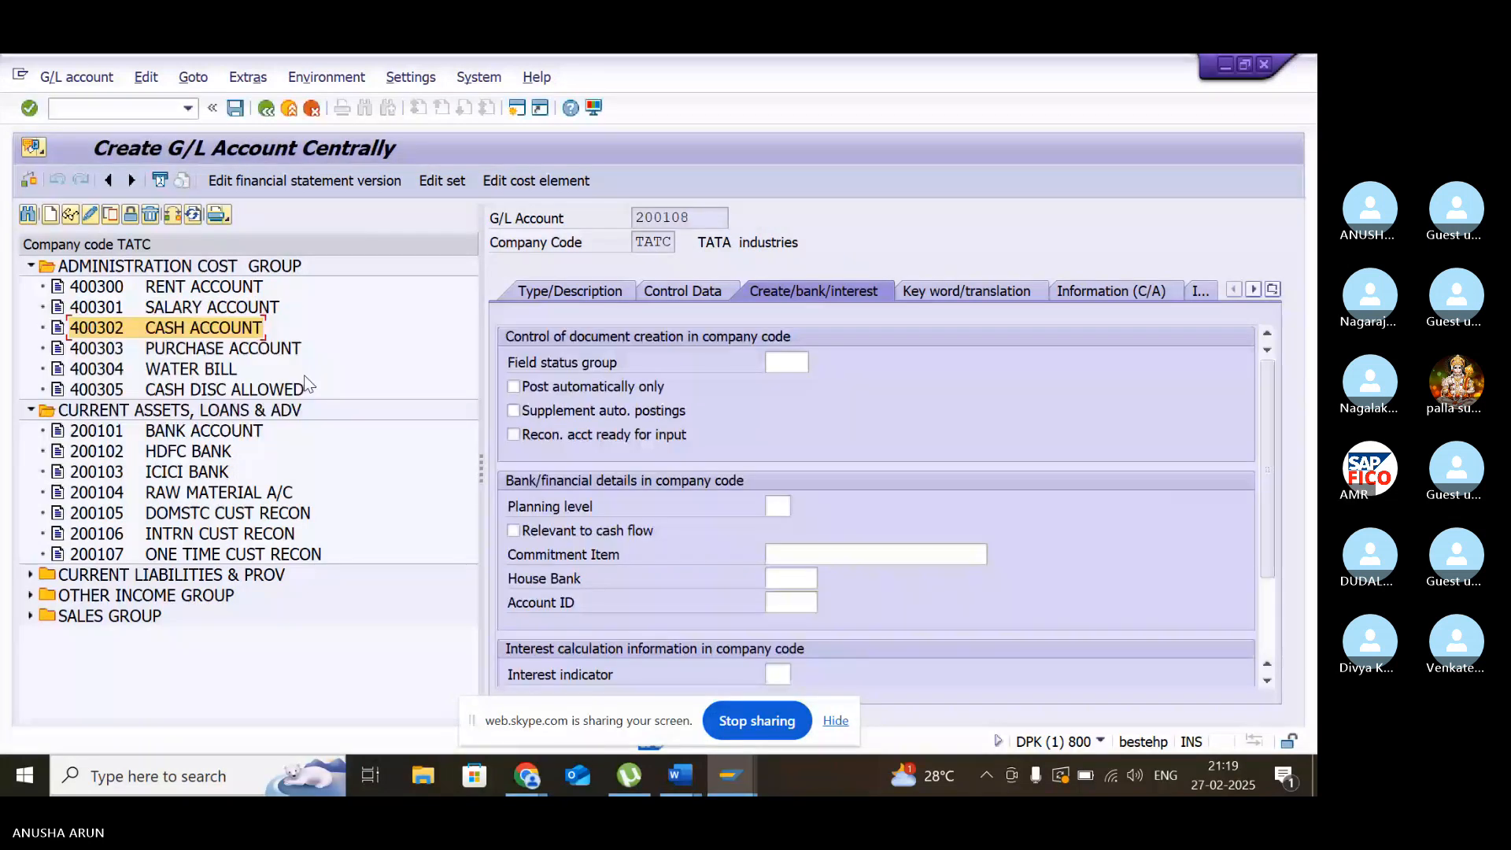
# - Define account 200108 as a balance sheet account in group CURRENT ASSETS, LOANS & ADV with short text CASH ACCOUNT
pyautogui.click(569, 290)
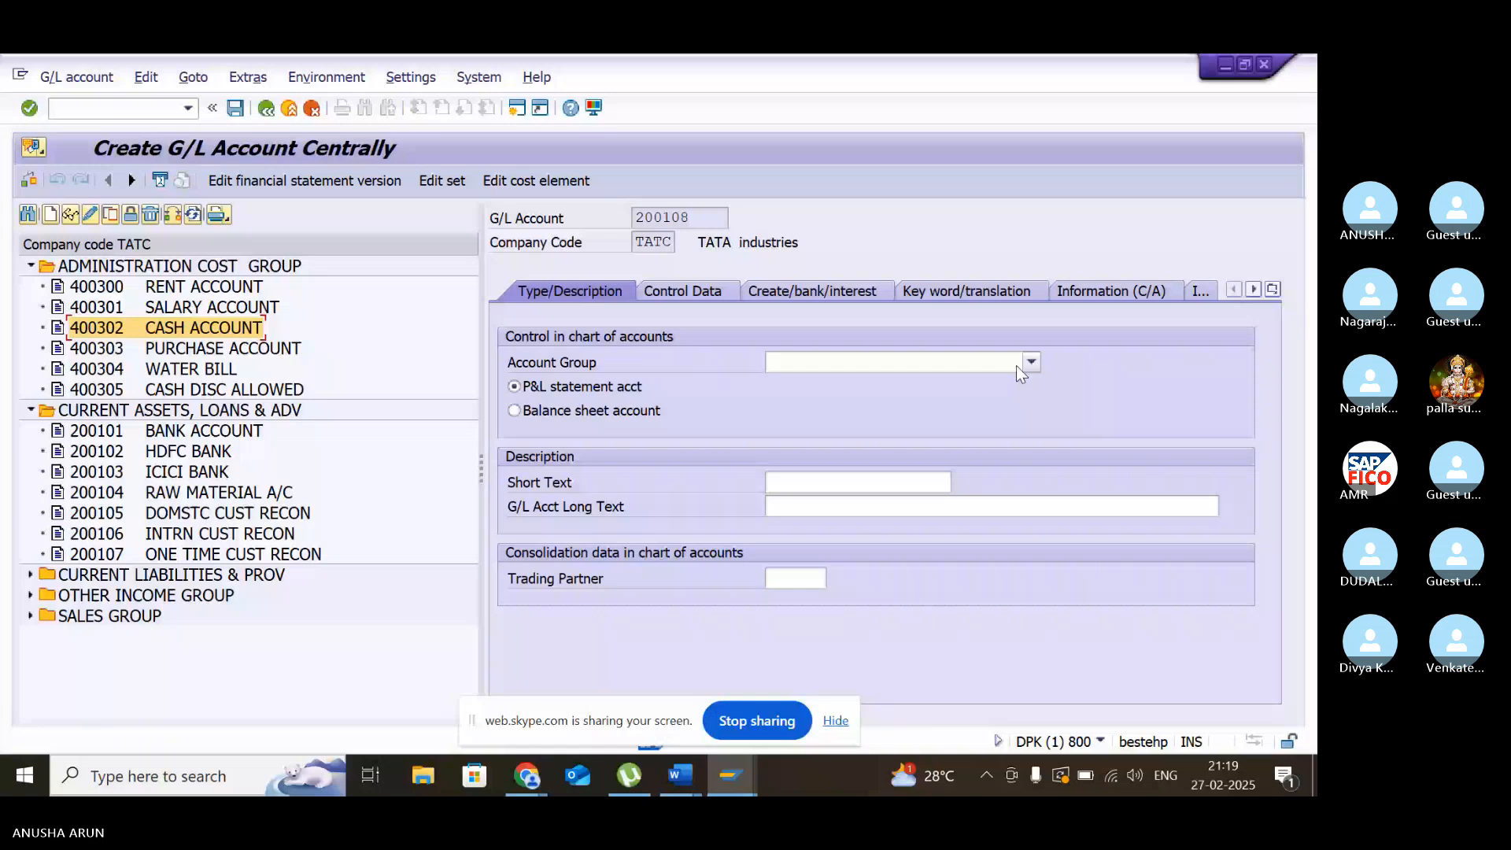
pyautogui.click(1019, 365)
pyautogui.click(929, 417)
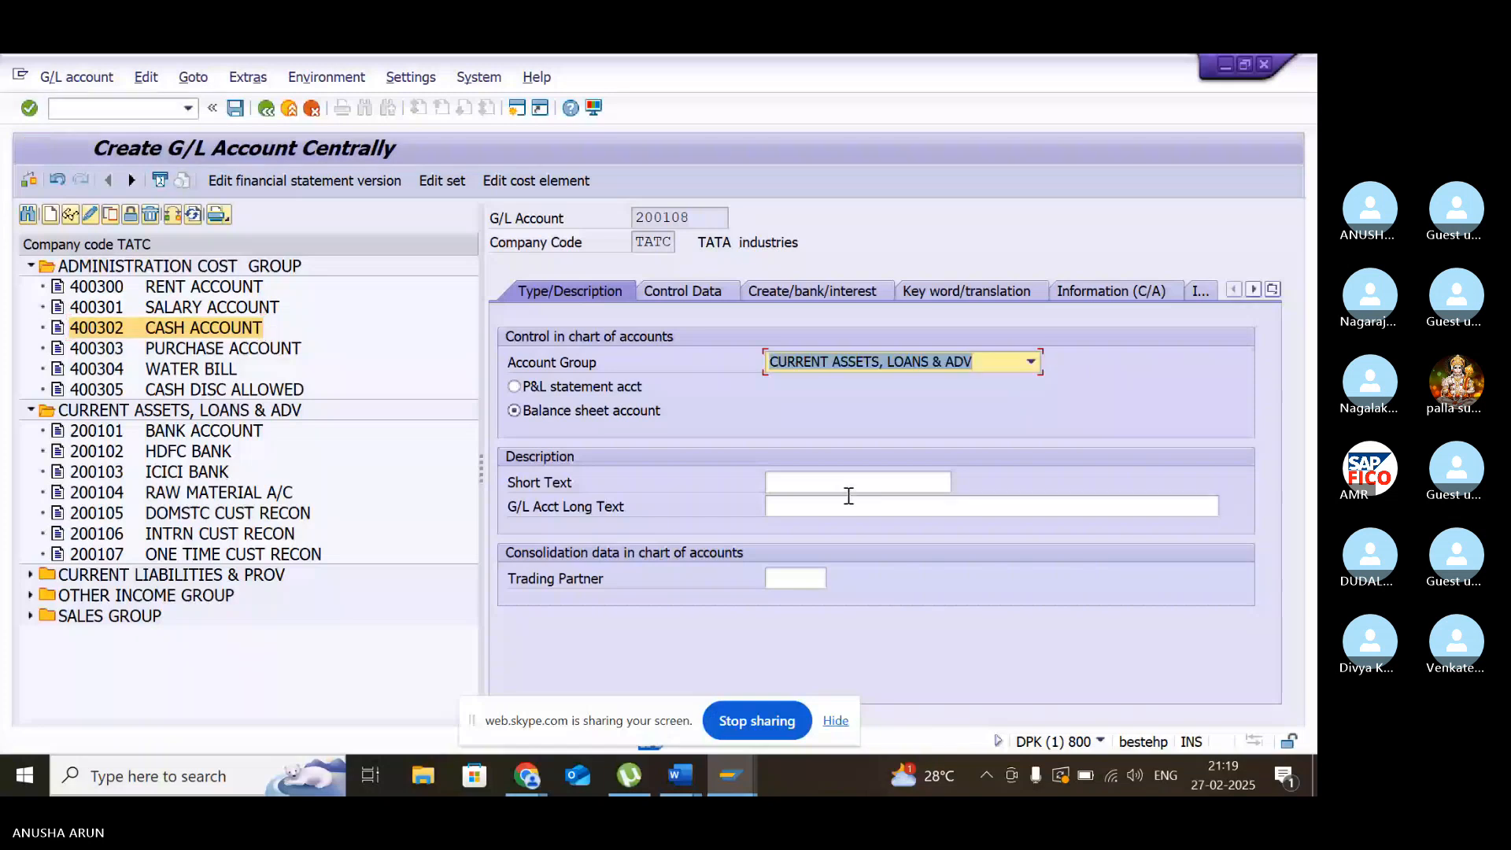
pyautogui.click(864, 490)
pyautogui.write('CAS')
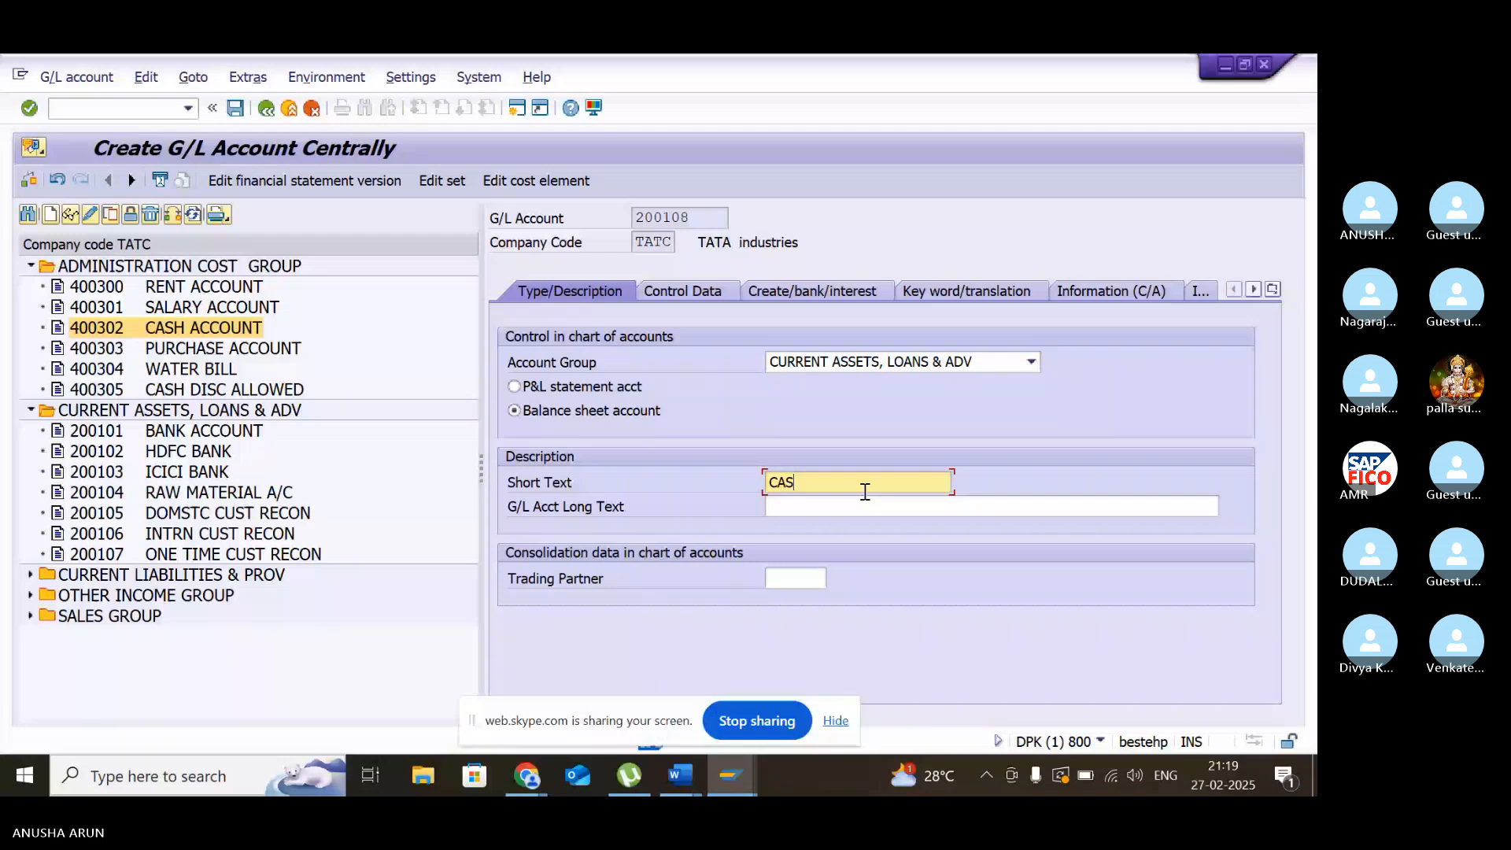
pyautogui.write('H ACCOUNT')
pyautogui.click(896, 509)
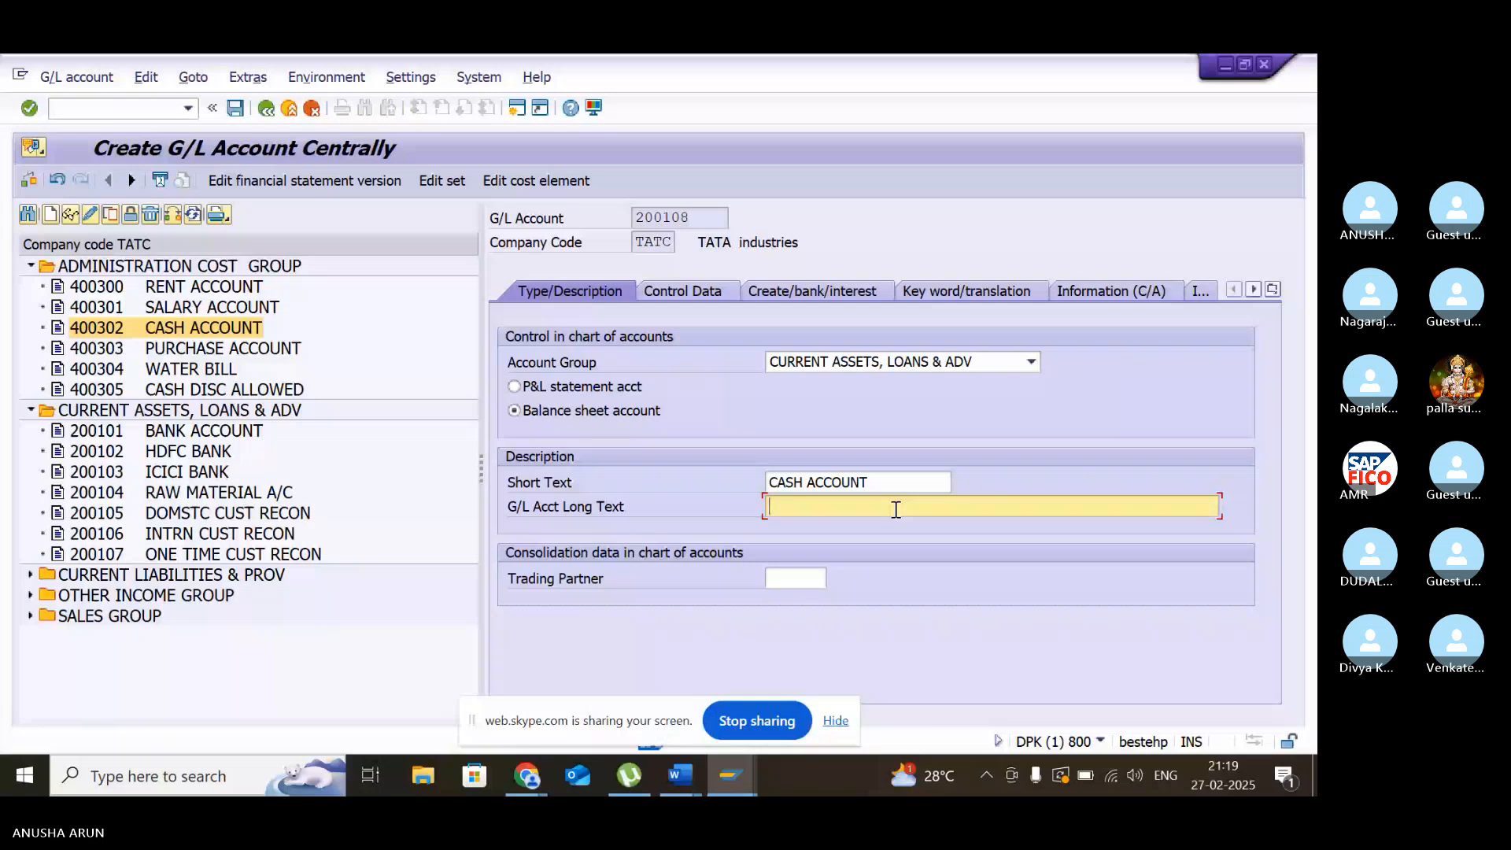
# - Enable line item display and enter the sort key in the control data of account 200108
pyautogui.click(703, 293)
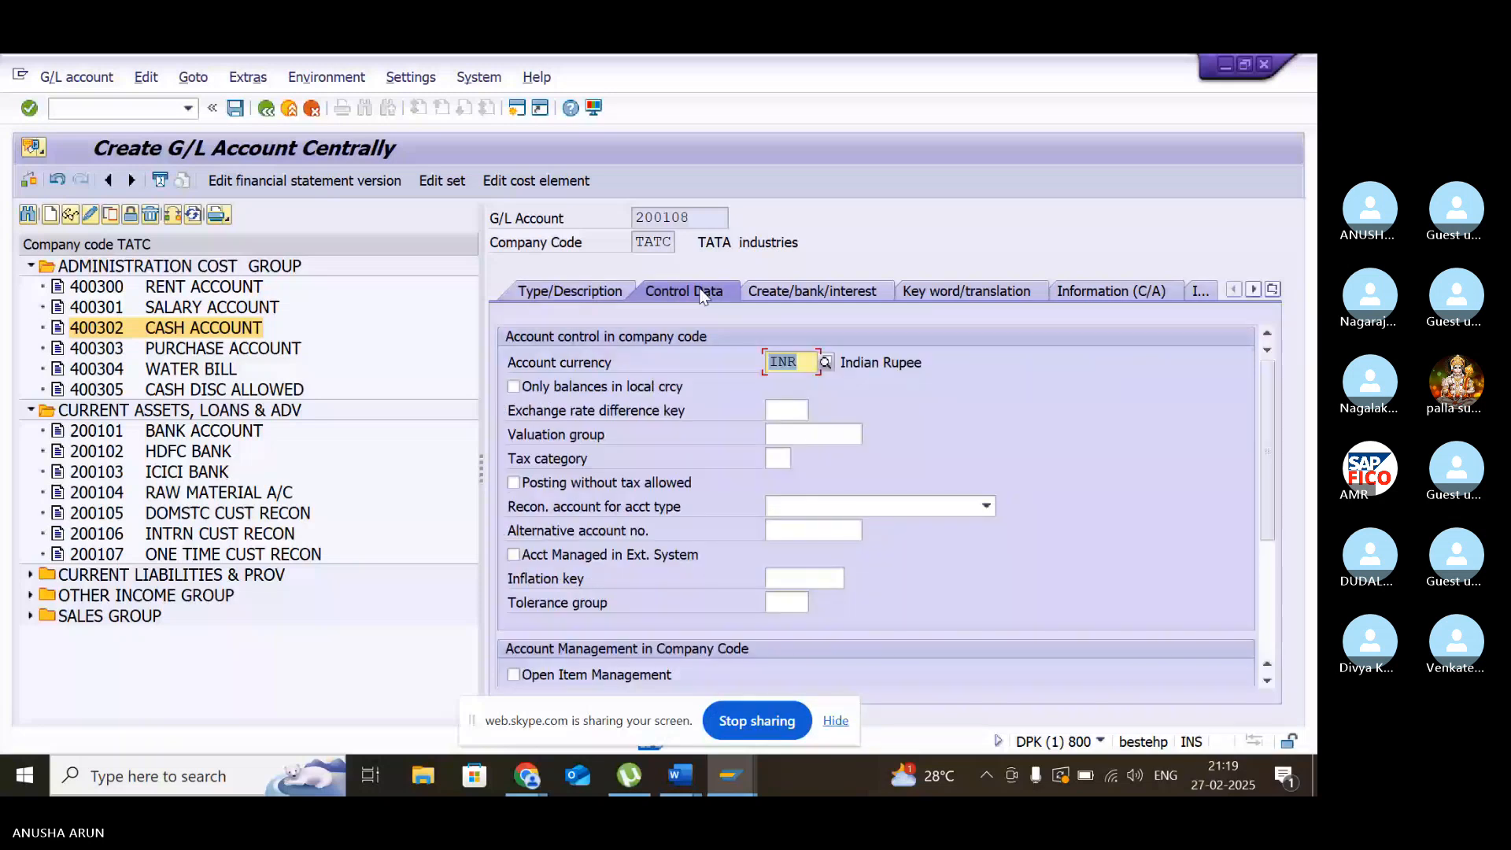
pyautogui.scroll(-3, 938, 563)
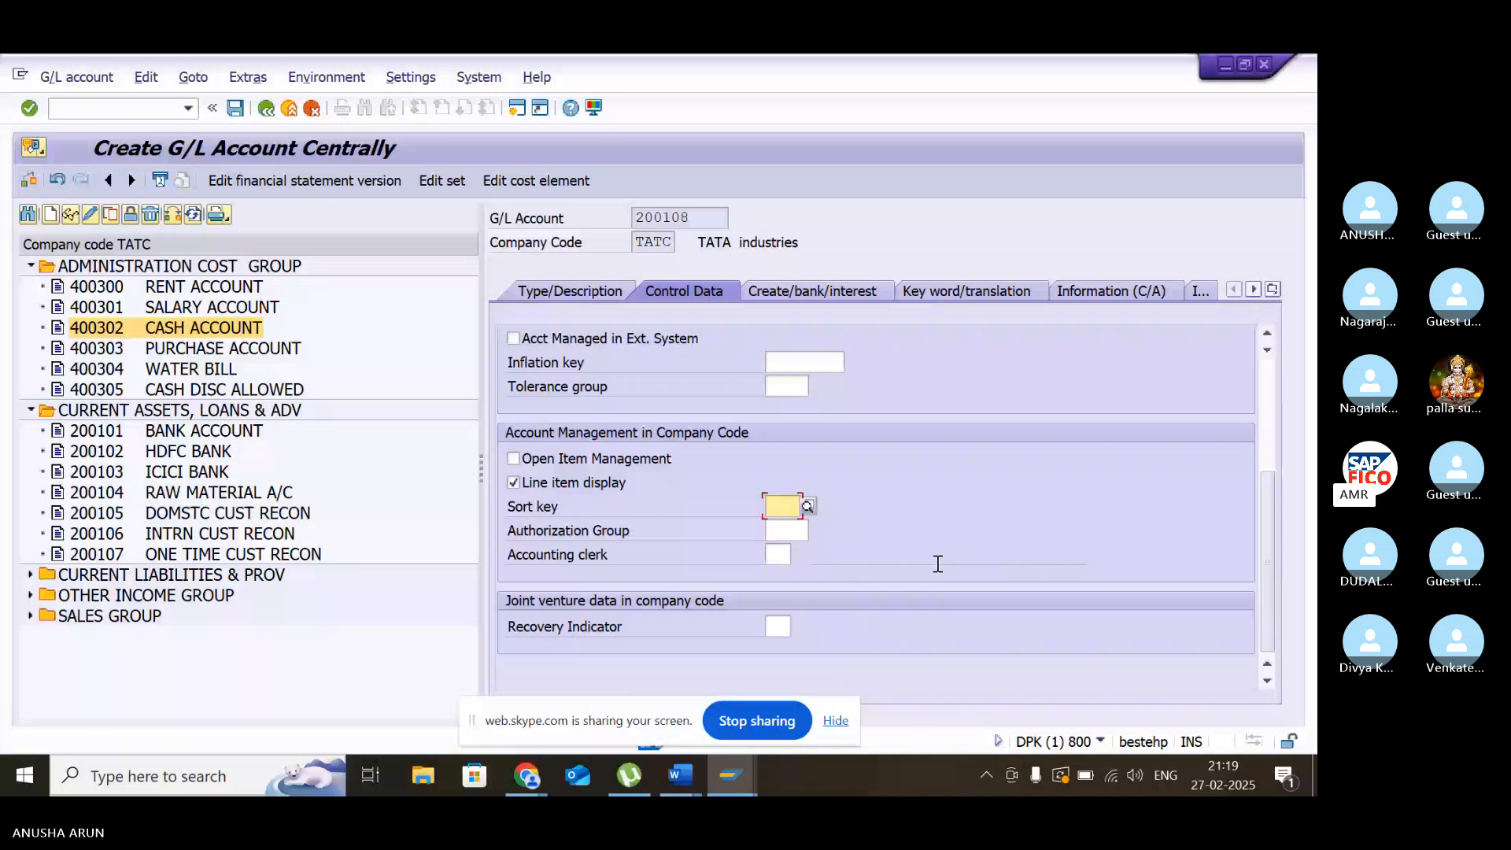
pyautogui.write('00')
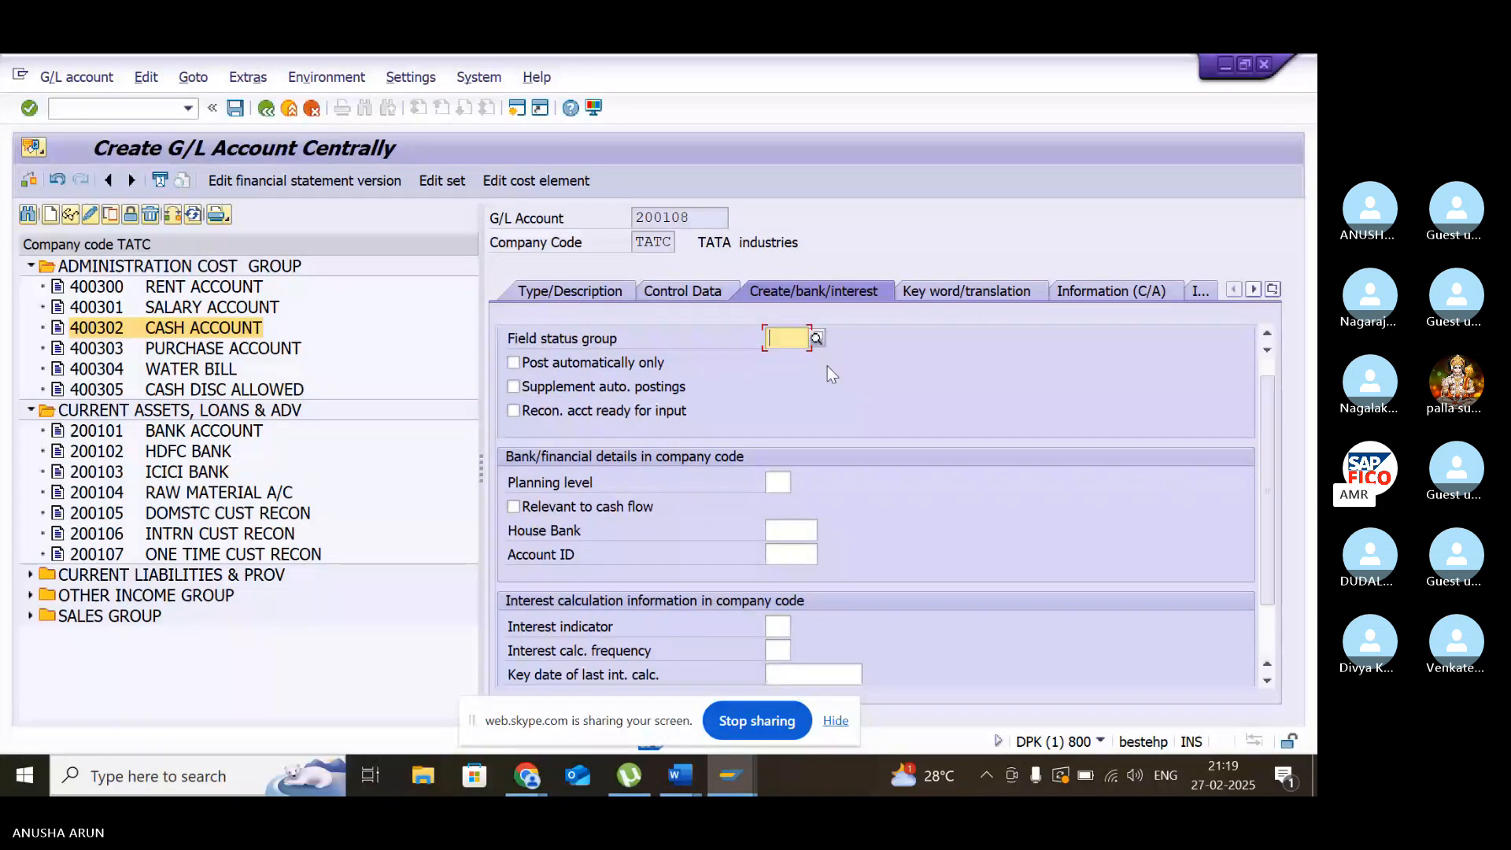
# - Set field status group G001, mark account 200108 as relevant to cash flow, and save it despite the local currency warning
pyautogui.write('G001')
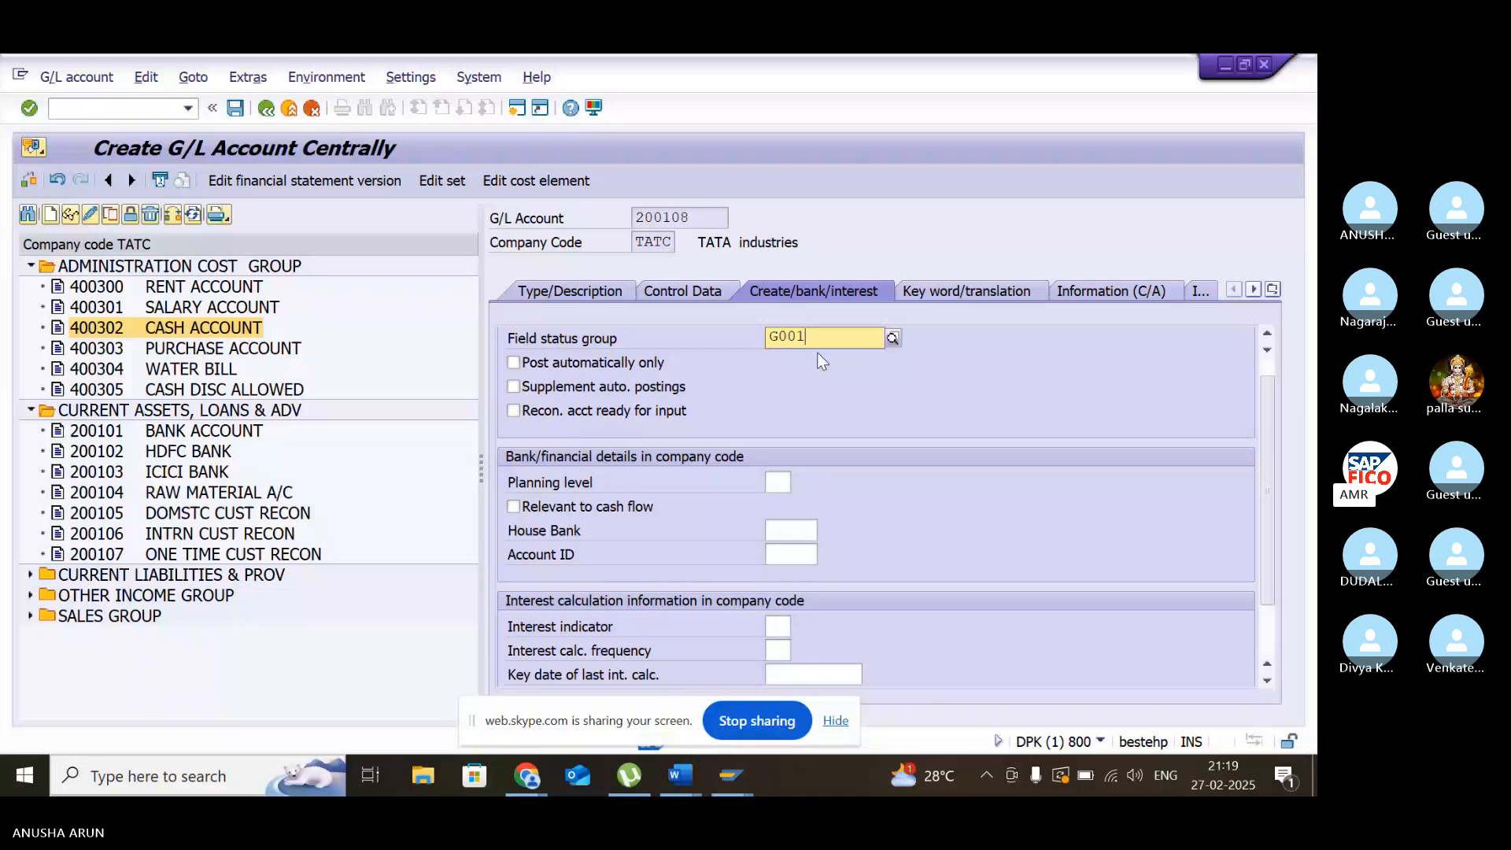
pyautogui.click(513, 506)
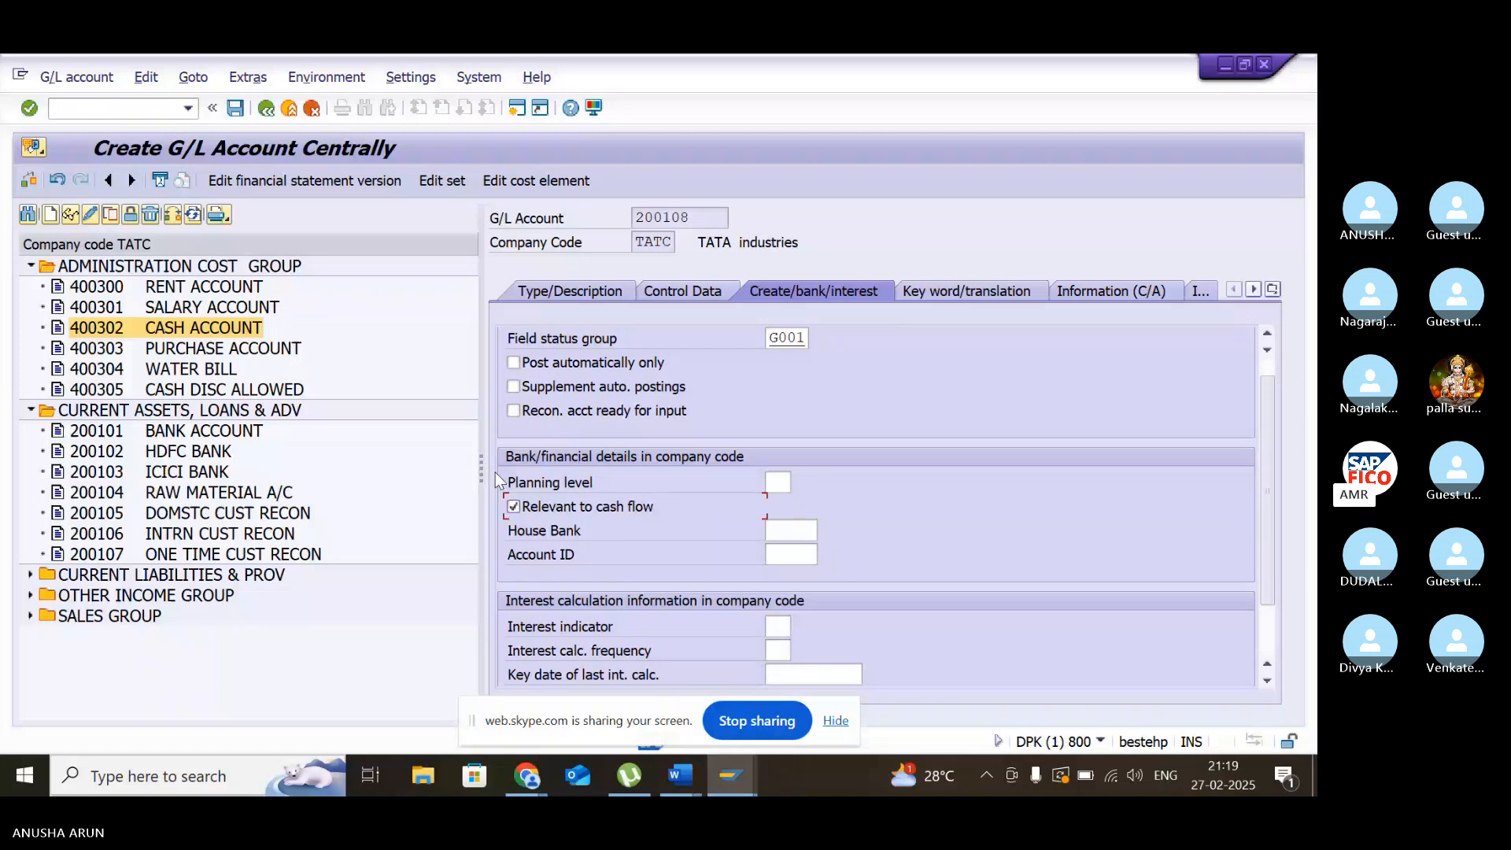
pyautogui.click(235, 109)
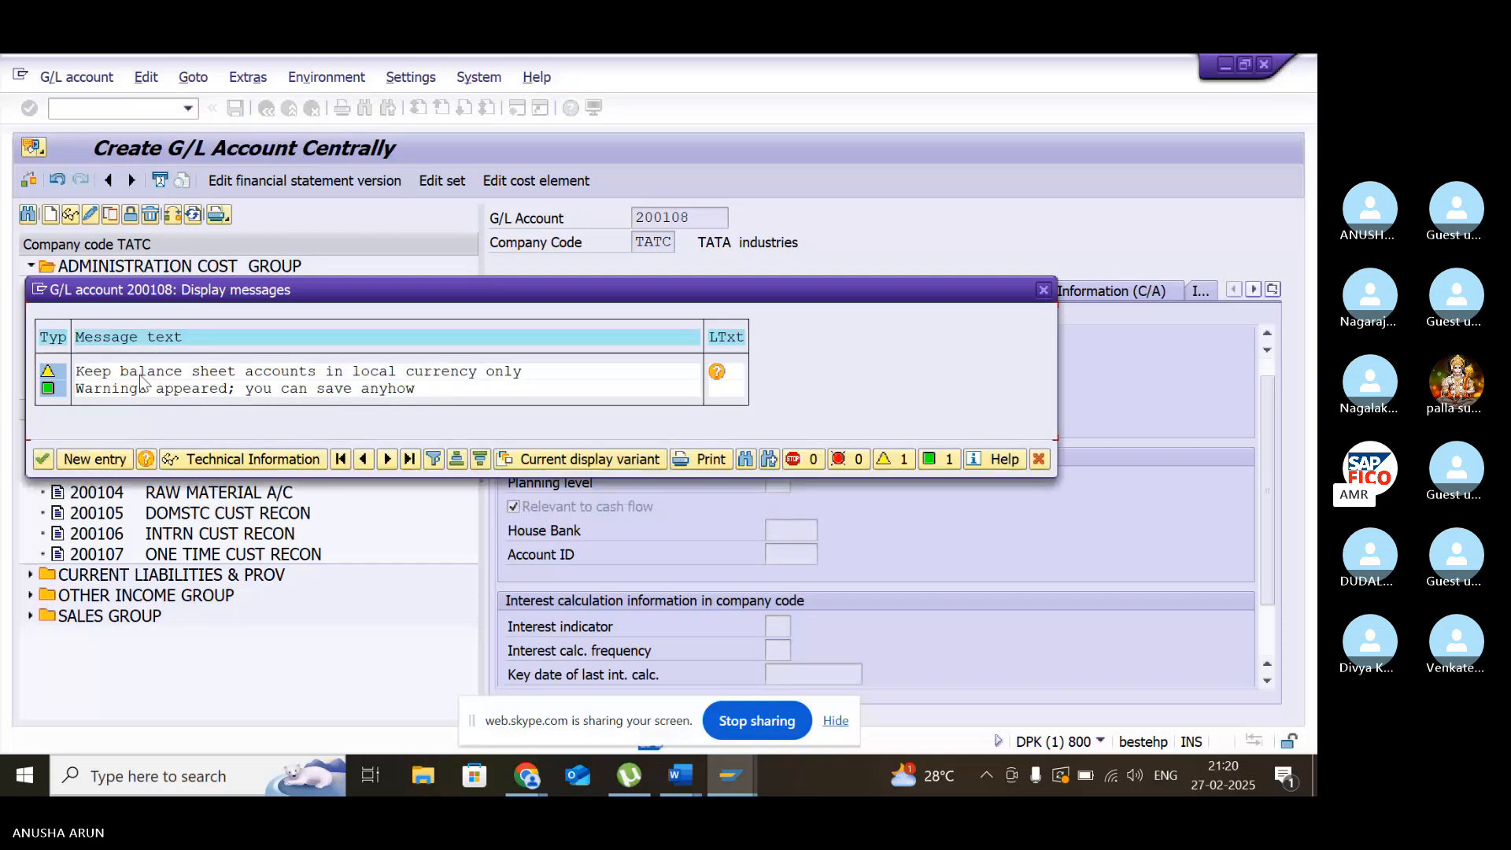
pyautogui.click(42, 458)
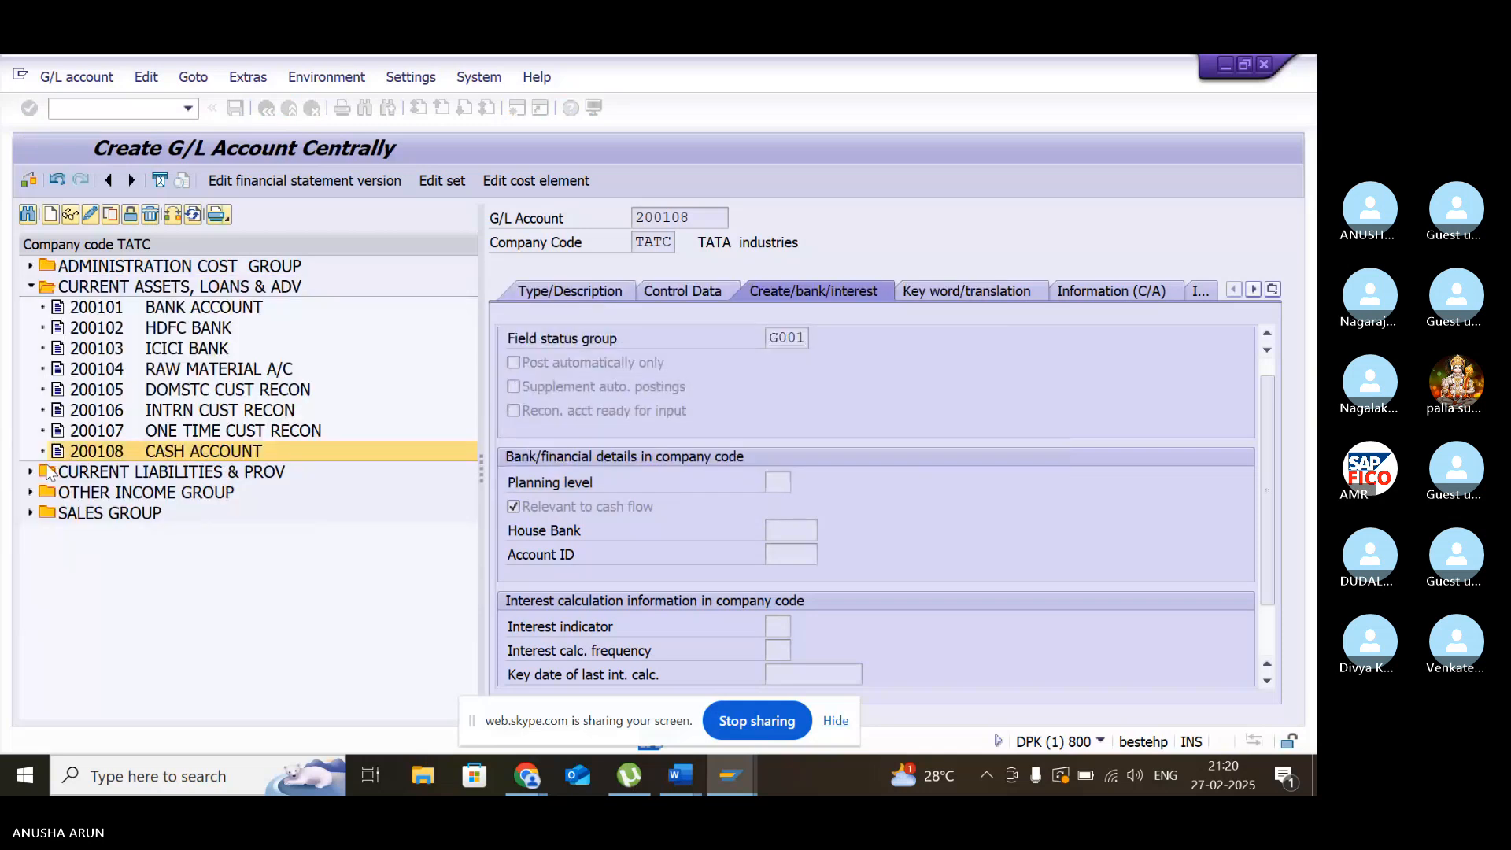
# - Open FB50 - Enter G/L Account Document in the second session and set the document date to 27.02.2025
pyautogui.moveTo(731, 775)
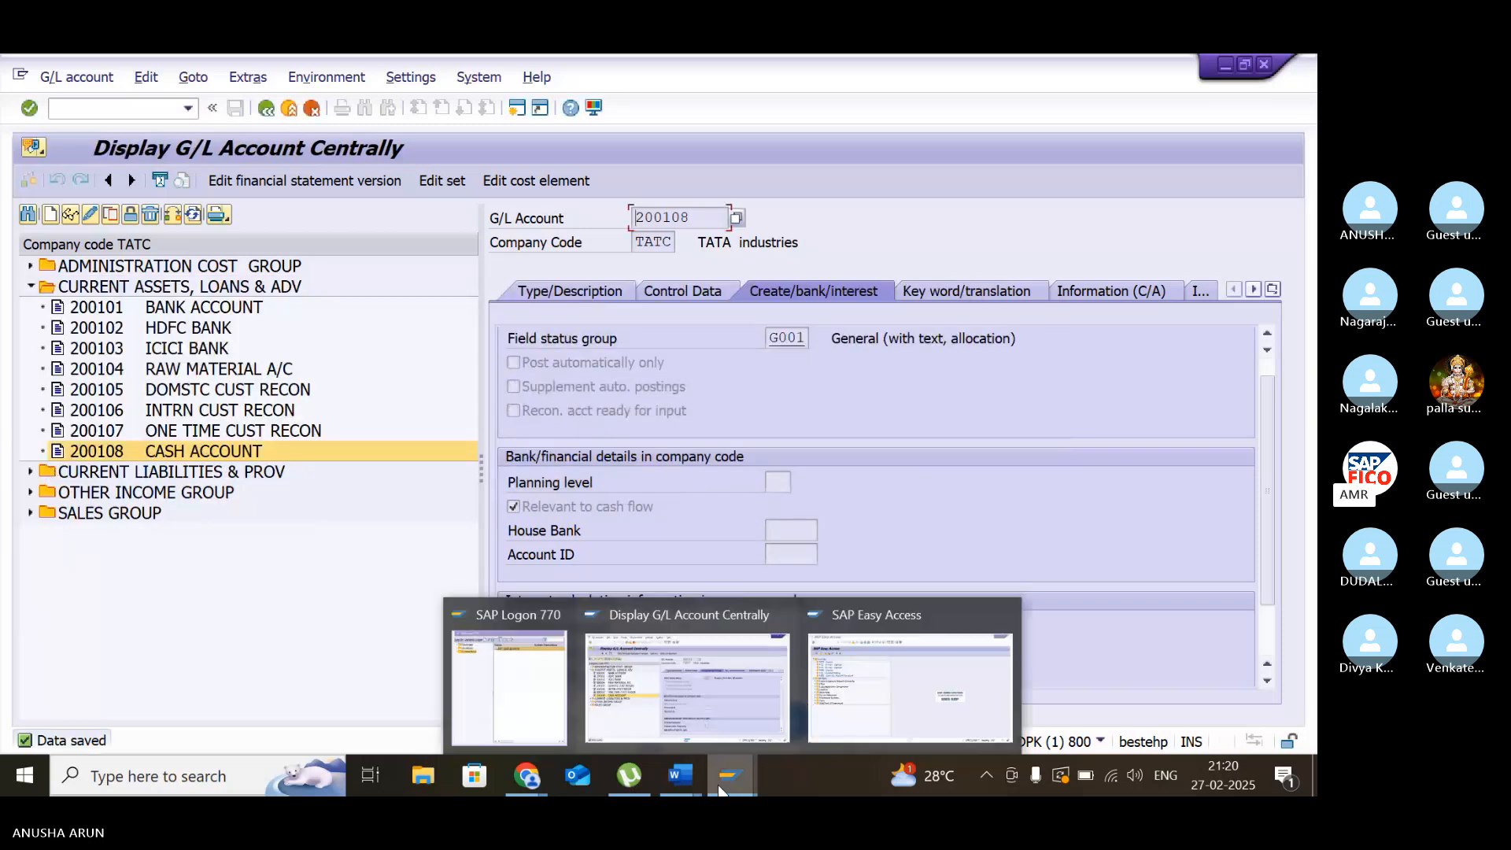
pyautogui.click(813, 738)
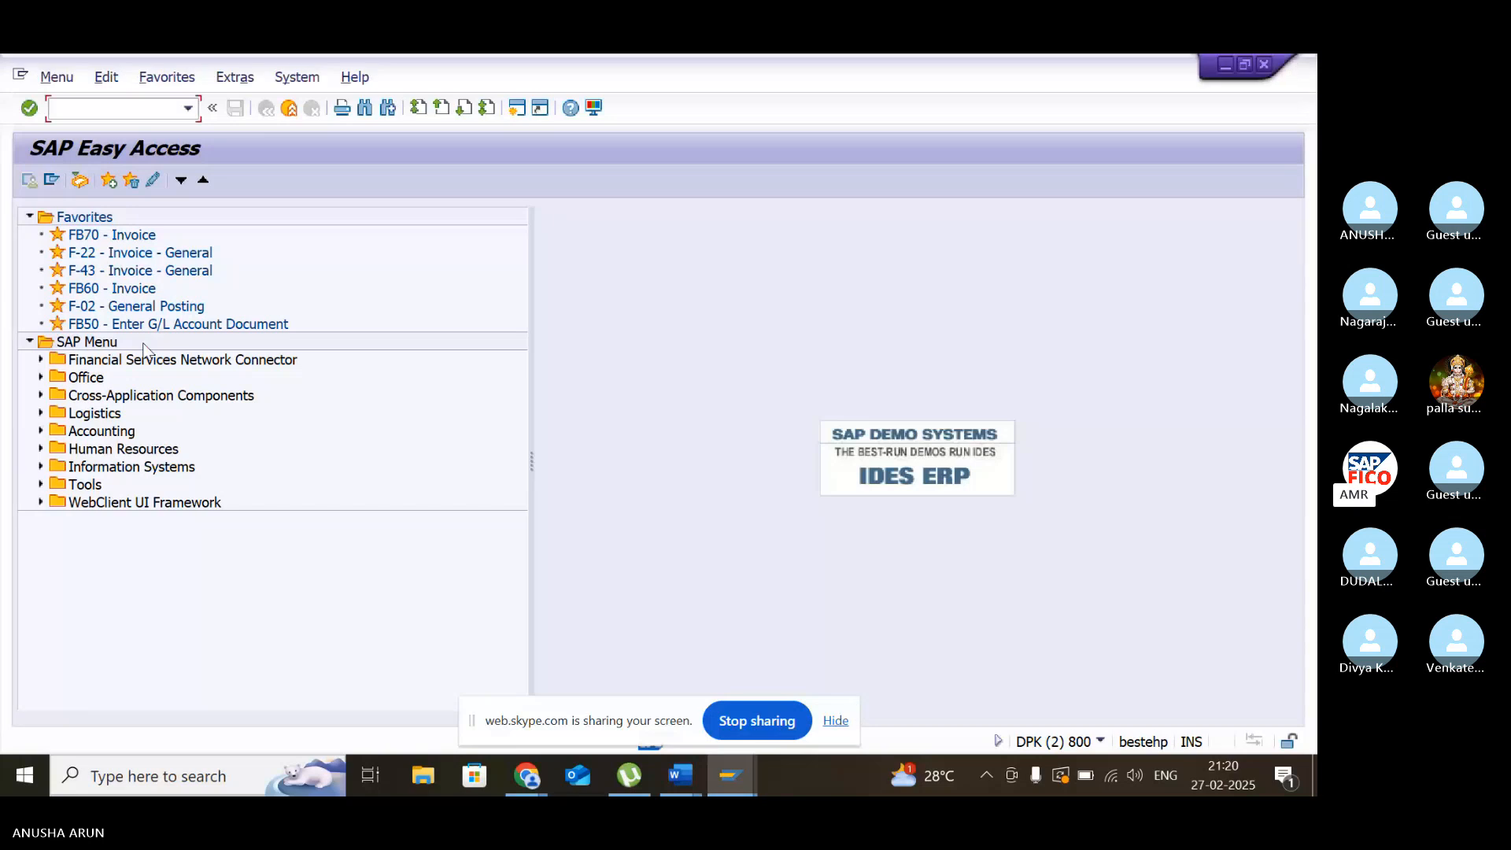
pyautogui.doubleClick(159, 325)
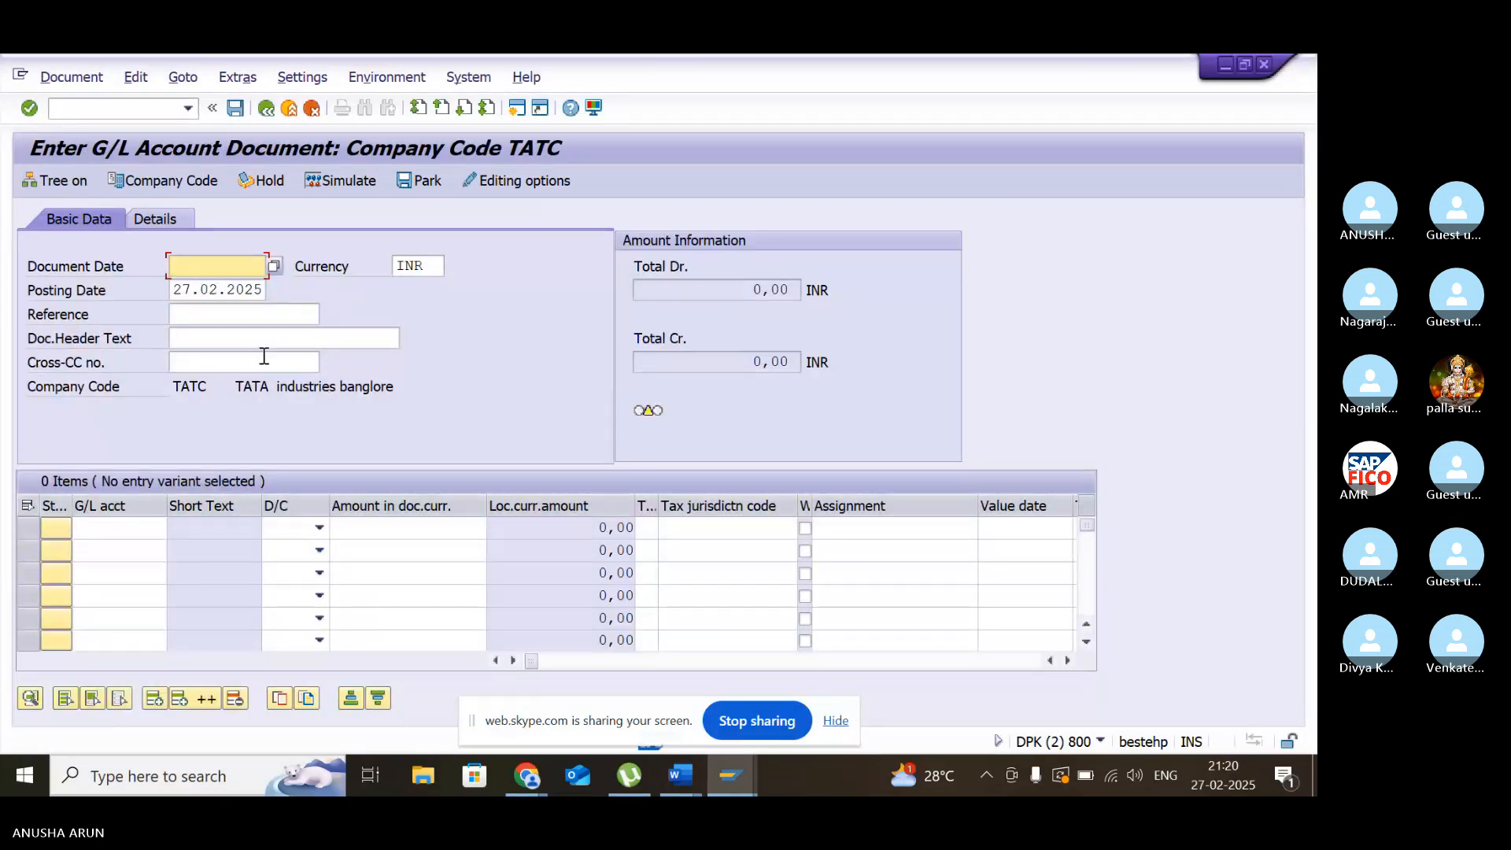
pyautogui.click(273, 266)
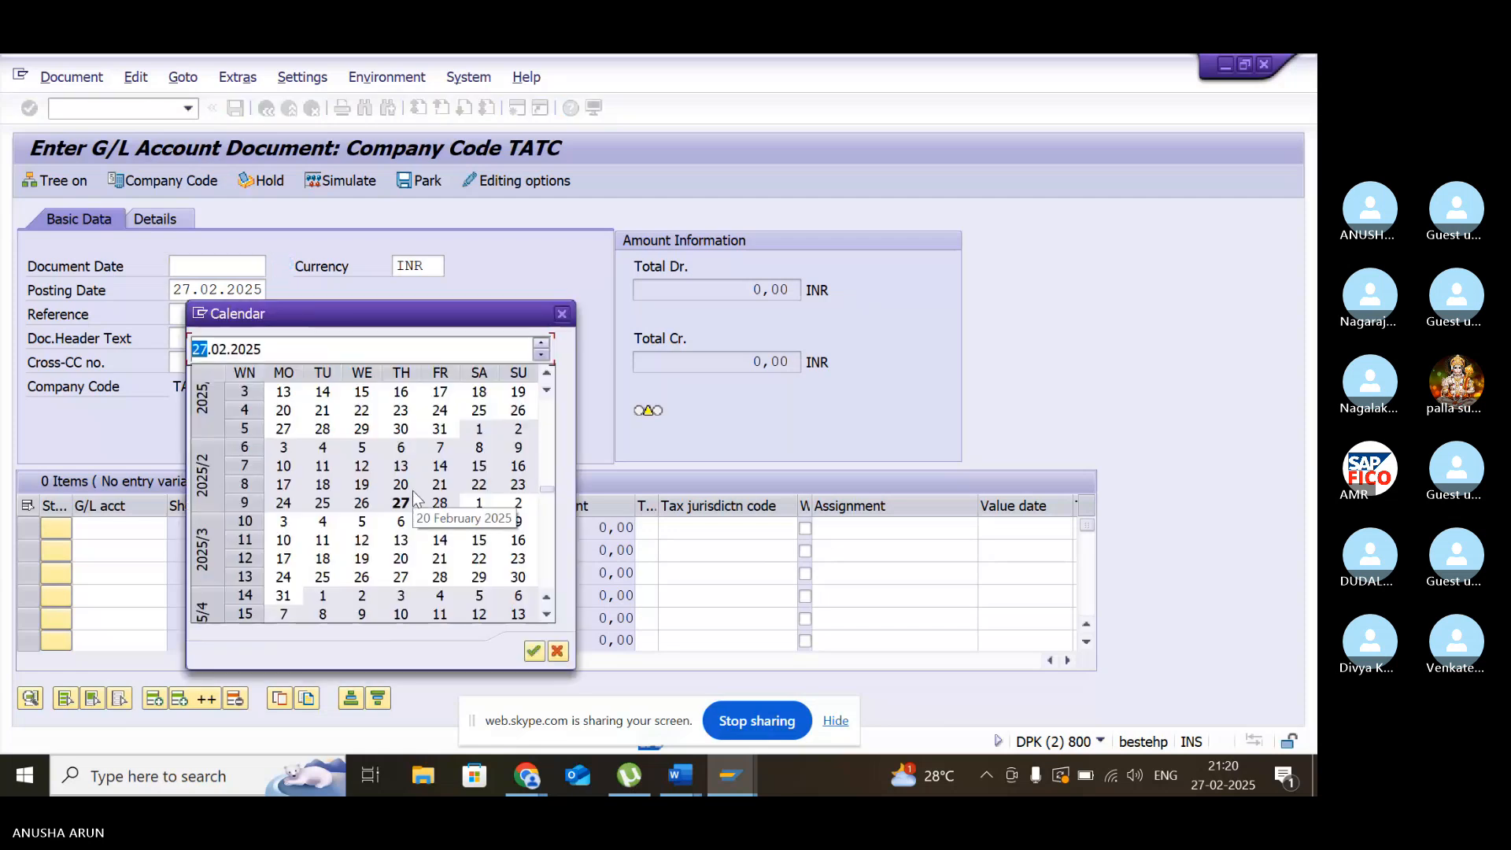
pyautogui.doubleClick(402, 504)
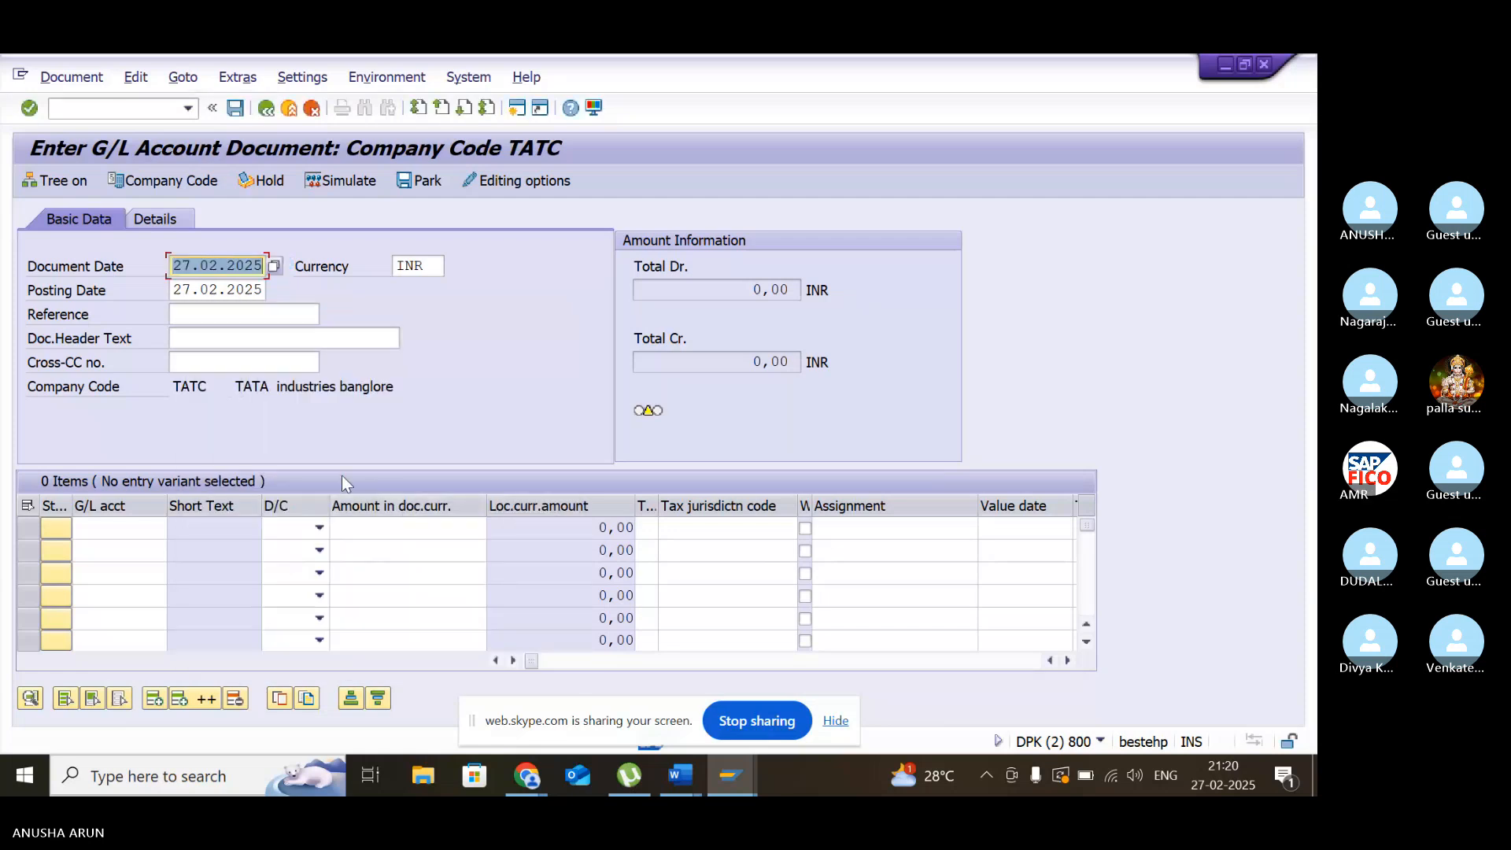
# - Enter the first line item with G/L account 400301 (SALARY ACCOUNT) as a debit of 10000
pyautogui.click(110, 530)
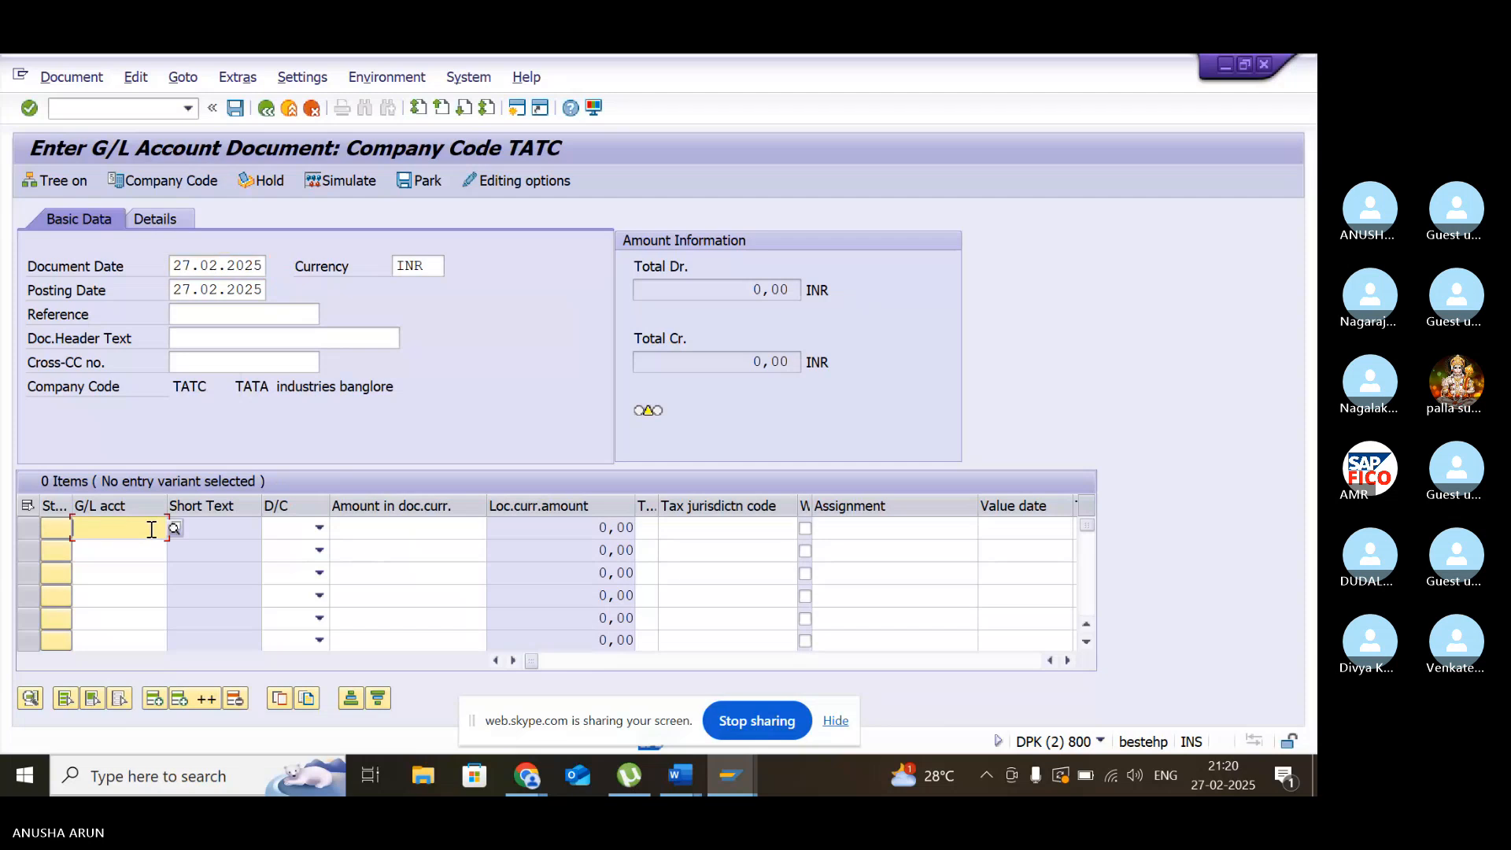
pyautogui.click(172, 528)
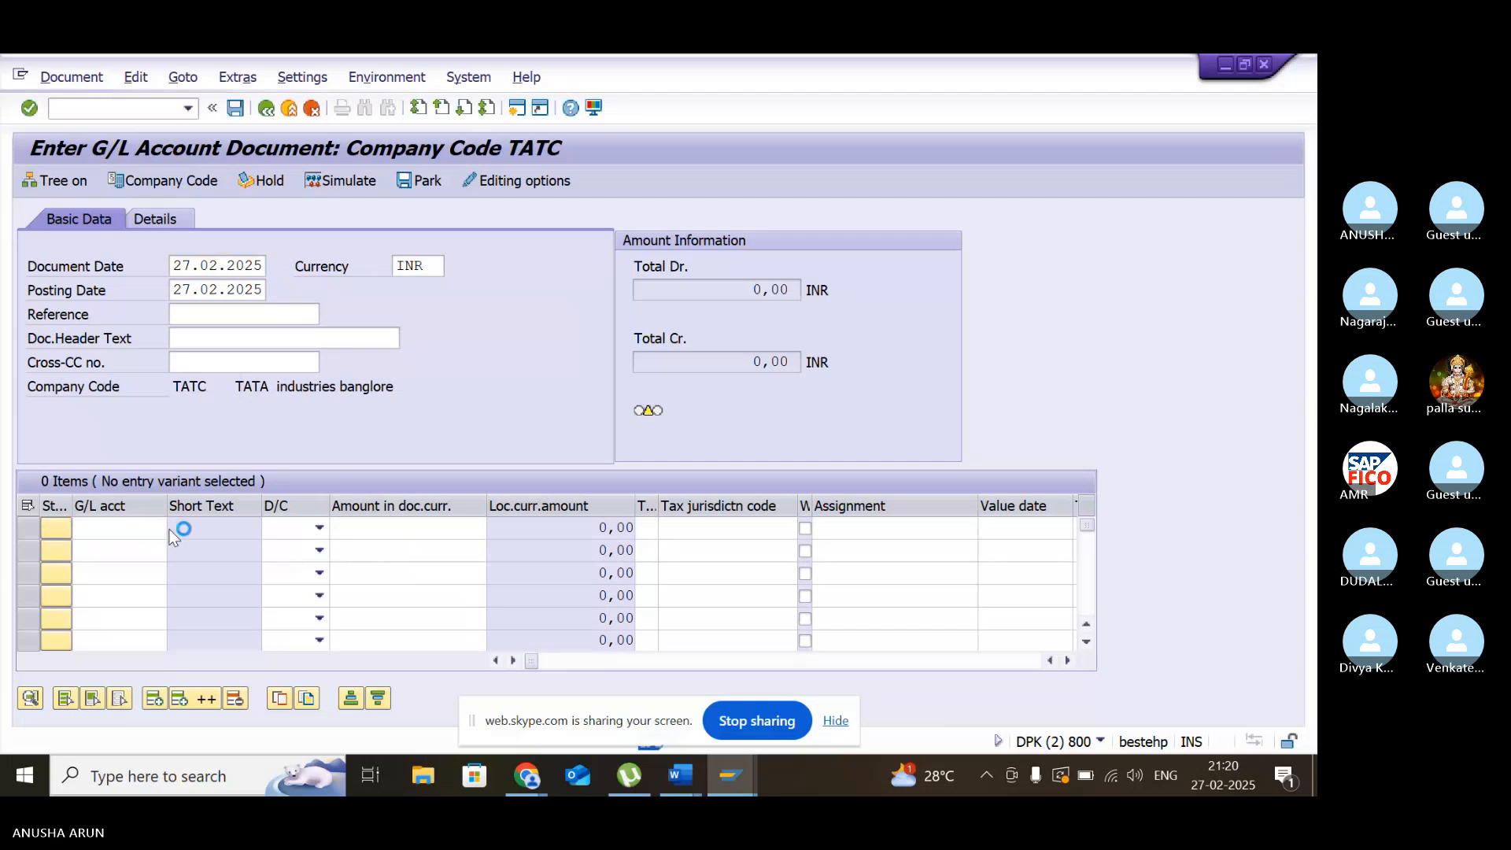
pyautogui.press('Return')
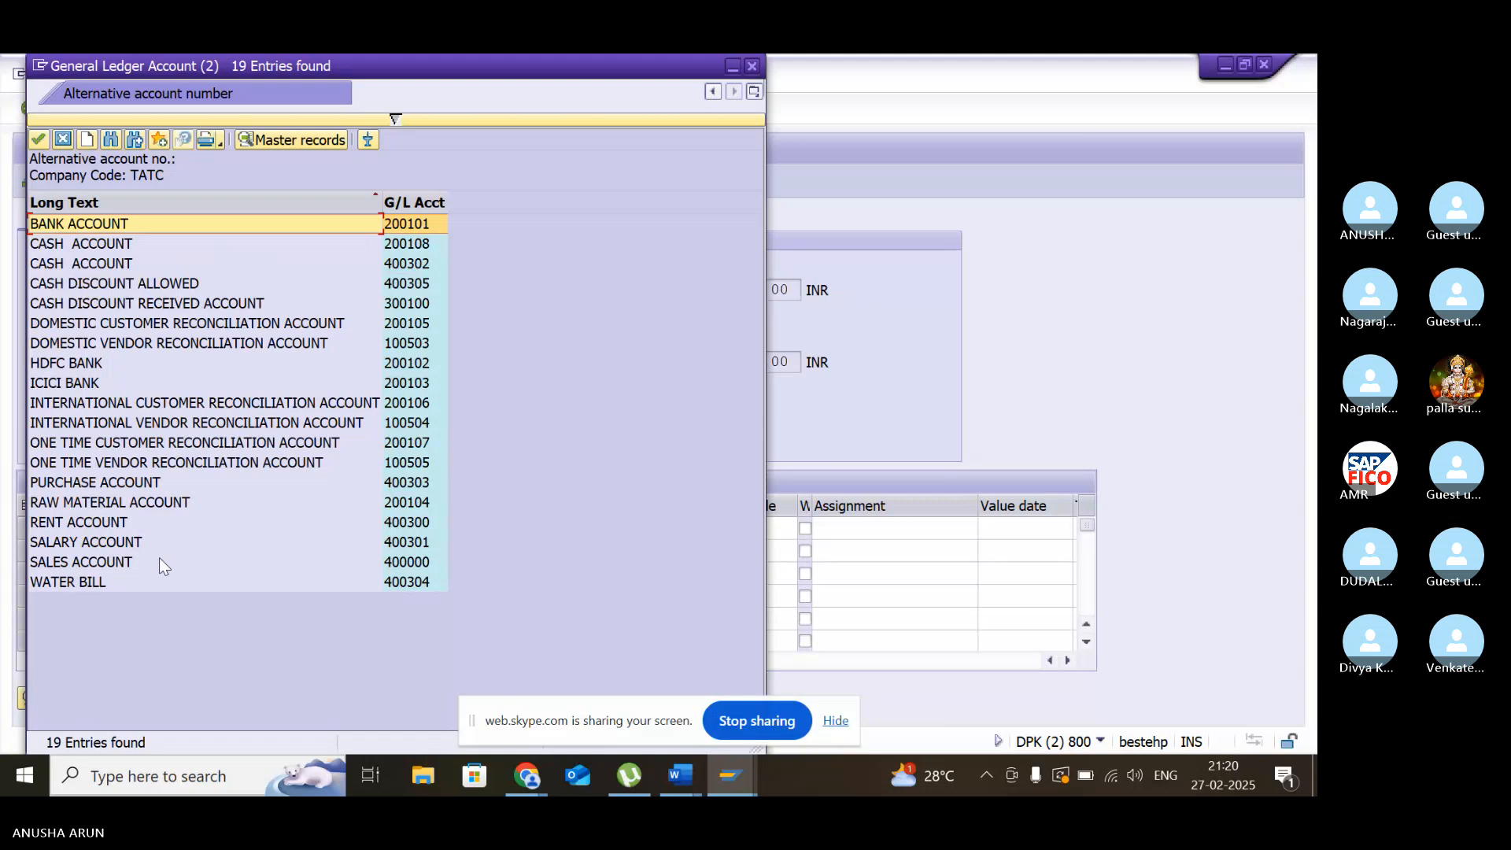
pyautogui.doubleClick(105, 543)
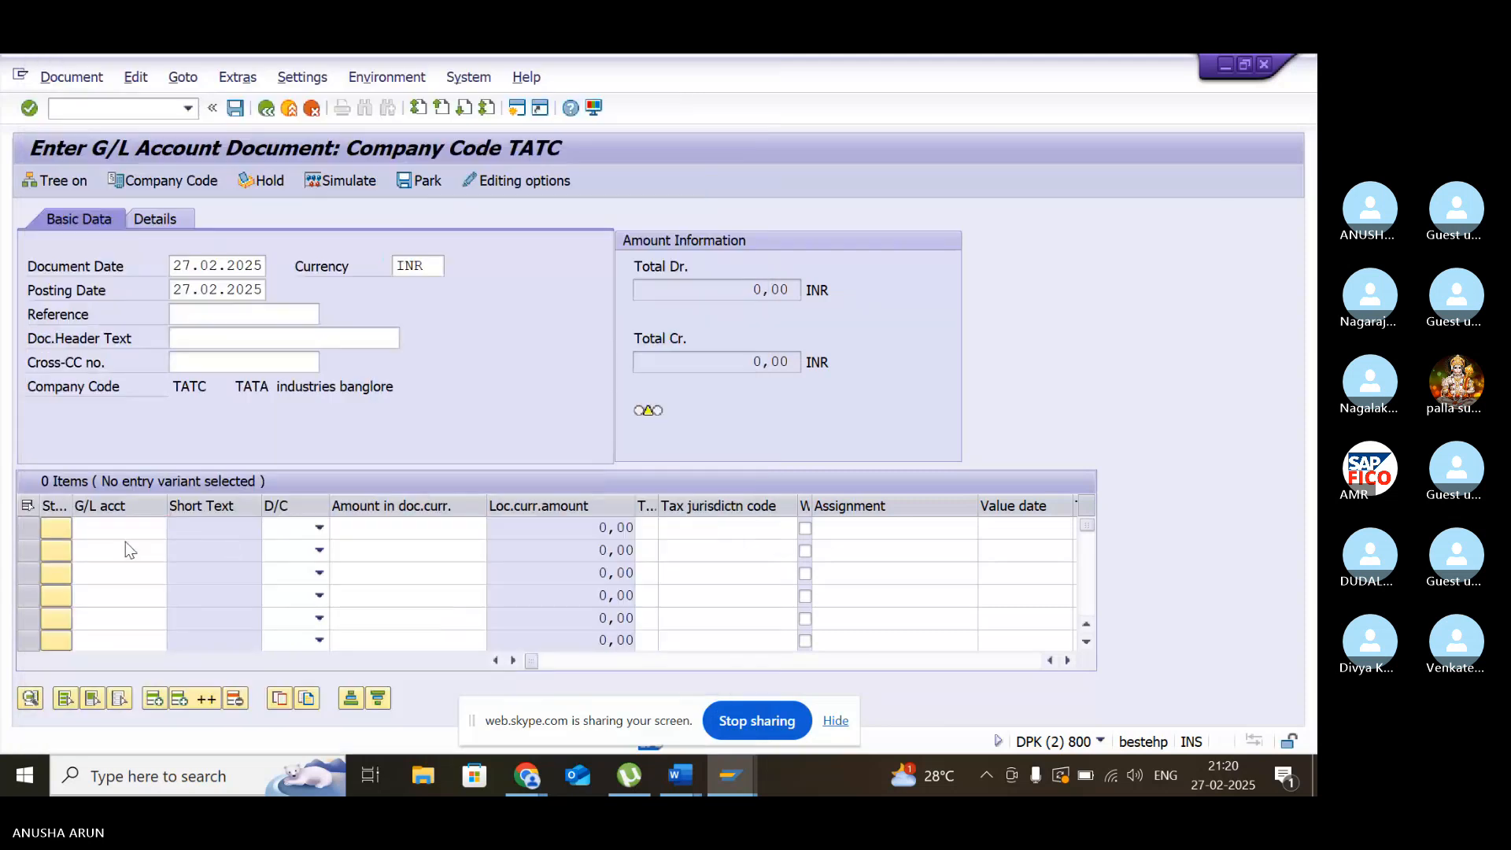
pyautogui.click(318, 530)
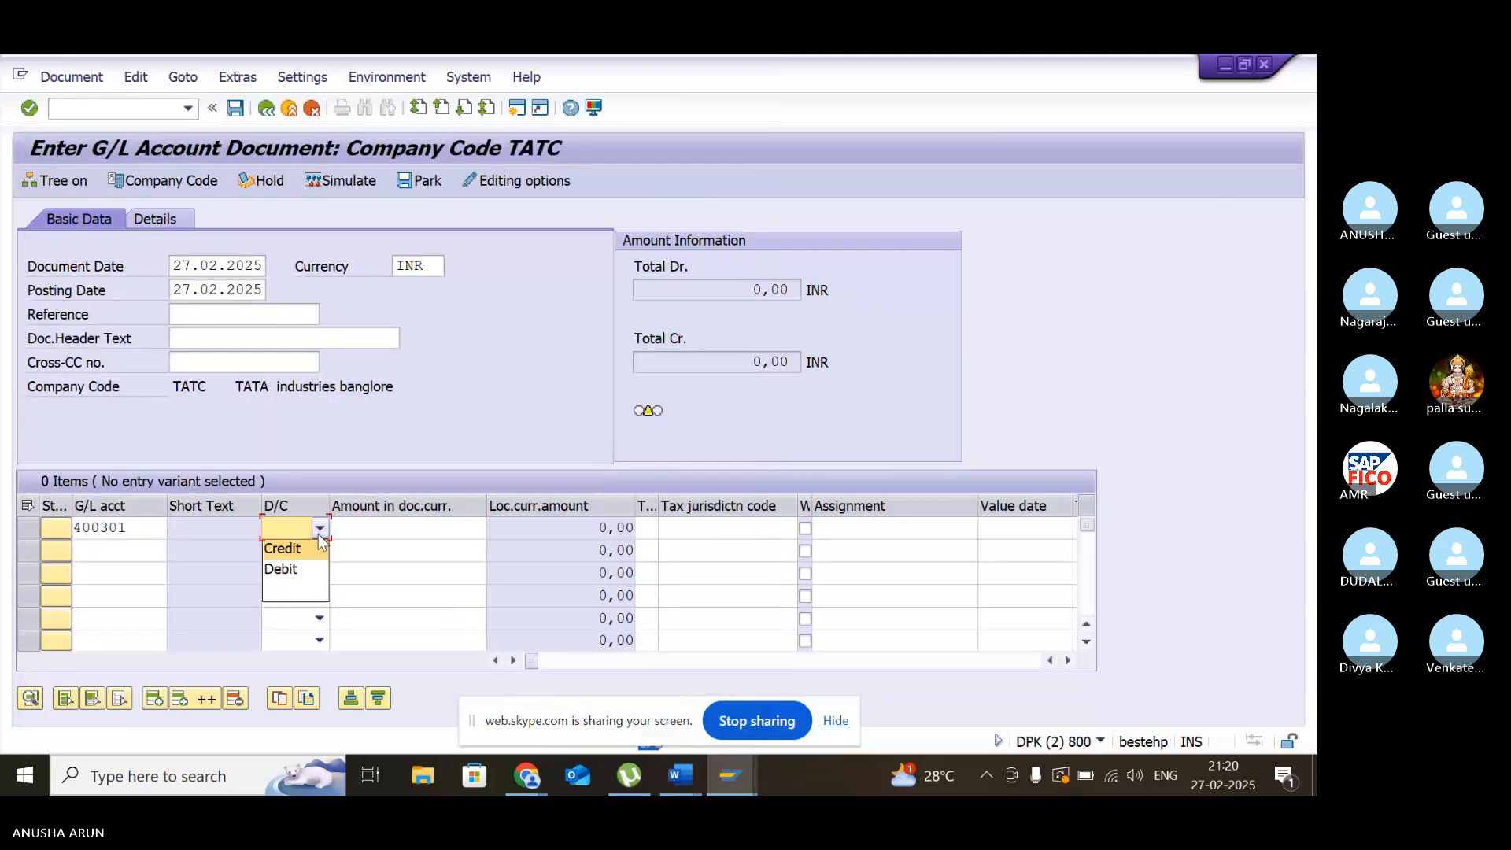
pyautogui.click(312, 574)
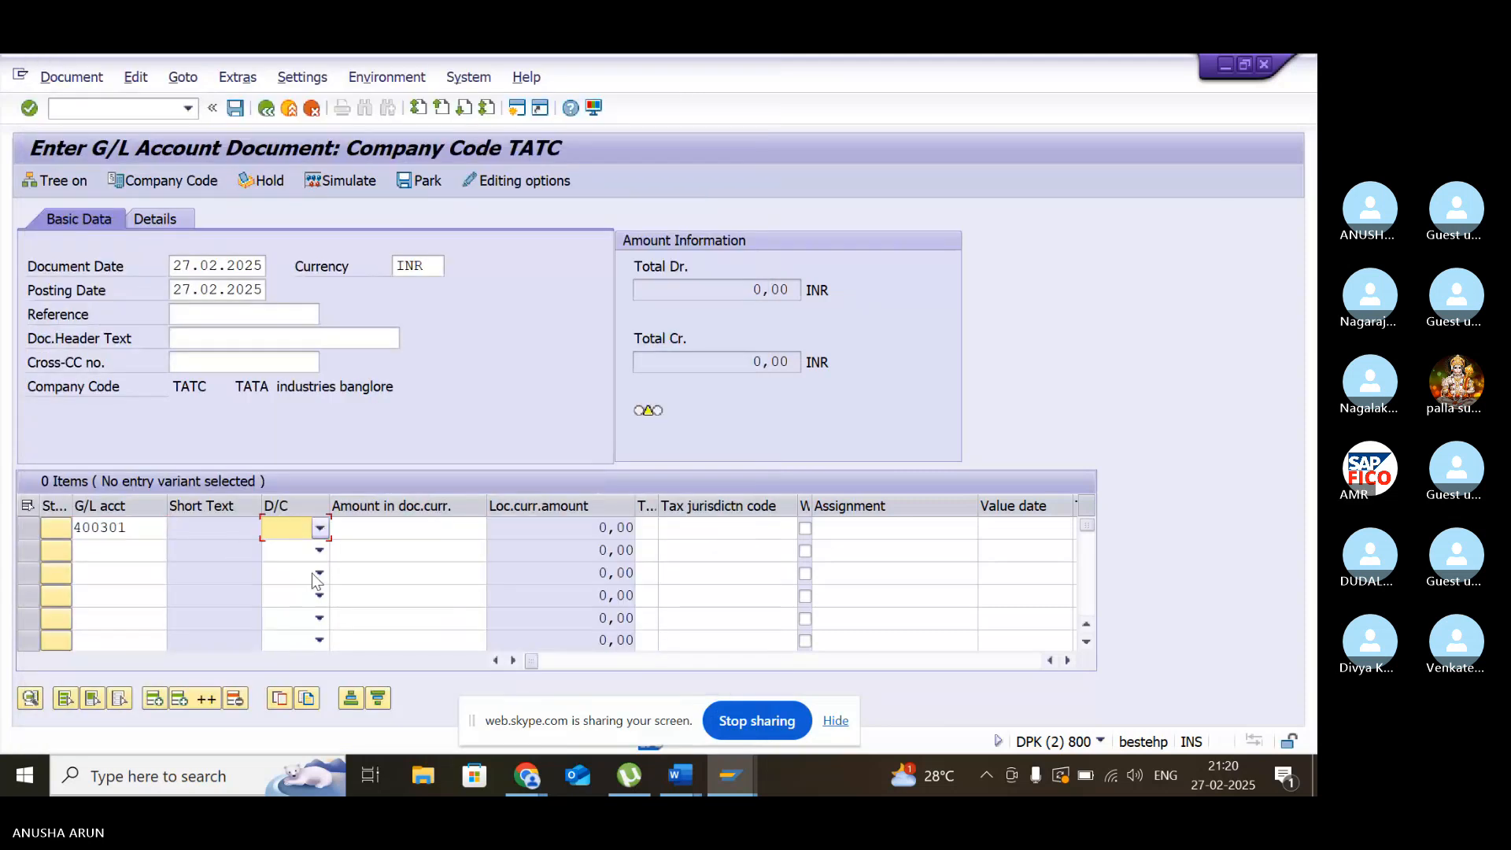
pyautogui.click(383, 531)
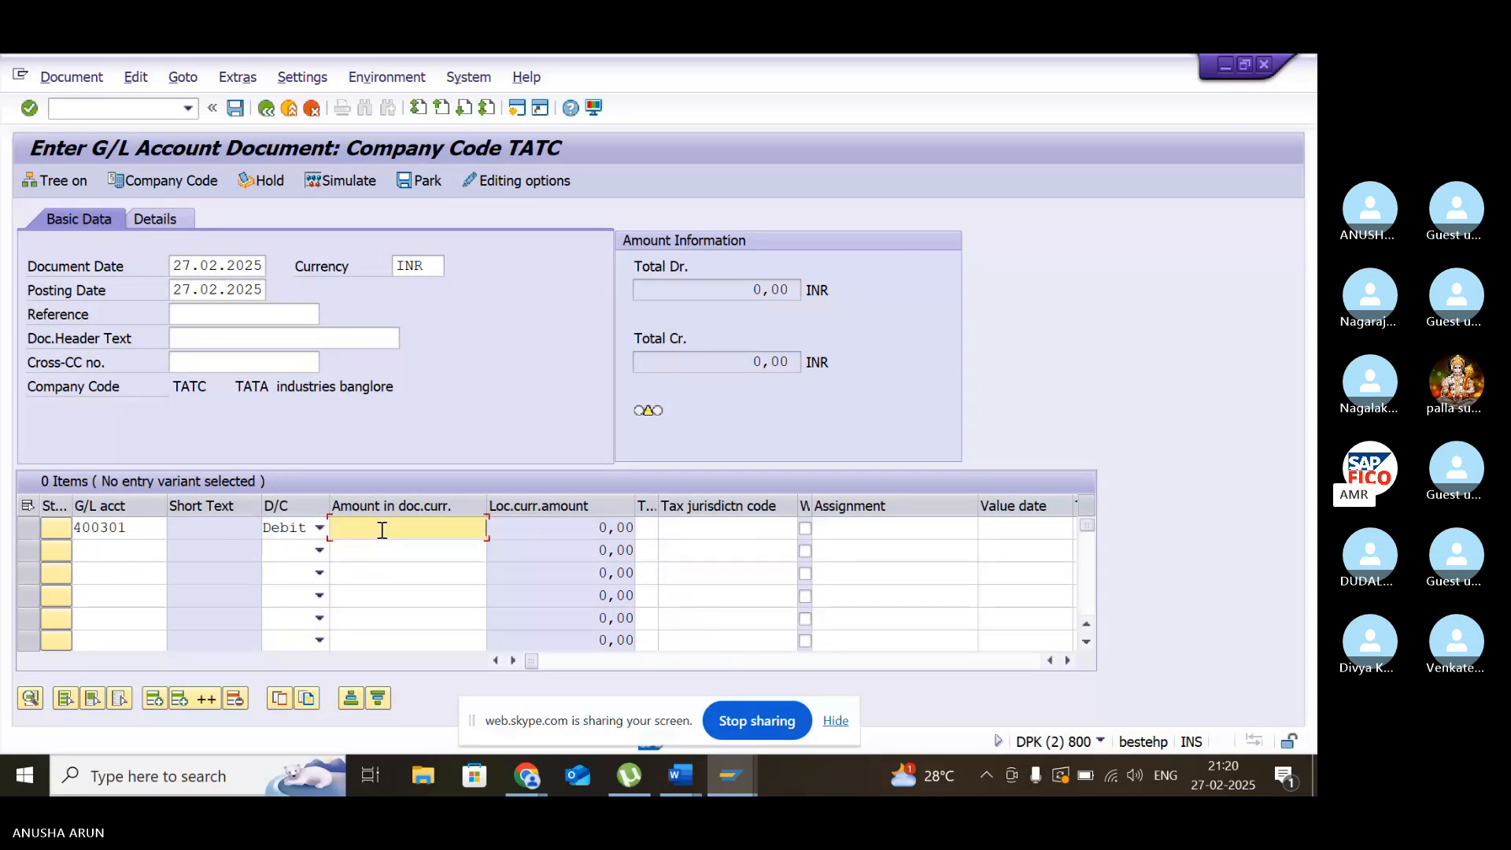
pyautogui.write('10000')
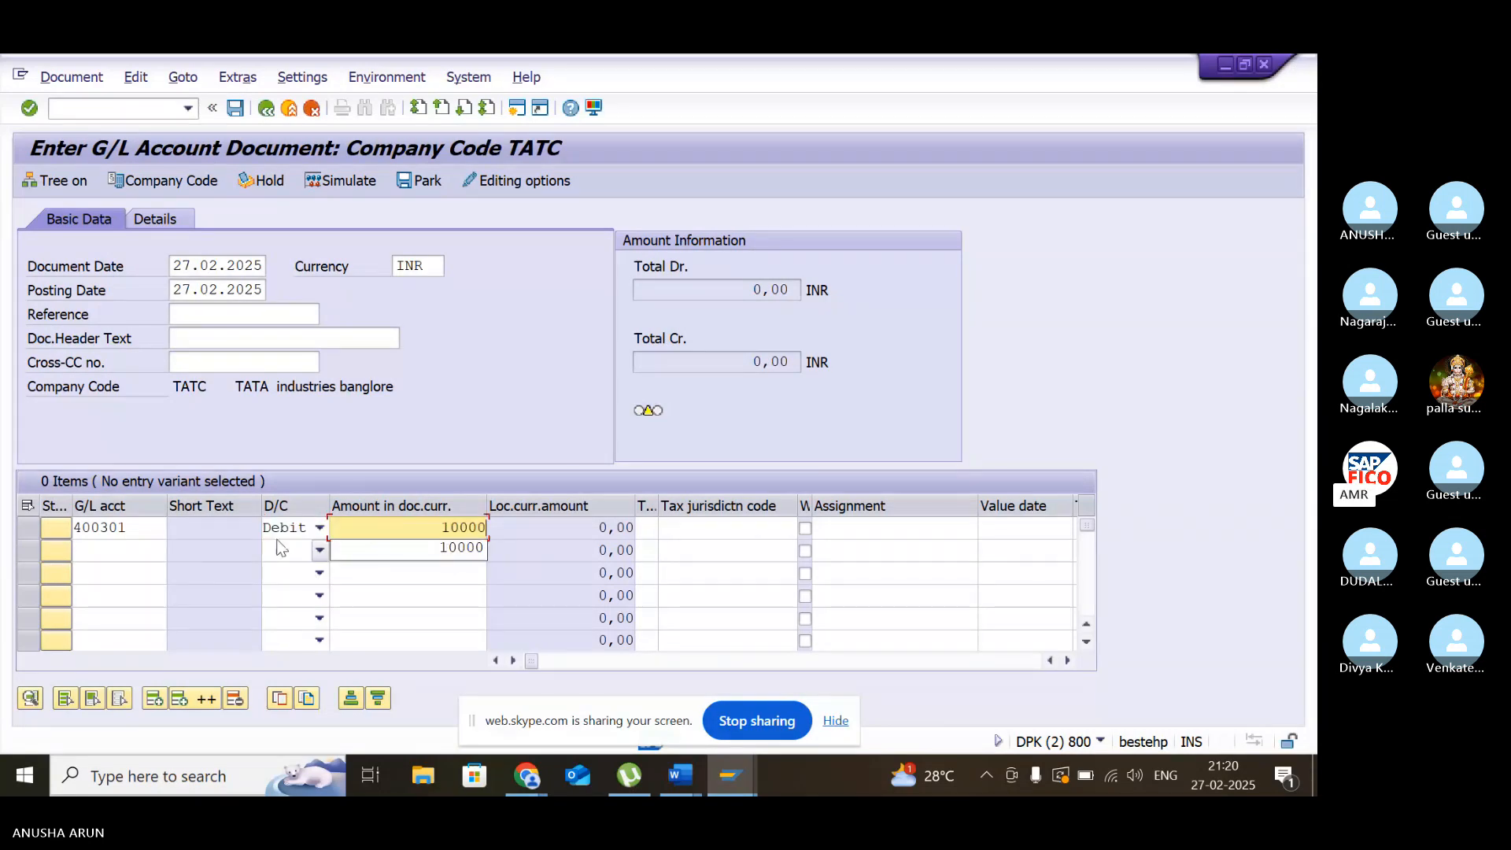
# - Enter the second line item with G/L account 200108 (CASH ACCOUNT) as a credit of 10000
pyautogui.click(147, 552)
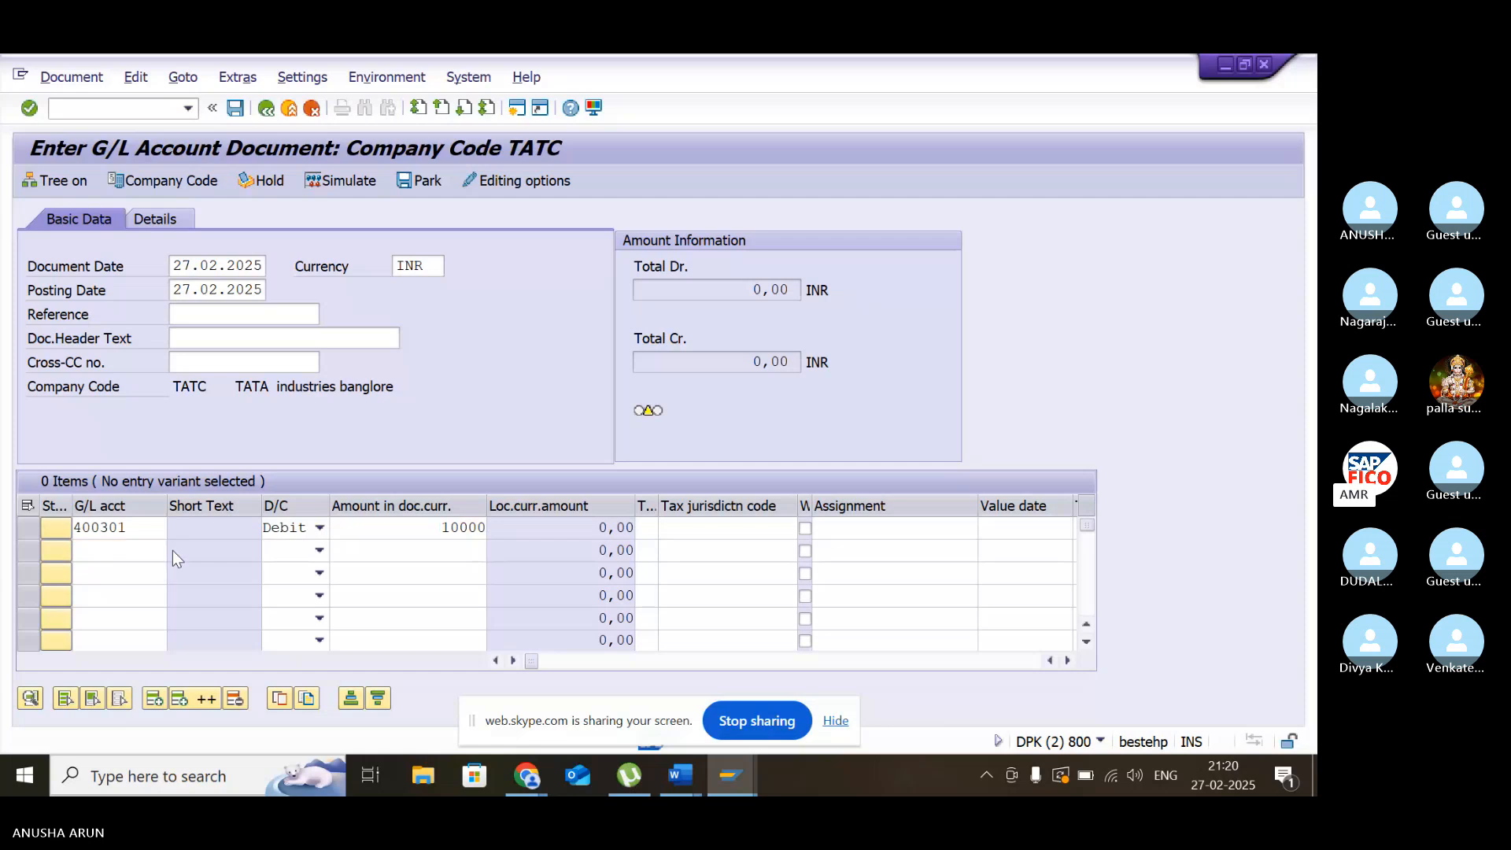
pyautogui.press('F4')
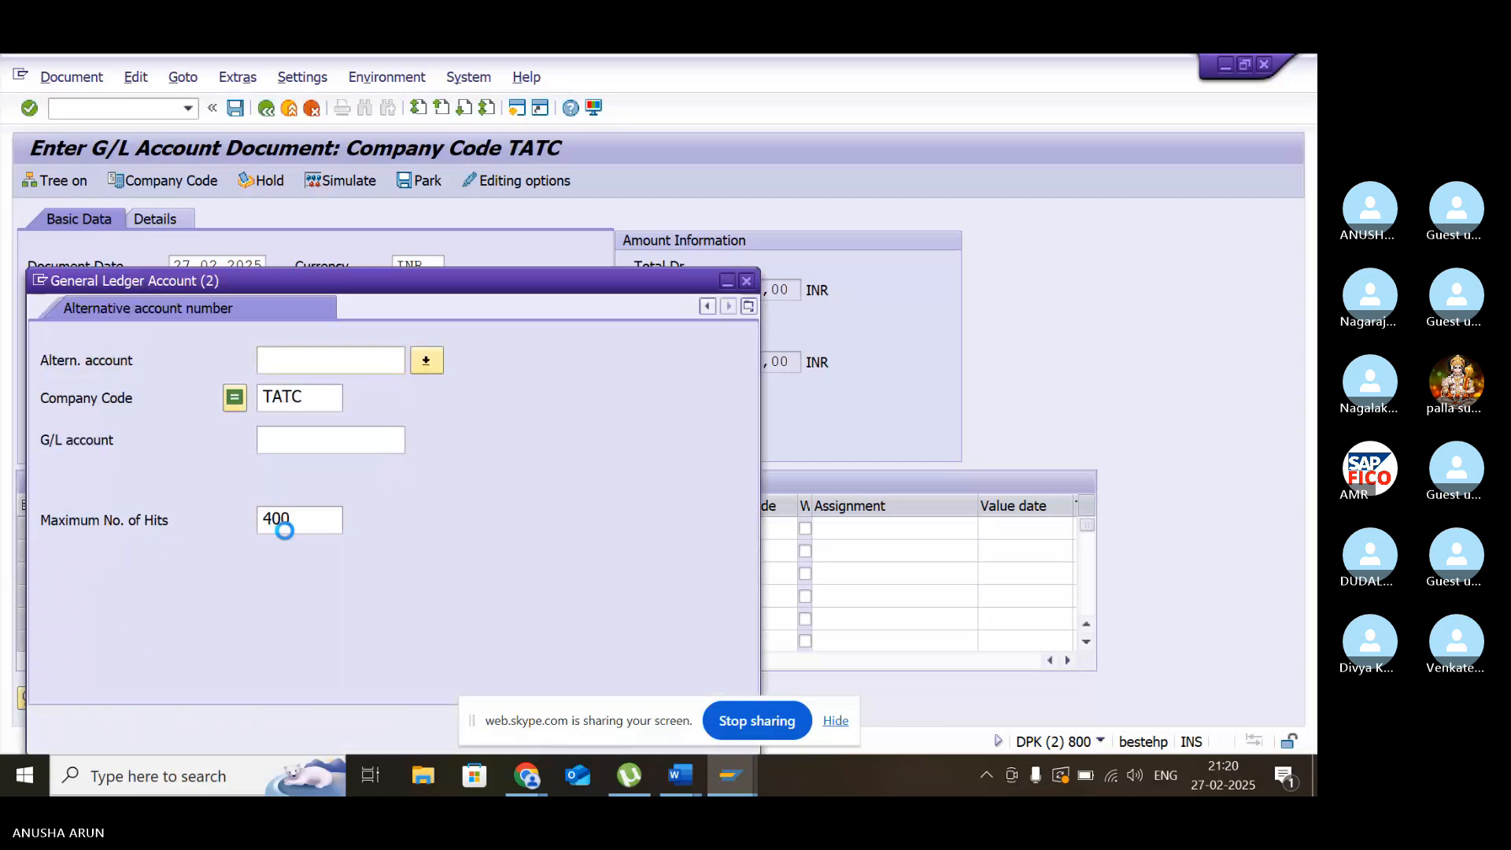
pyautogui.press('Return')
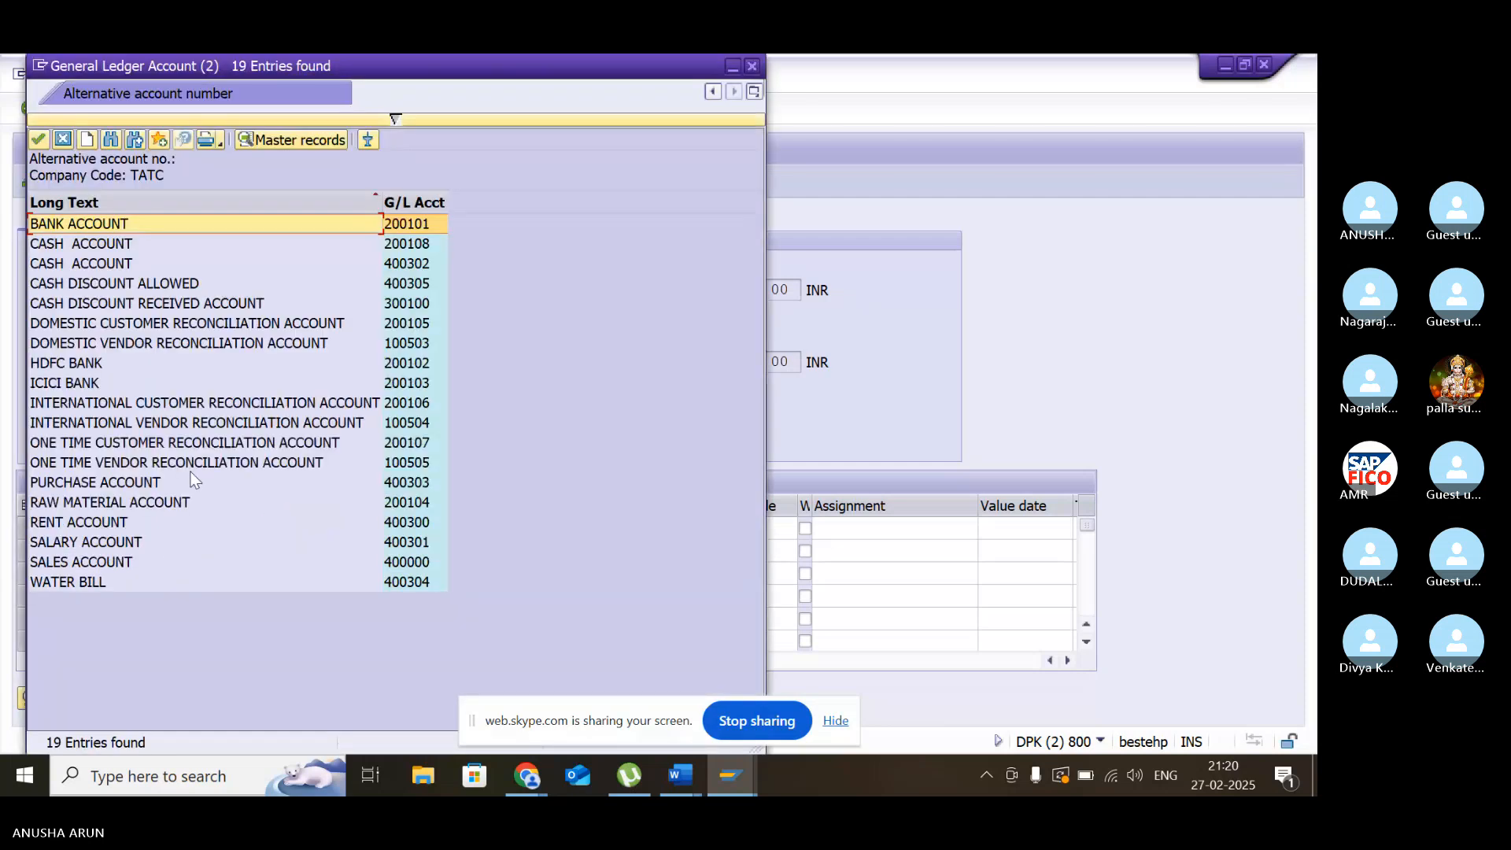
pyautogui.click(405, 243)
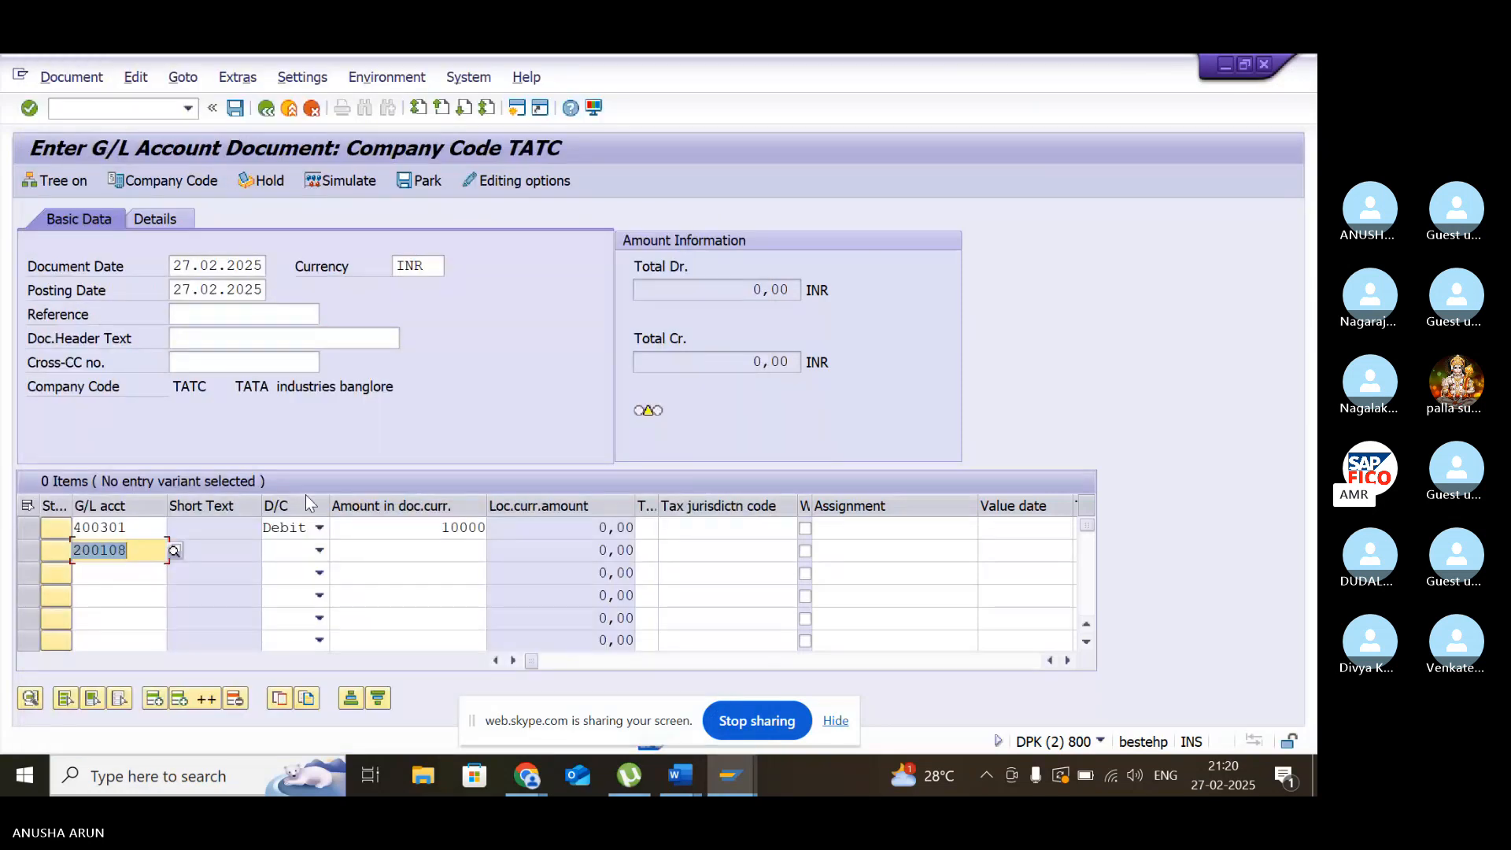
pyautogui.click(320, 551)
pyautogui.click(319, 569)
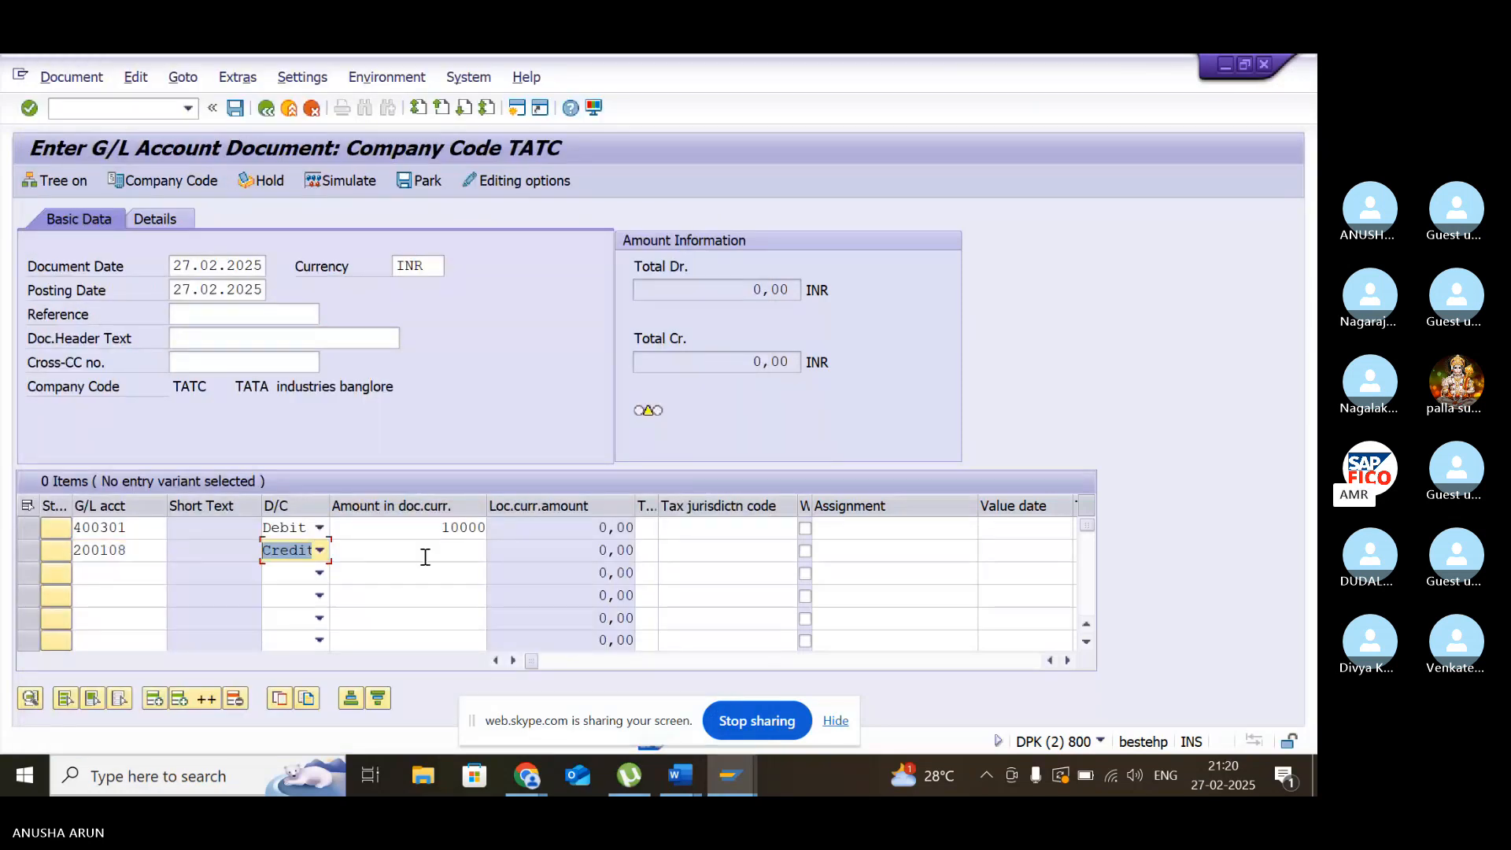
pyautogui.click(428, 551)
pyautogui.write('10000')
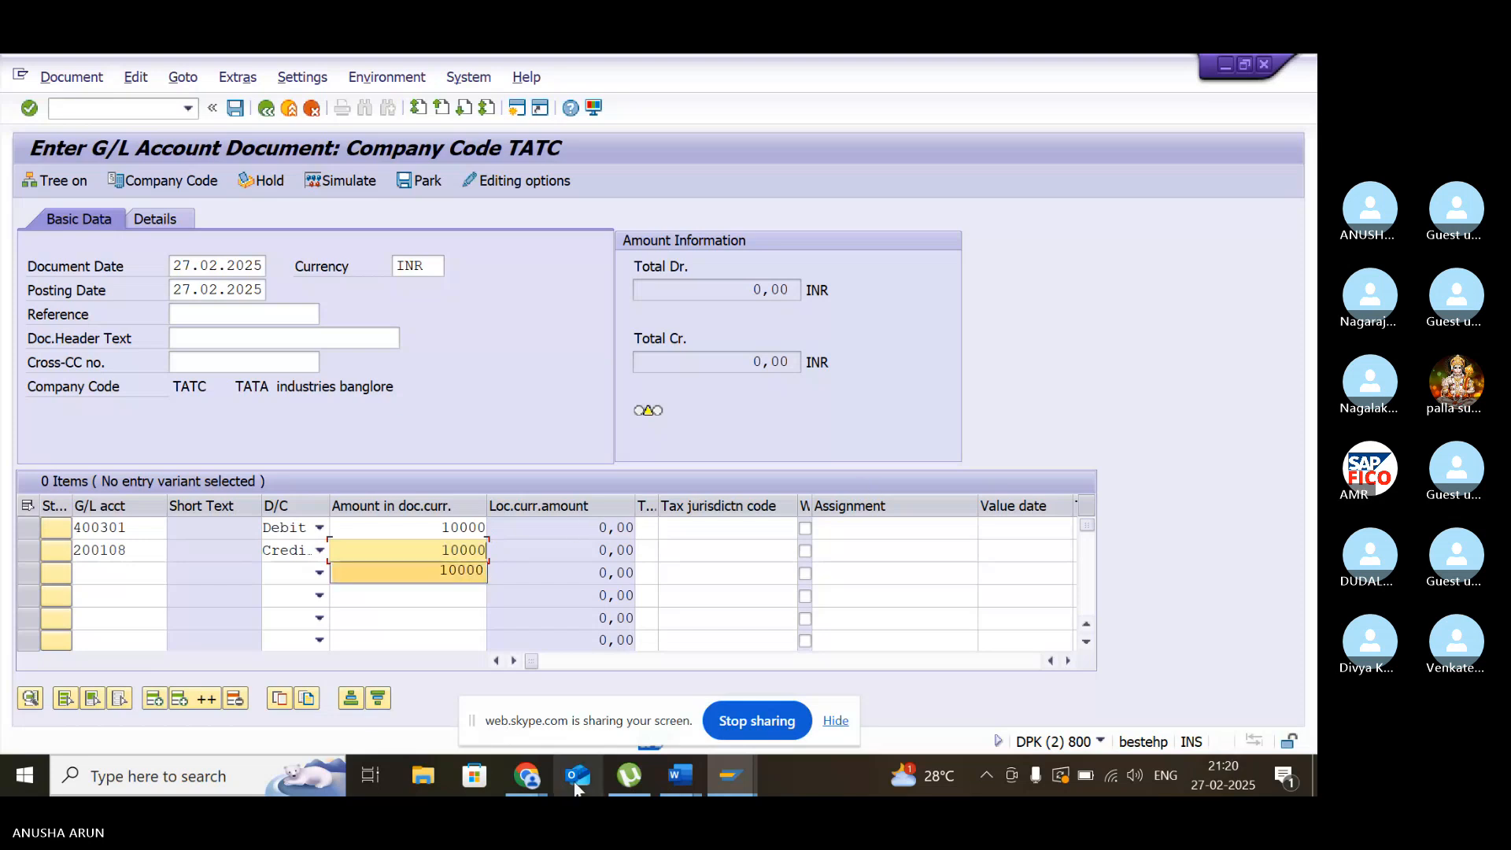
pyautogui.click(527, 775)
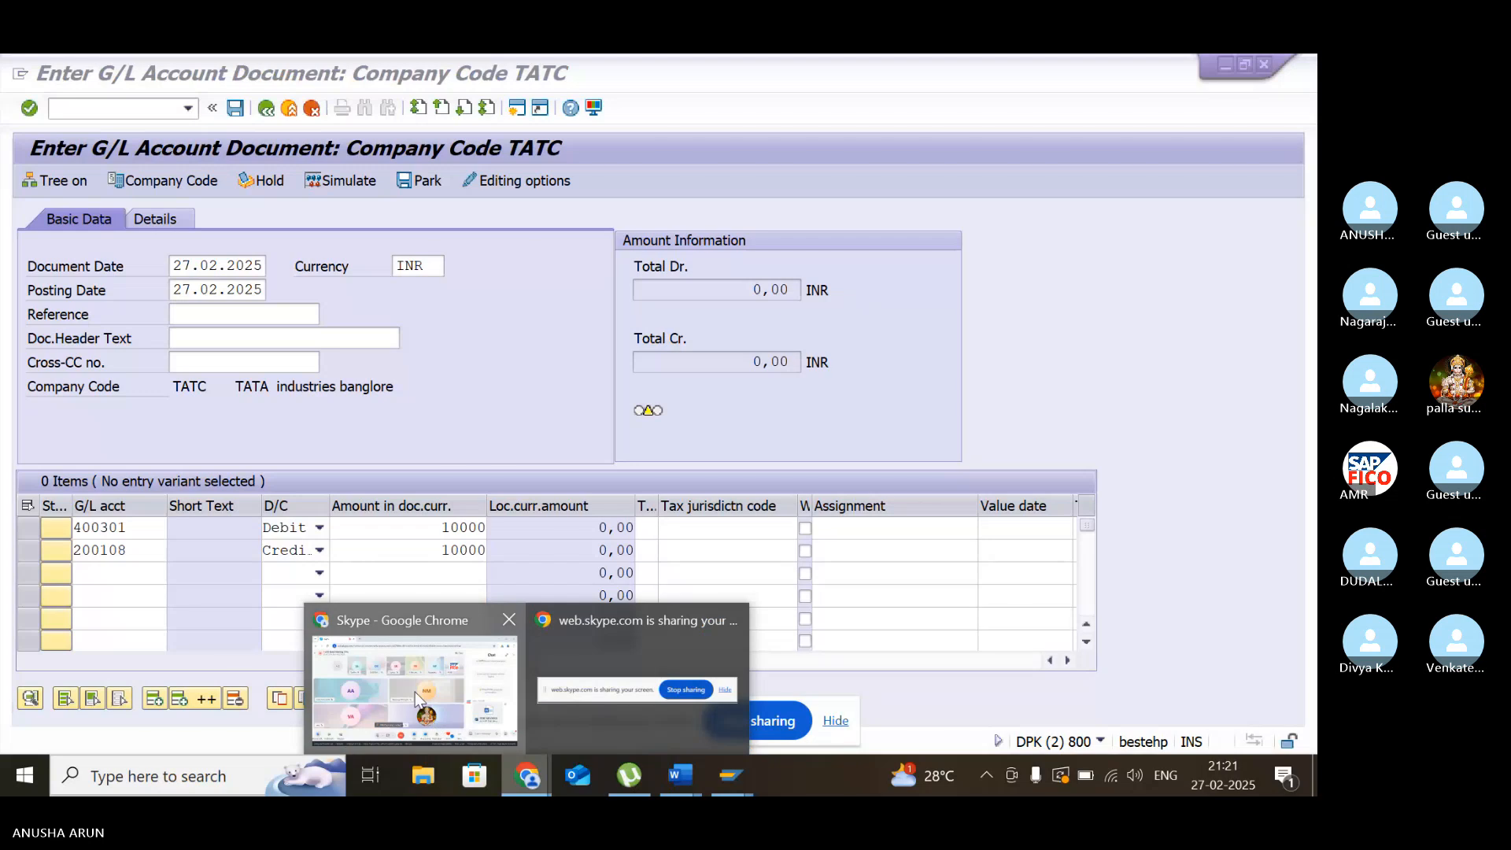
pyautogui.click(419, 698)
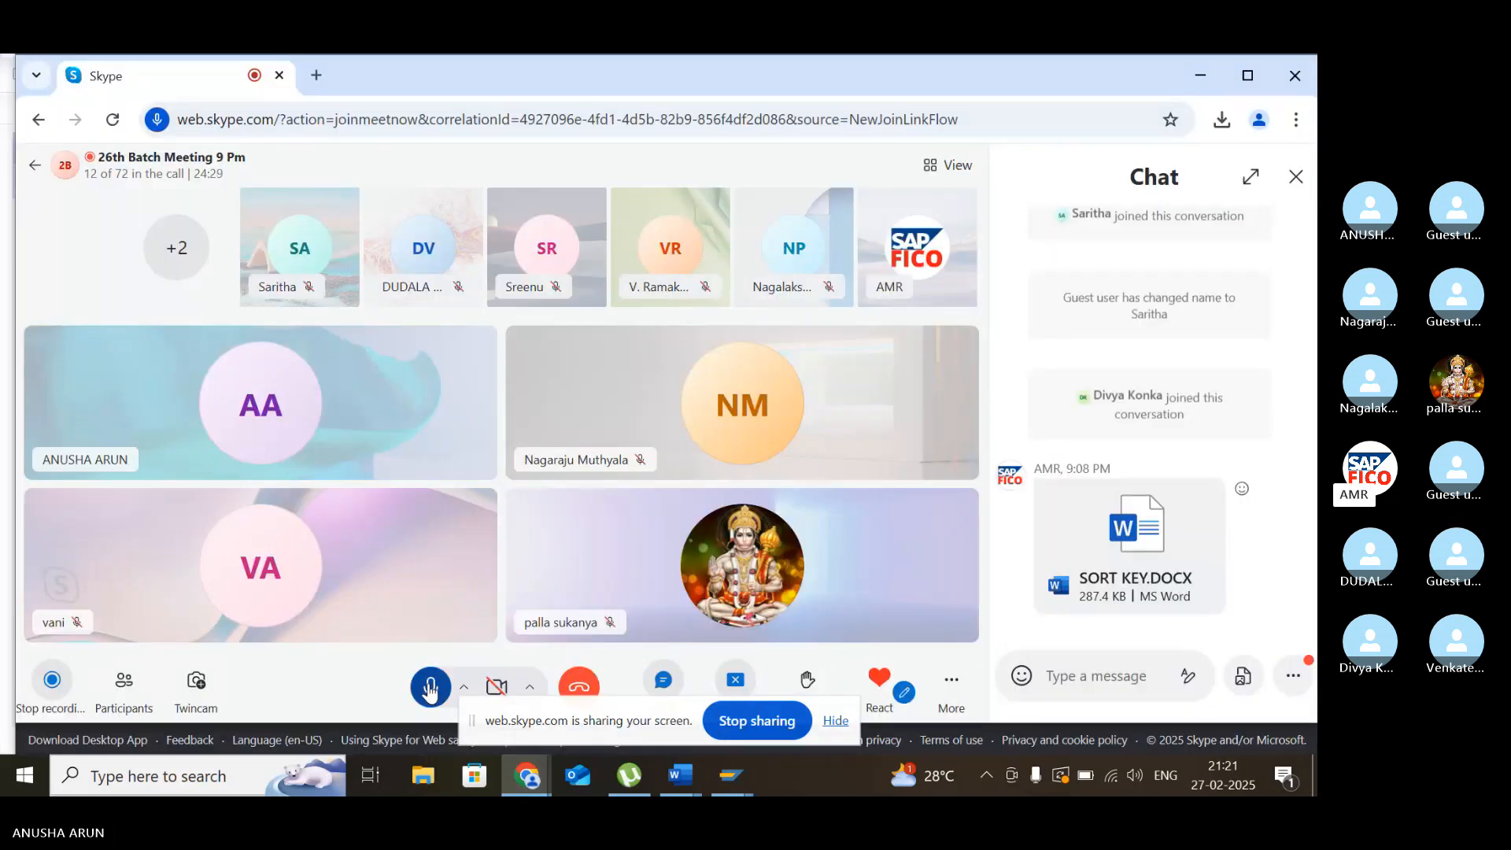
pyautogui.click(731, 775)
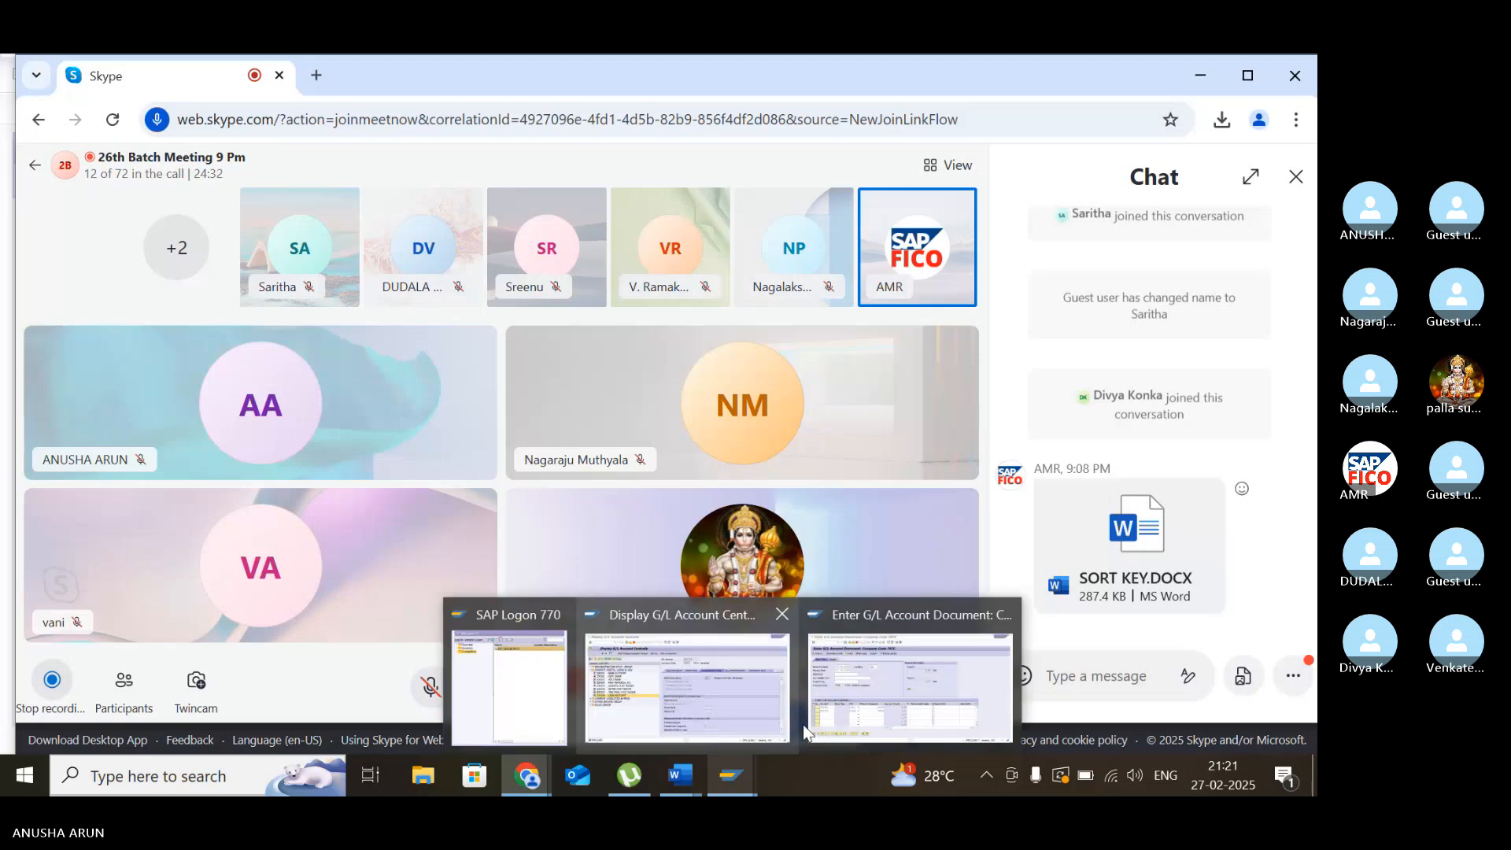
pyautogui.click(840, 692)
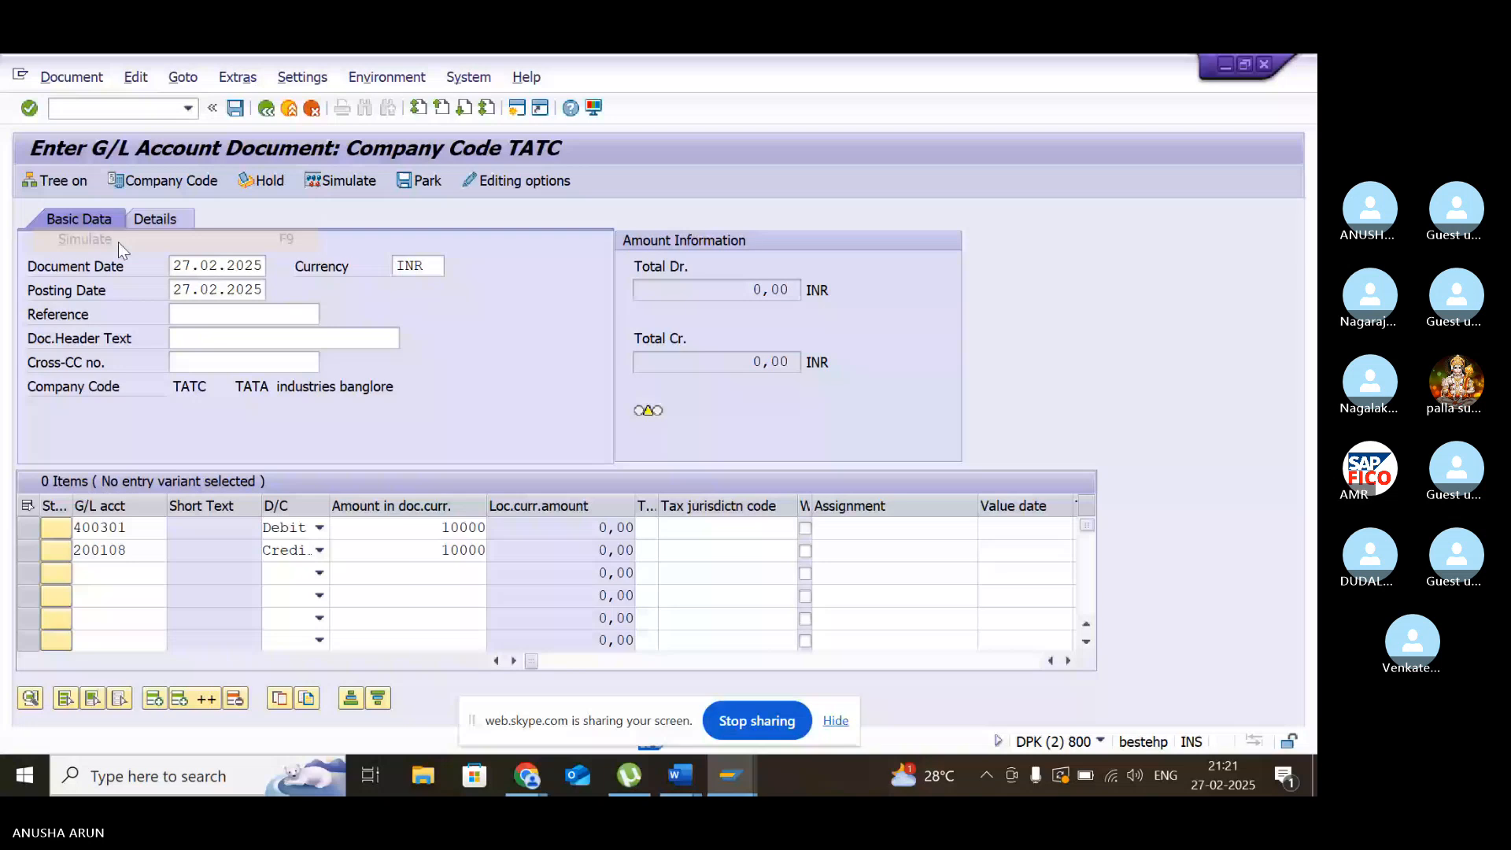
# - Simulate the salary and cash document and post it in company code TATC
pyautogui.press('F9')
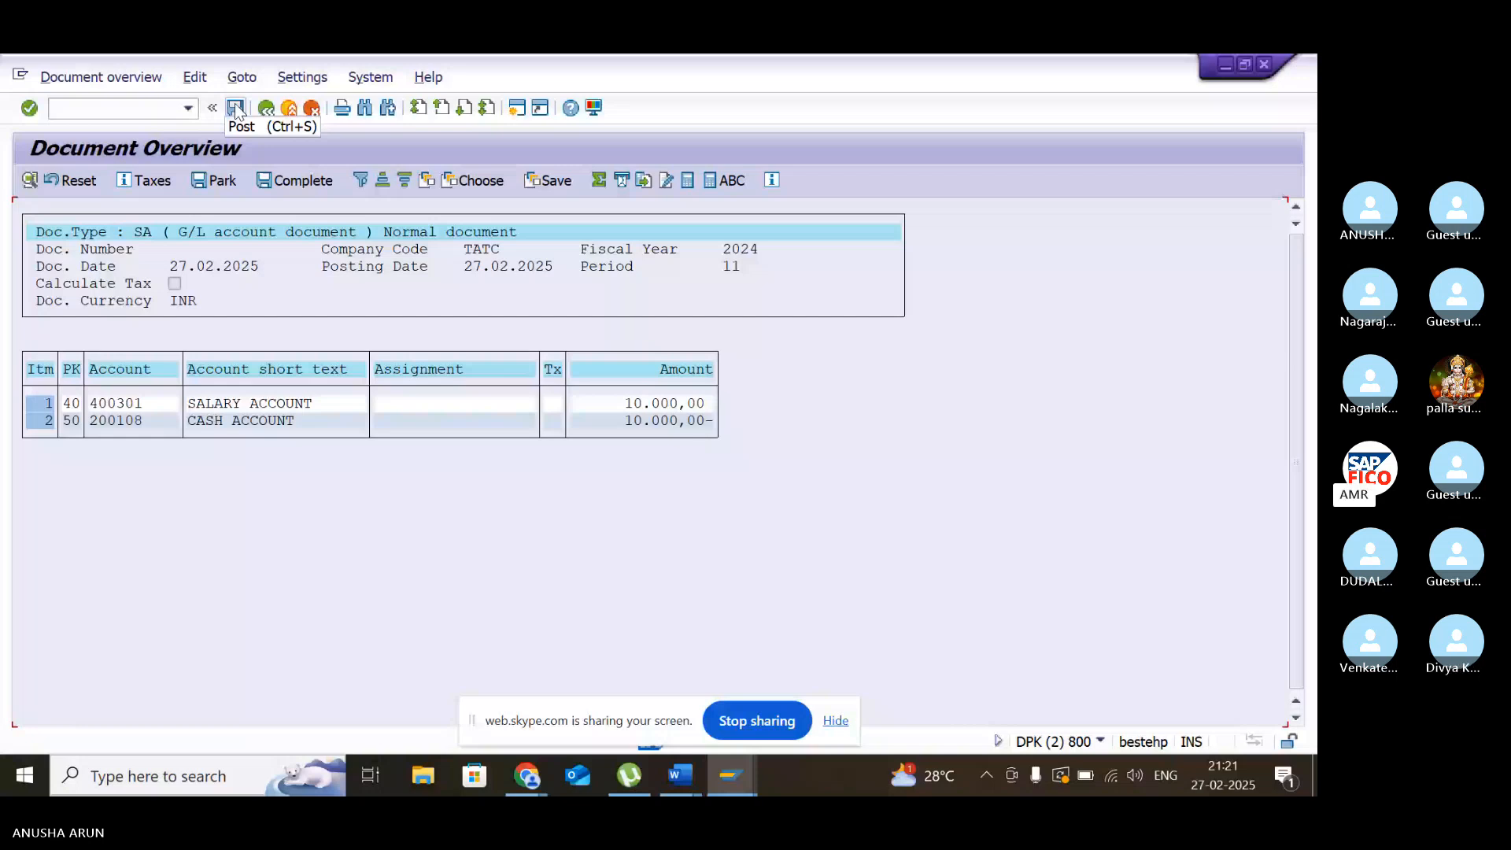
pyautogui.click(235, 108)
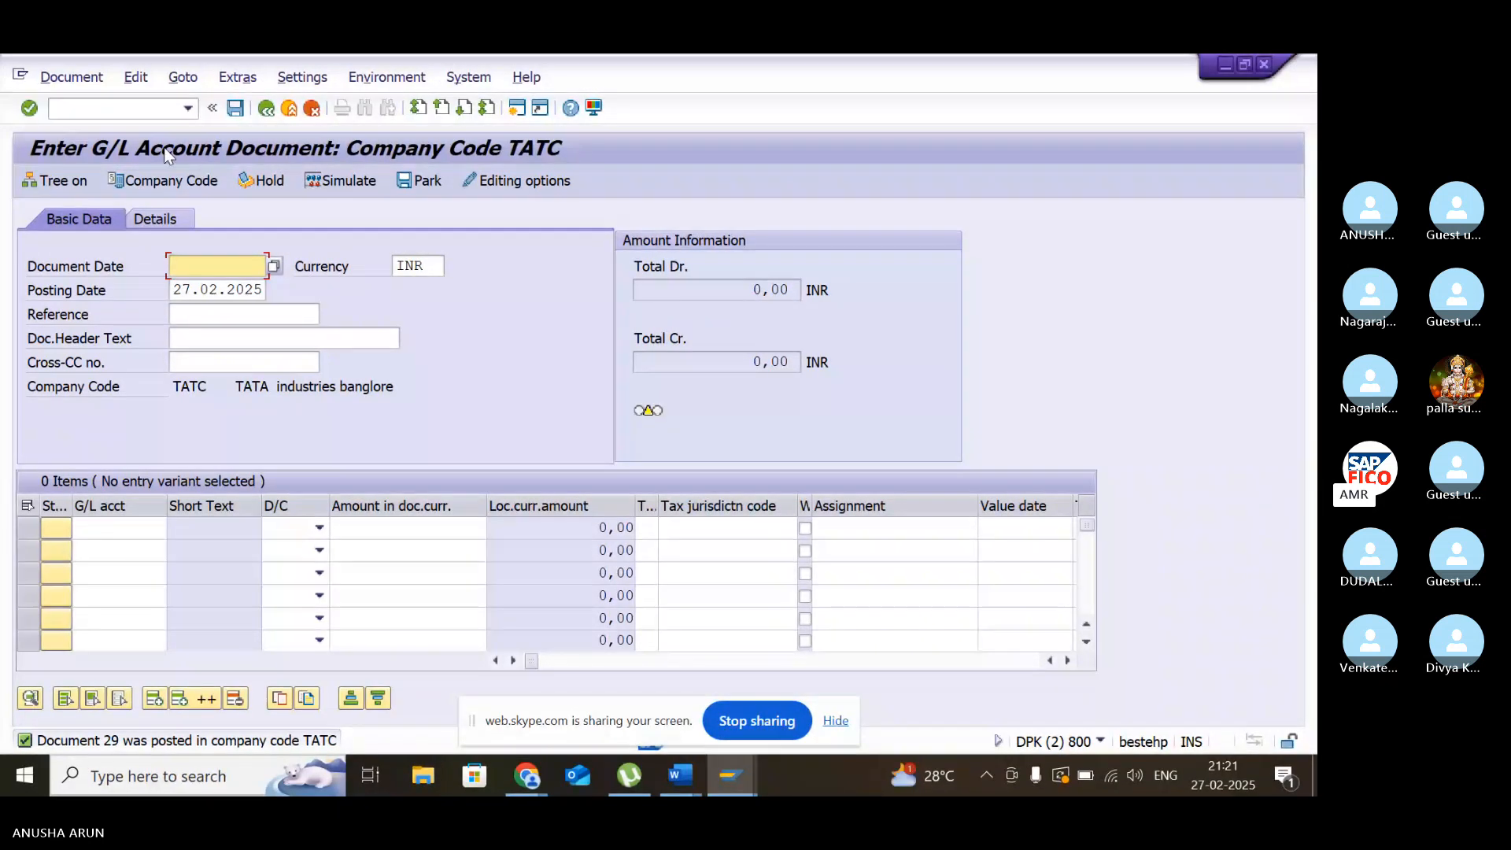
# - Leave the document entry and open the G/L Account Line Item Display with transaction /NFBL3N
pyautogui.click(171, 108)
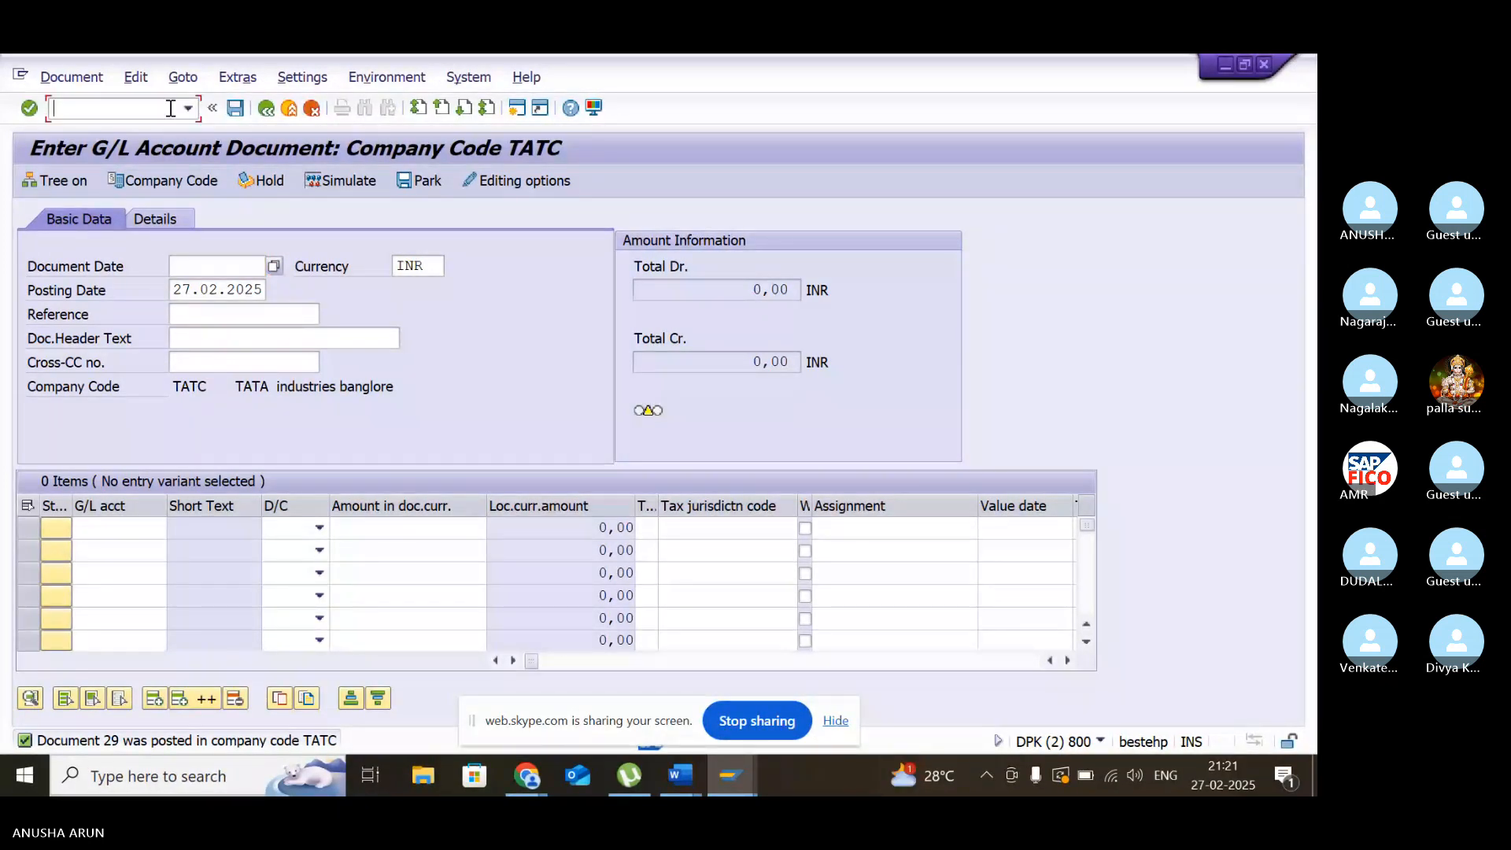
pyautogui.write('FBL3N')
pyautogui.press('Return')
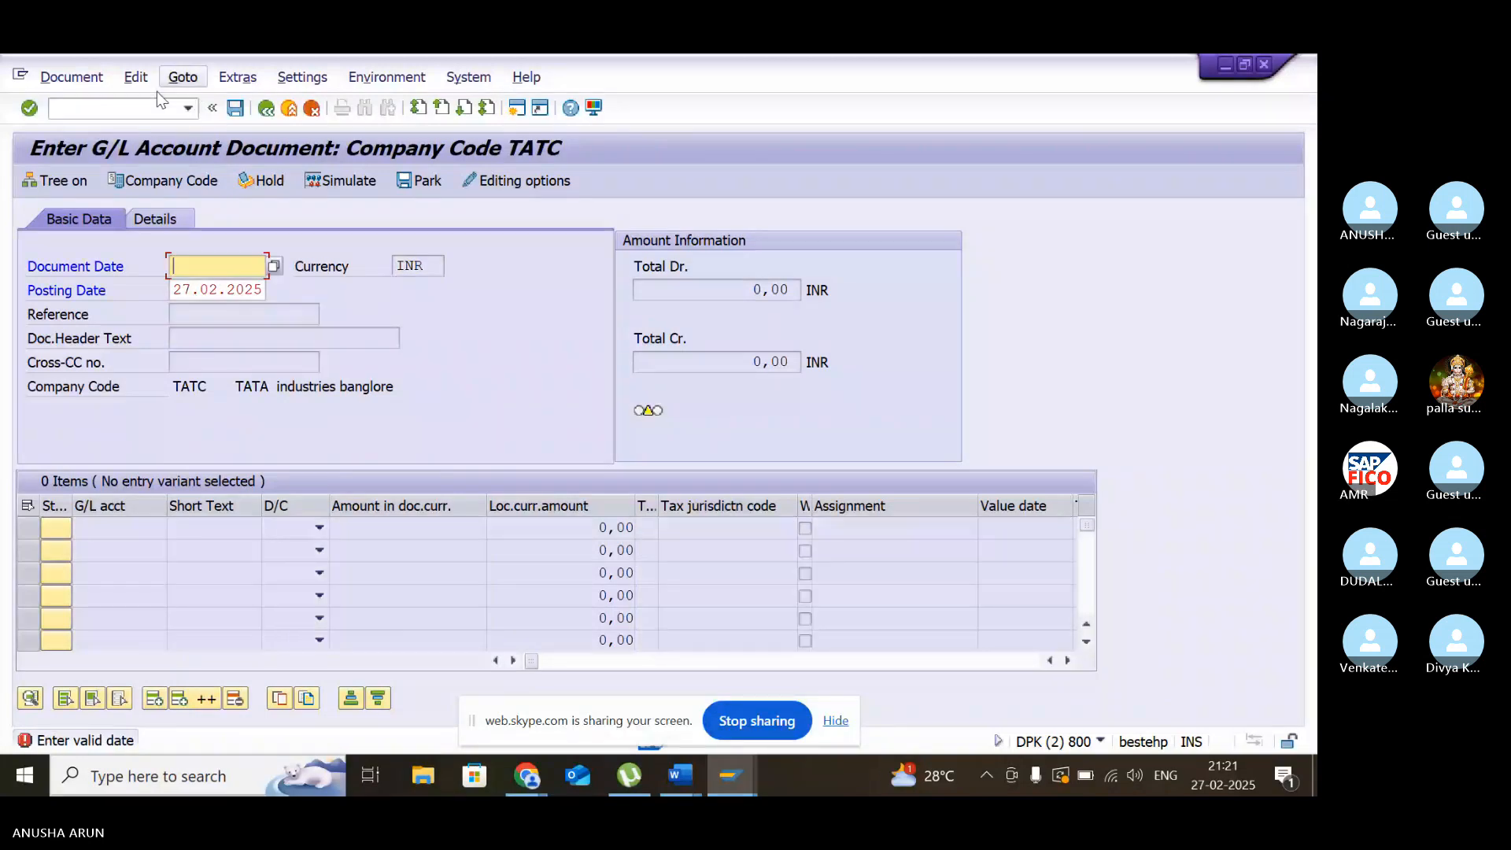
pyautogui.click(166, 114)
pyautogui.write('/NF')
pyautogui.write('BL3N')
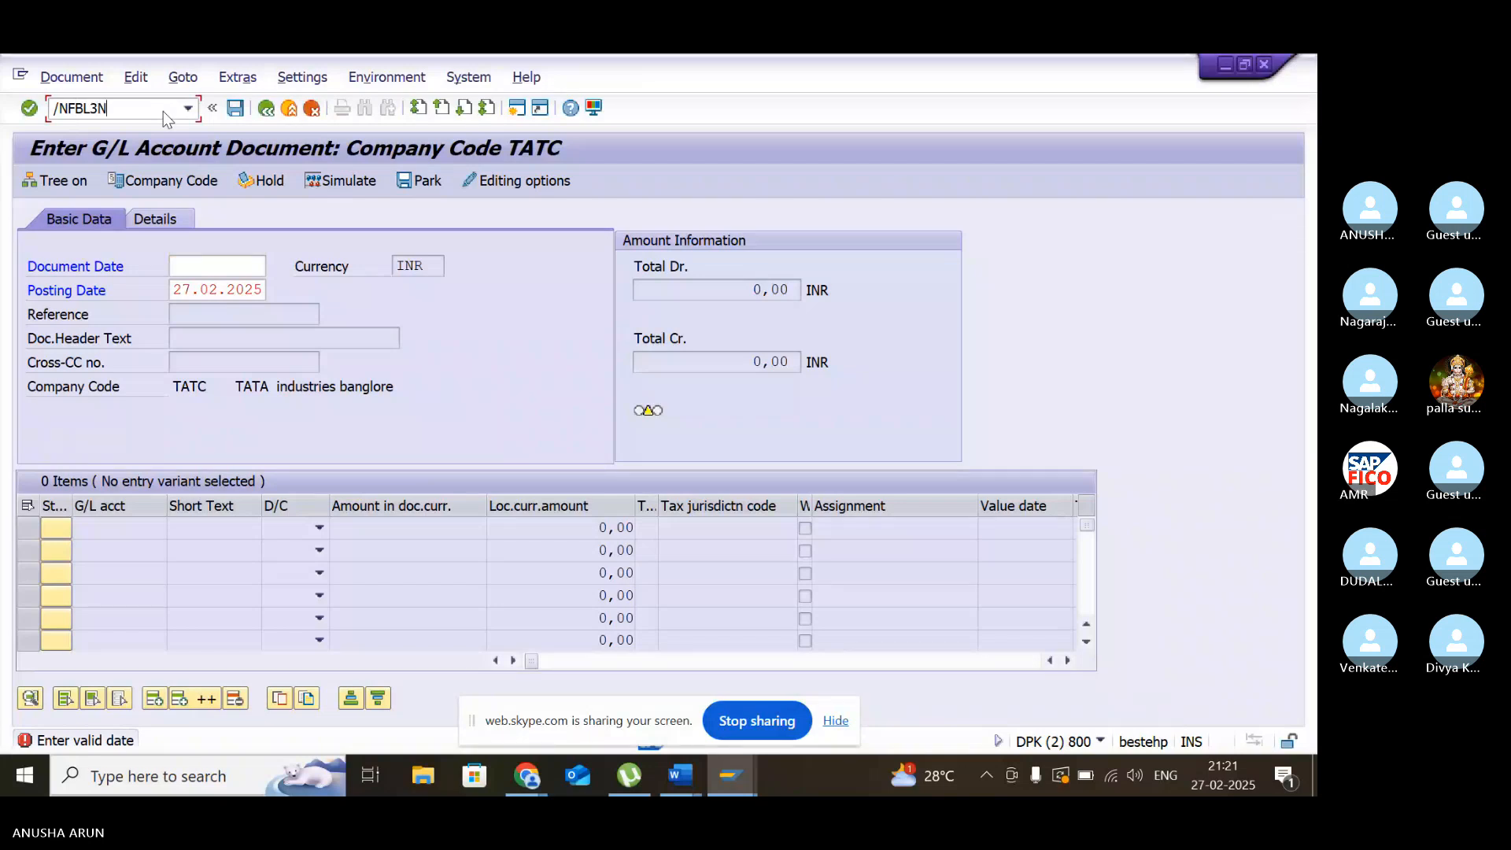
pyautogui.press('Return')
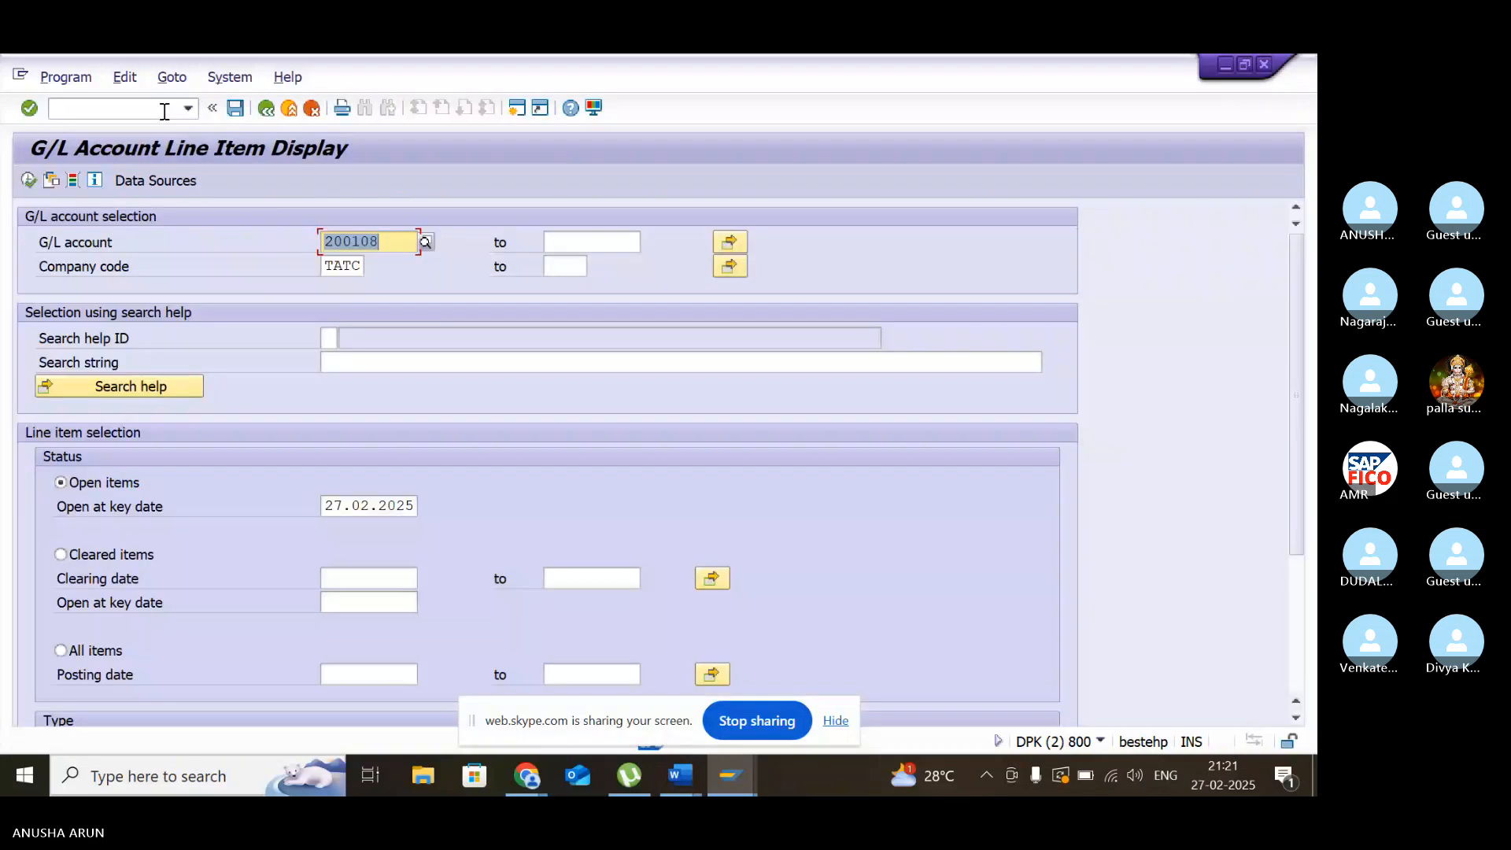
pyautogui.click(165, 111)
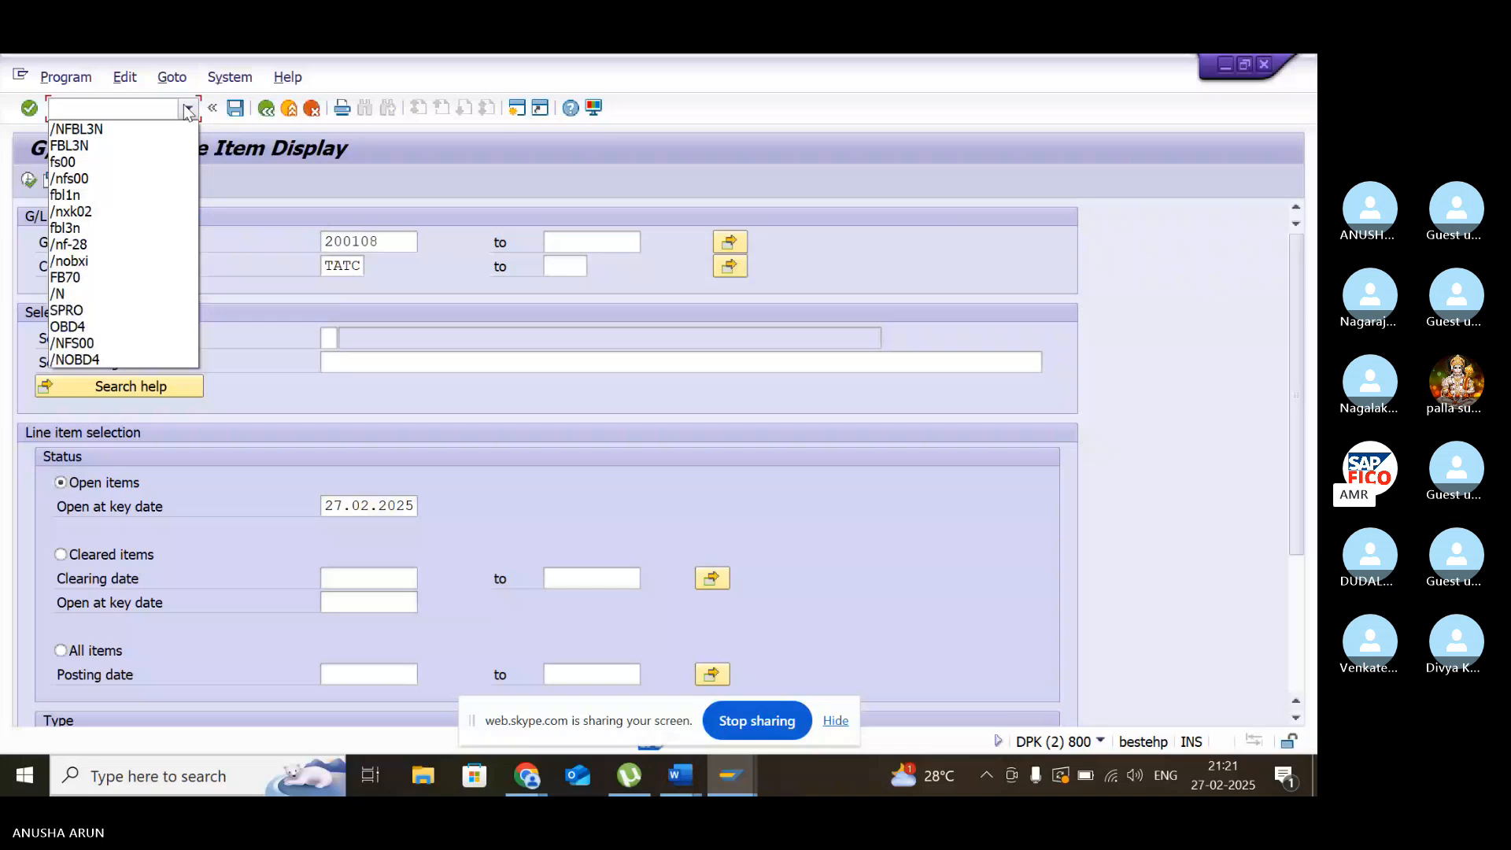
pyautogui.click(79, 124)
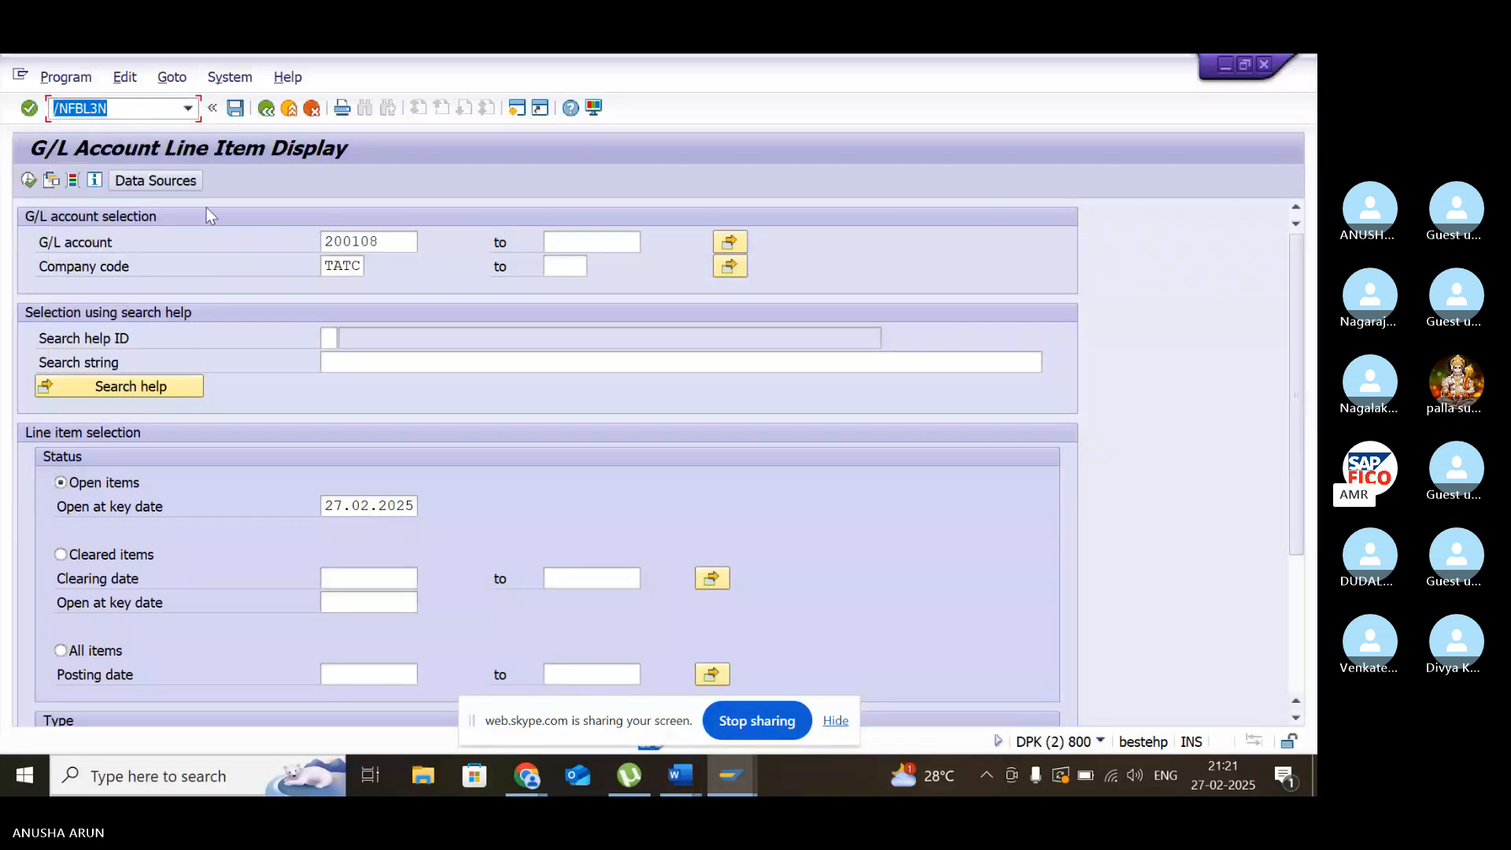
# - Clear the G/L account selection, set the status to All items, and list the line items for company code TATC
pyautogui.click(387, 245)
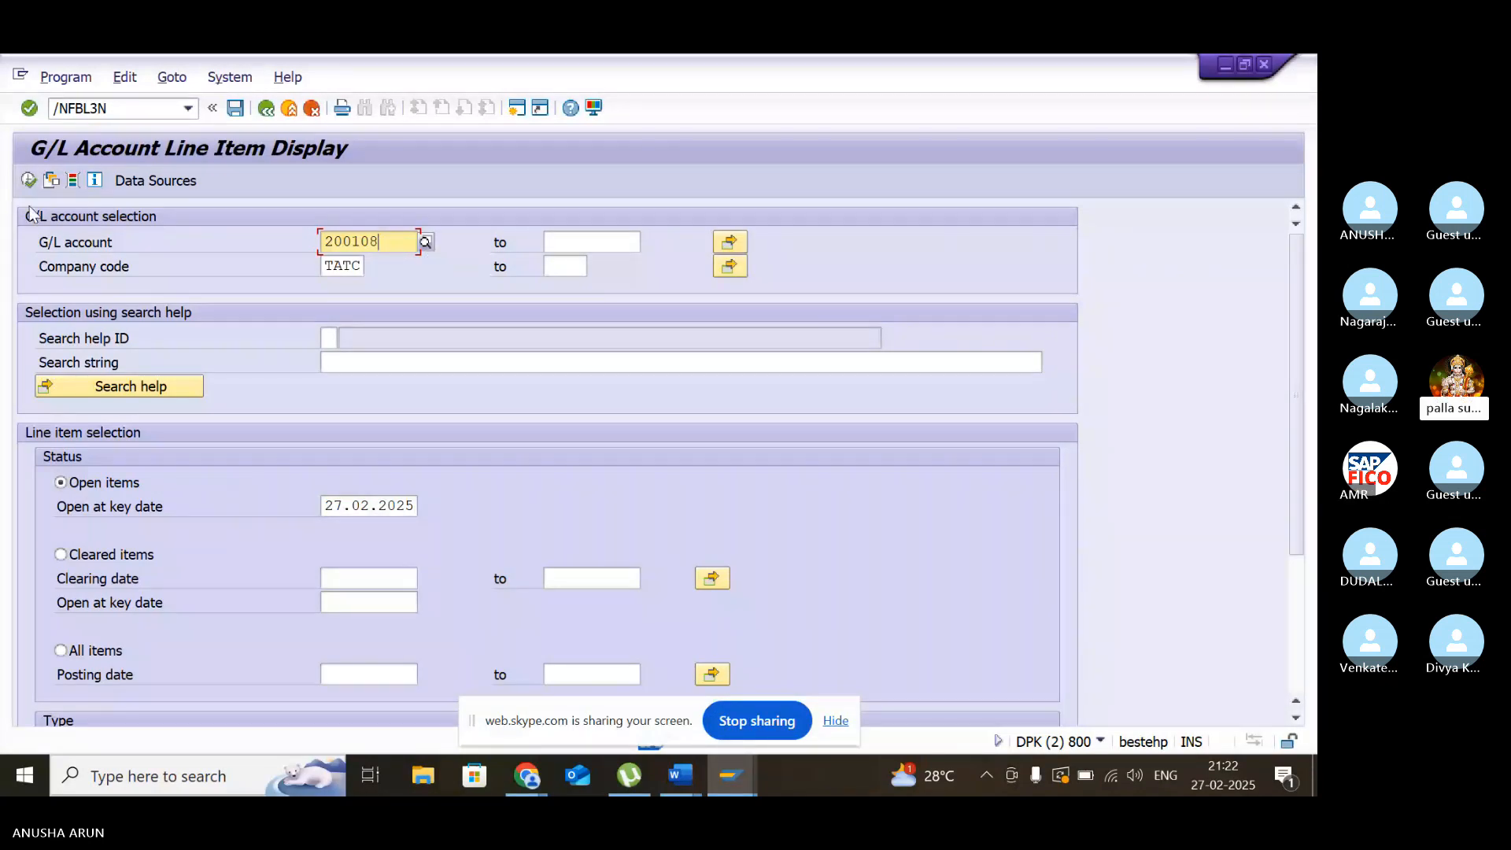
pyautogui.press('BackSpace')
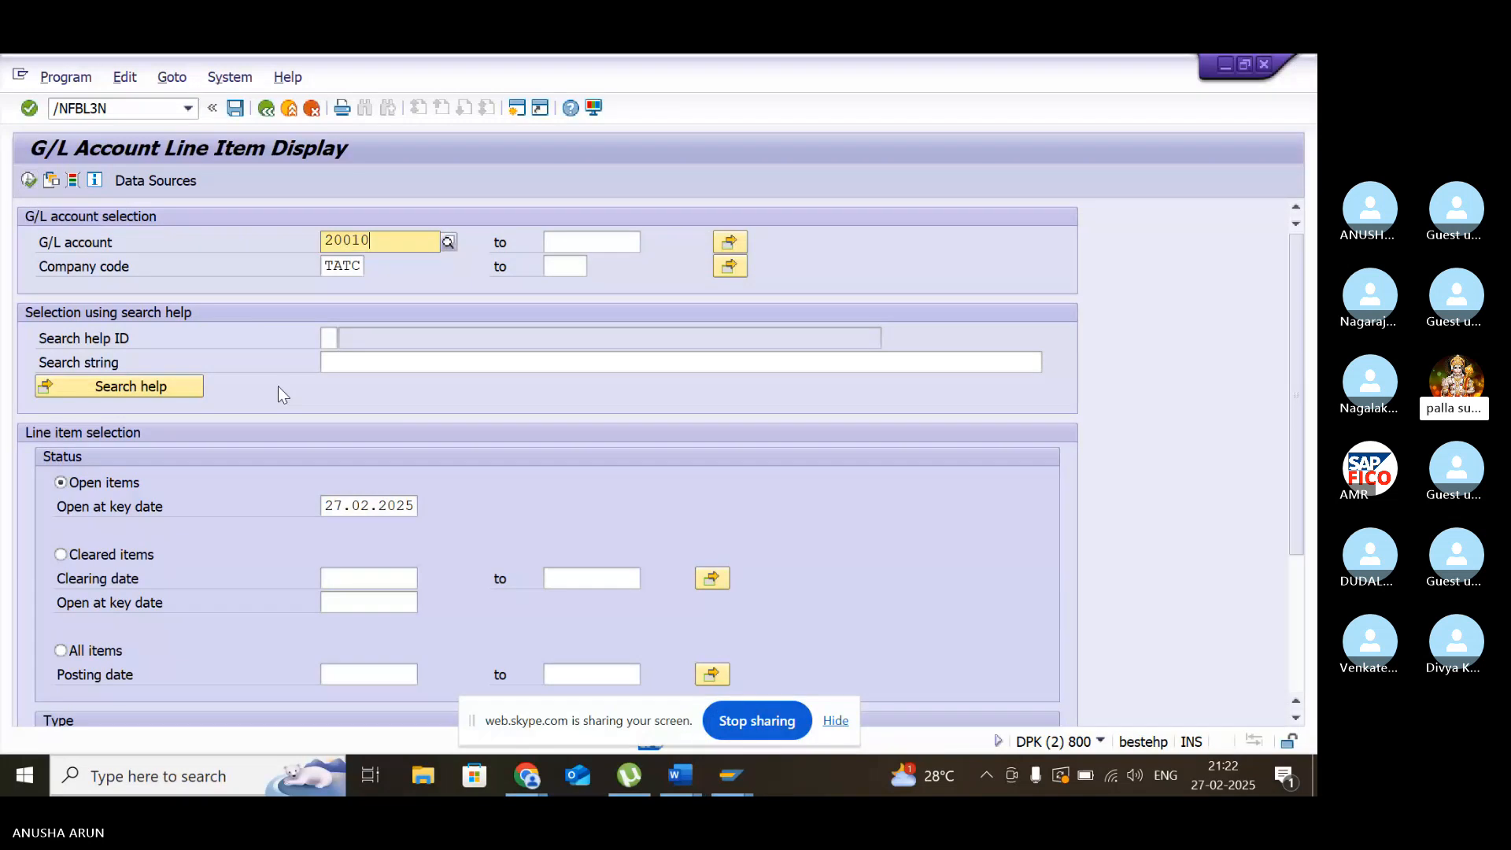
pyautogui.click(26, 180)
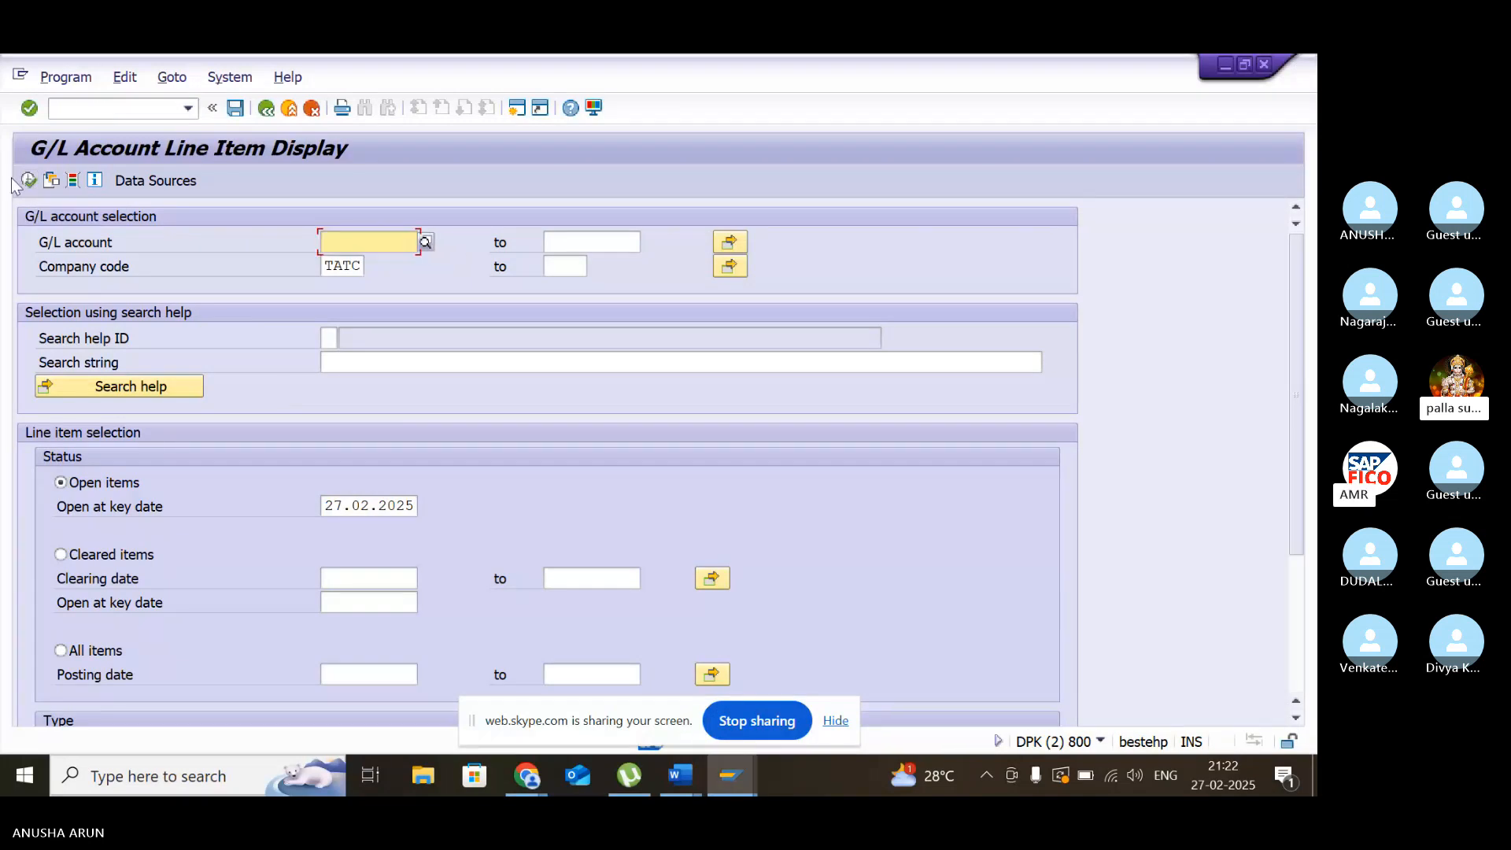
pyautogui.click(62, 649)
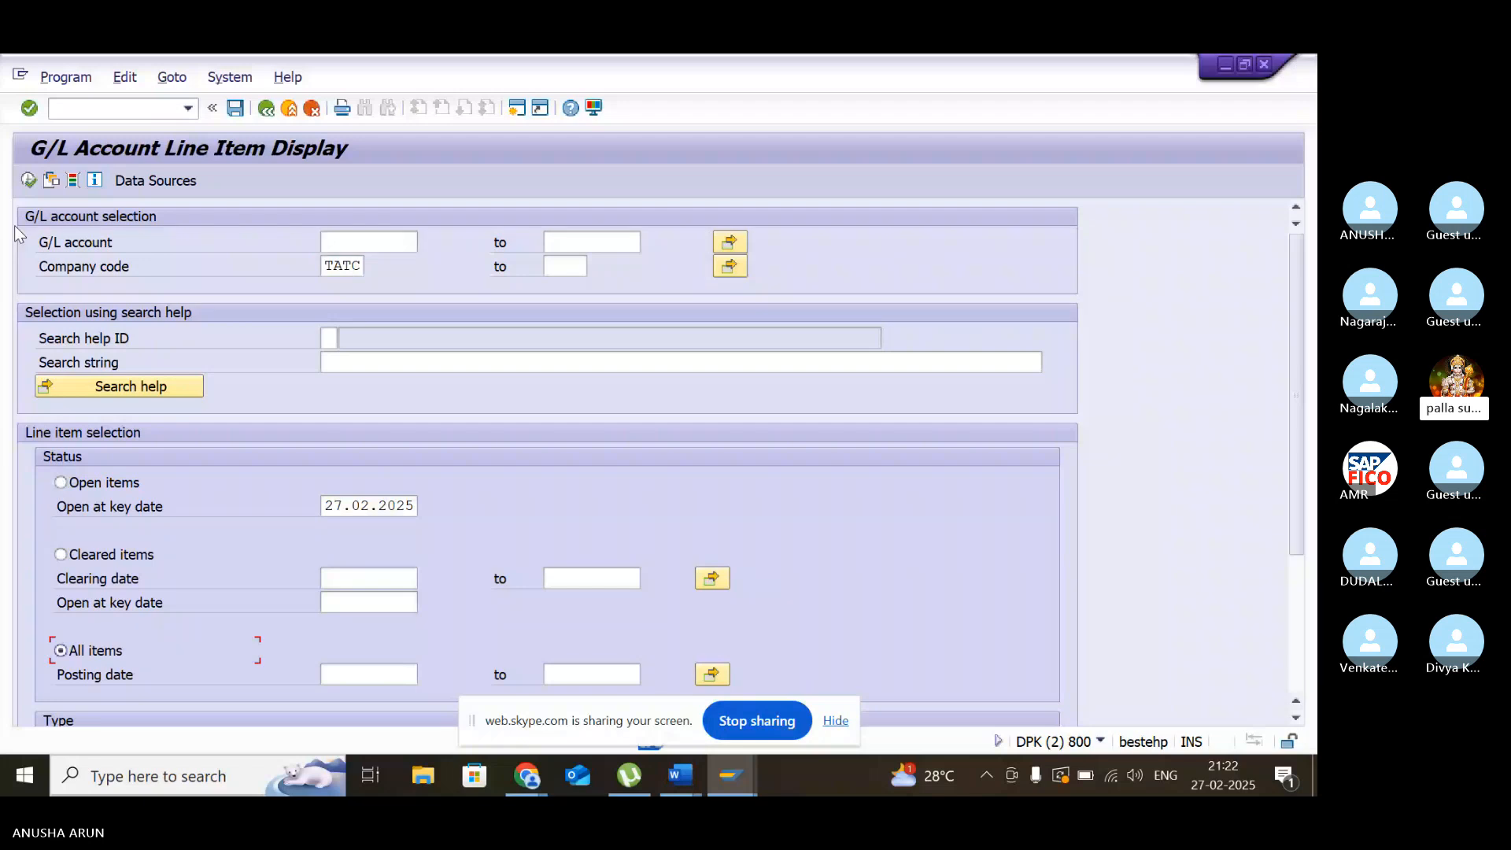
pyautogui.click(29, 181)
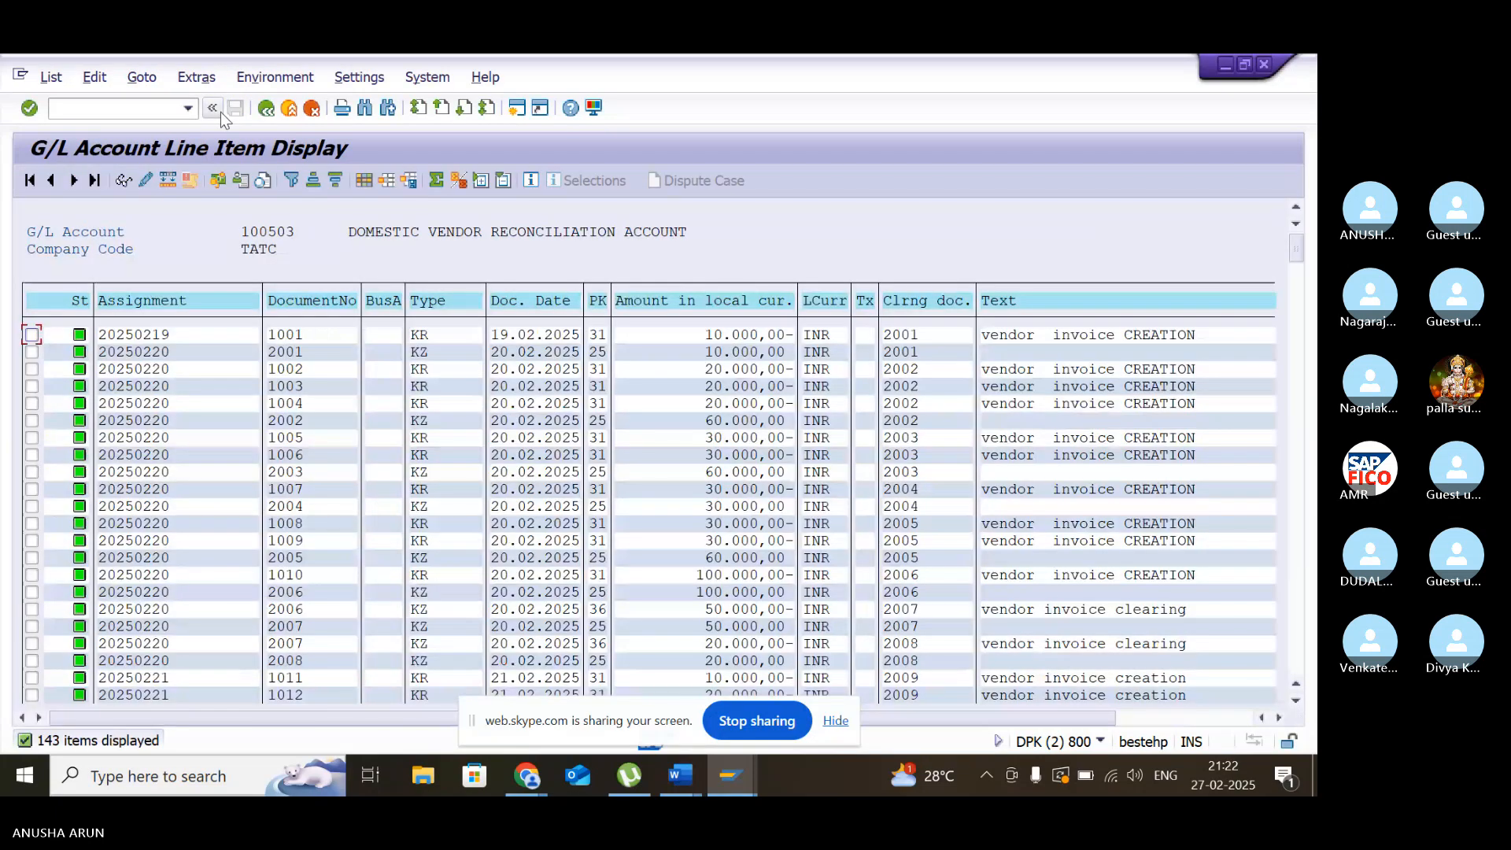
# - Return to the selection, choose G/L account 400301 (SALARY ACCOUNT), and display its line items to examine the Assignment column
pyautogui.click(214, 109)
pyautogui.press('F4')
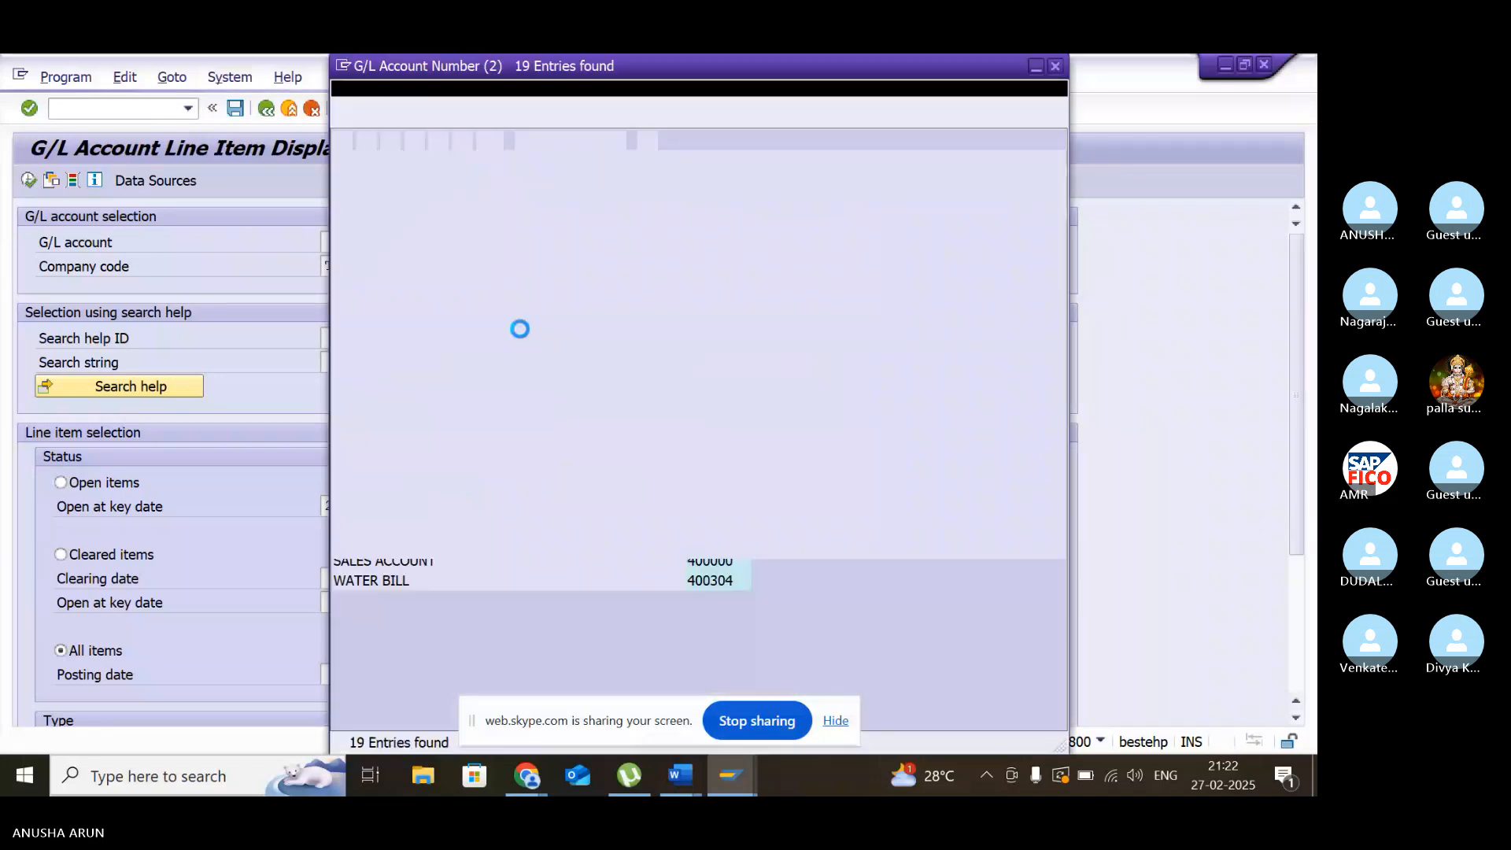
pyautogui.doubleClick(359, 544)
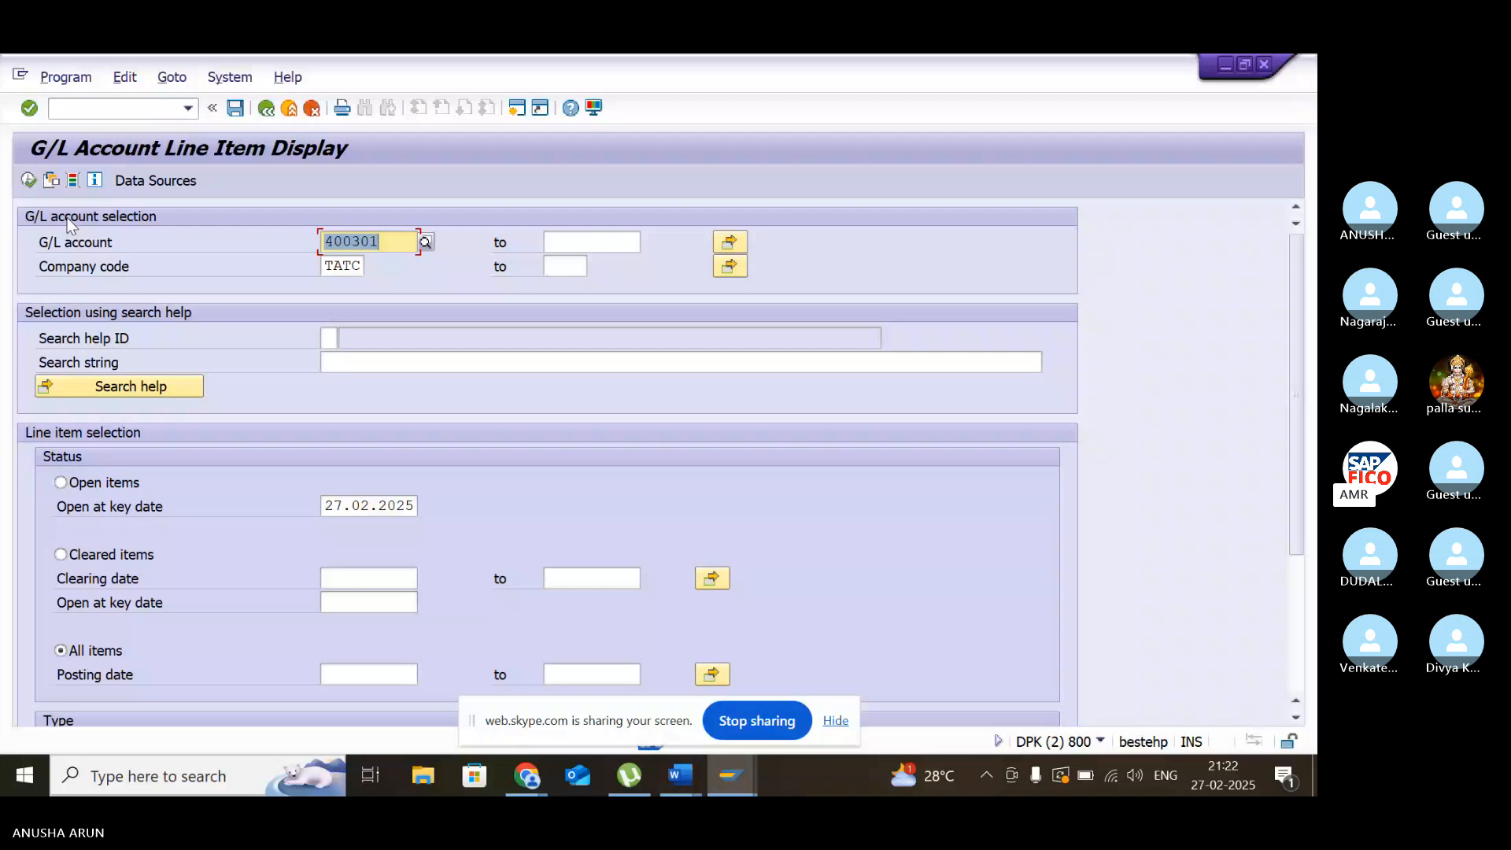
pyautogui.press('F8')
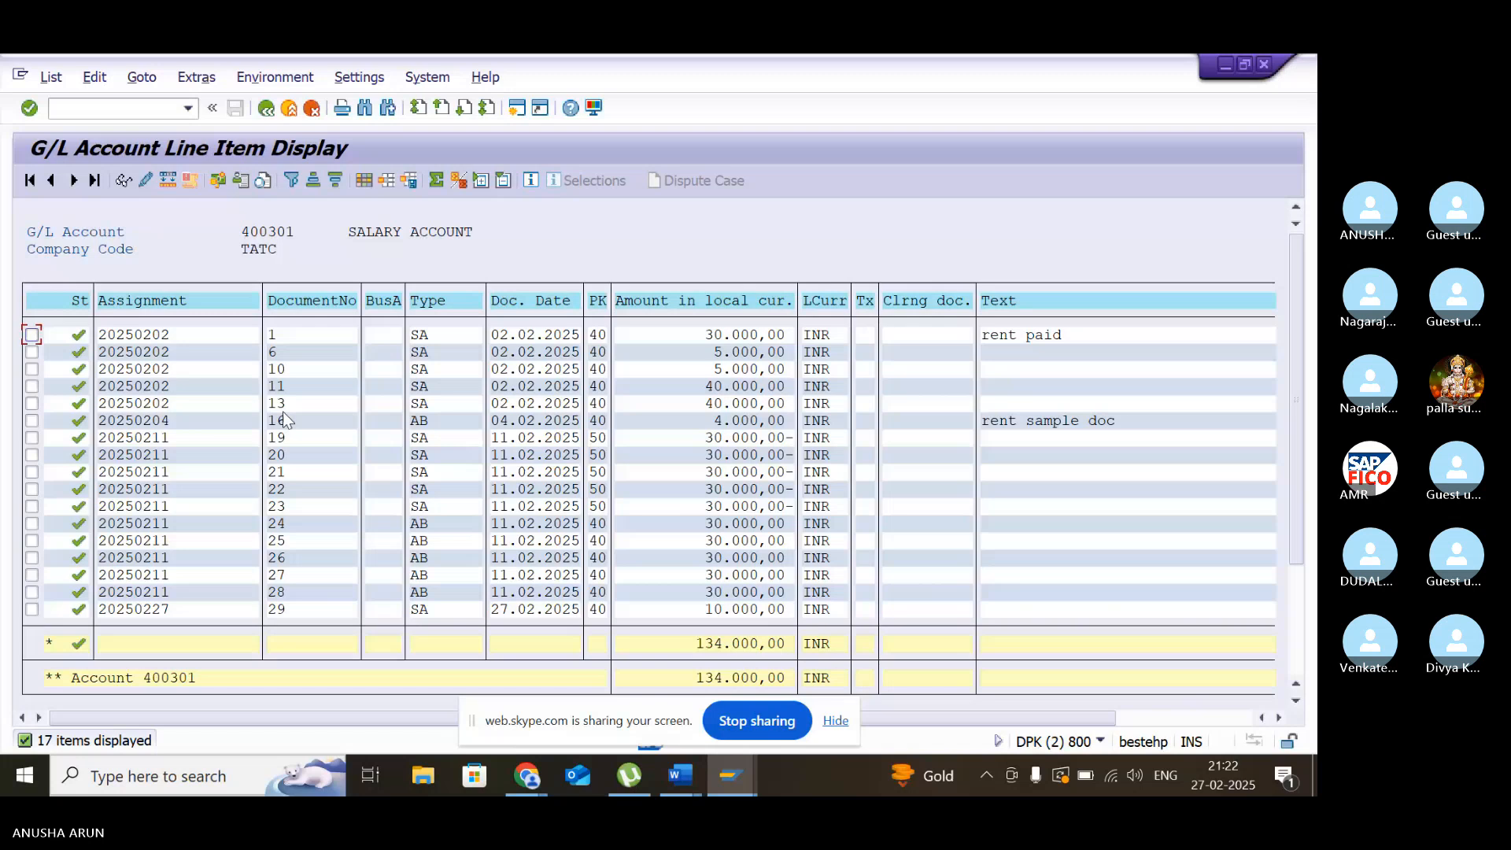
pyautogui.scroll(-1, 528, 582)
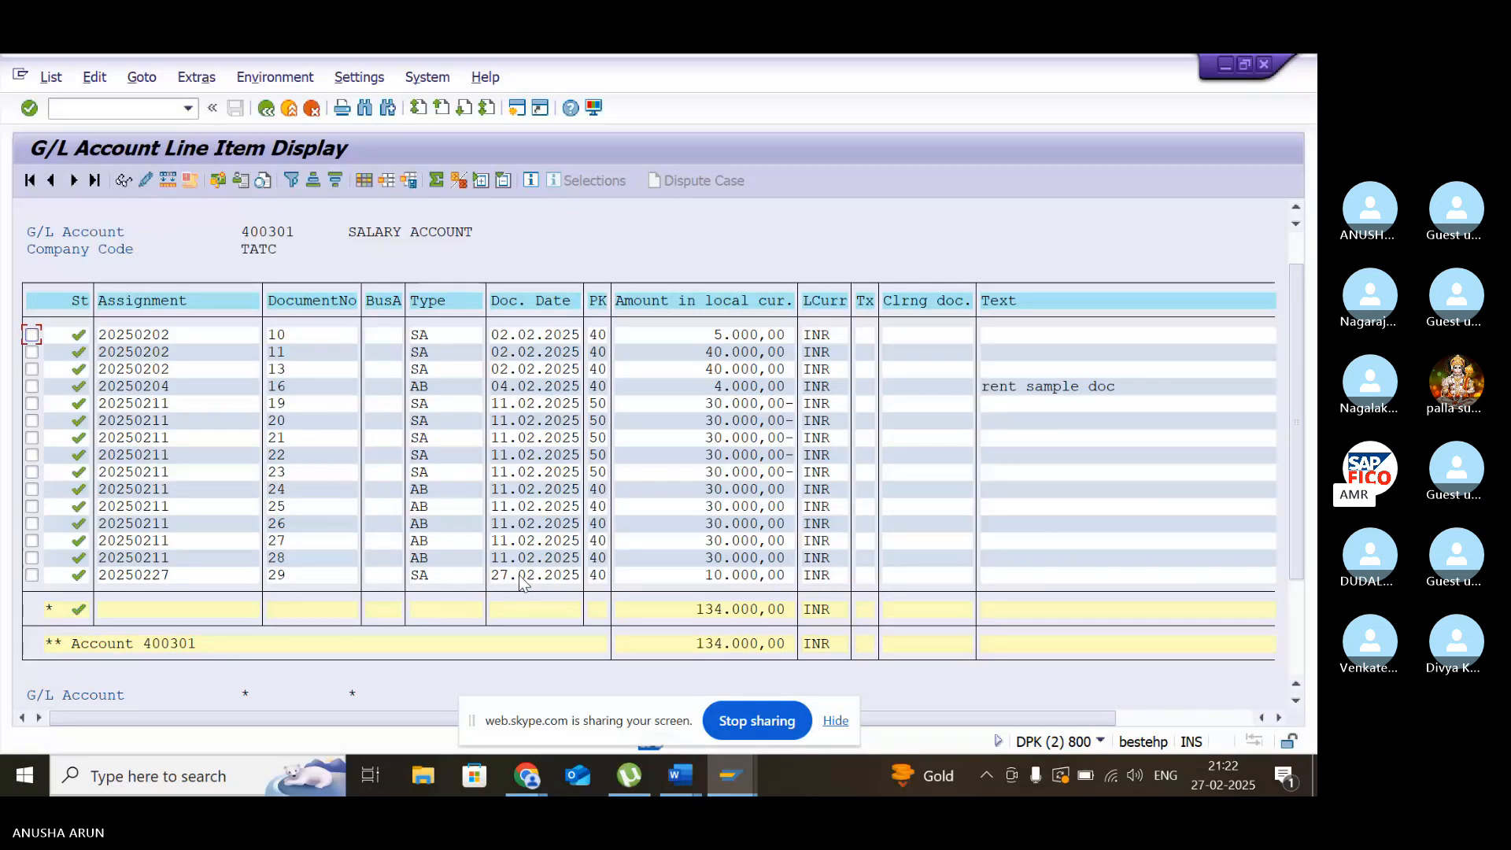
# - Open the document 29 line item of the salary account, return to the list, and mark its Assignment value
pyautogui.doubleClick(519, 576)
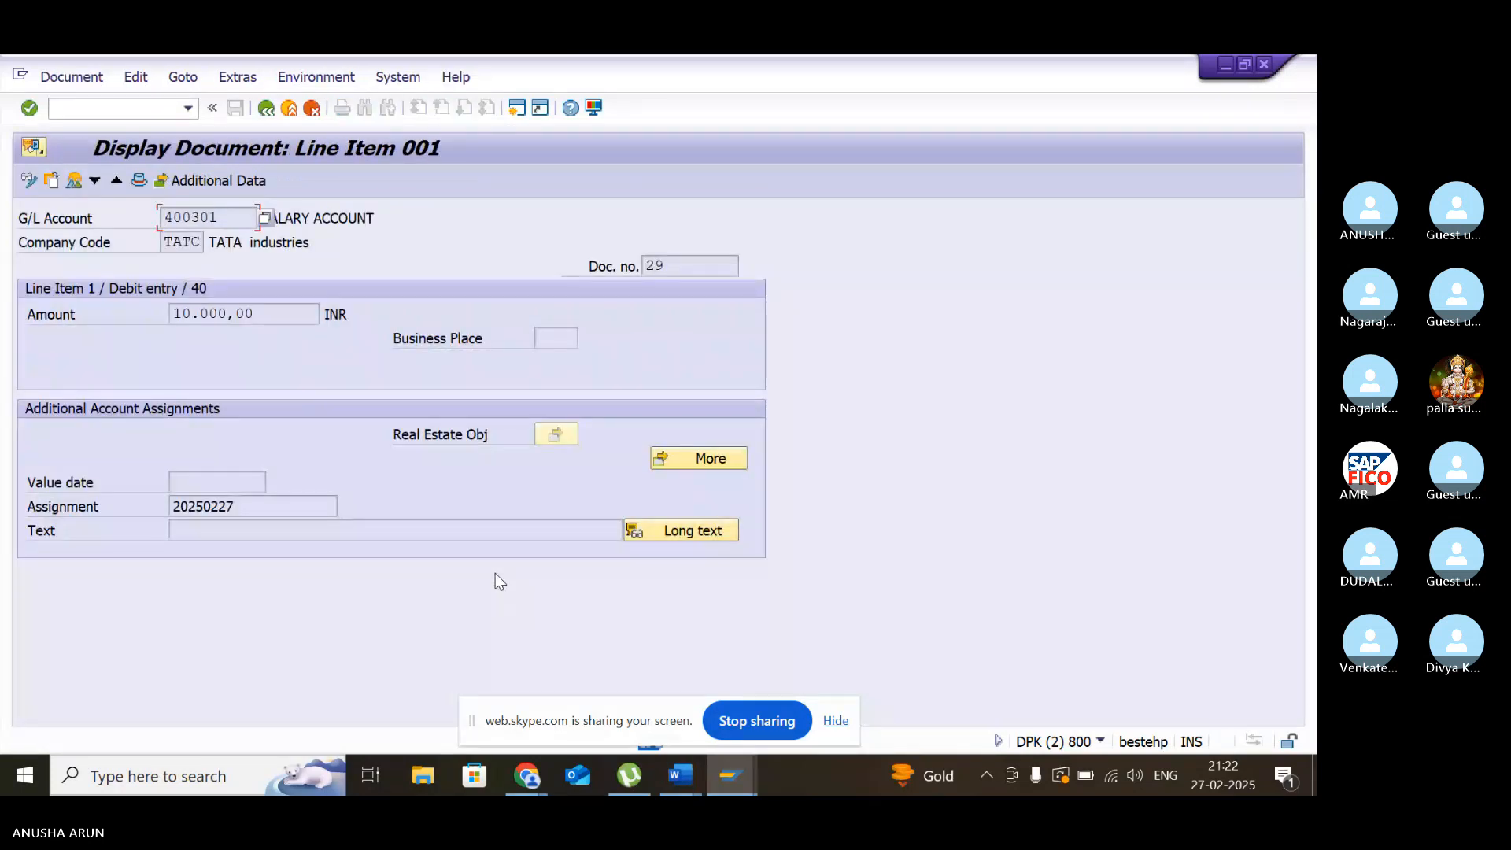
pyautogui.click(266, 110)
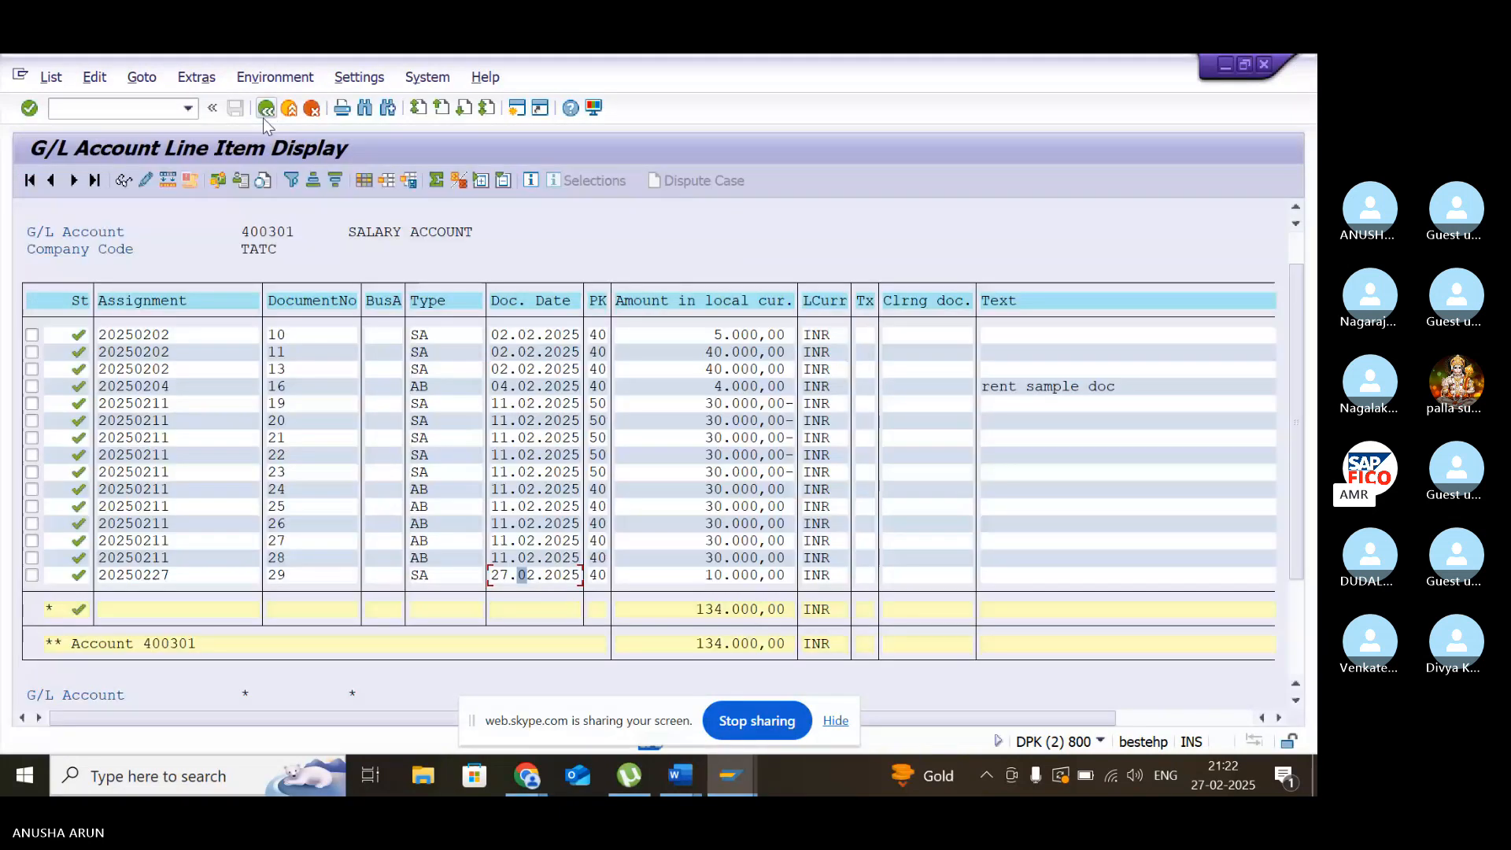
pyautogui.click(101, 575)
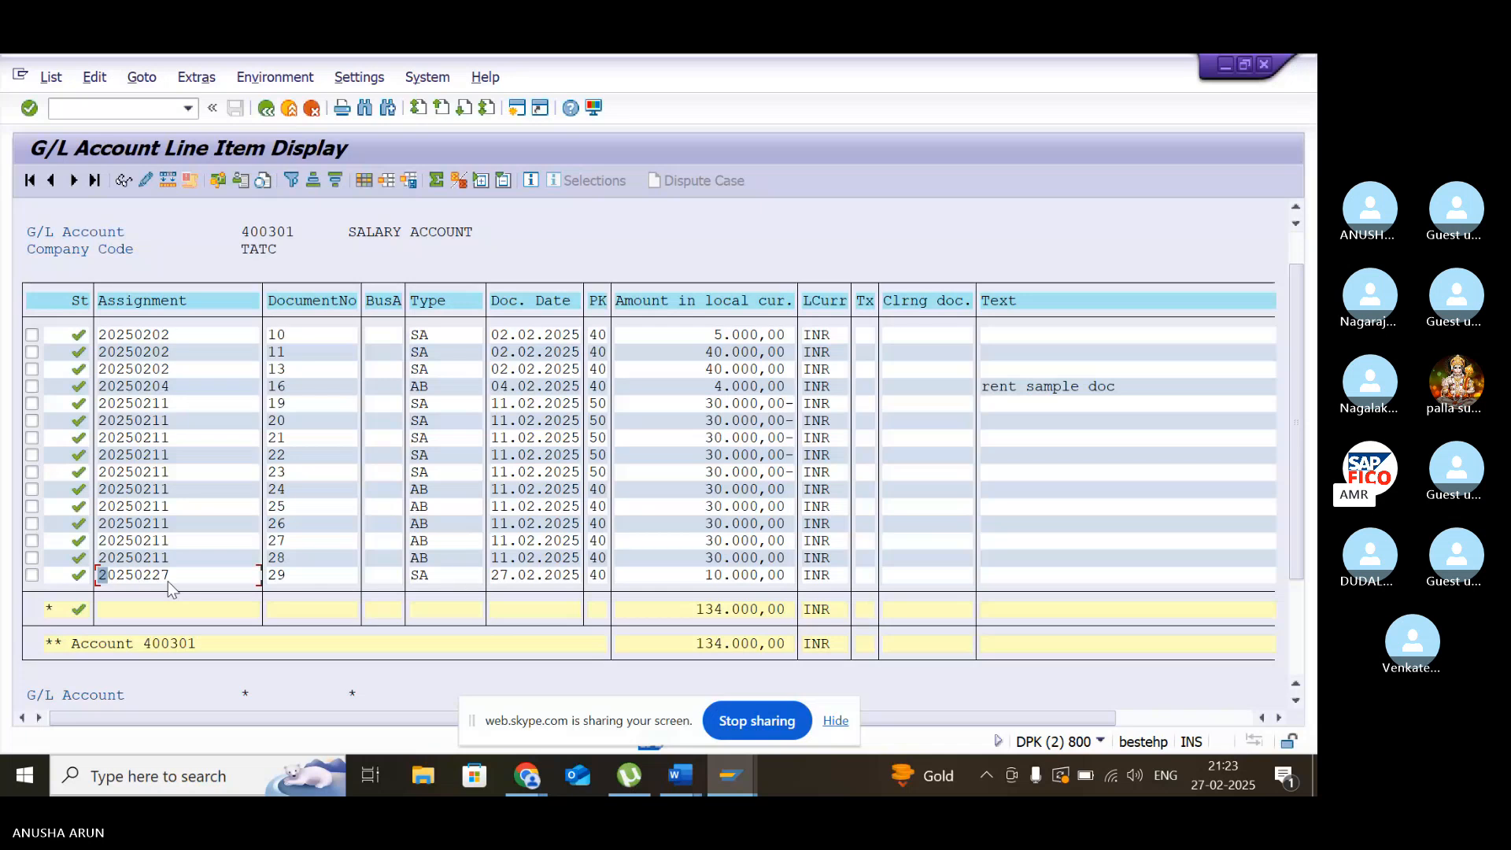
# - Return to the selection, choose G/L account 200108 (CASH ACCOUNT), and display its line items to examine the Assignment column
pyautogui.click(268, 110)
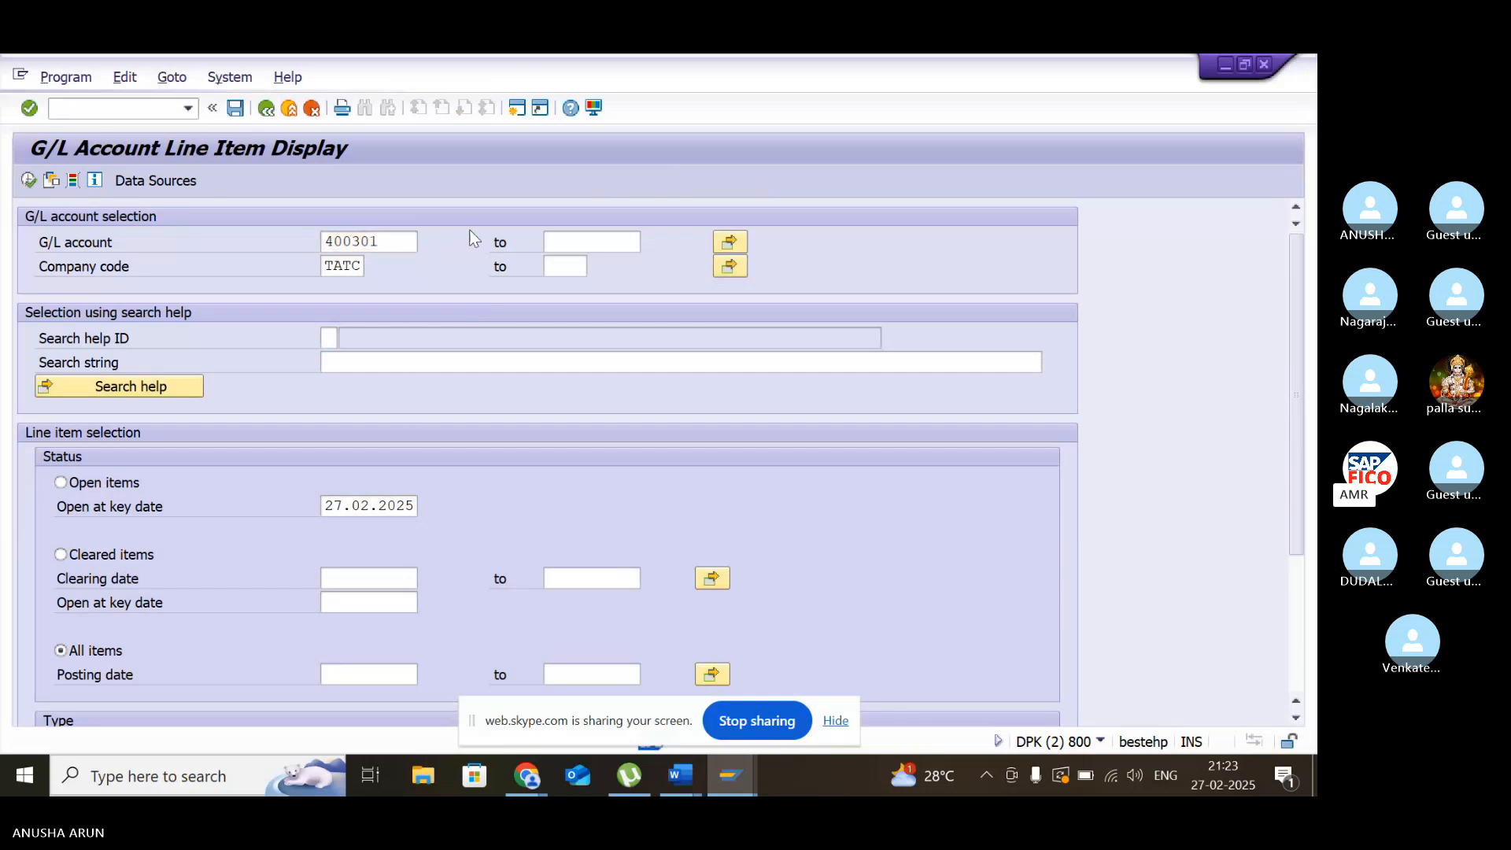
pyautogui.press('F4')
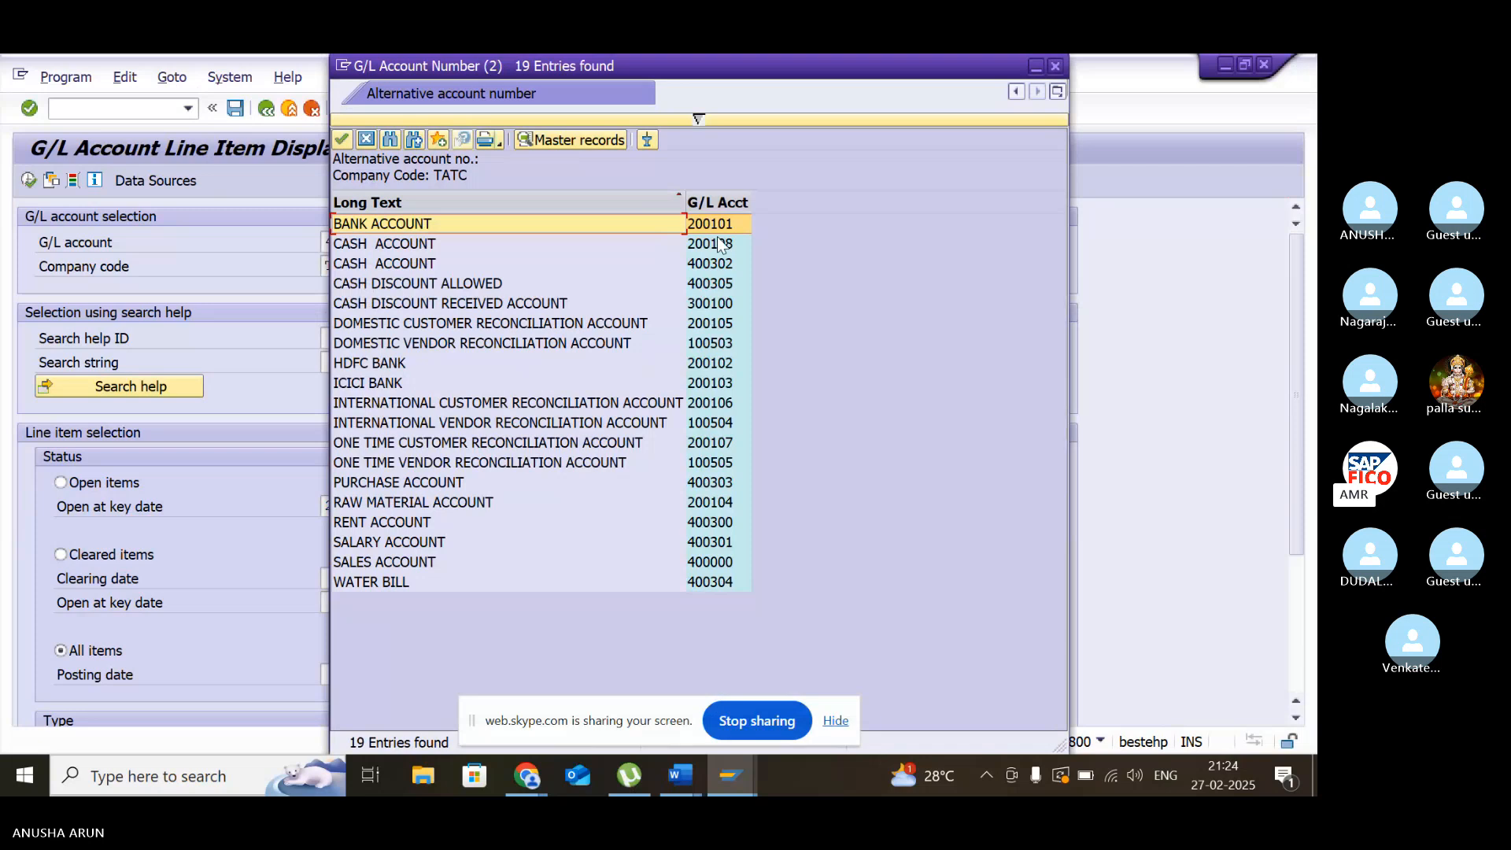
pyautogui.doubleClick(718, 244)
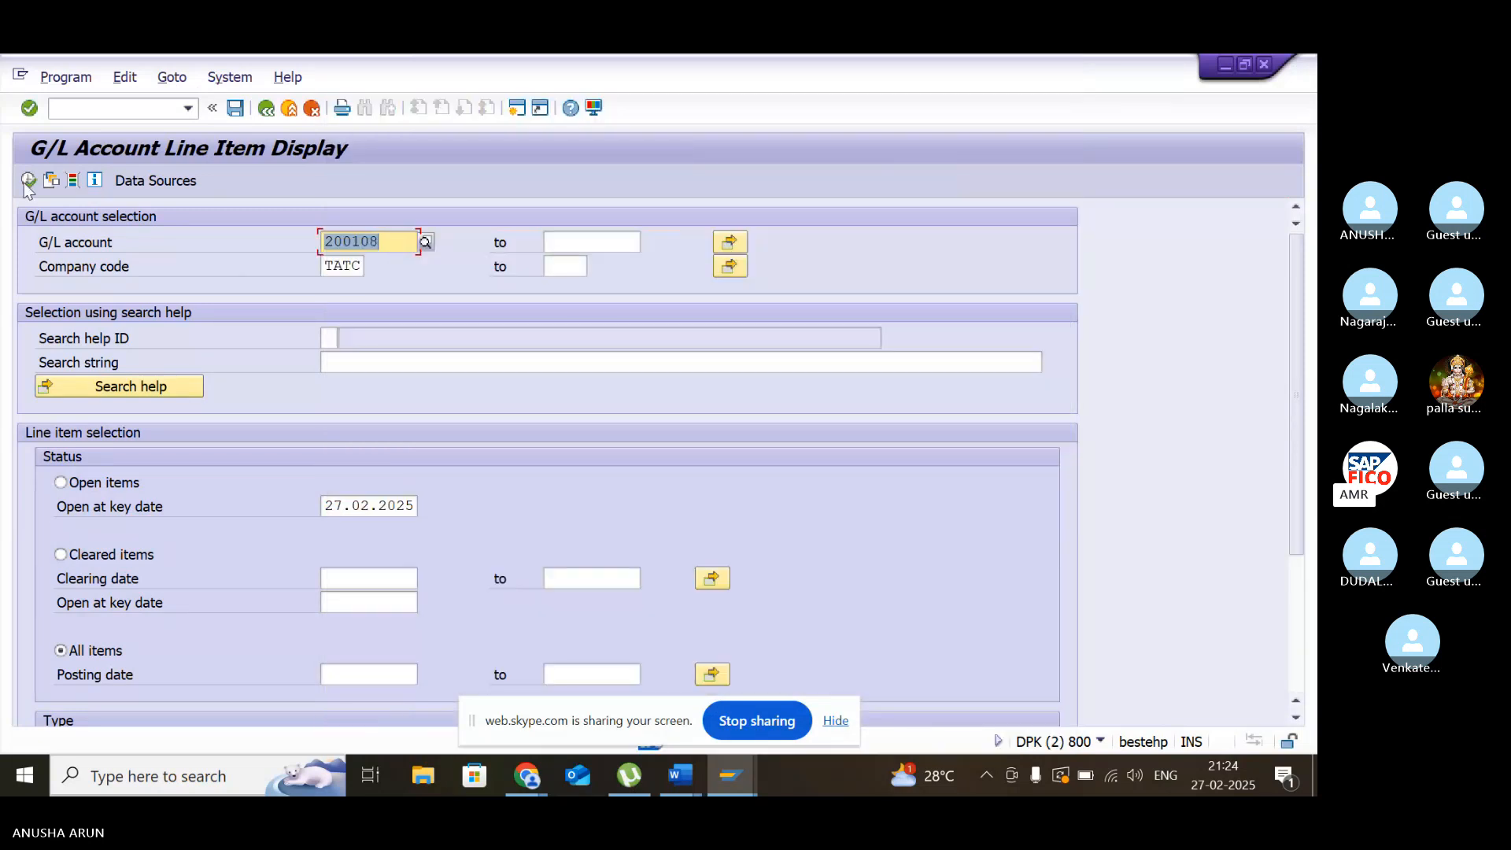
pyautogui.click(30, 181)
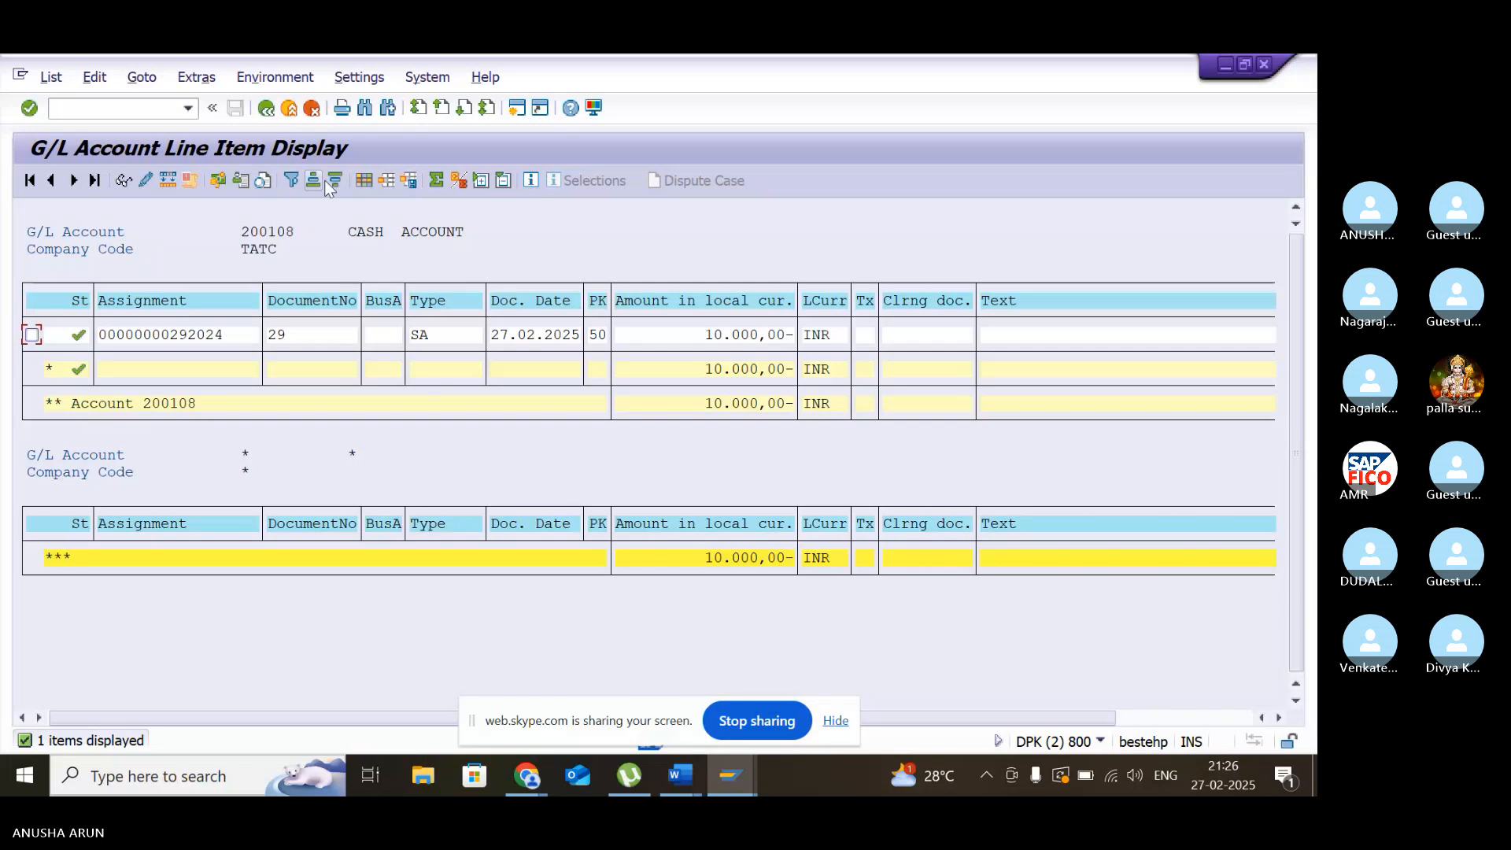
pyautogui.click(364, 180)
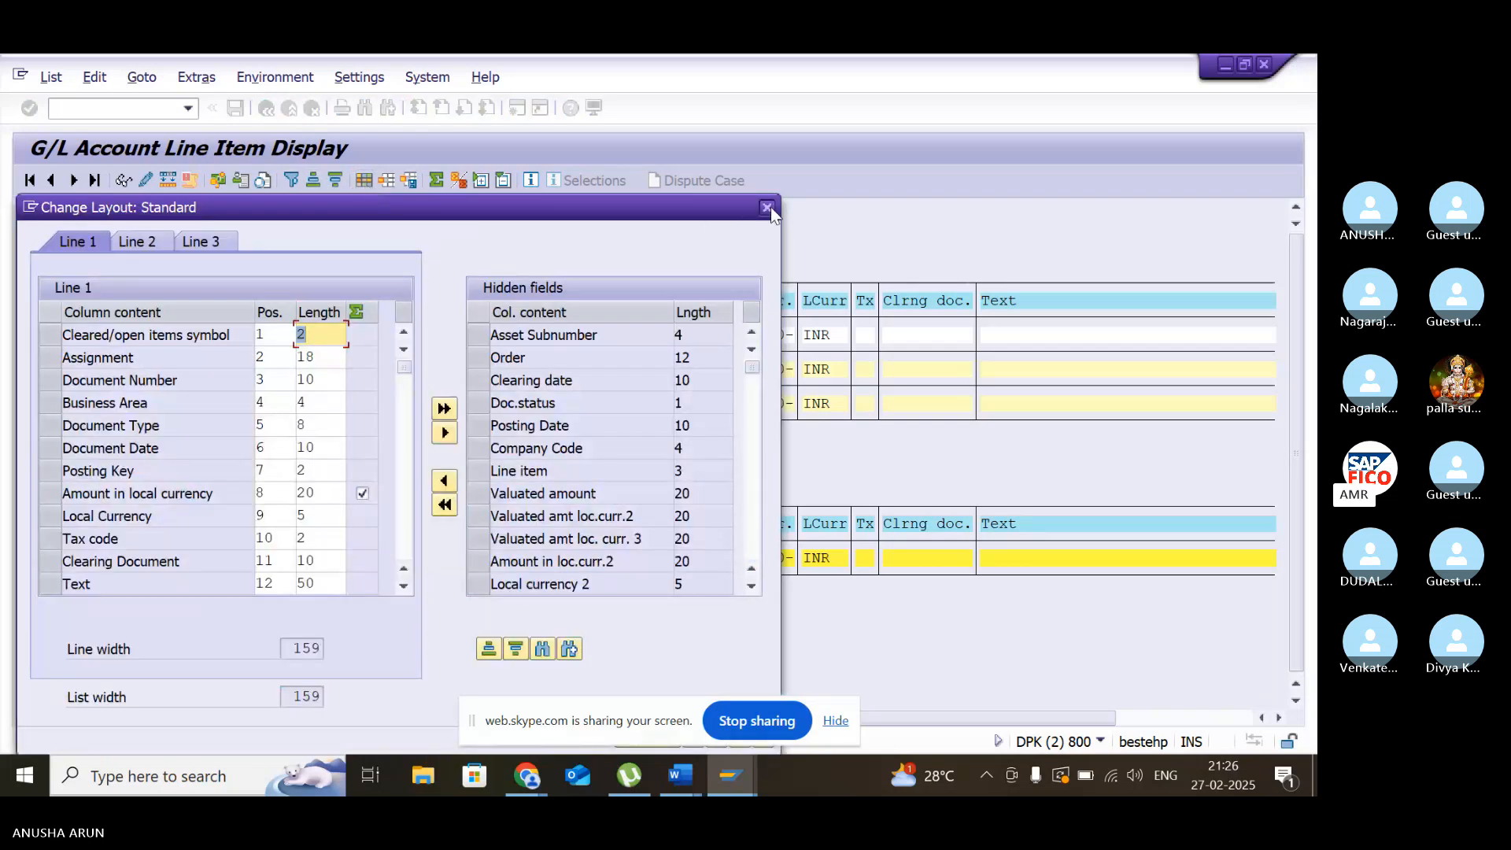
pyautogui.click(767, 208)
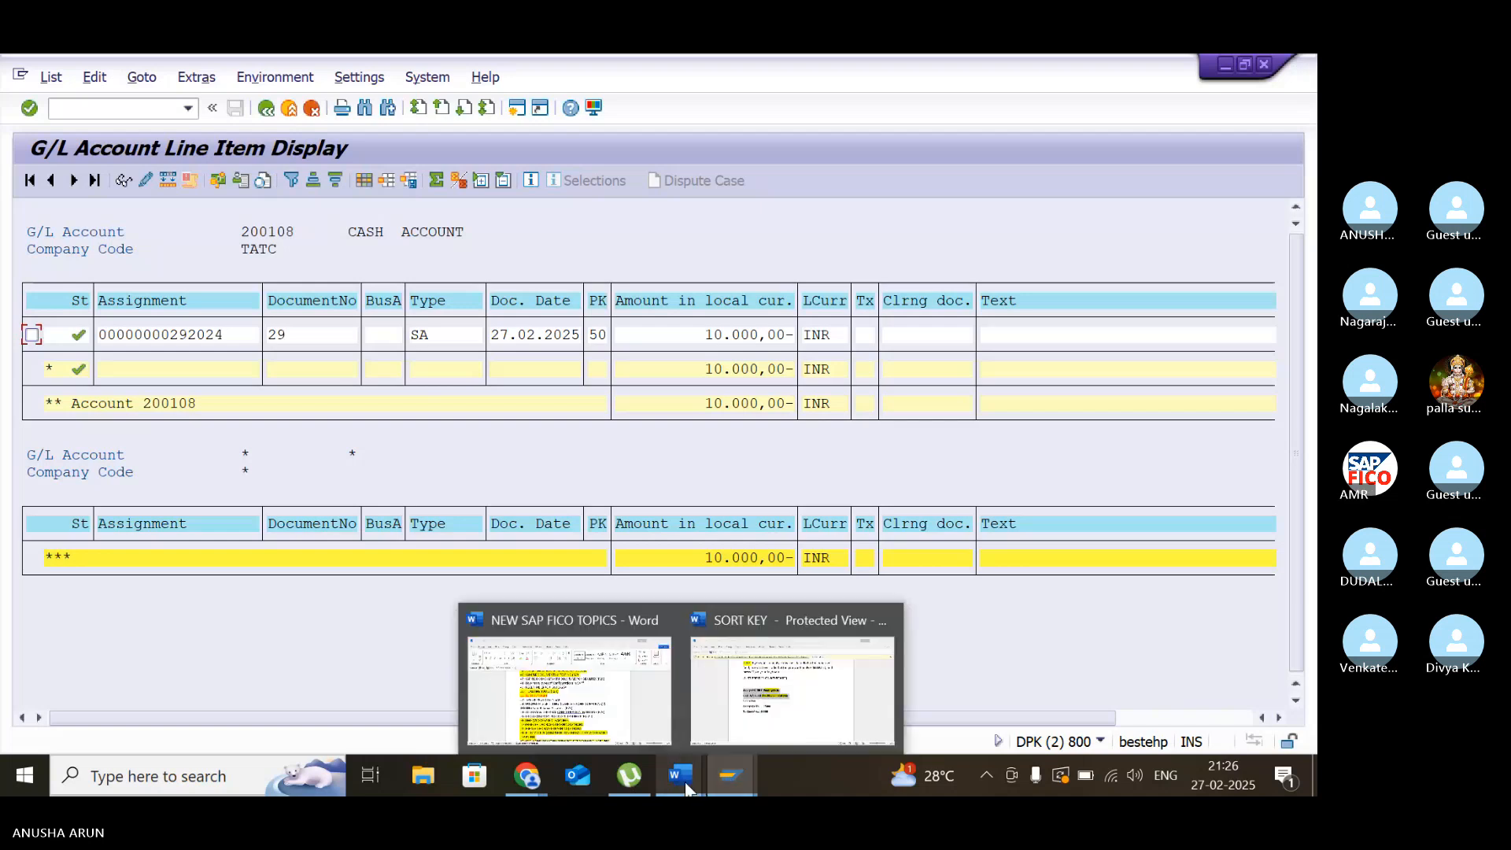
# - Switch to the central G/L account session, put cash account 200108 in change mode, read the field help for Relevant to cash flow, and save
pyautogui.moveTo(732, 785)
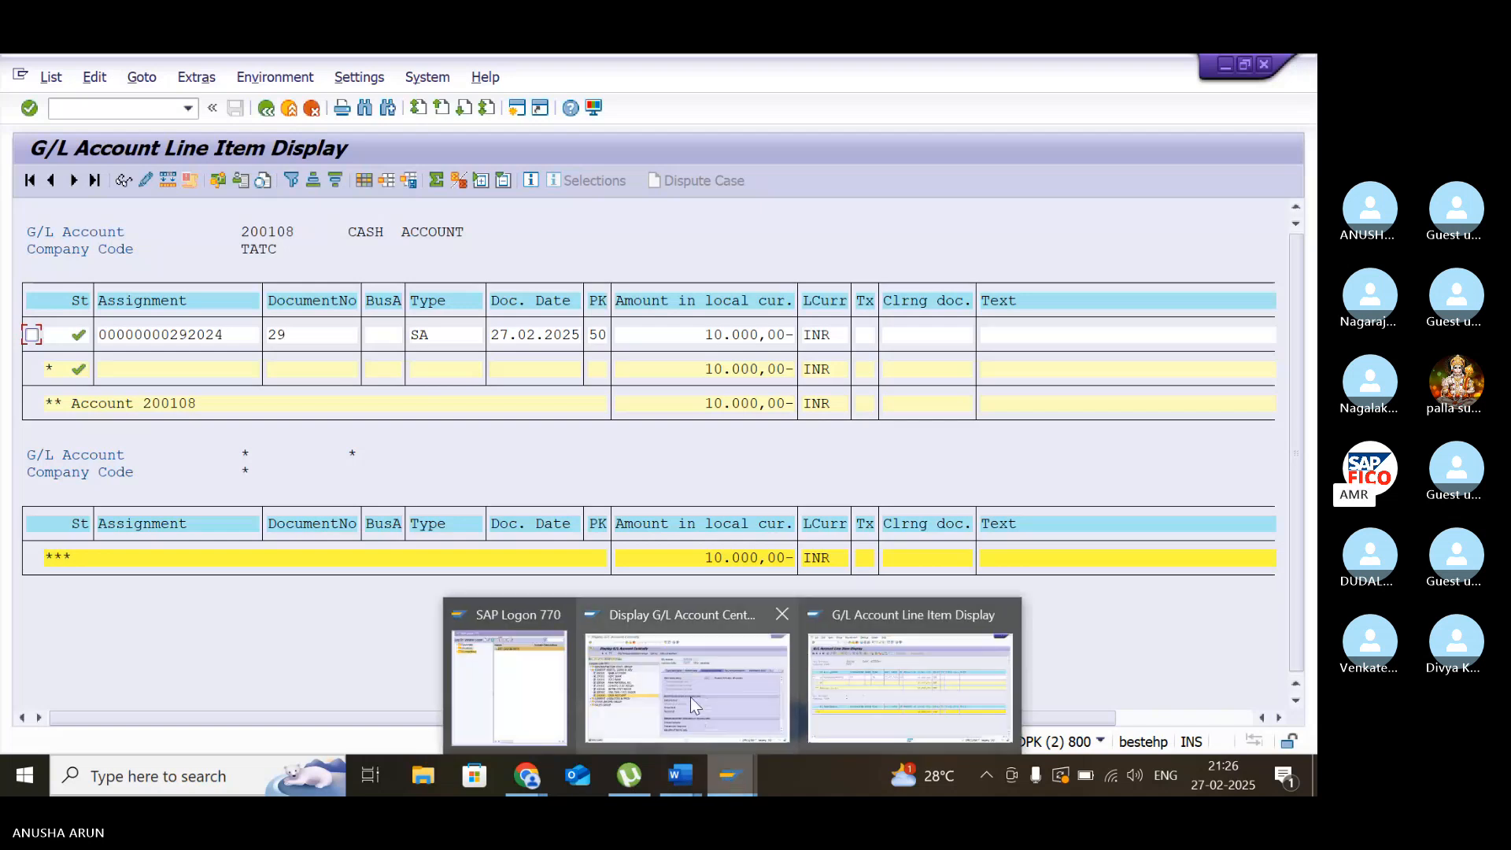
pyautogui.moveTo(691, 696)
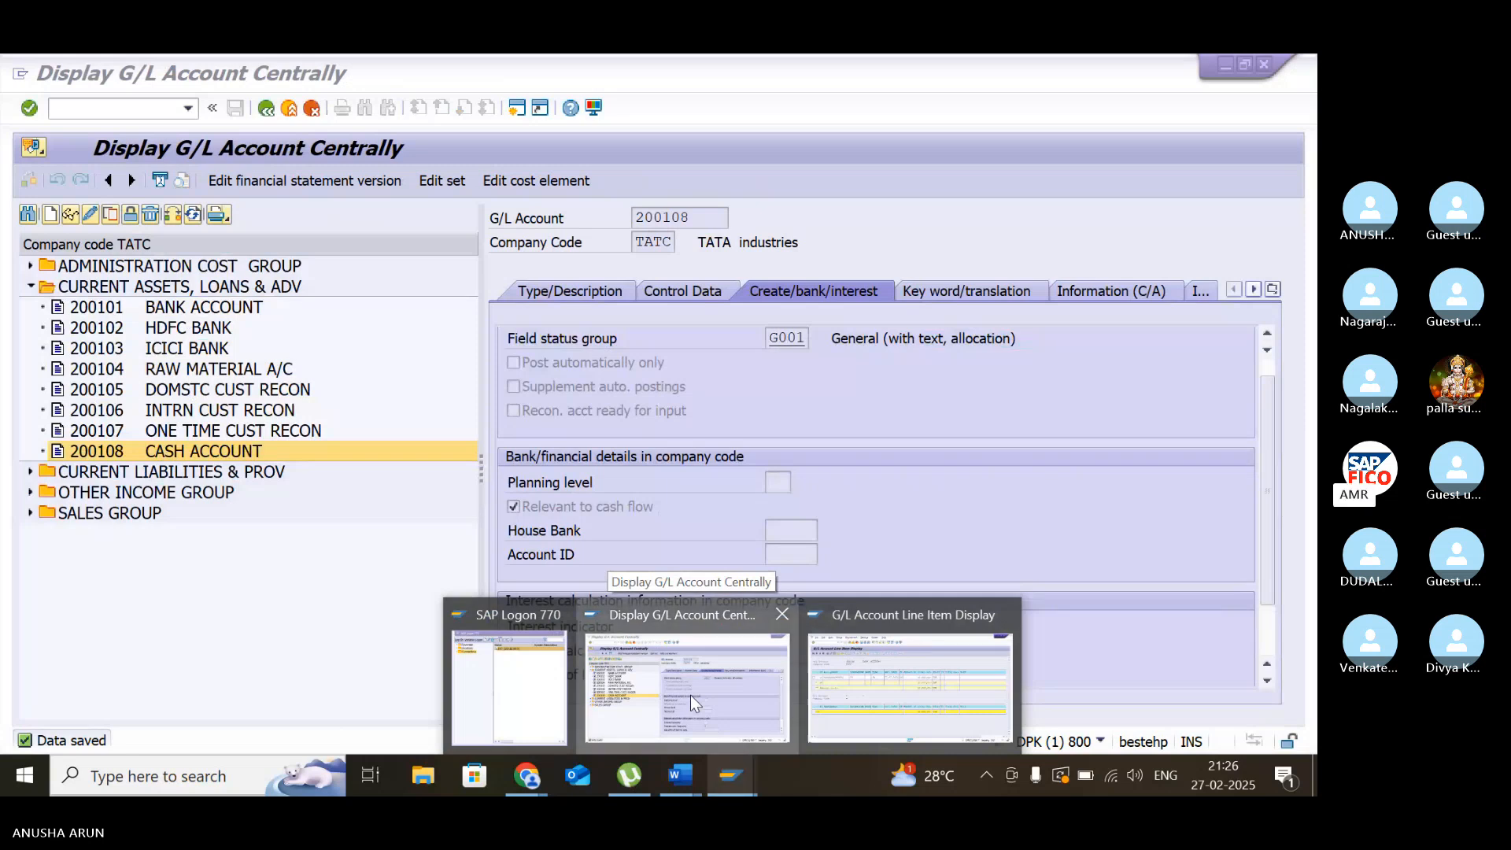
pyautogui.click(690, 695)
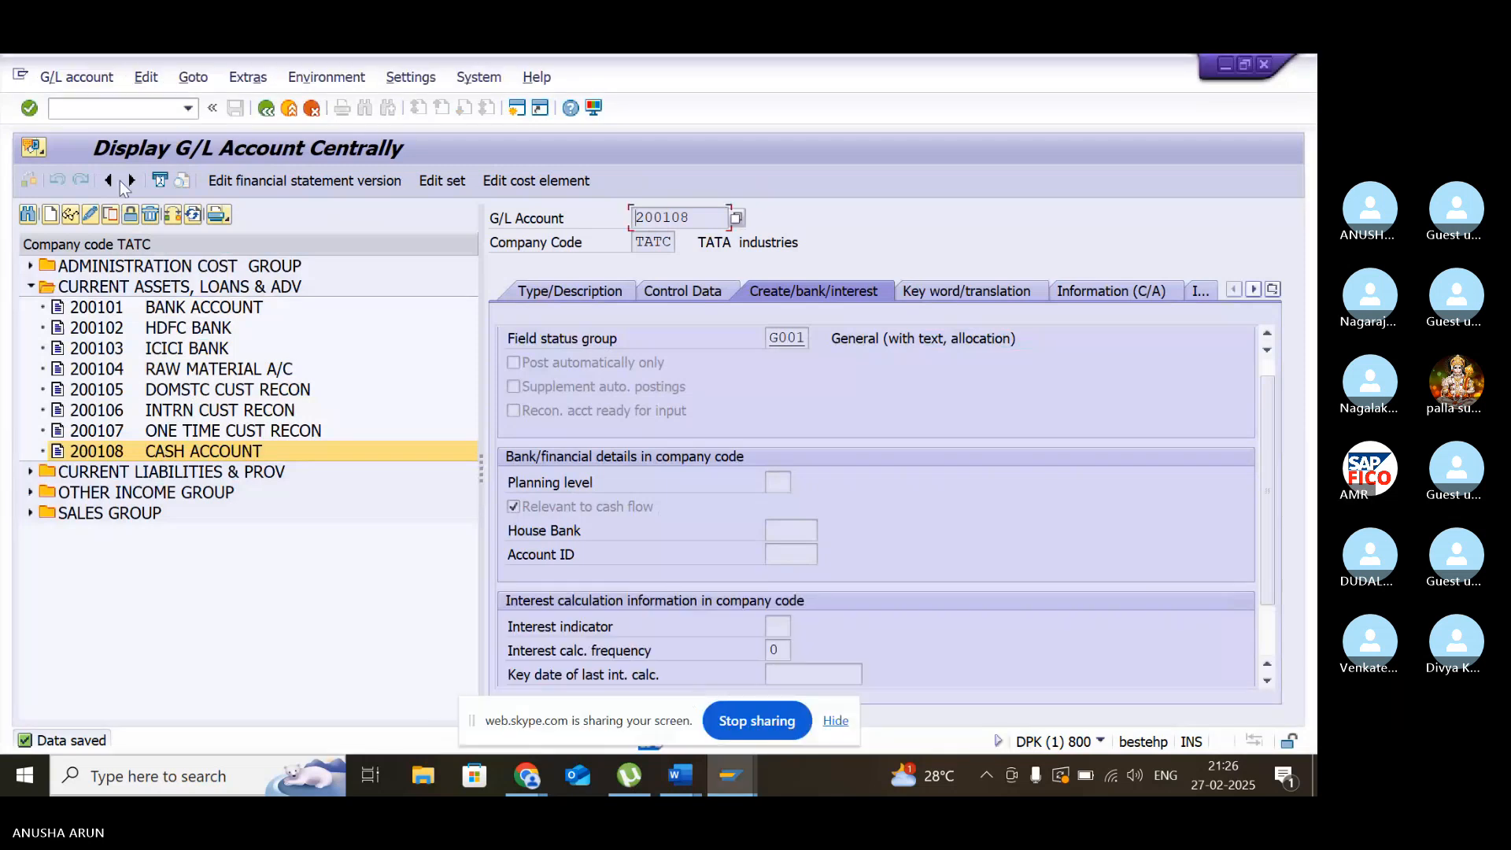
pyautogui.click(90, 217)
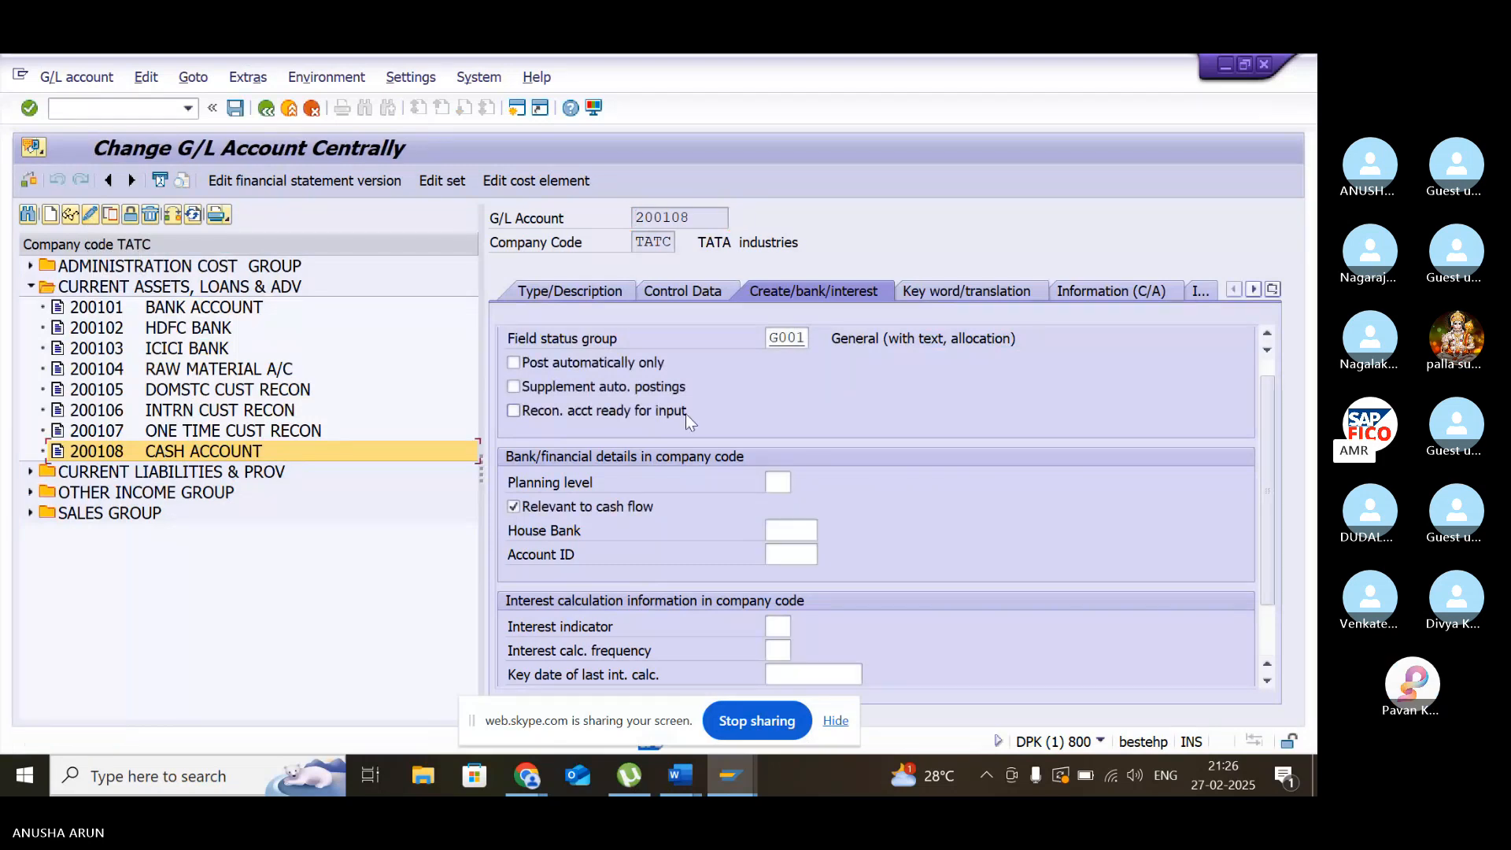
pyautogui.click(530, 507)
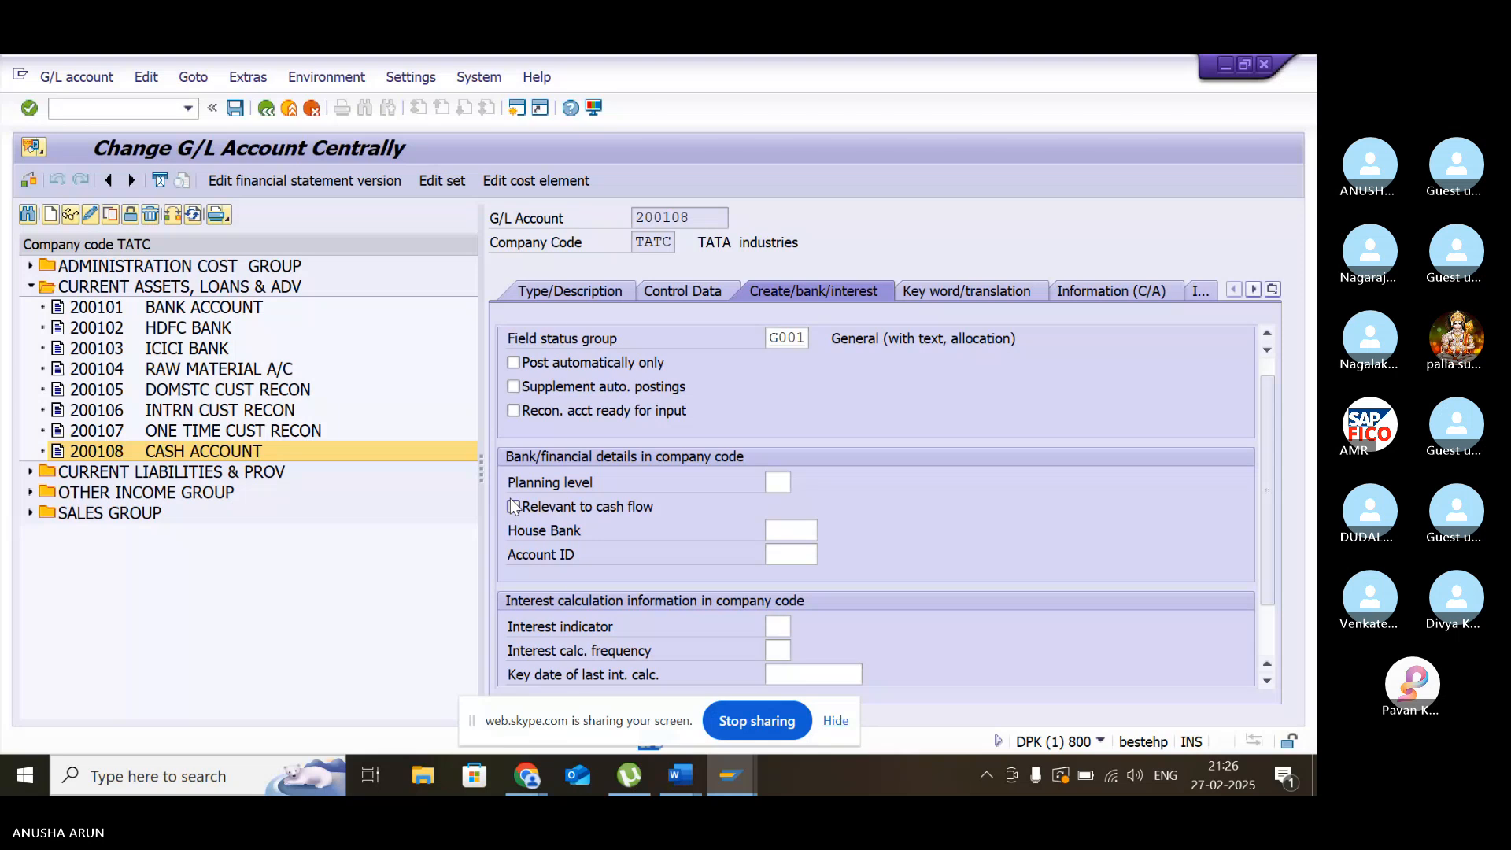
pyautogui.press('F1')
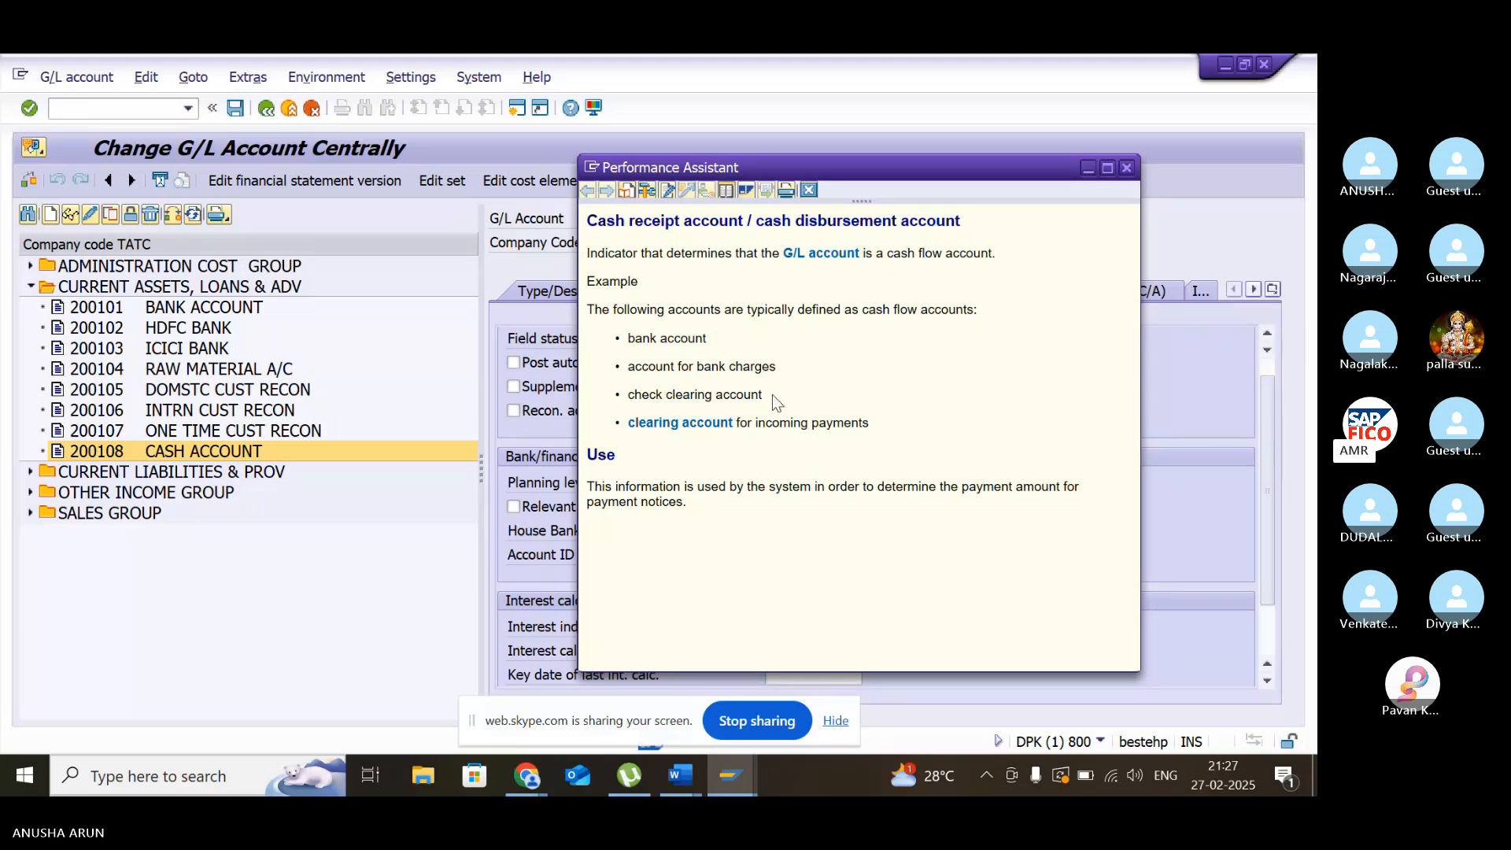
pyautogui.click(1127, 168)
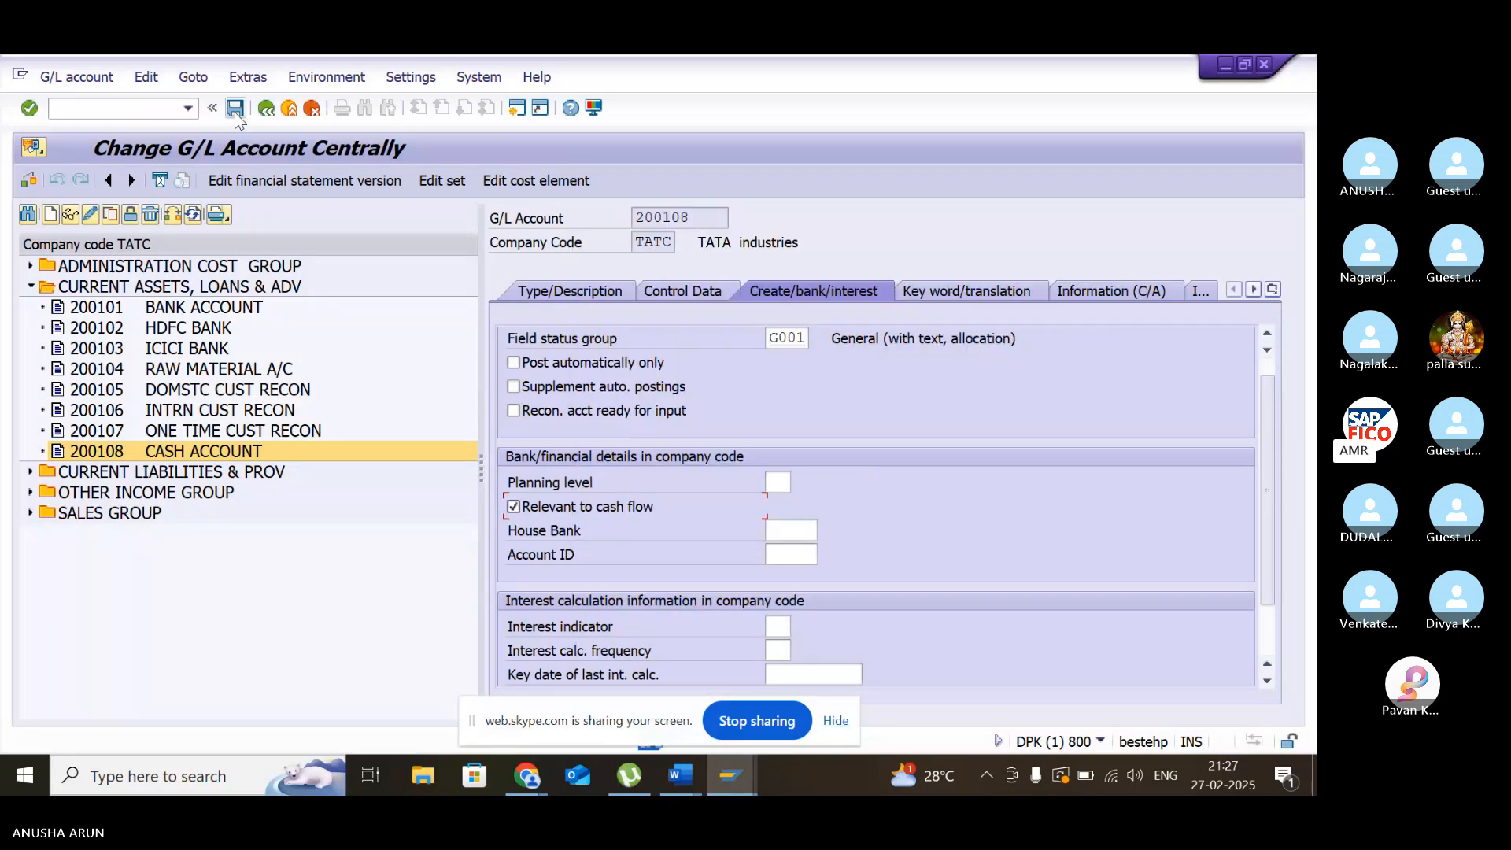
pyautogui.click(235, 110)
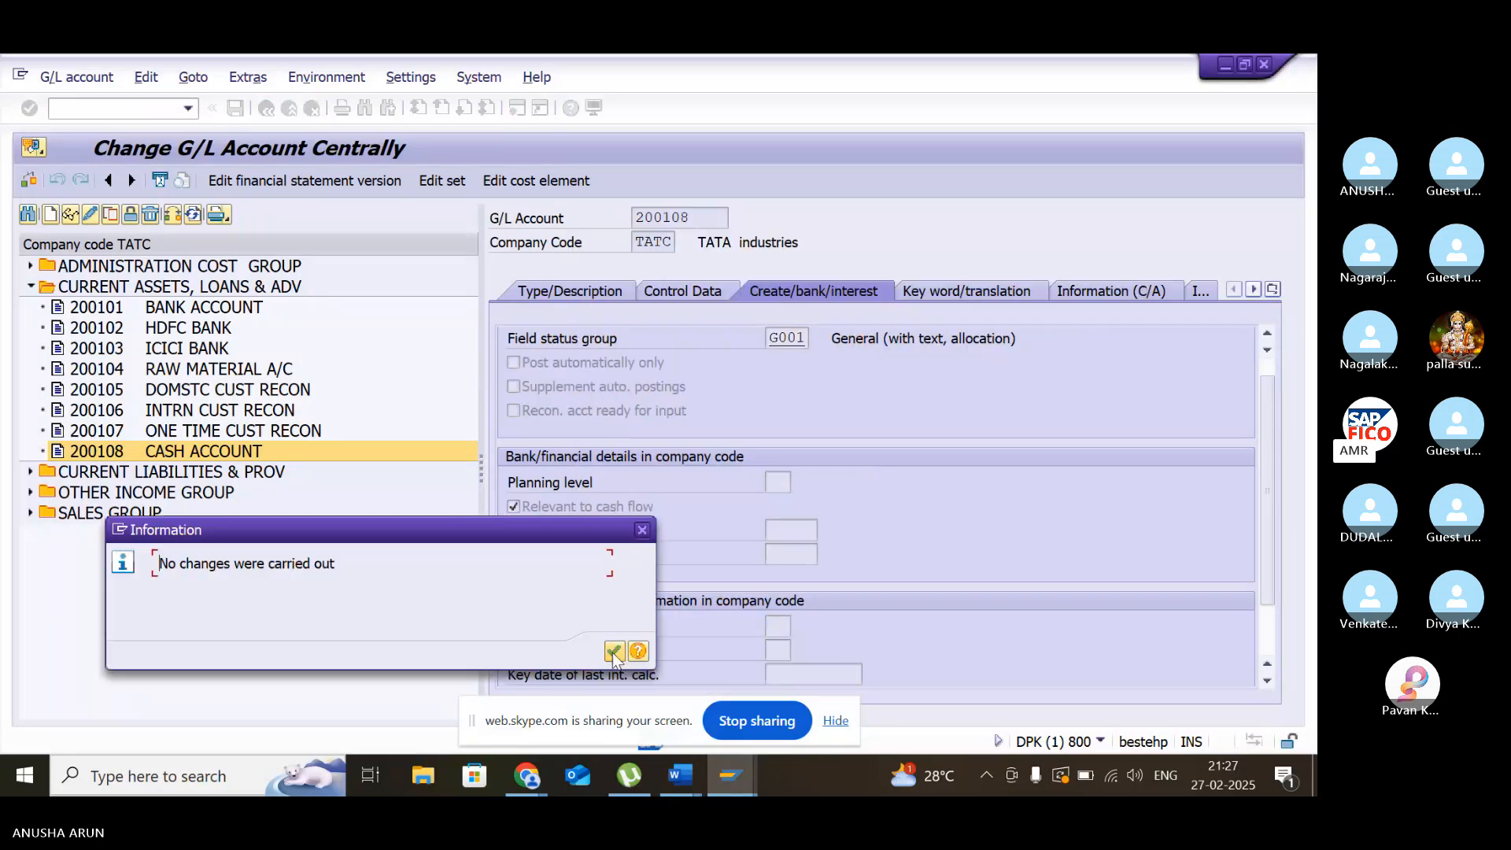
pyautogui.click(614, 652)
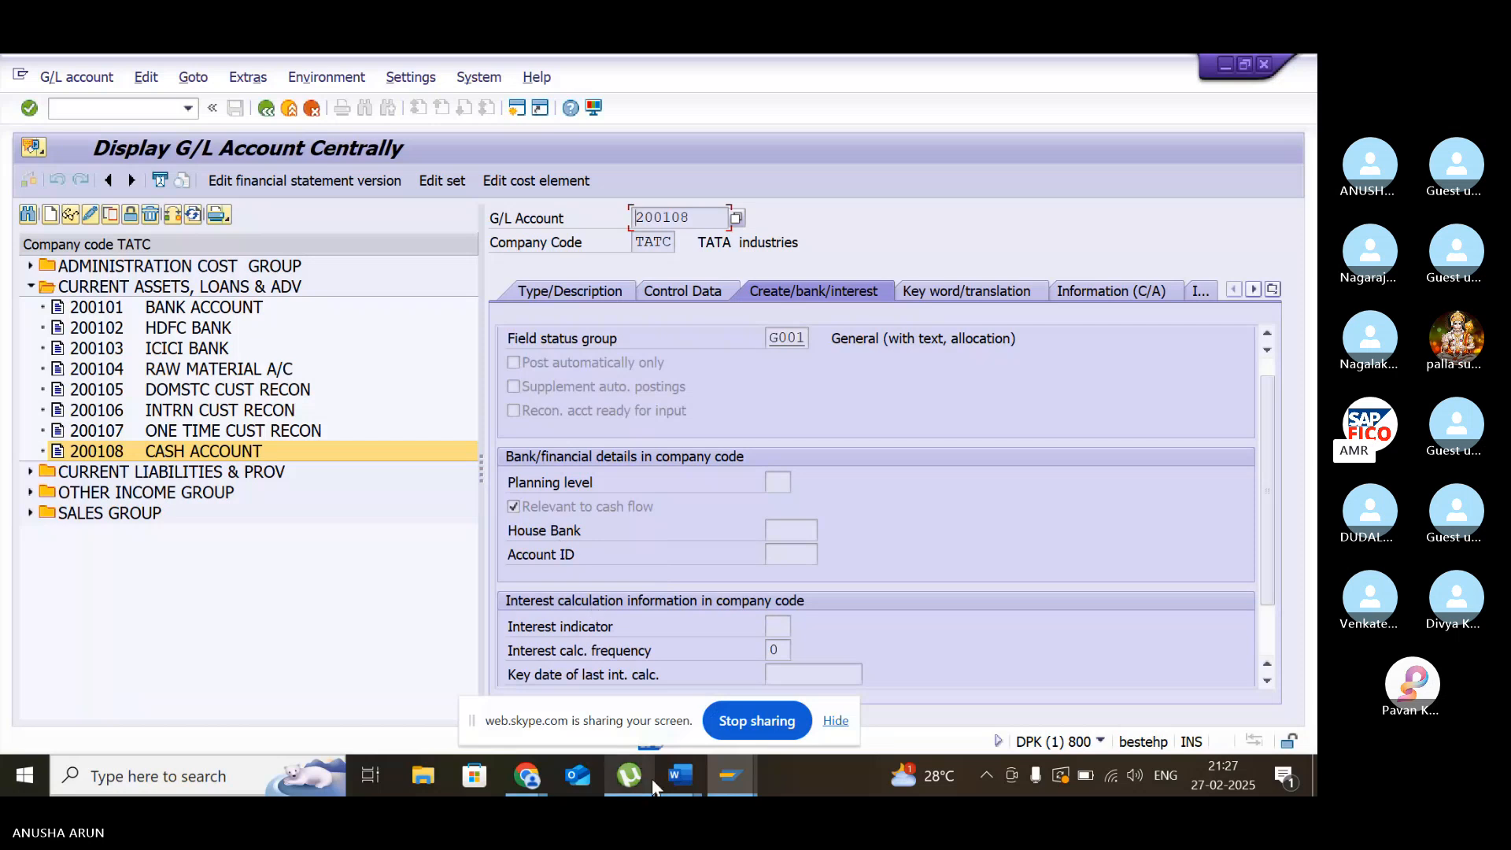
# - Switch to the SORT KEY document in Word and highlight the note about analyzing a field with F1
pyautogui.moveTo(697, 759)
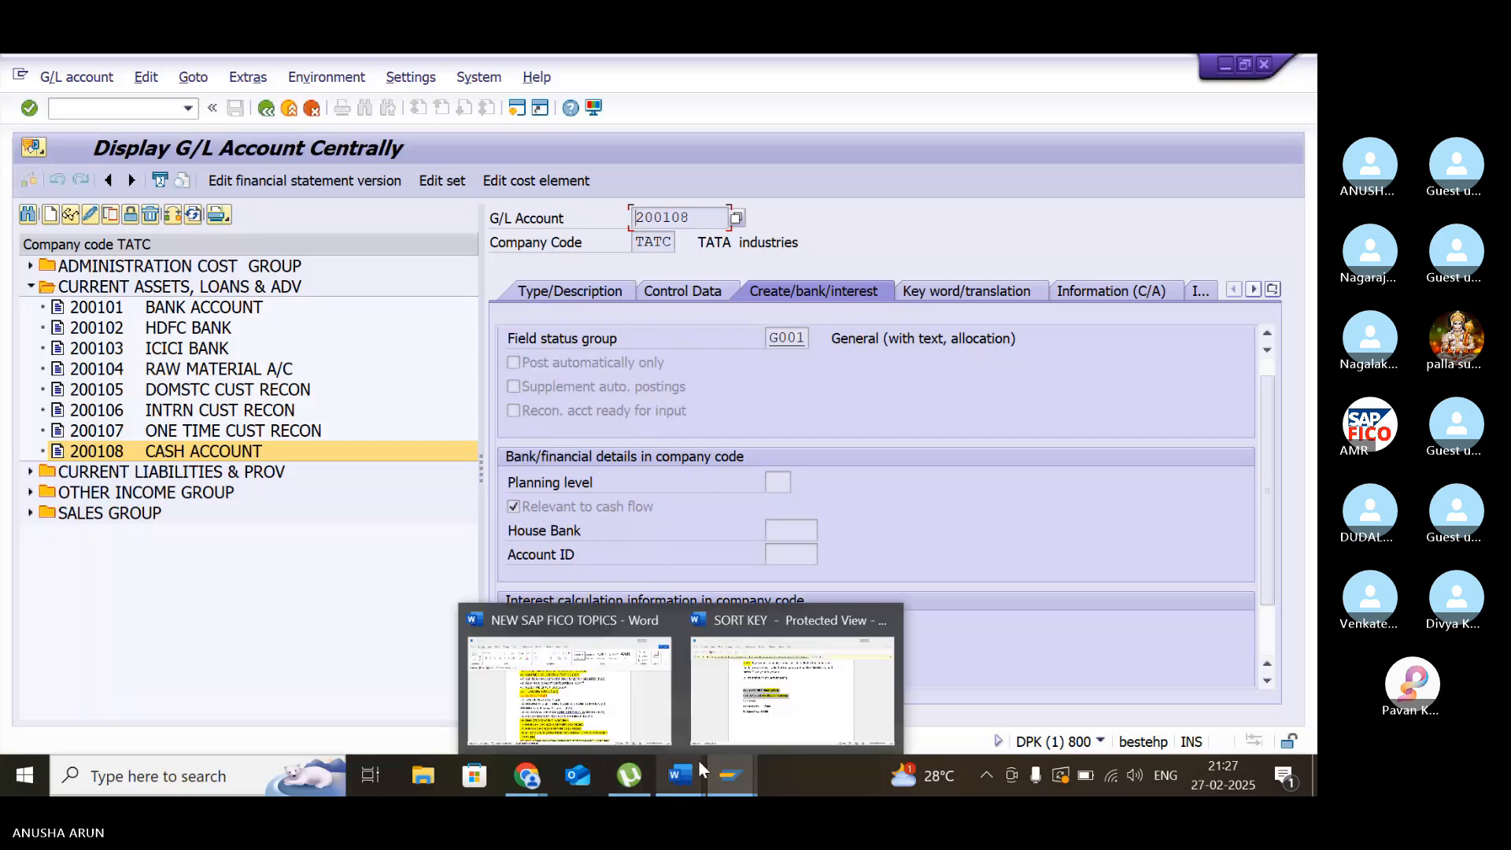
pyautogui.click(740, 732)
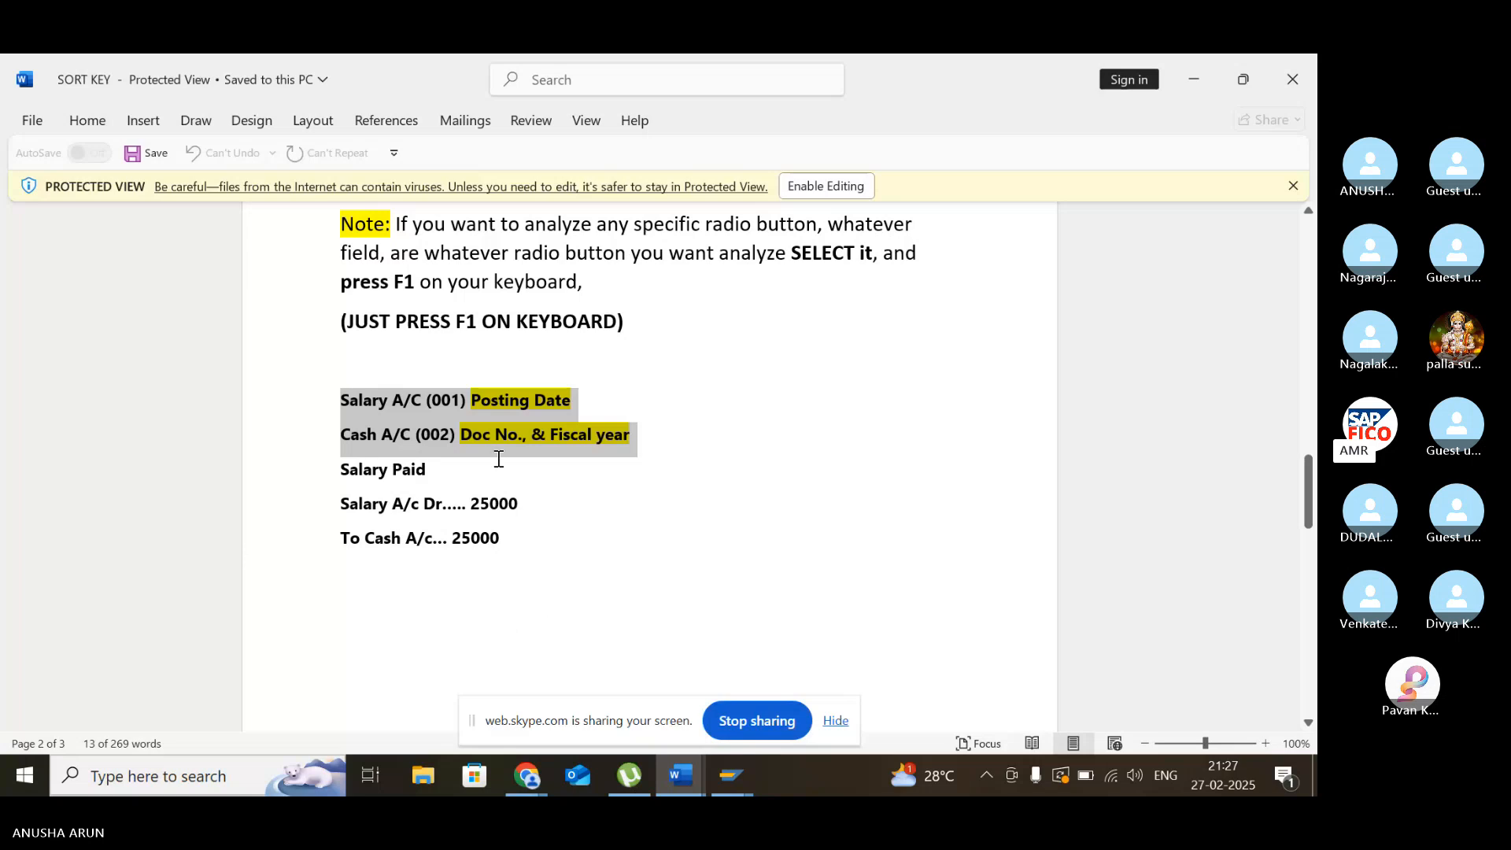
pyautogui.click(481, 321)
pyautogui.scroll(1, 623, 381)
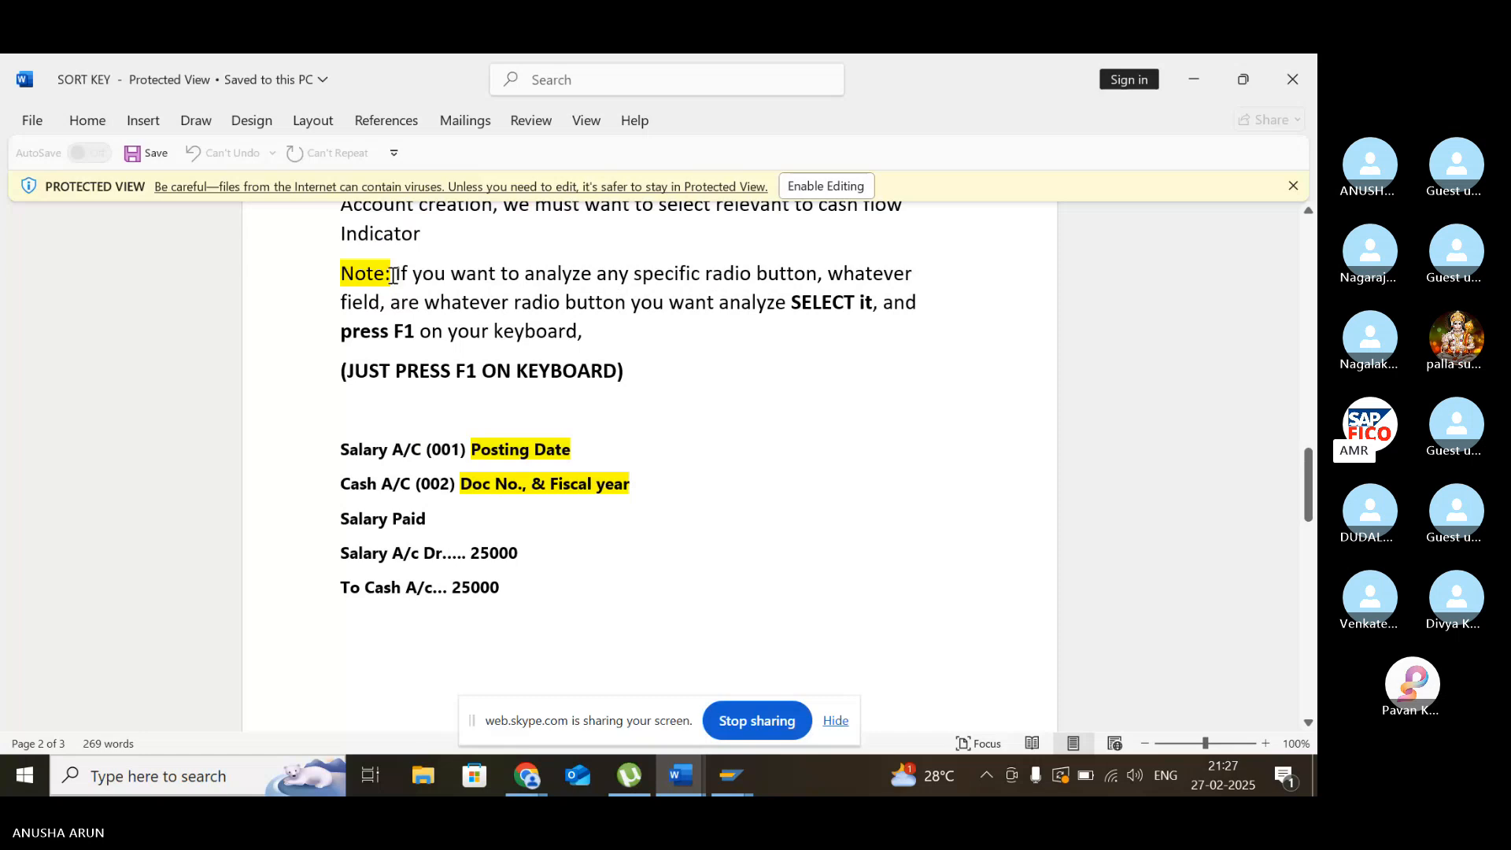
pyautogui.moveTo(393, 275); pyautogui.dragTo(918, 305)
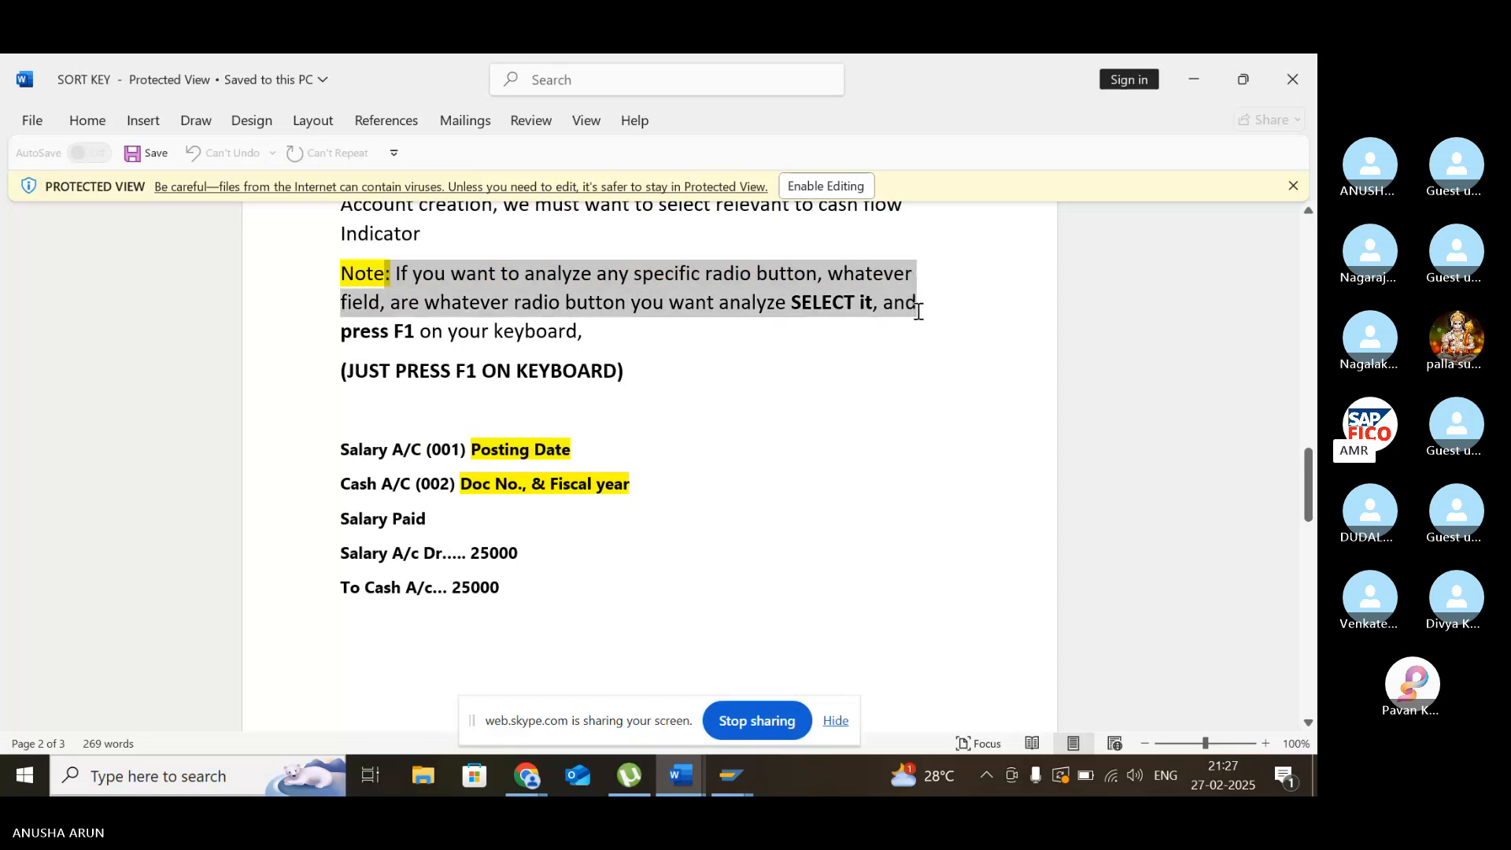
pyautogui.moveTo(917, 311); pyautogui.dragTo(912, 341)
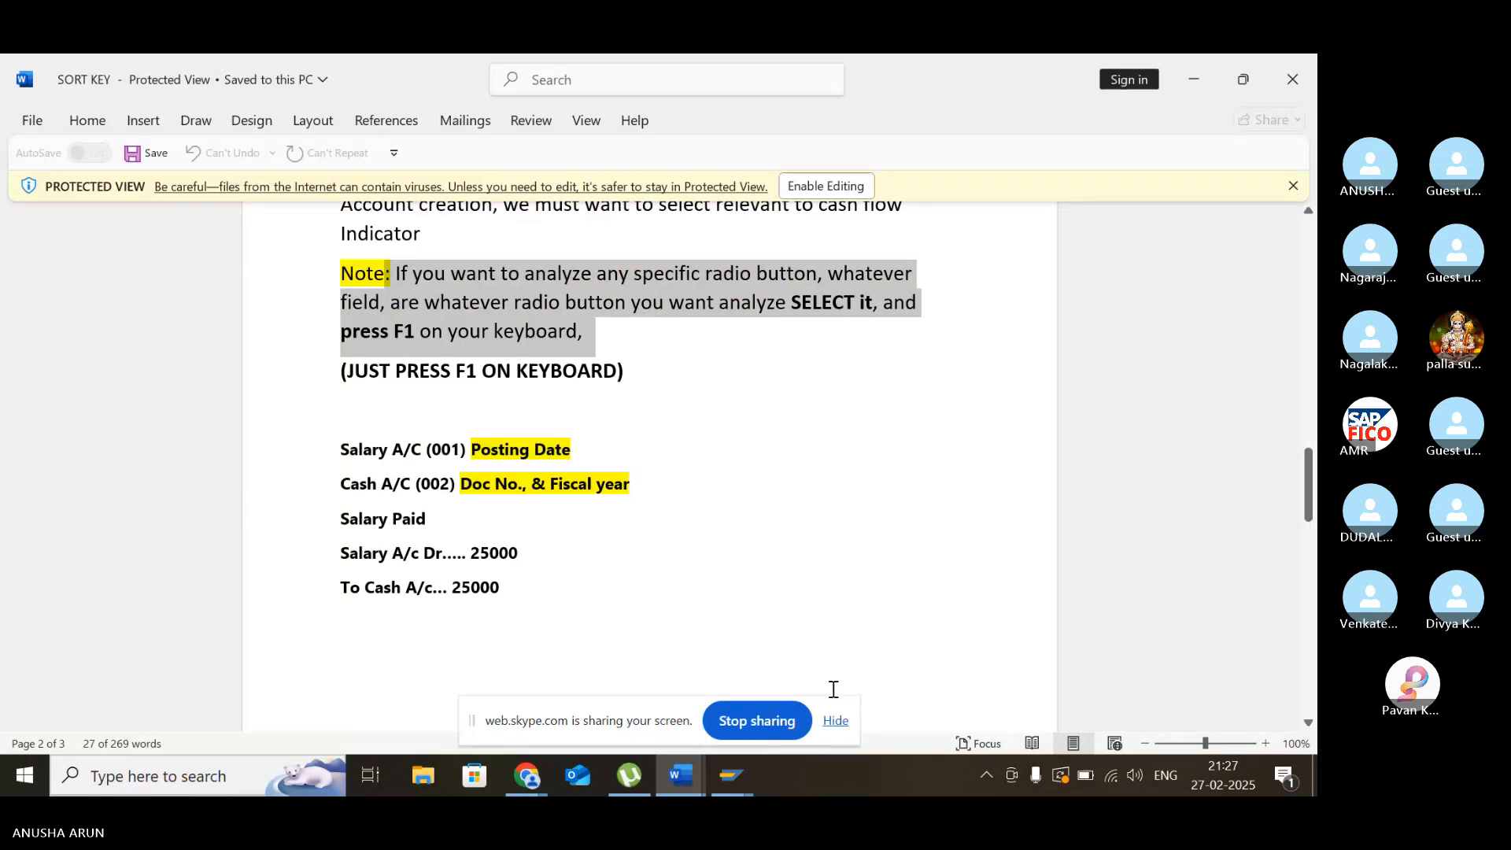
# - Switch back to the SAP G/L account session, open fiscal year variants with transaction /NOB29, and start new entries
pyautogui.moveTo(729, 787)
pyautogui.click(702, 702)
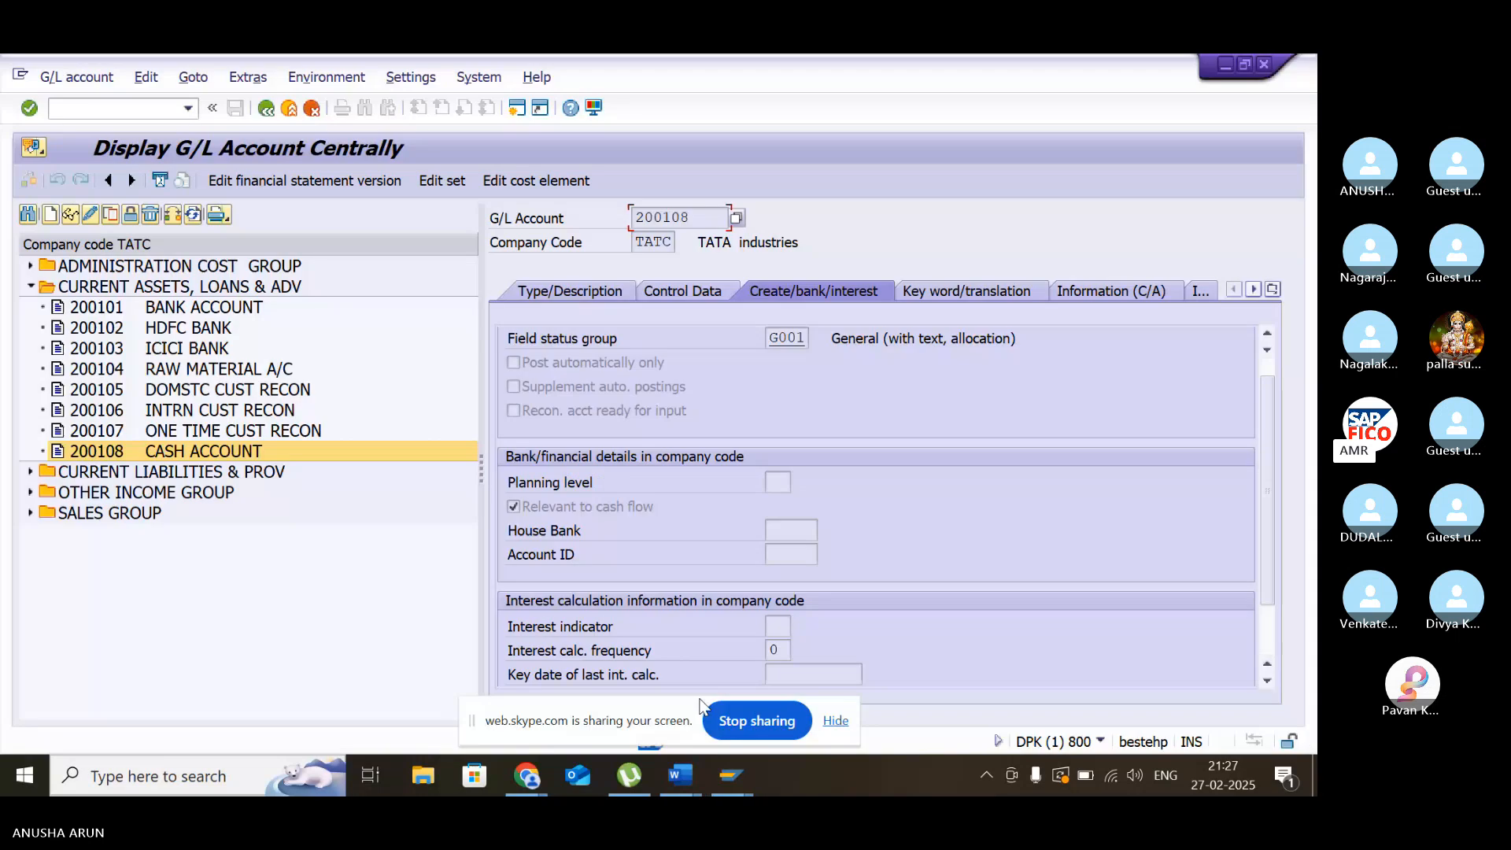
pyautogui.click(116, 114)
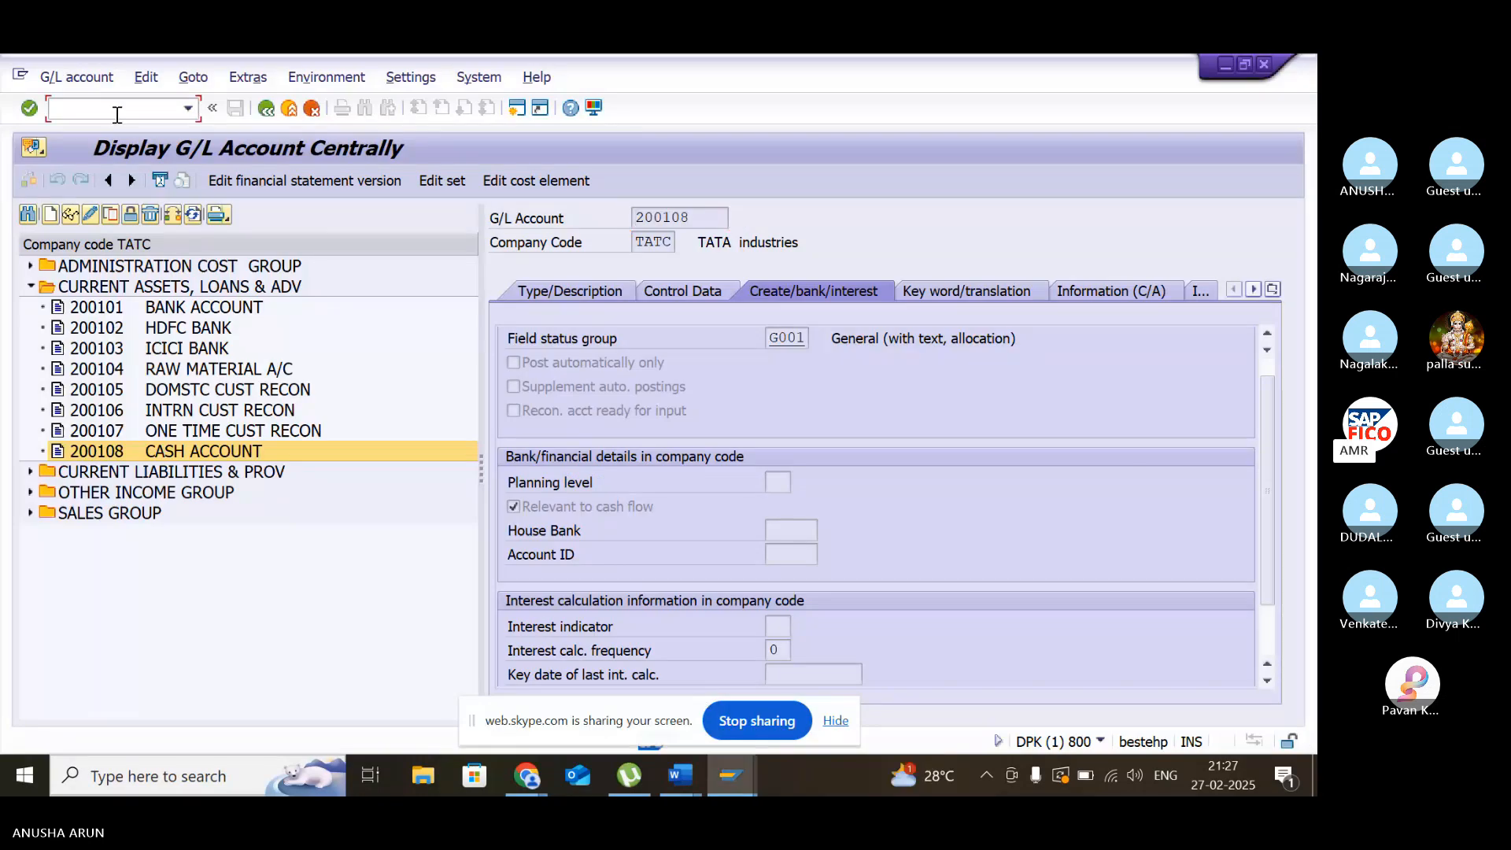
pyautogui.write('/NOB29')
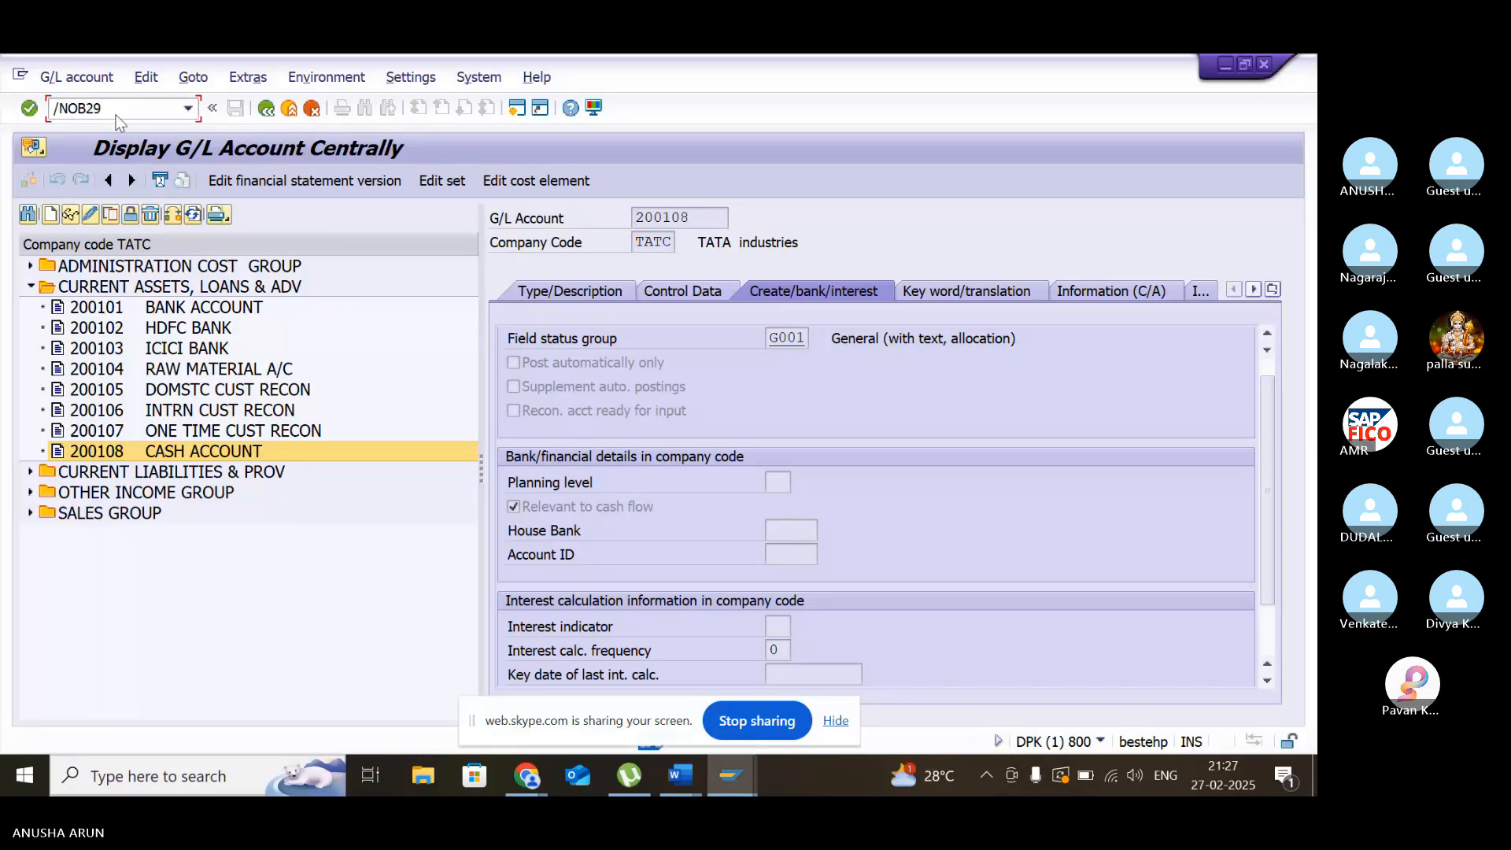
pyautogui.press('Return')
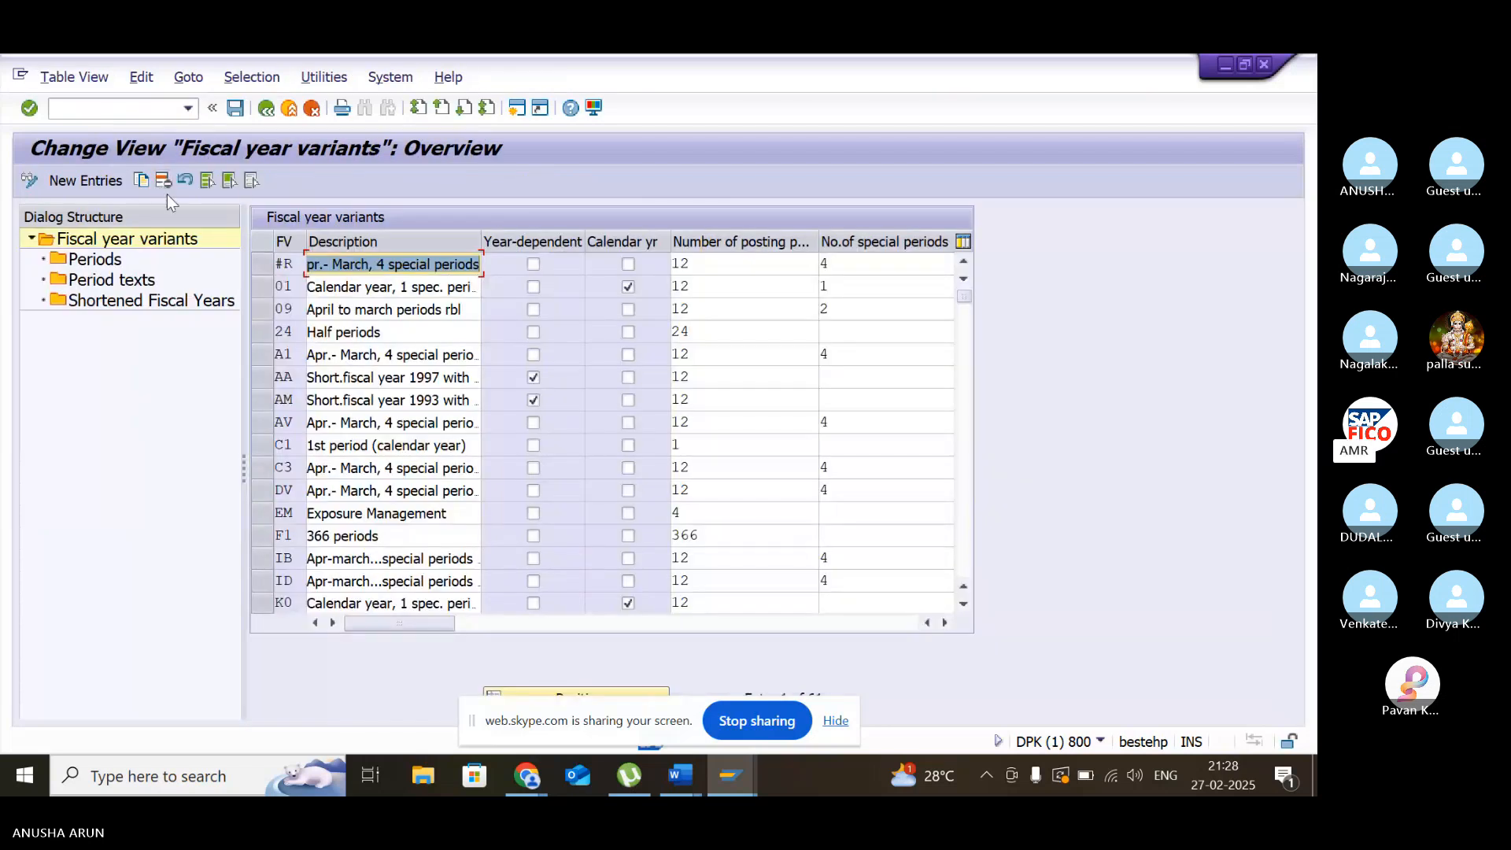
pyautogui.click(97, 184)
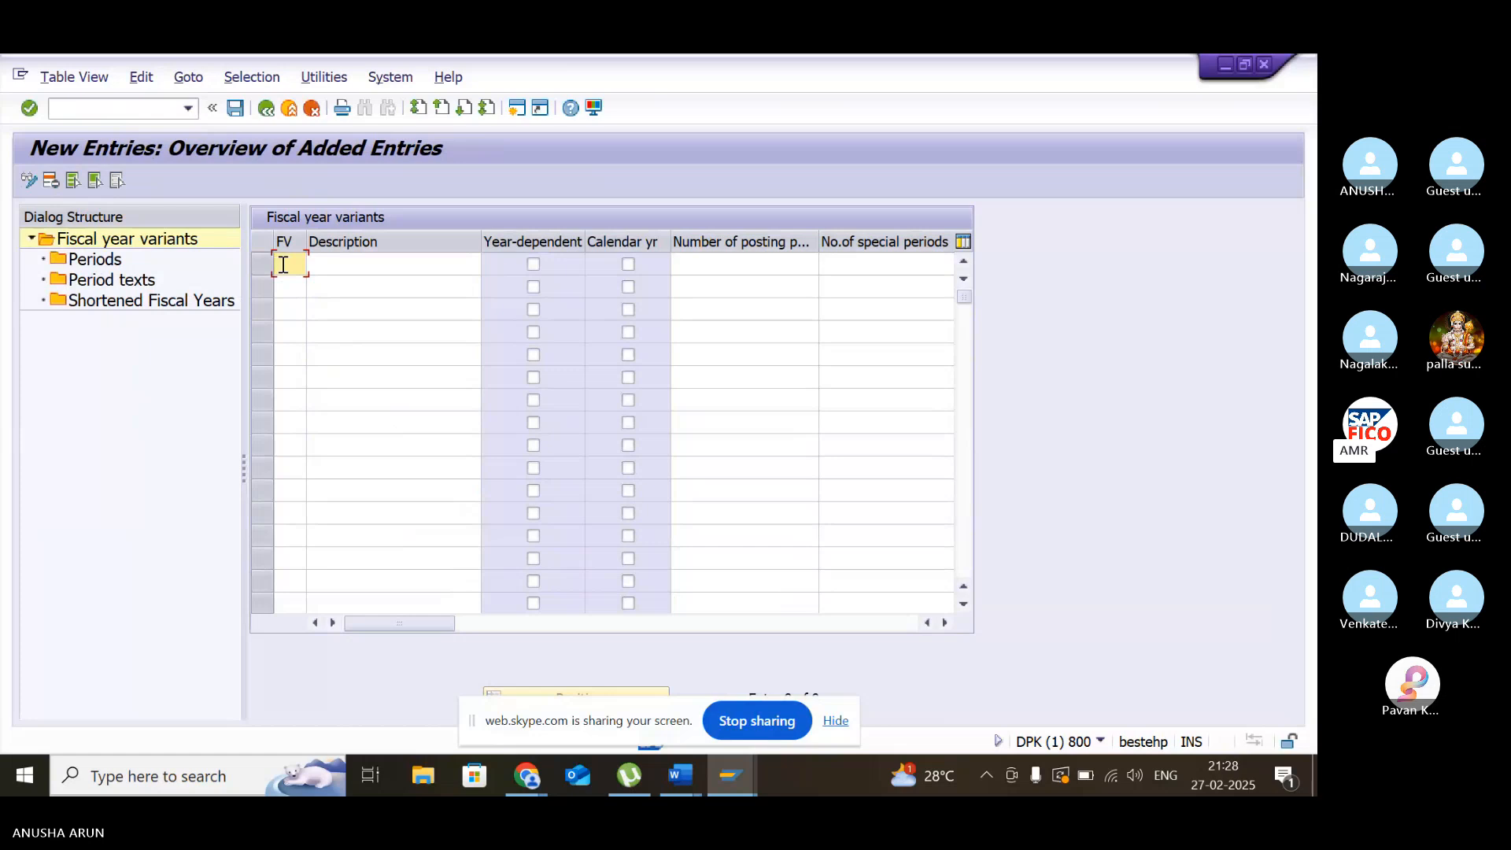
# - Read the field help for the fiscal year variant (FV) and Description fields of the new entry
pyautogui.press('F1')
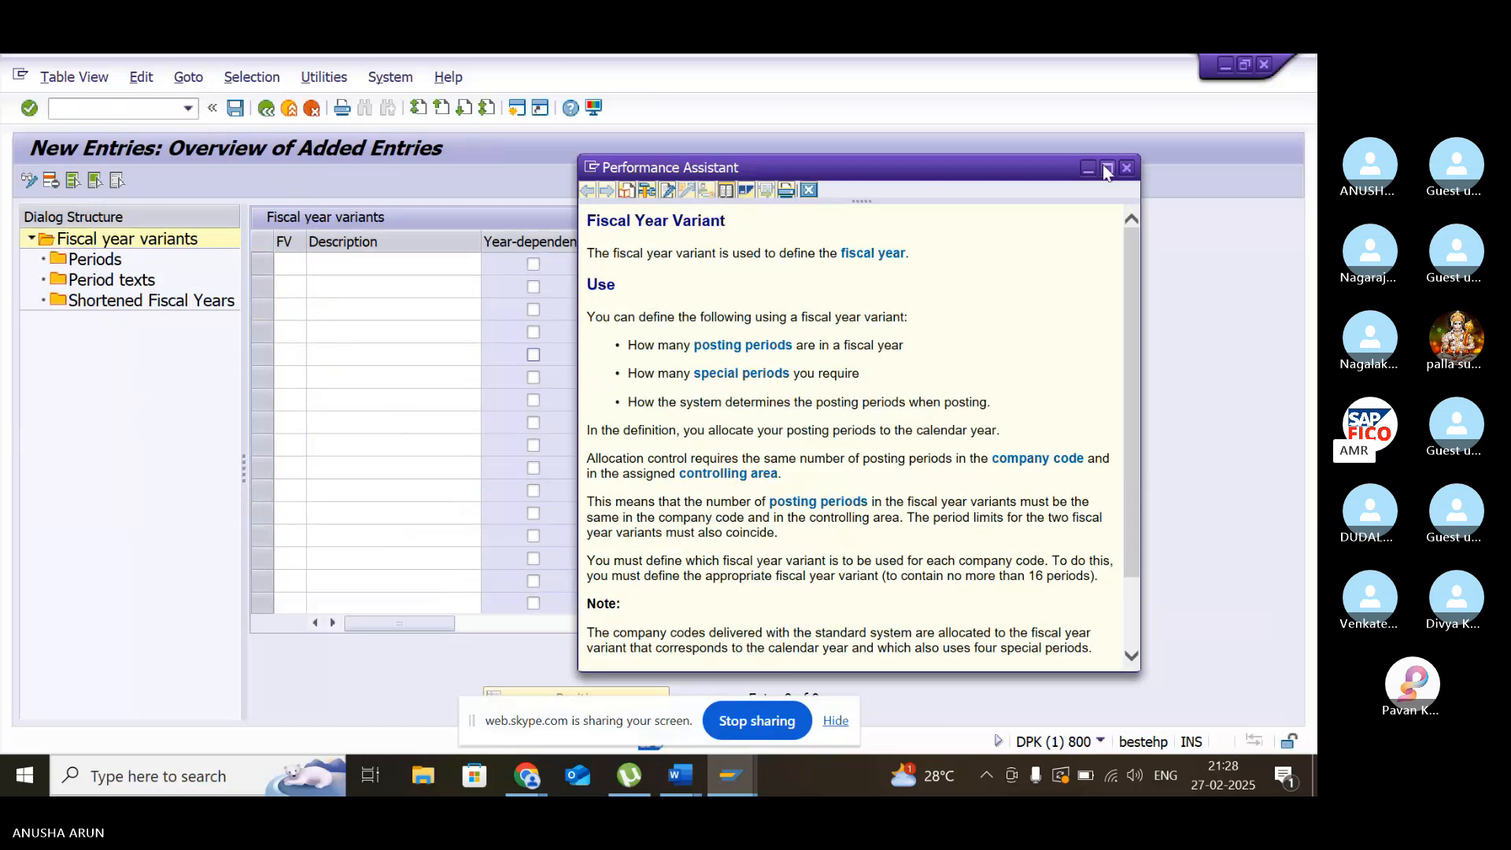
pyautogui.click(1125, 168)
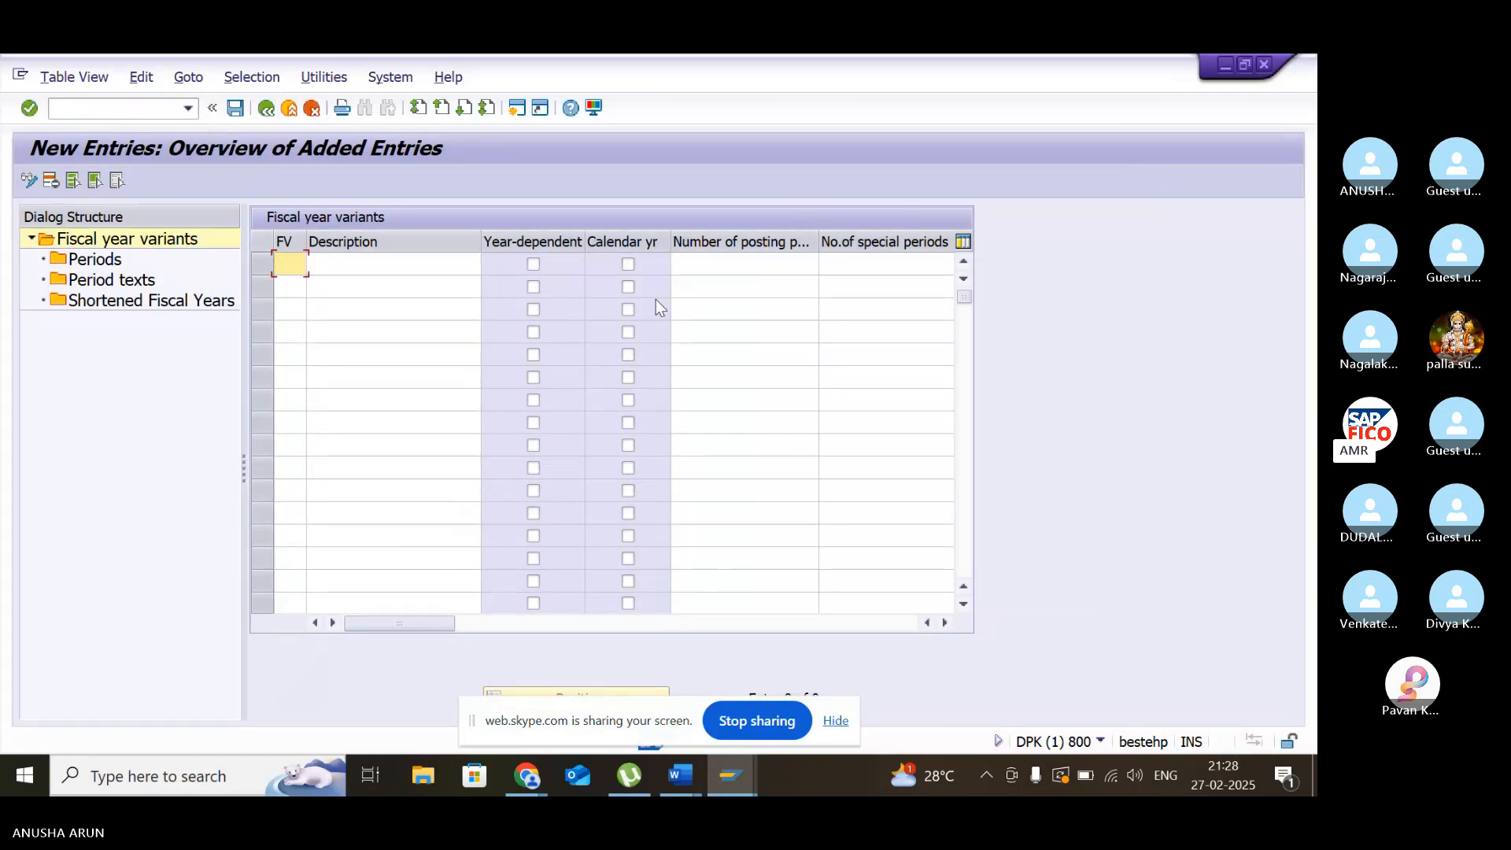
pyautogui.press('Tab')
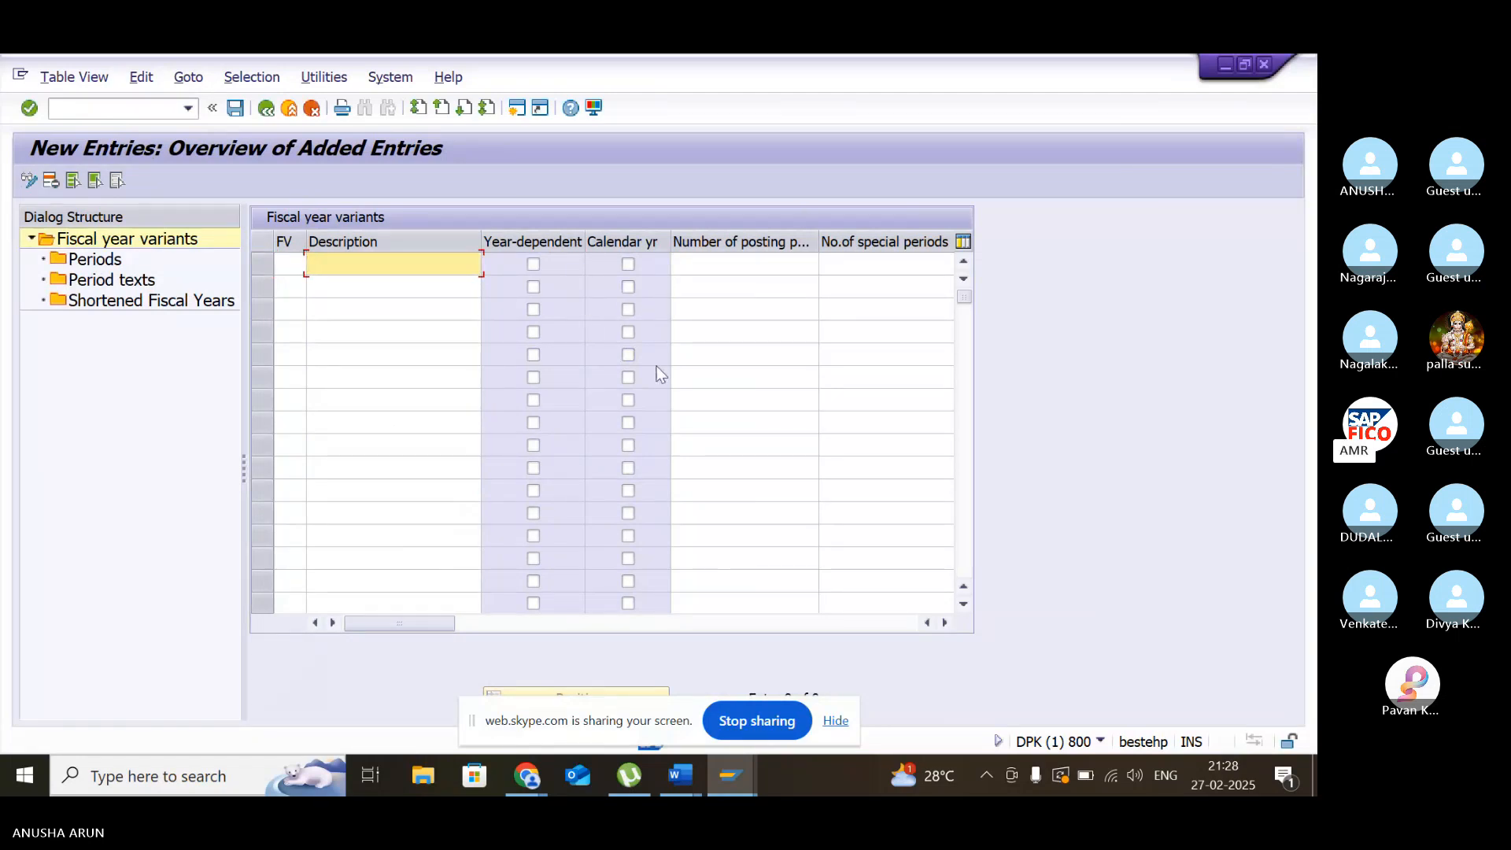
pyautogui.press('F1')
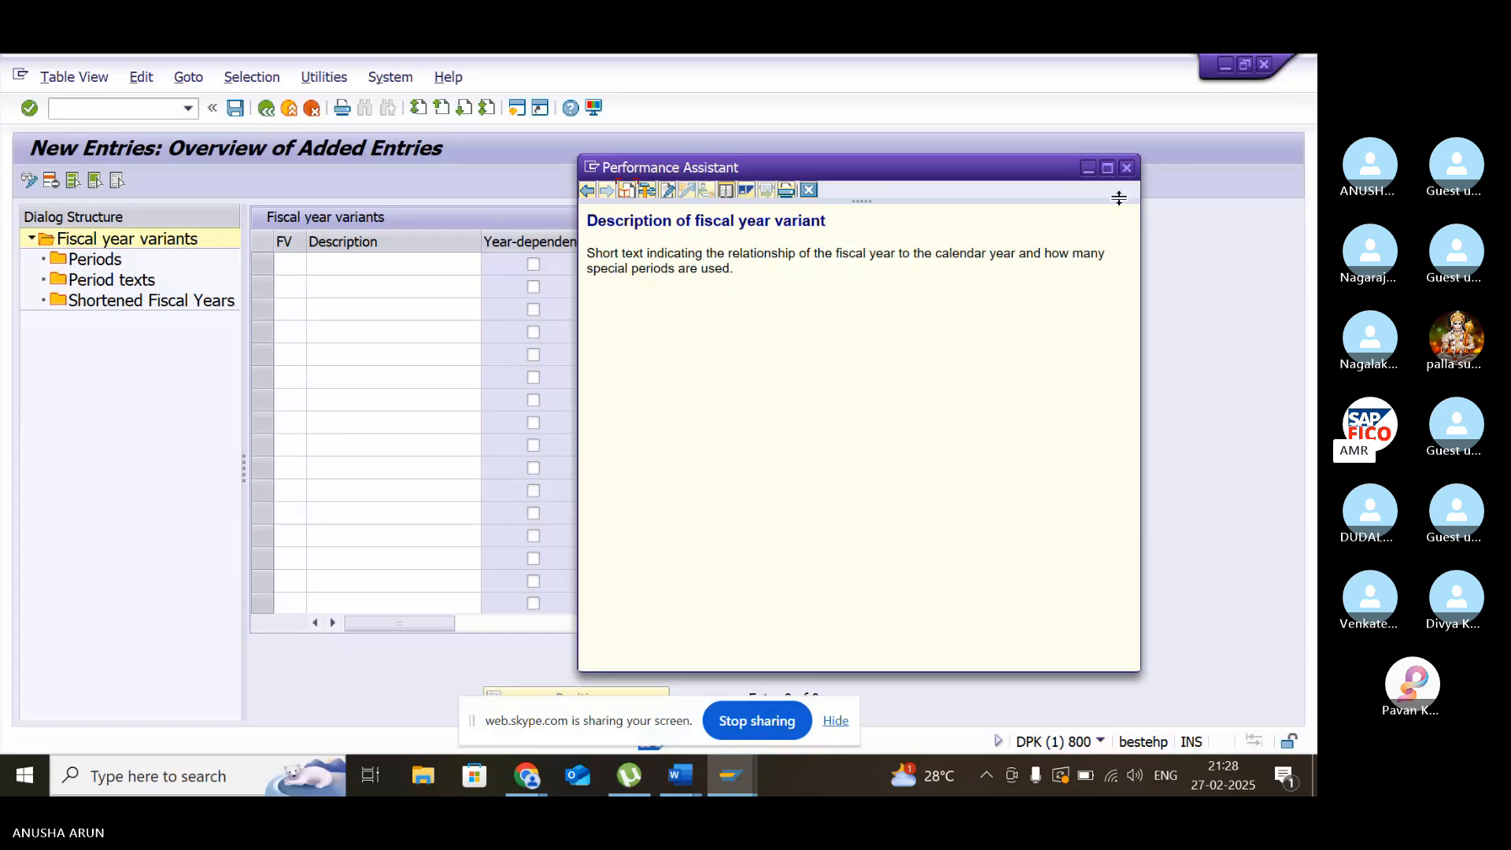
pyautogui.click(1127, 168)
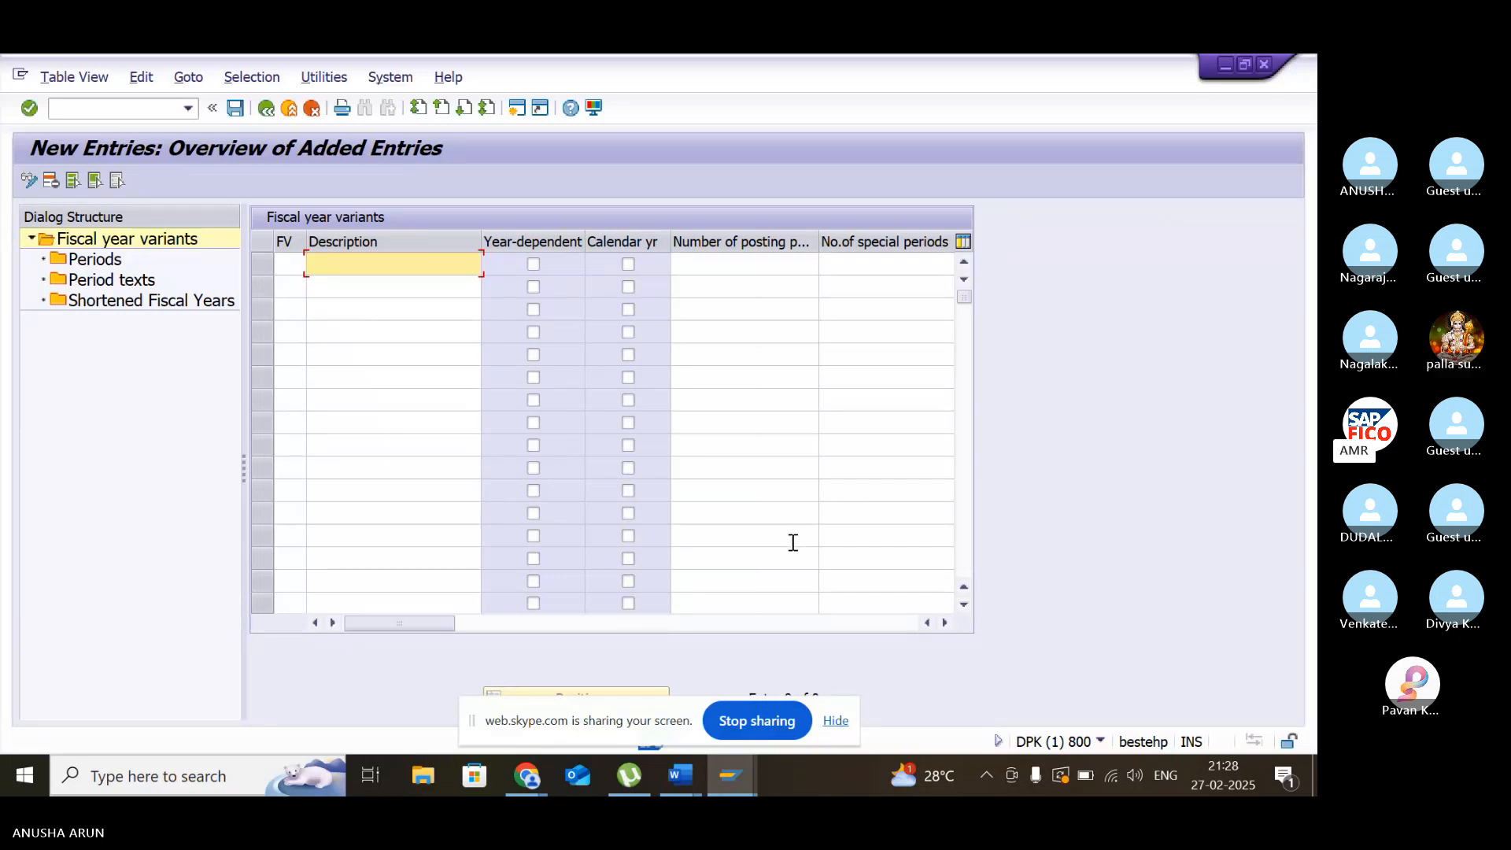
pyautogui.moveTo(681, 787)
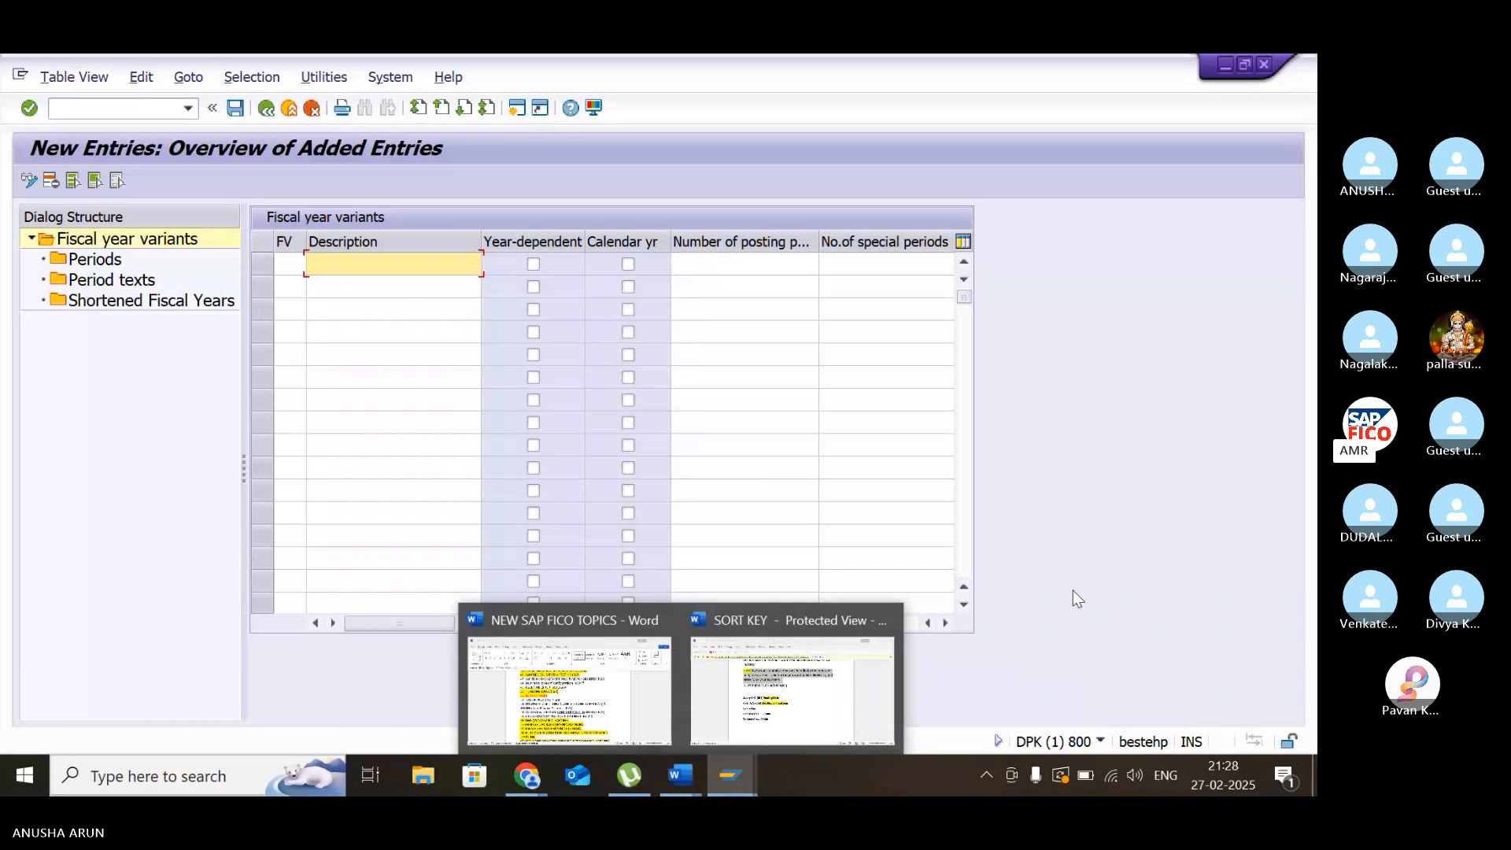
pyautogui.click(150, 109)
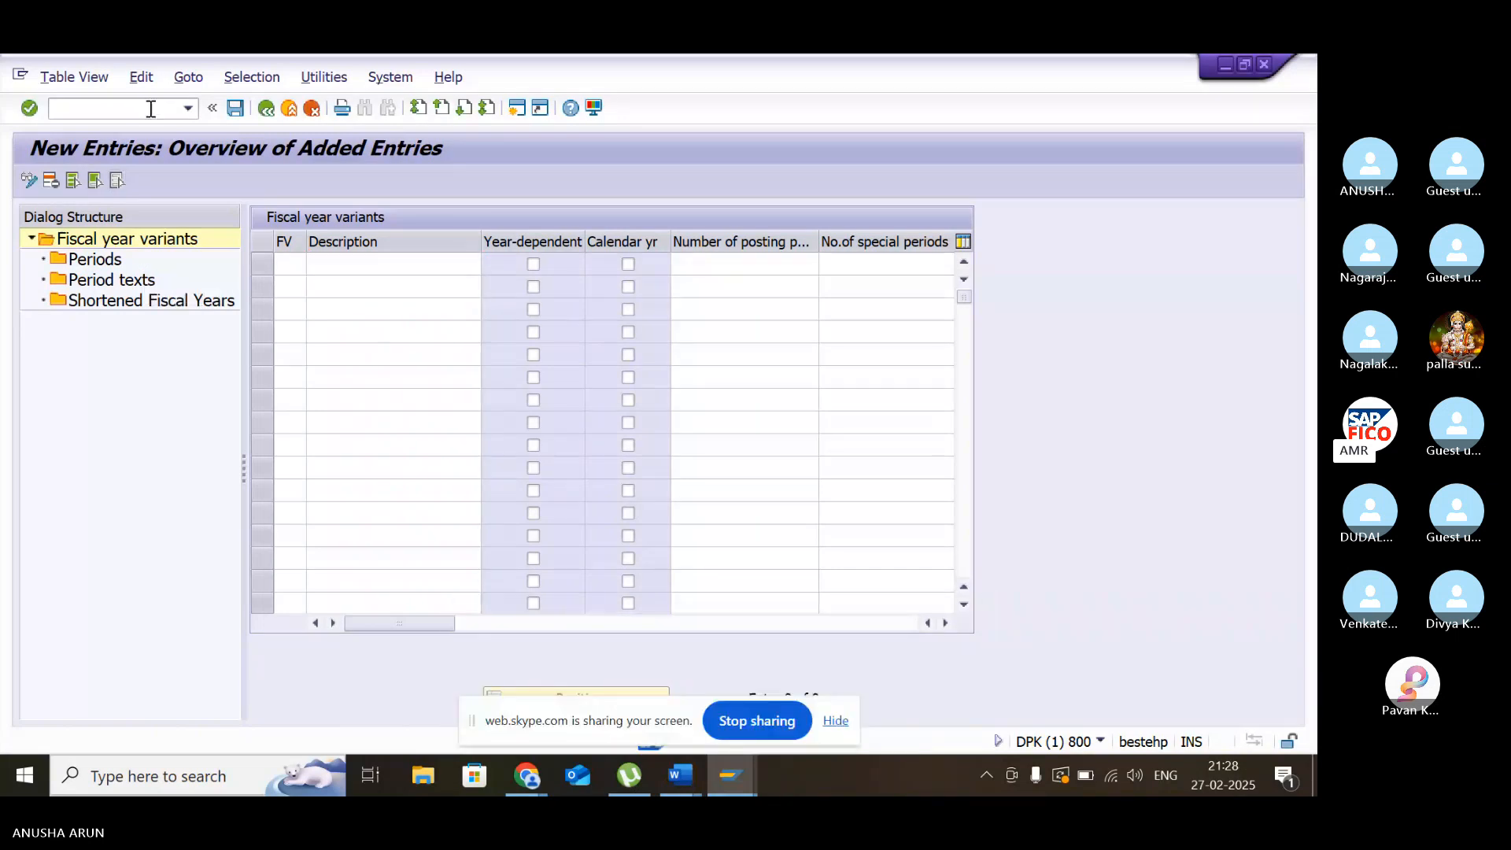
pyautogui.click(152, 110)
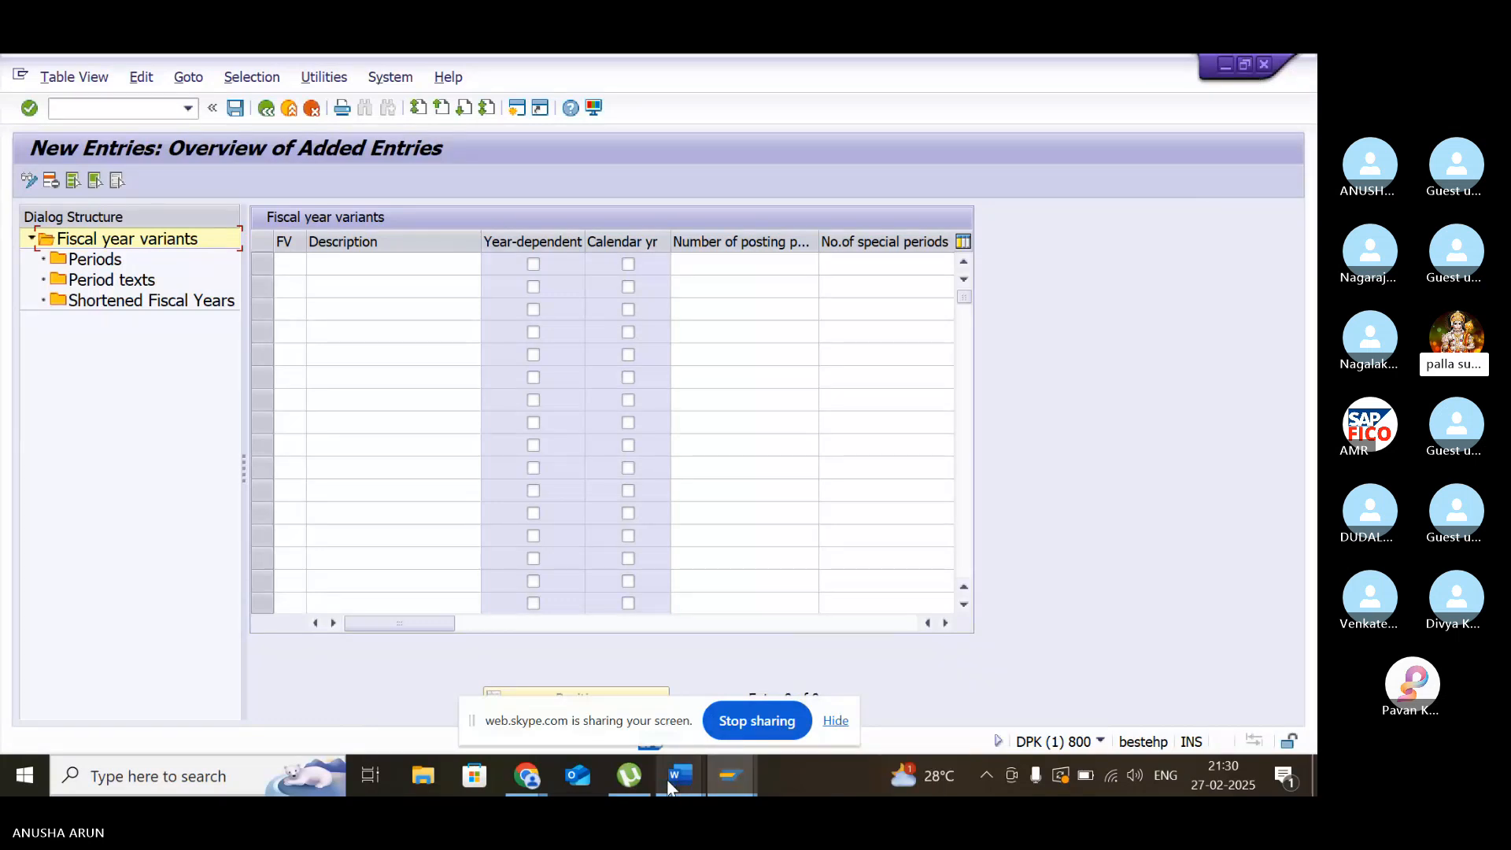
# - Switch to the SORT KEY document in Word, clear the text selection, and go back through it to the Sort Key diagram on page one
pyautogui.moveTo(667, 785)
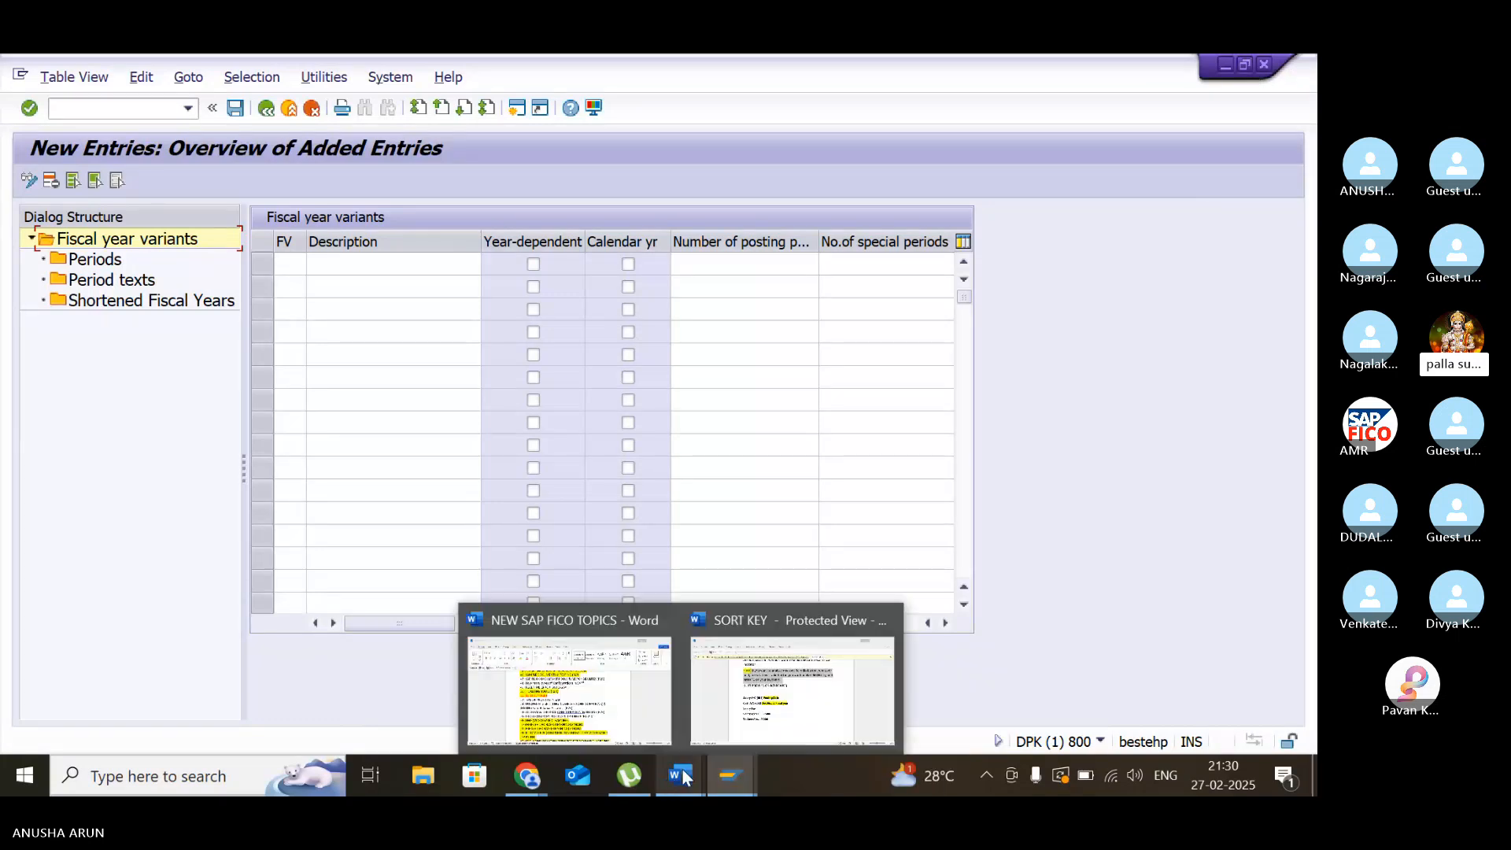
pyautogui.click(811, 704)
pyautogui.scroll(1, 852, 483)
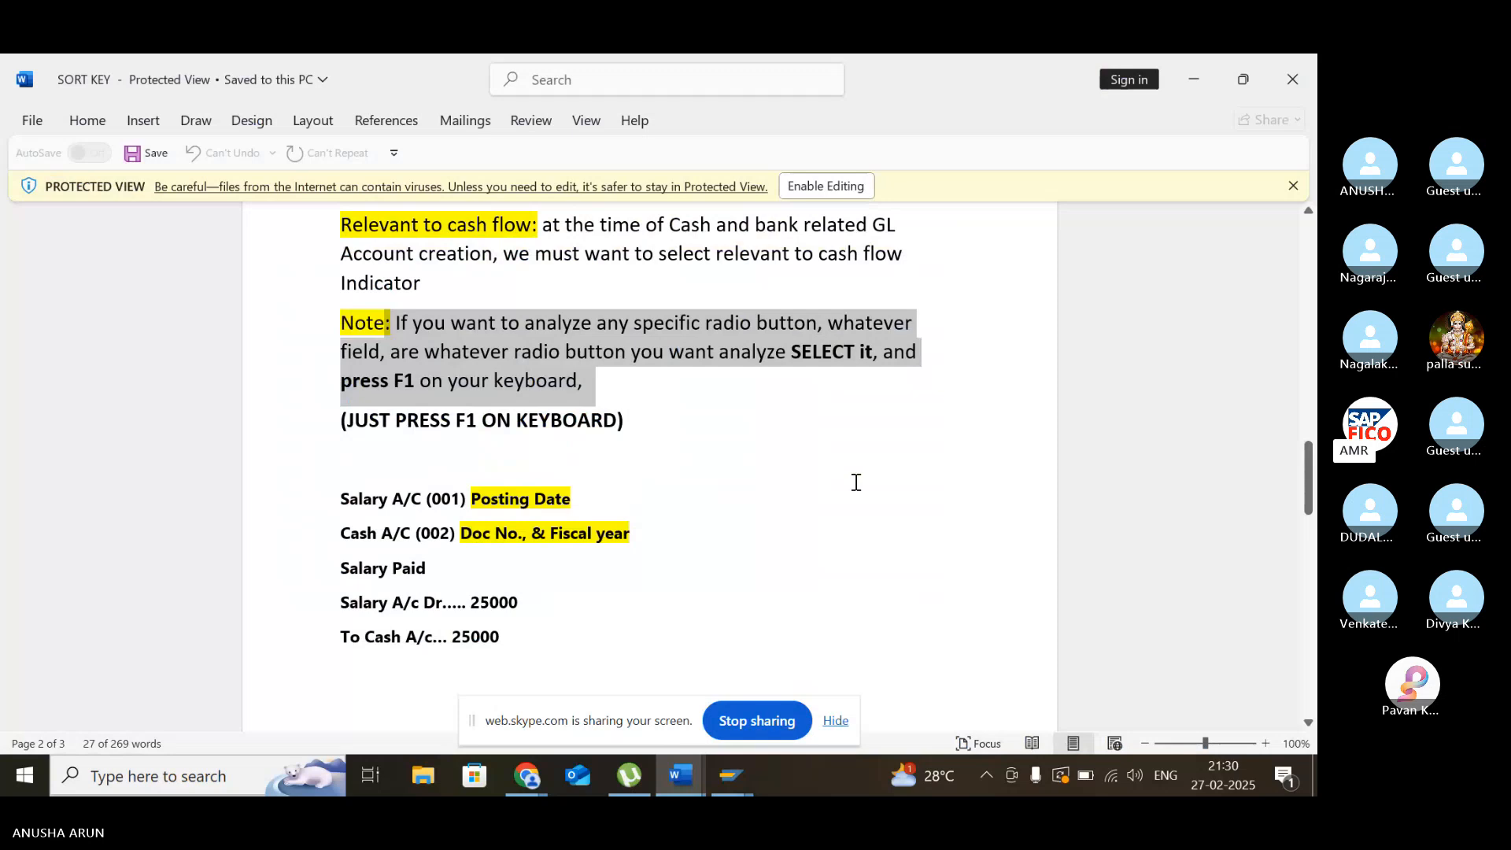
pyautogui.click(852, 483)
pyautogui.scroll(7, 852, 483)
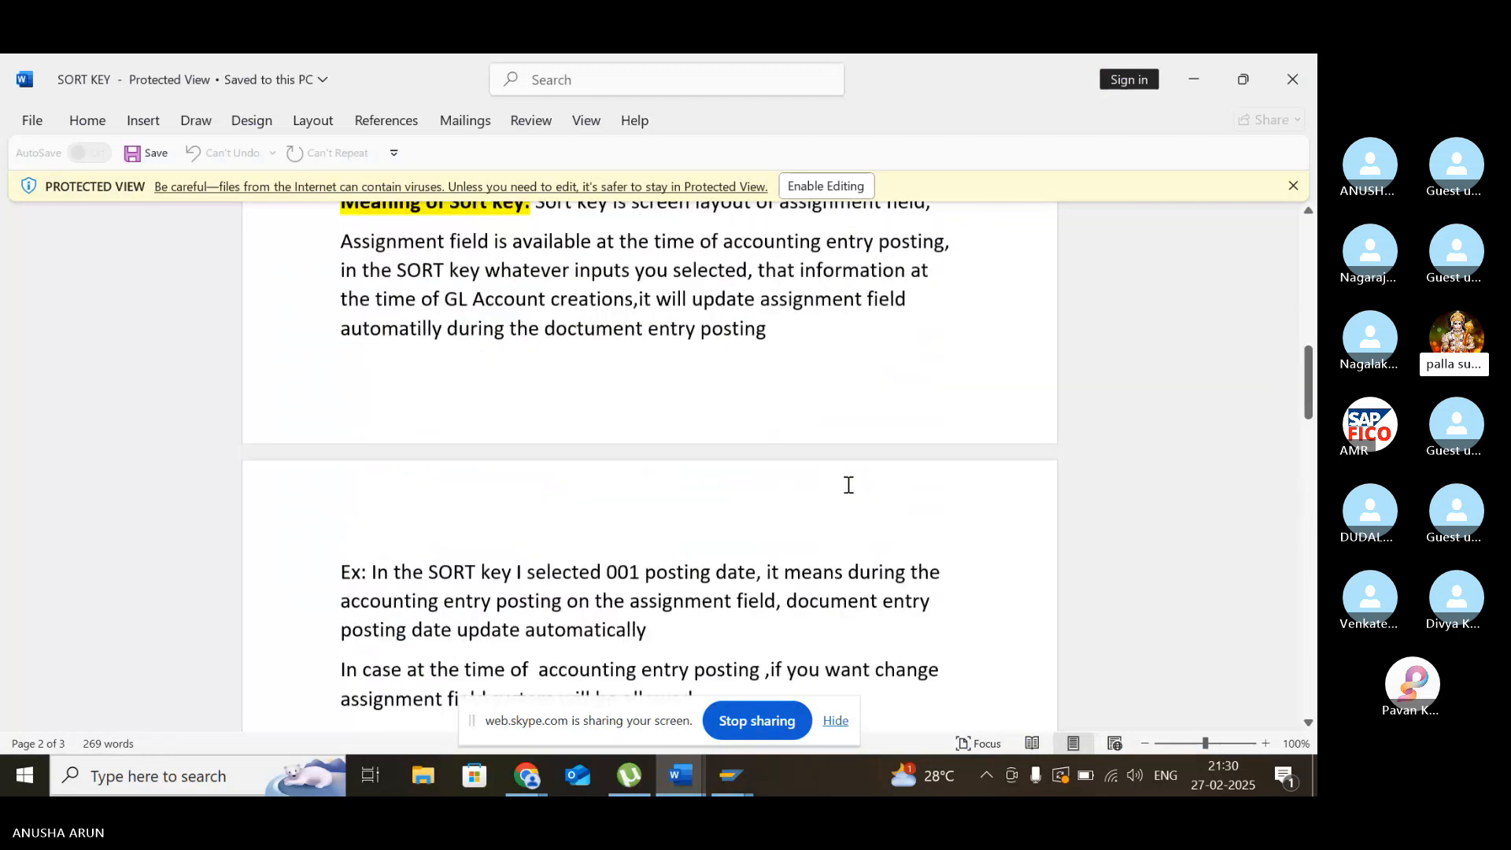
pyautogui.scroll(8, 837, 482)
pyautogui.scroll(1, 838, 480)
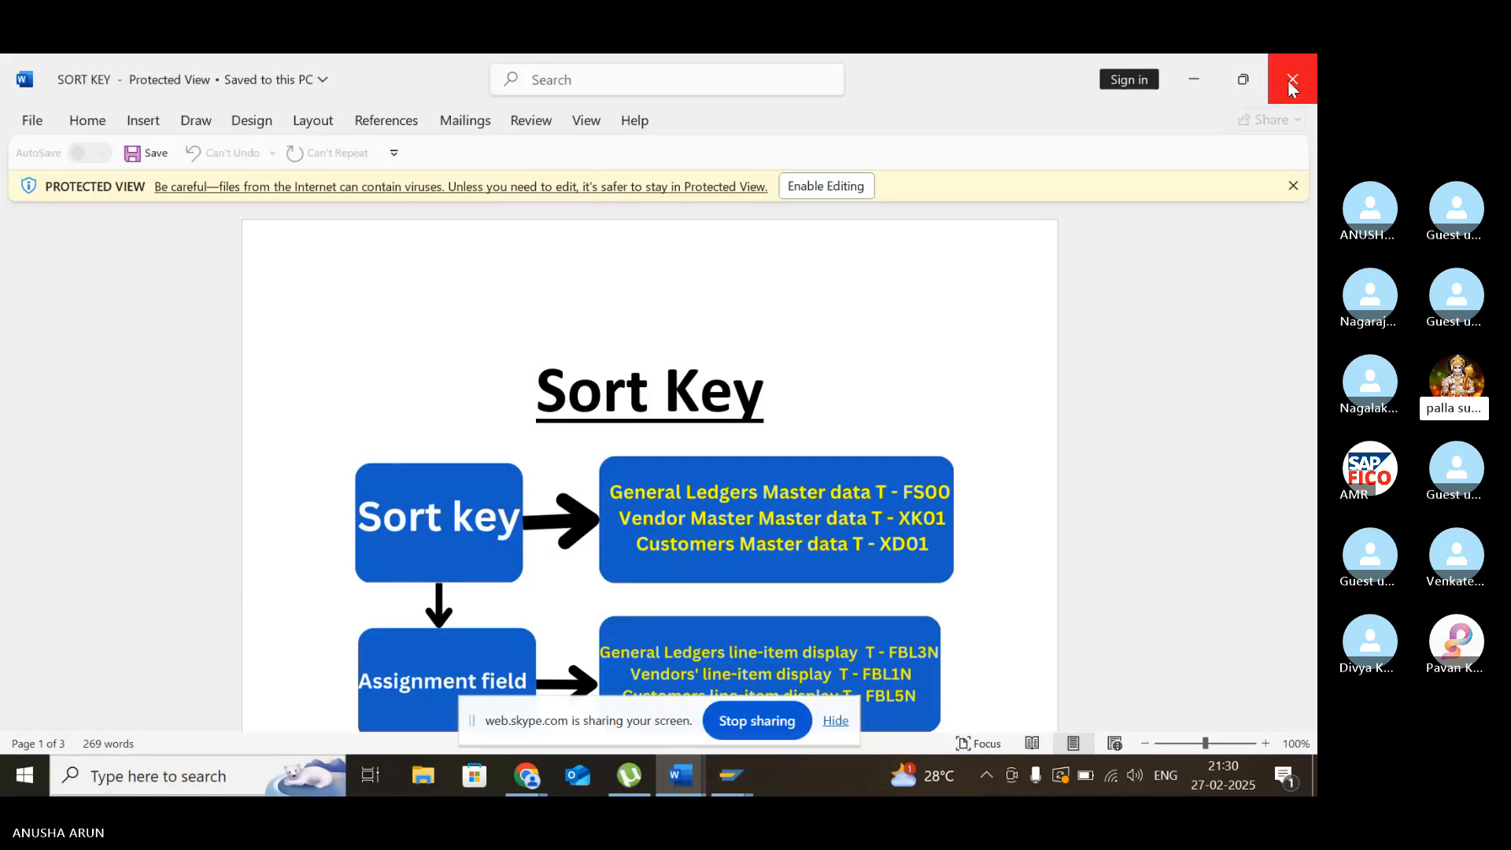
# - Minimize the SORT KEY document and switch to the Skype meeting in Chrome
pyautogui.click(1206, 79)
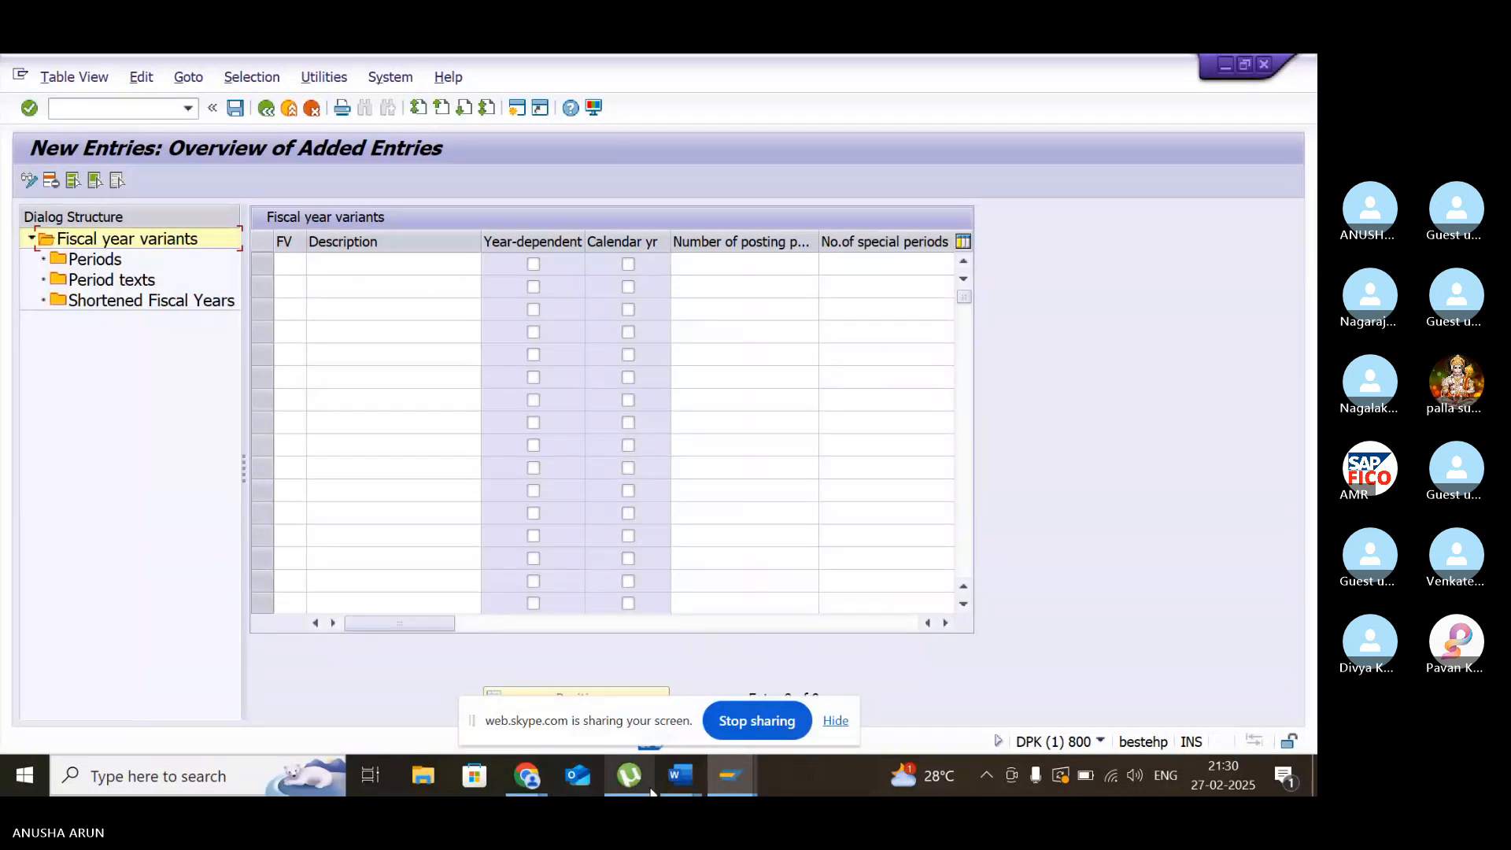
pyautogui.moveTo(517, 790)
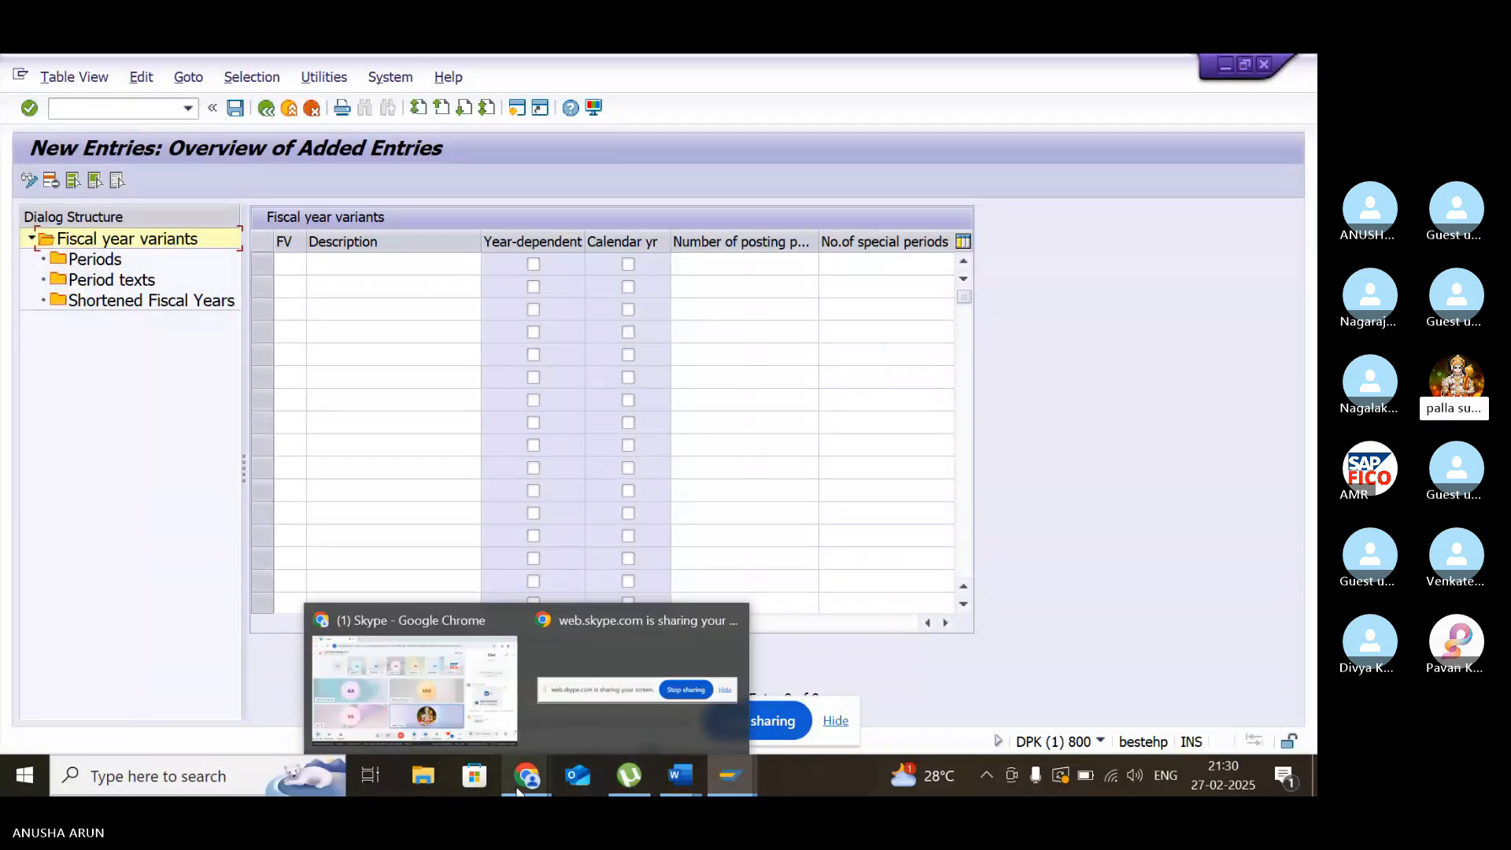
pyautogui.click(389, 669)
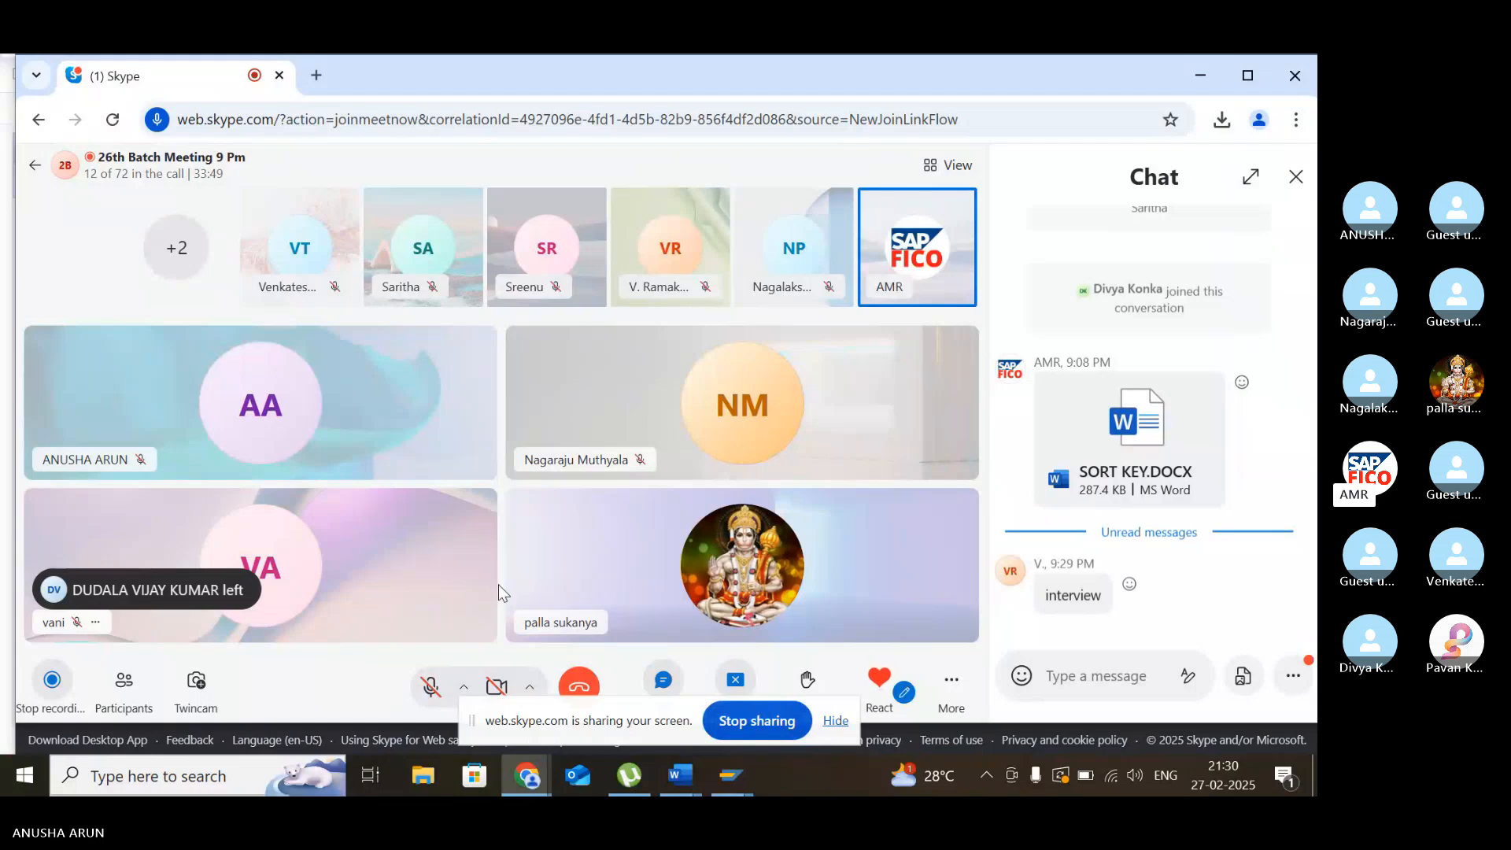